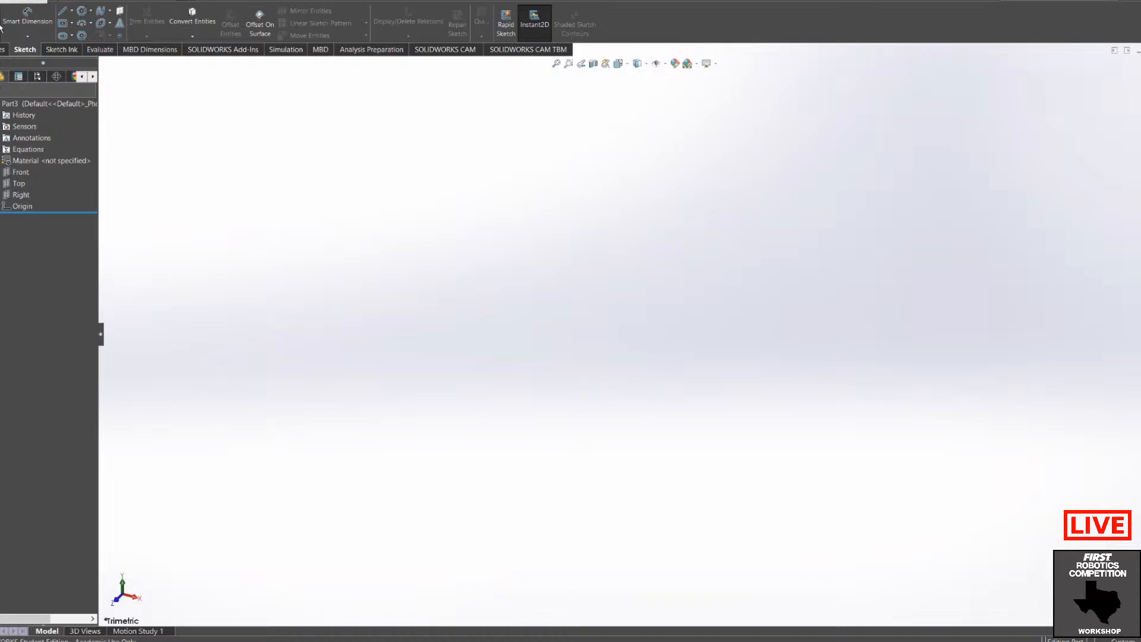
Step: Sketch a center rectangle on the Front plane, centred on the origin and about 43 by 28 mm
click(63, 23)
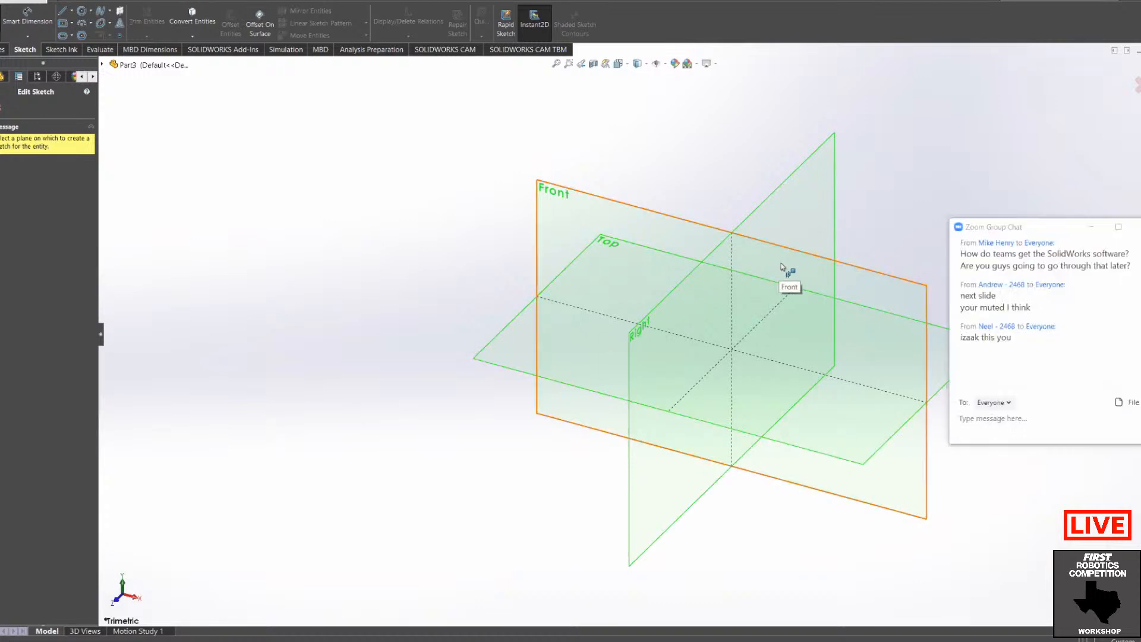
click(742, 343)
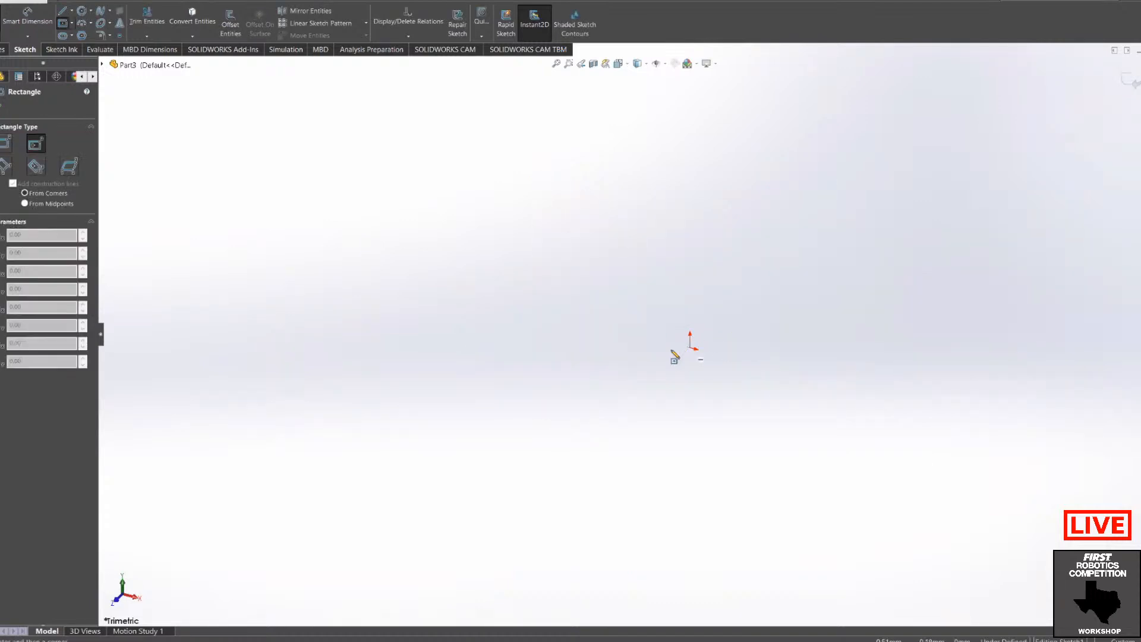
click(691, 349)
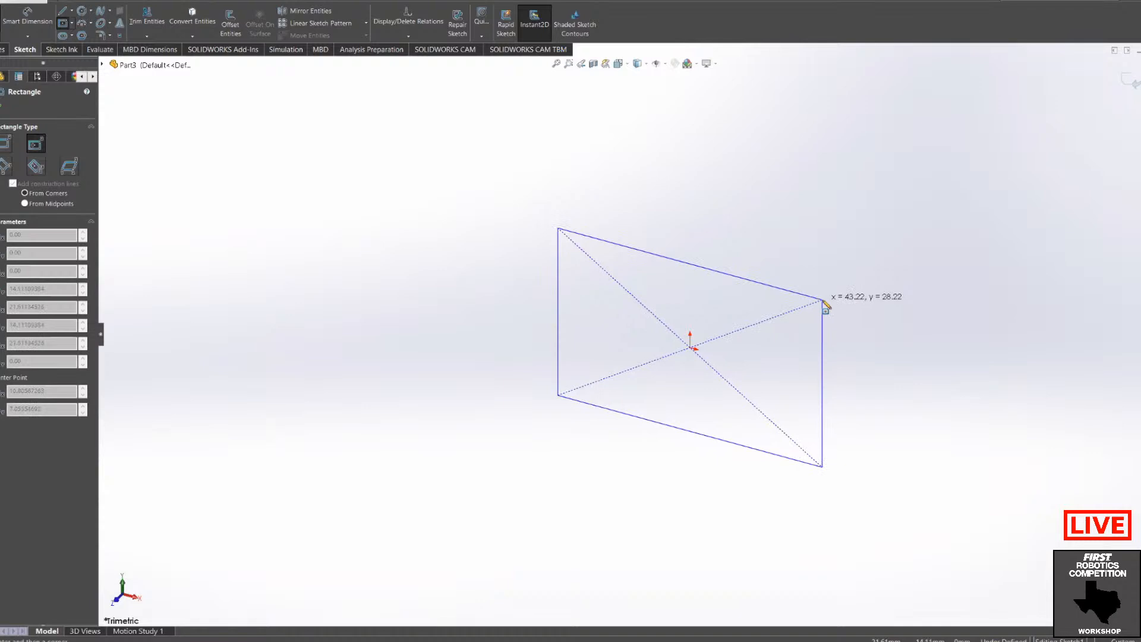
click(824, 302)
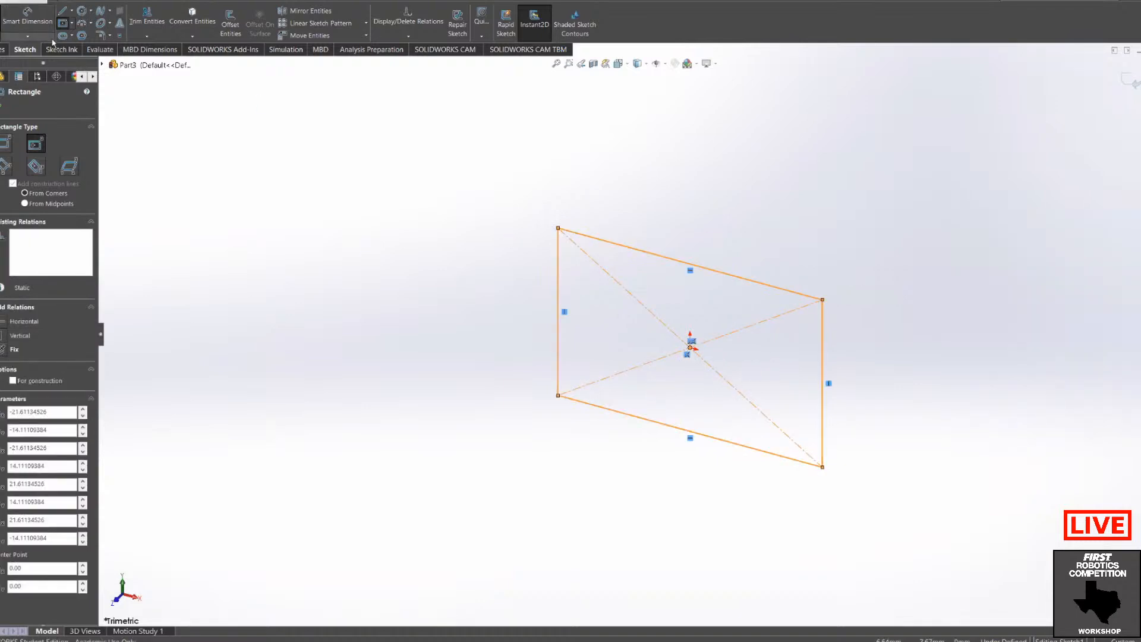
click(2, 106)
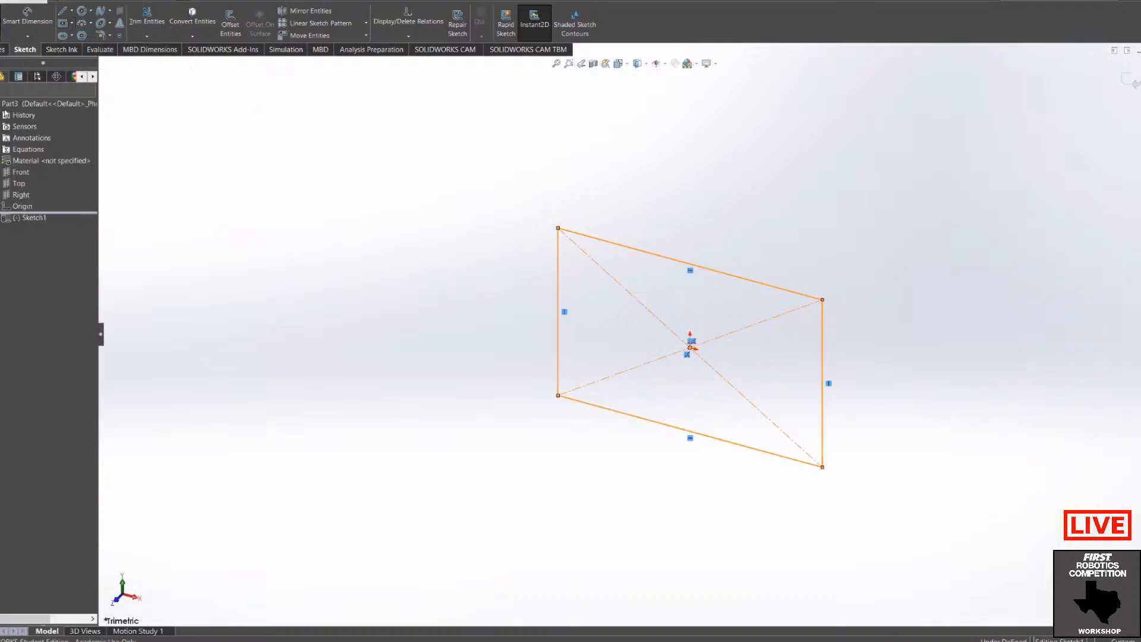
Step: Draw a second center rectangle from the origin around the first one, about 51 by 36 mm
click(65, 23)
click(691, 348)
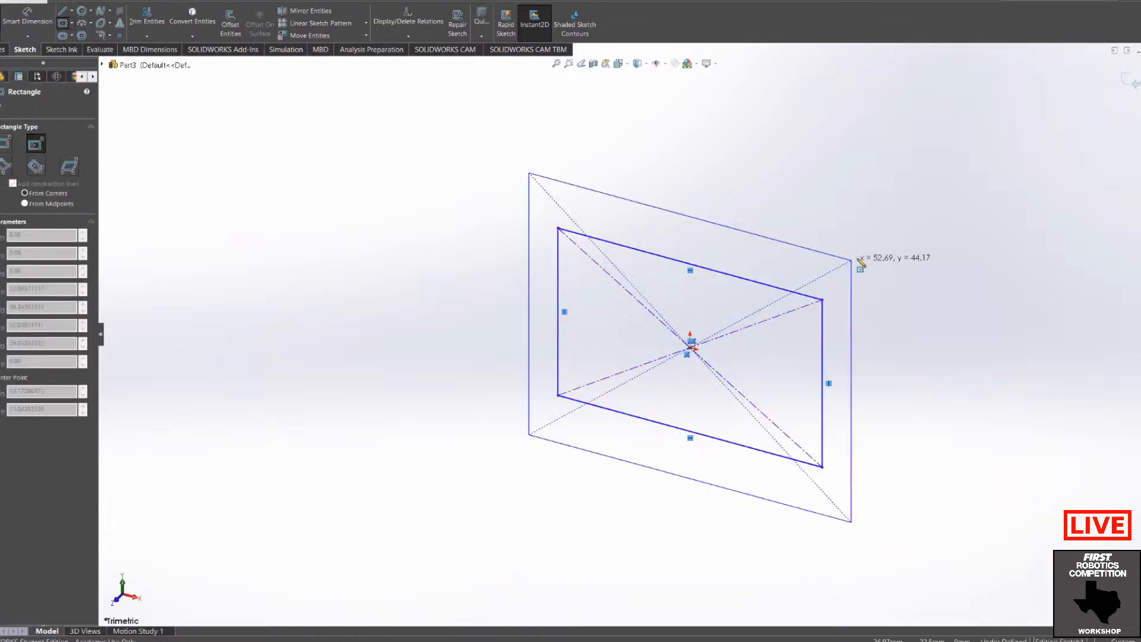
click(845, 283)
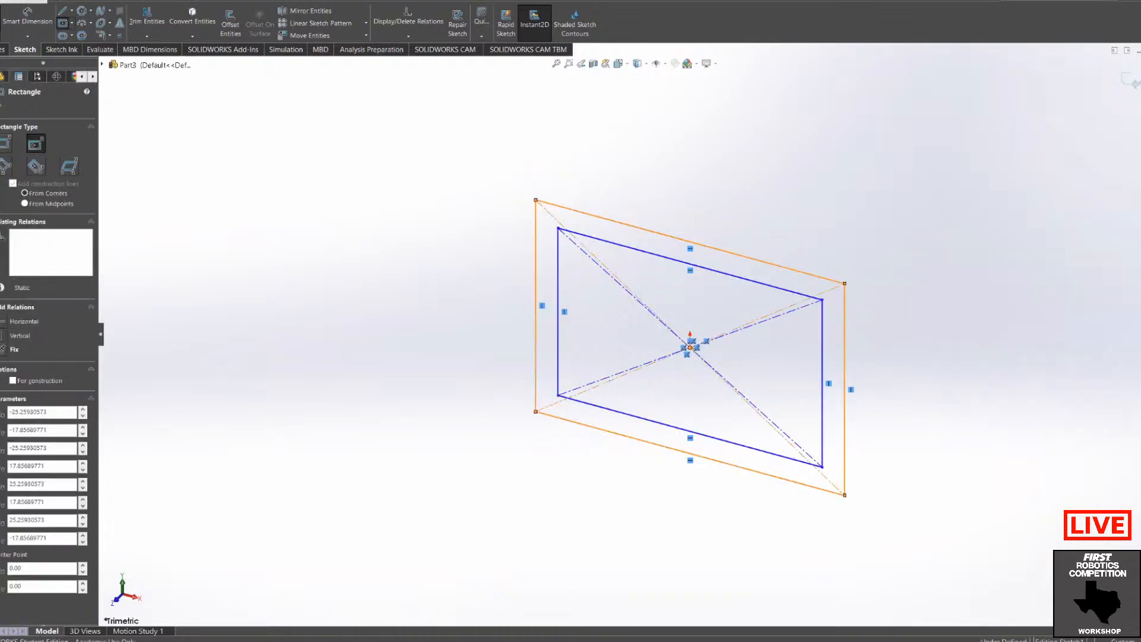
click(1, 104)
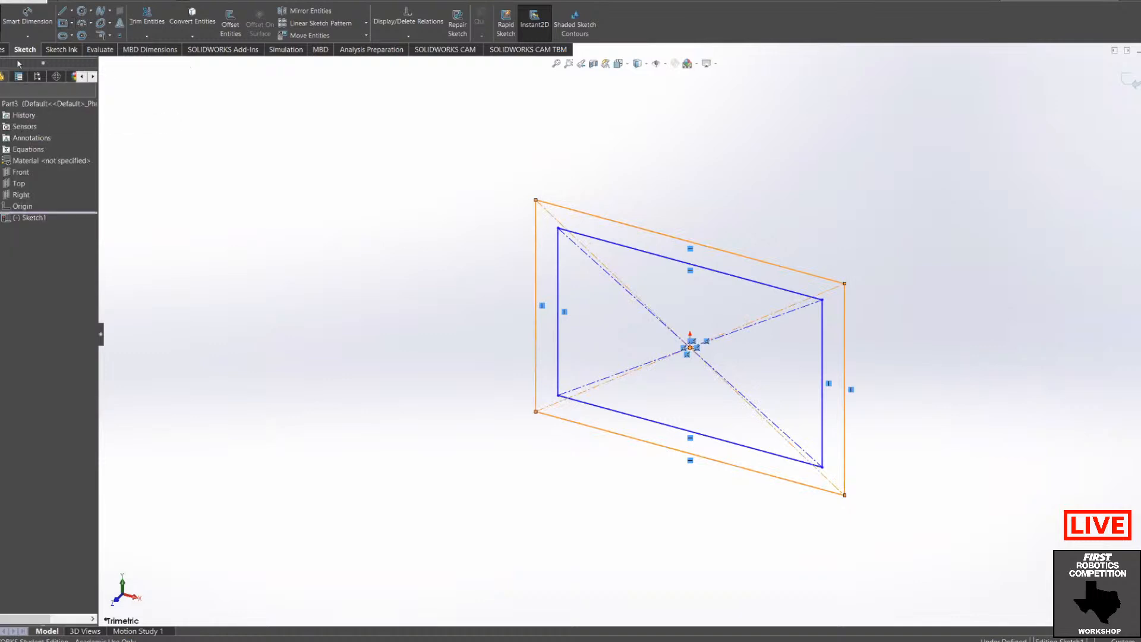
Step: Dimension the height of the outer rectangle along its left edge and close the sketch
click(22, 22)
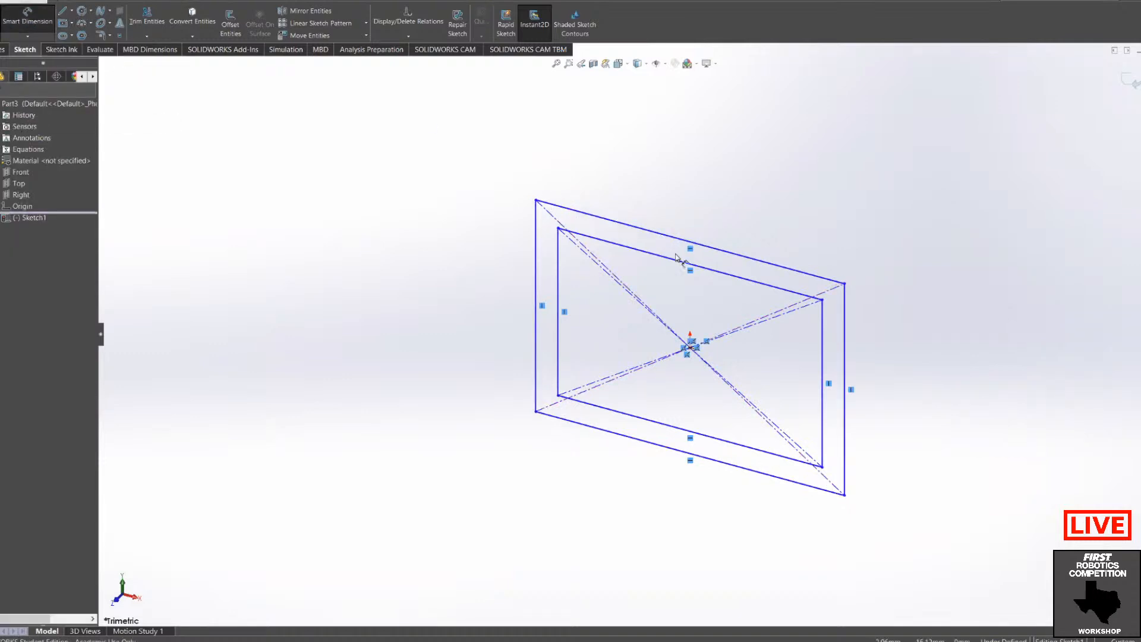
click(536, 287)
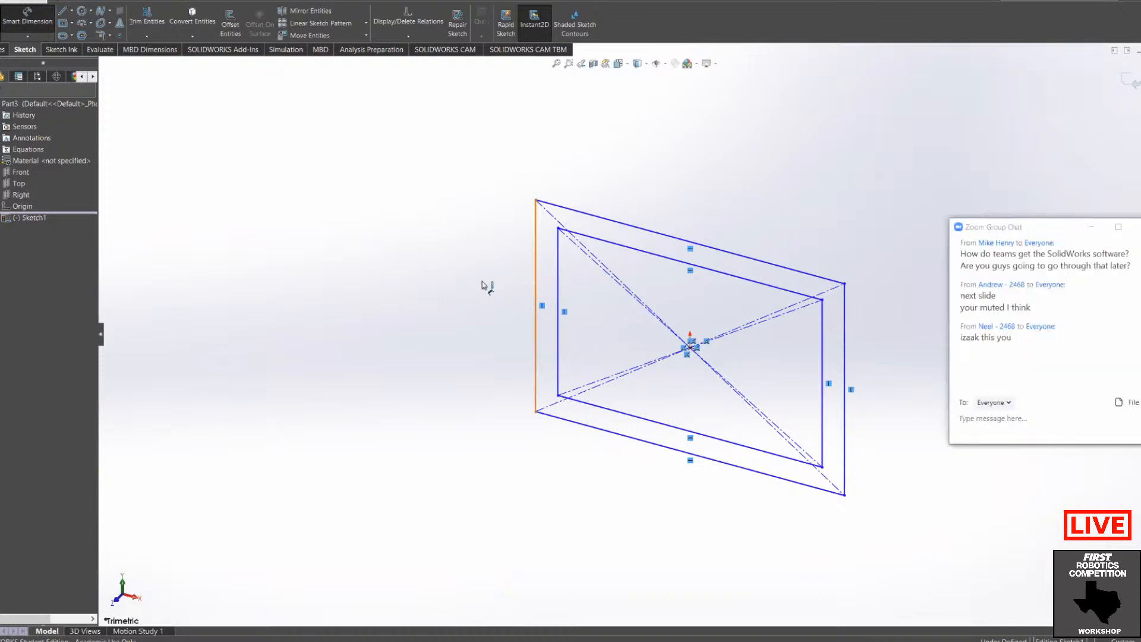
click(463, 284)
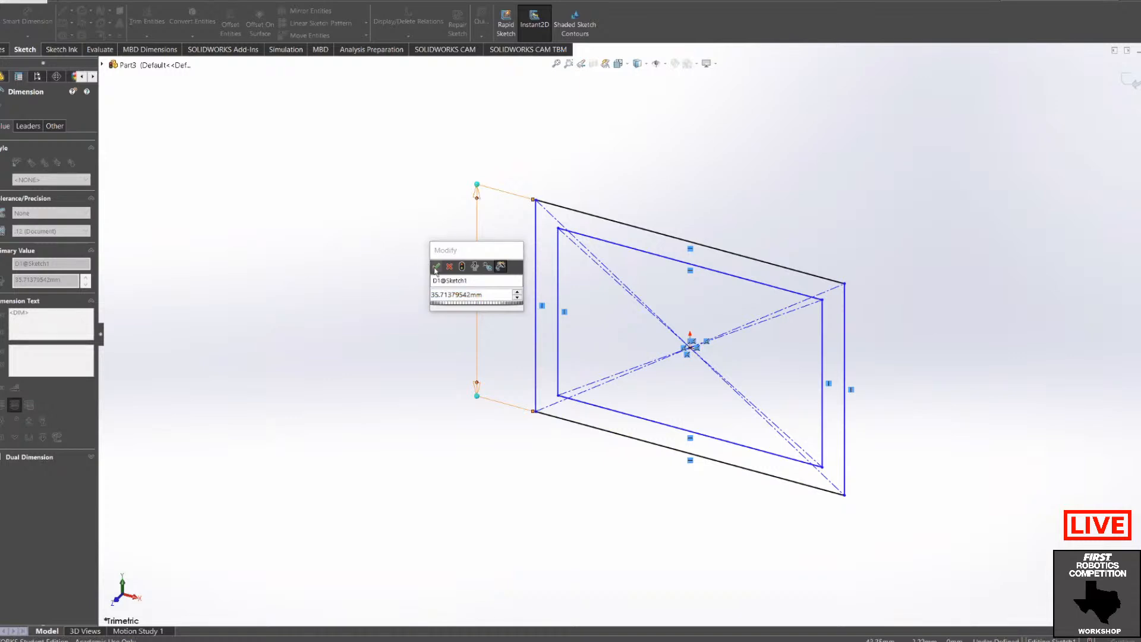
click(436, 267)
key(Escape)
key(Escape)
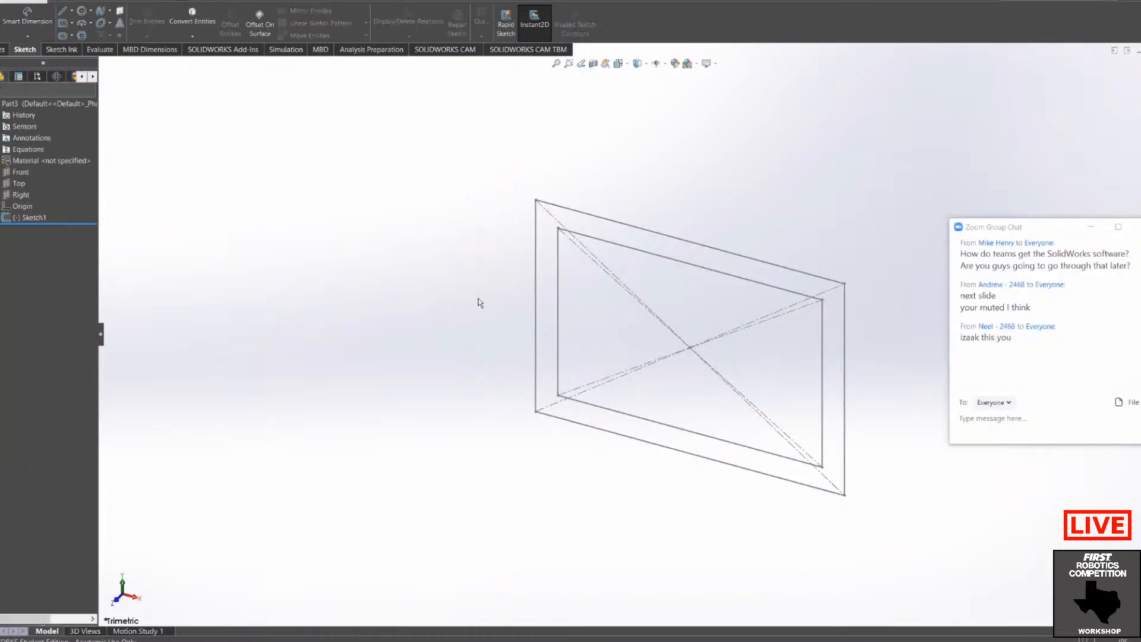
Step: Reopen the rectangle sketch for editing and orient the view to the front
click(31, 221)
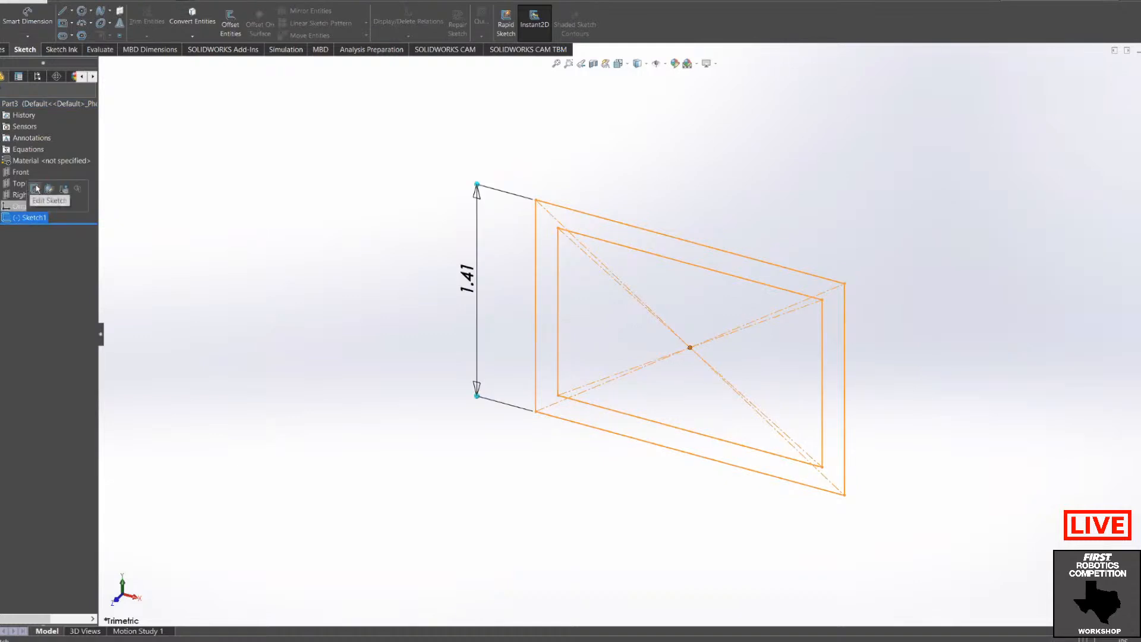
click(32, 191)
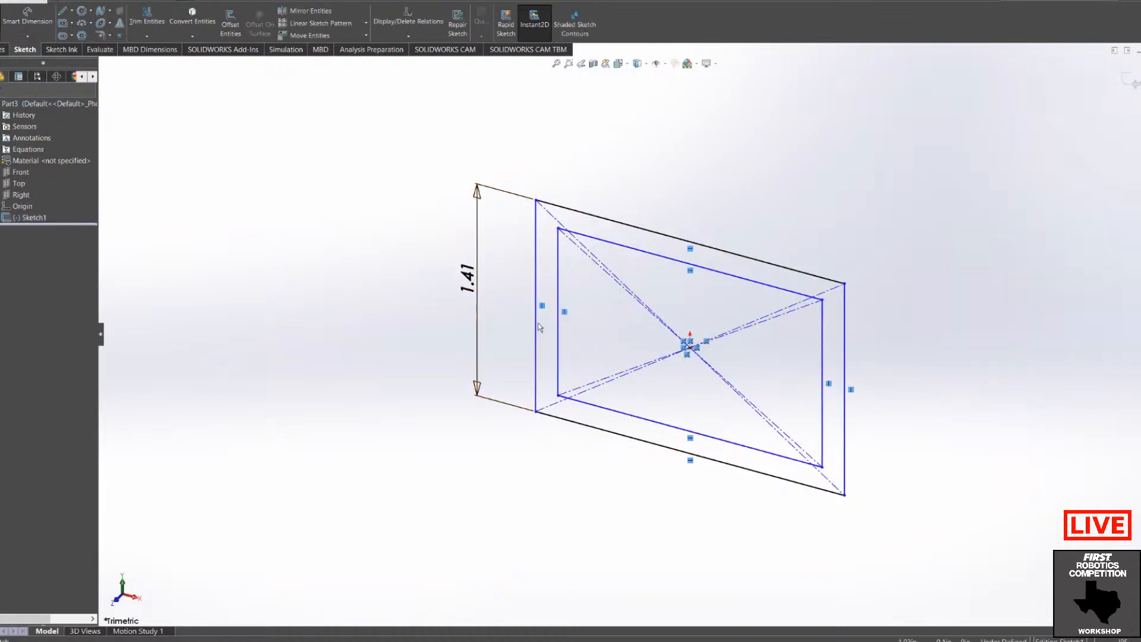
scroll(586, 338, up, 1)
scroll(586, 338, down, 1)
key(space)
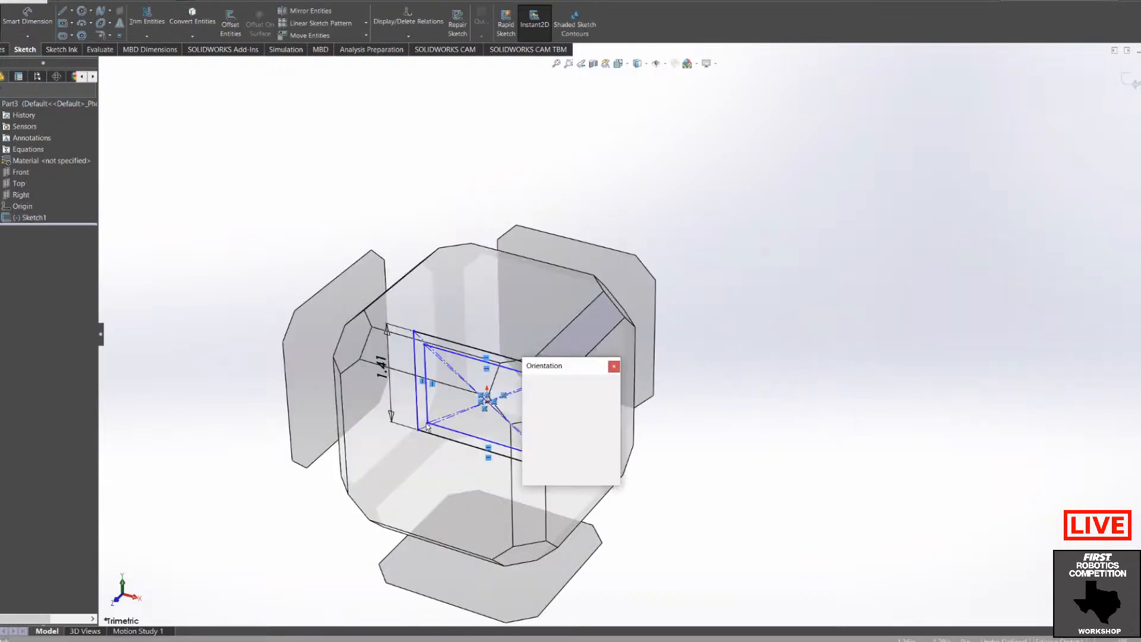
click(399, 342)
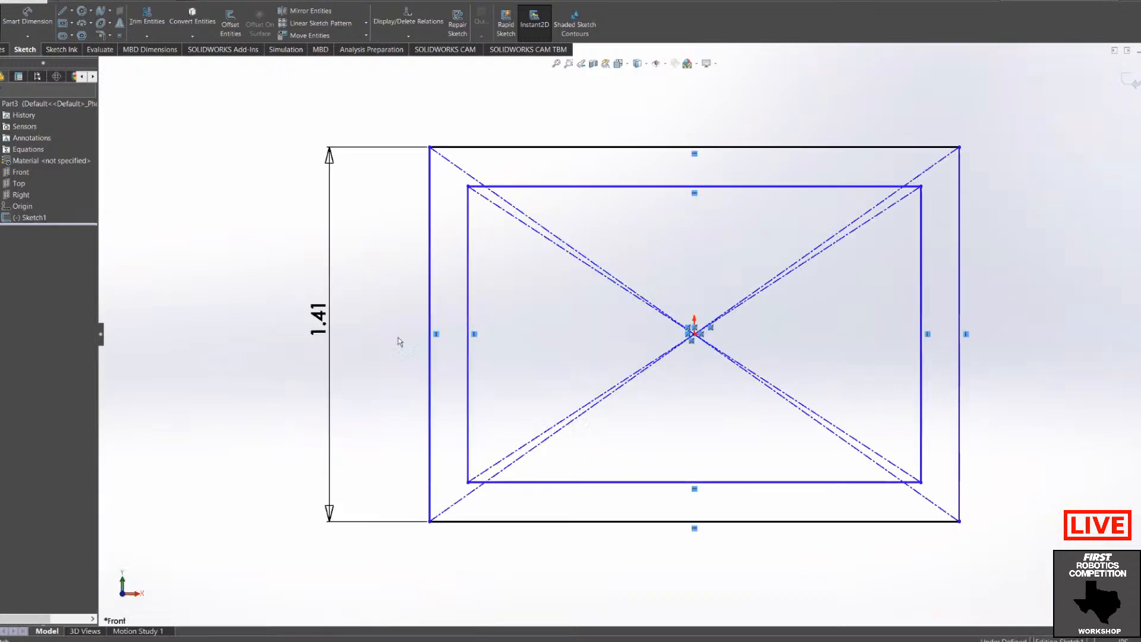
Step: Set the outer rectangle's height to 1 in and pull the inner rectangle's top edge down inside it
double_click(319, 319)
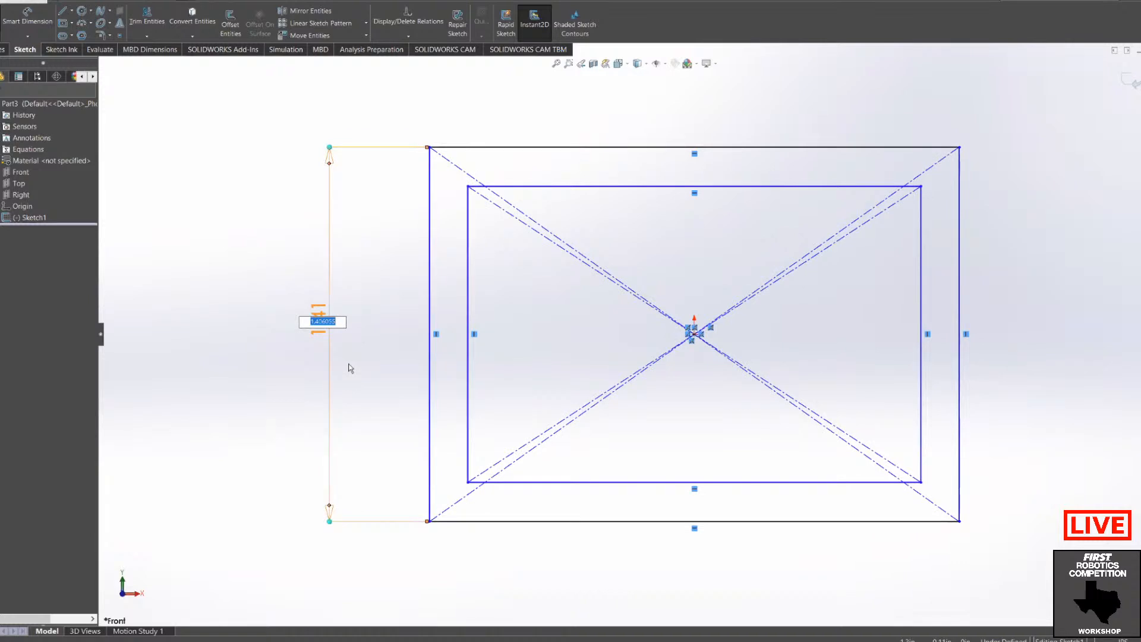
key(BackSpace)
text(1)
key(Return)
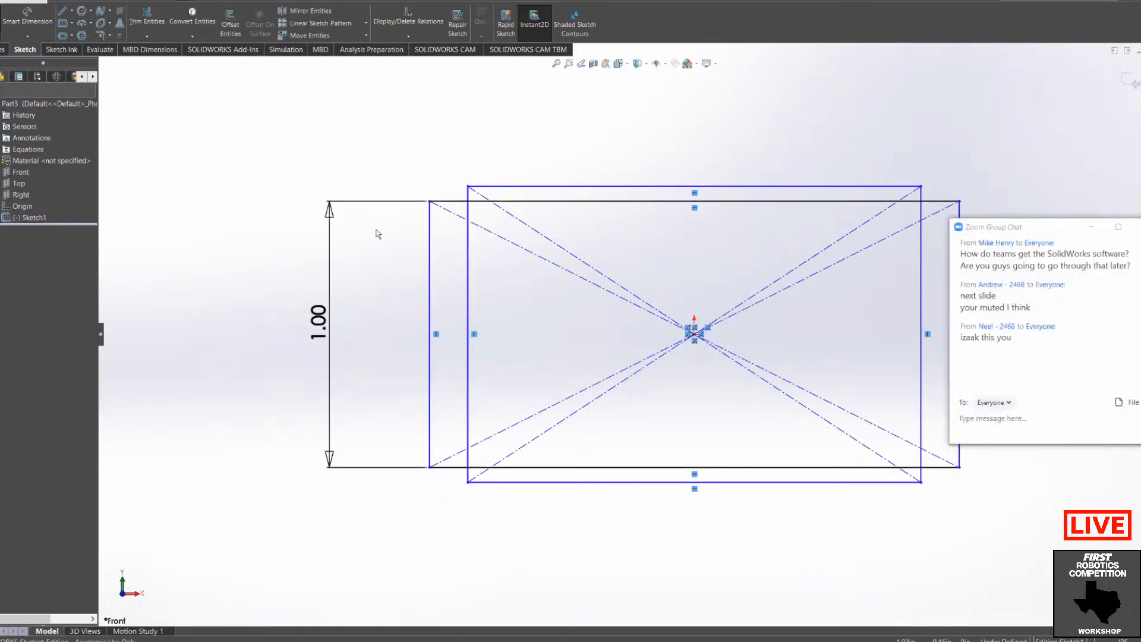
drag(560, 189, 575, 241)
click(3, 107)
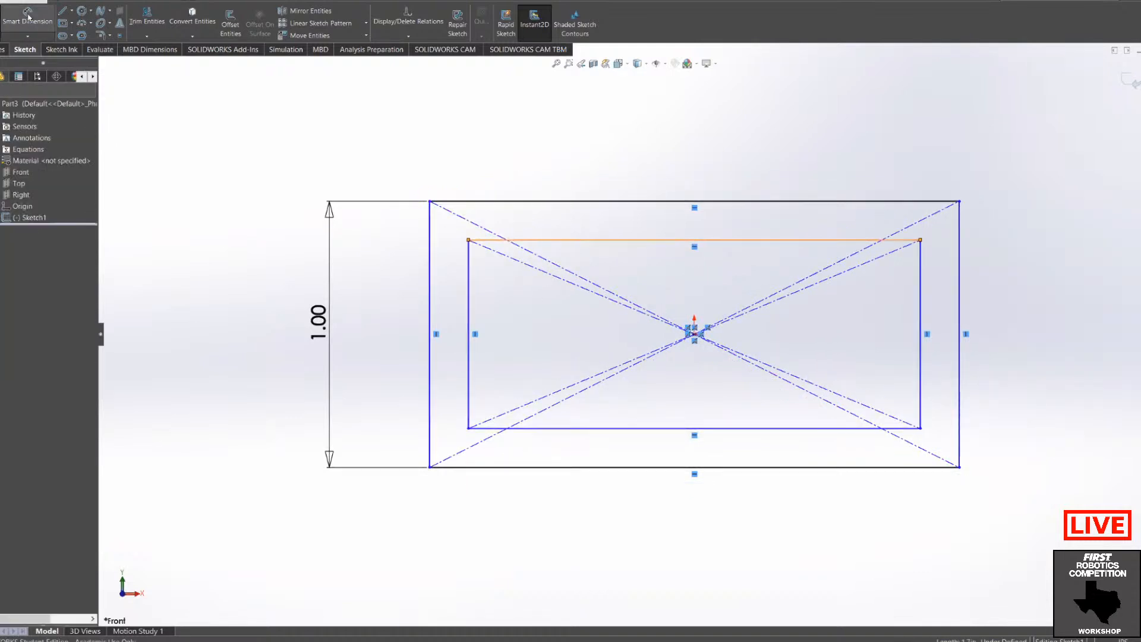
Step: Dimension the outer rectangle's top edge and set its width to 2 in
click(27, 16)
click(554, 202)
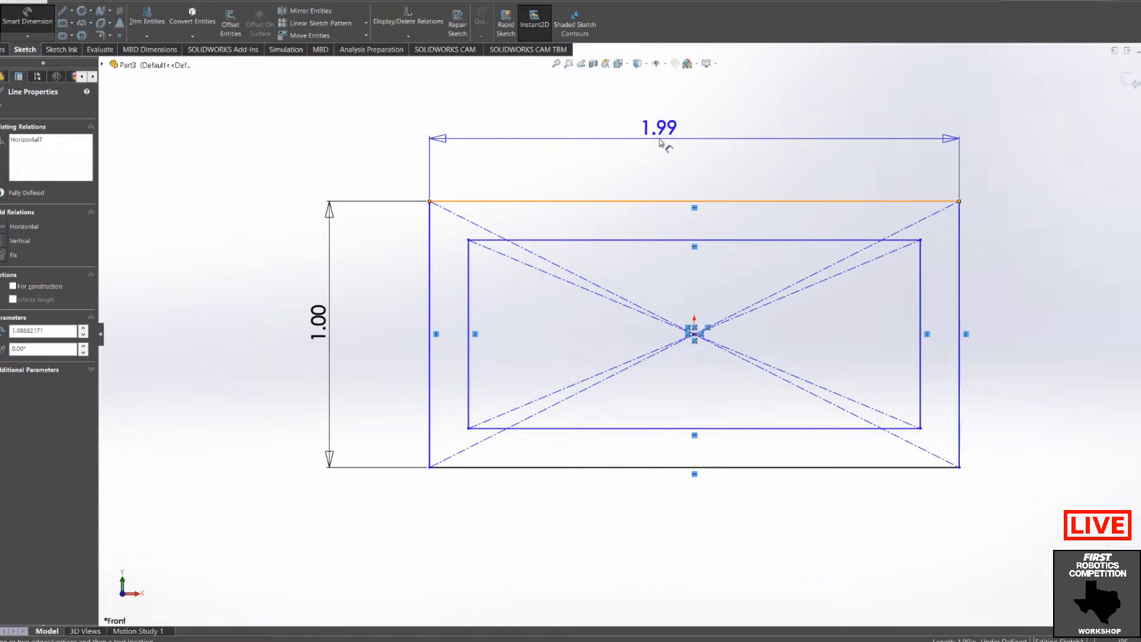
click(666, 140)
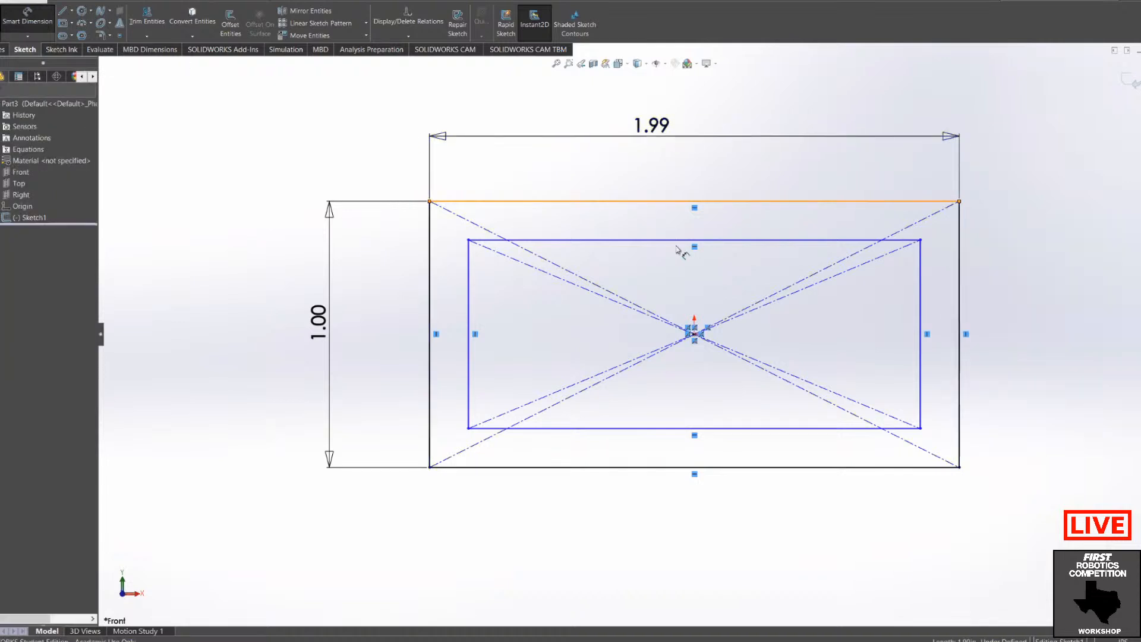
text(2)
key(Return)
key(Escape)
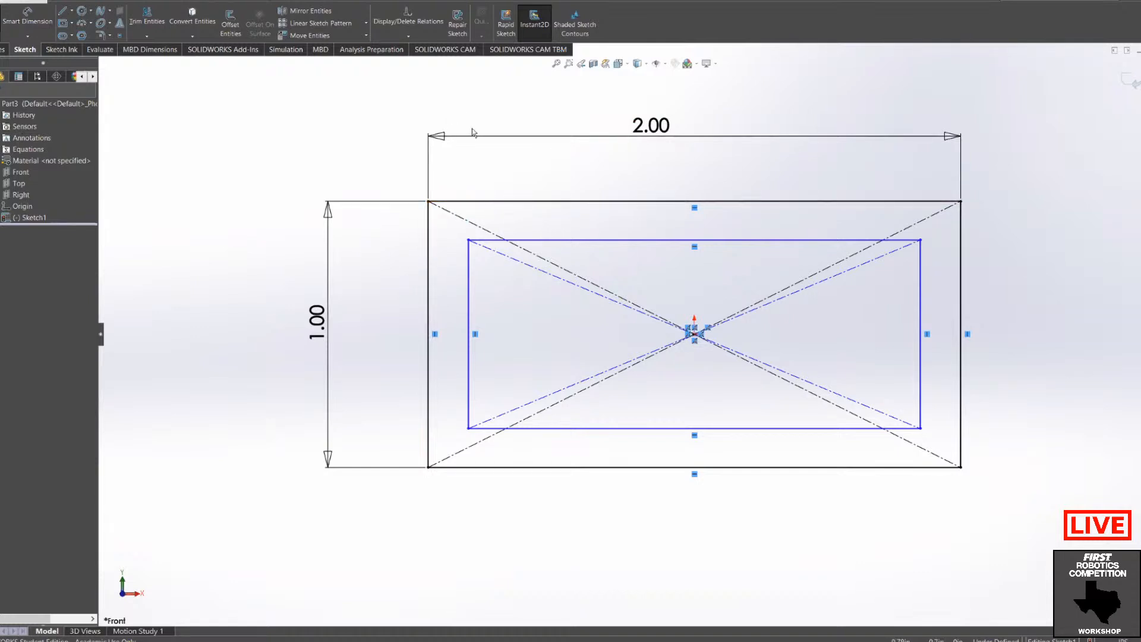
Step: Move the inner rectangle's top edge slightly farther from the outer rectangle's top edge
click(582, 201)
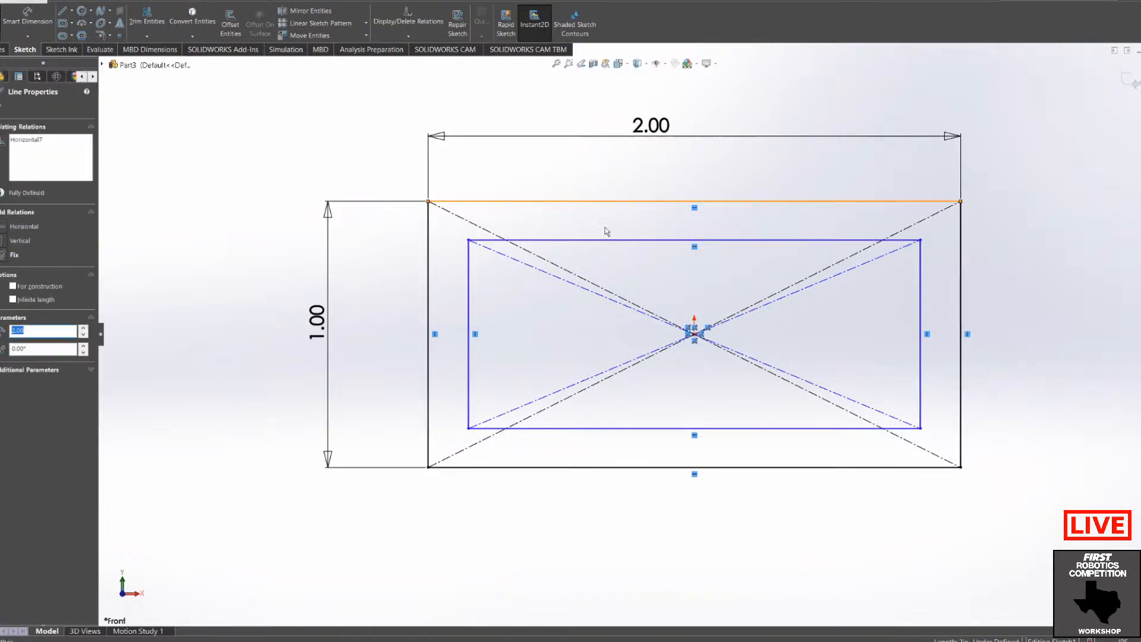
mouse_move(607, 244)
mouse_down()
mouse_move(604, 223)
mouse_move(603, 263)
mouse_move(602, 246)
mouse_up()
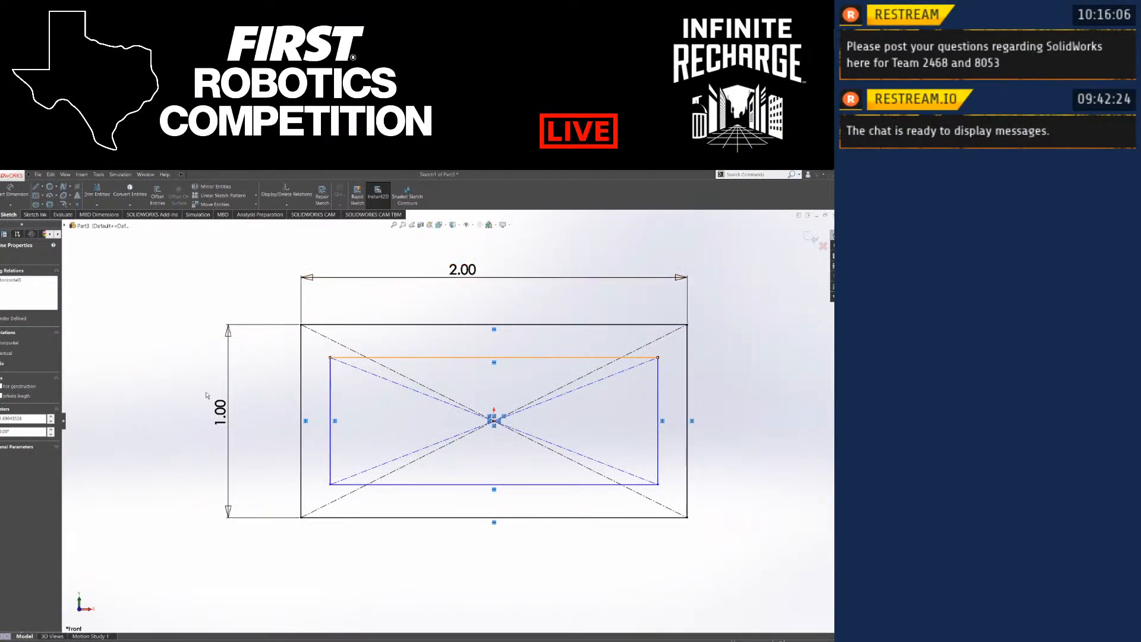
click(1, 255)
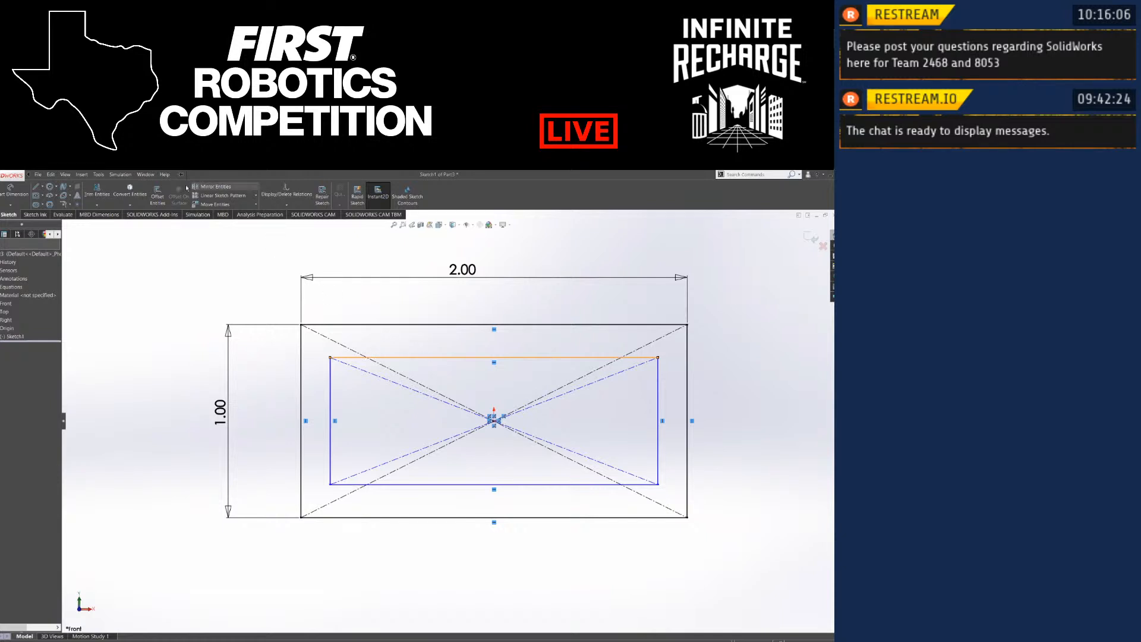
Step: Dimension the gap between the left edges of the inner and outer rectangles and set it to 1/8 in
click(331, 408)
click(300, 464)
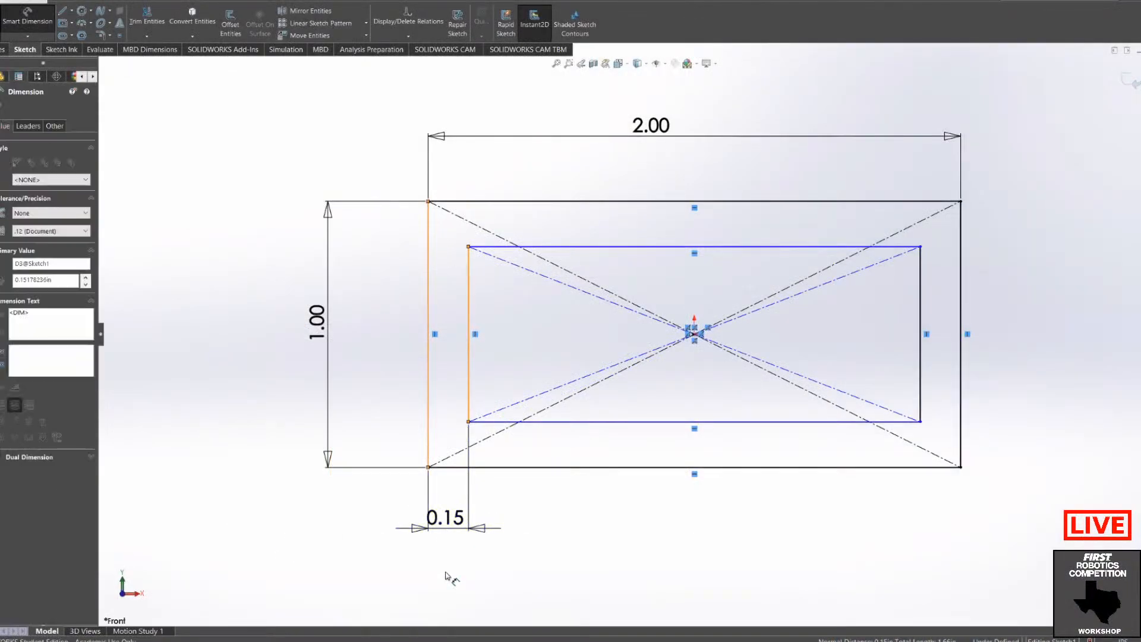
click(447, 577)
text(1/)
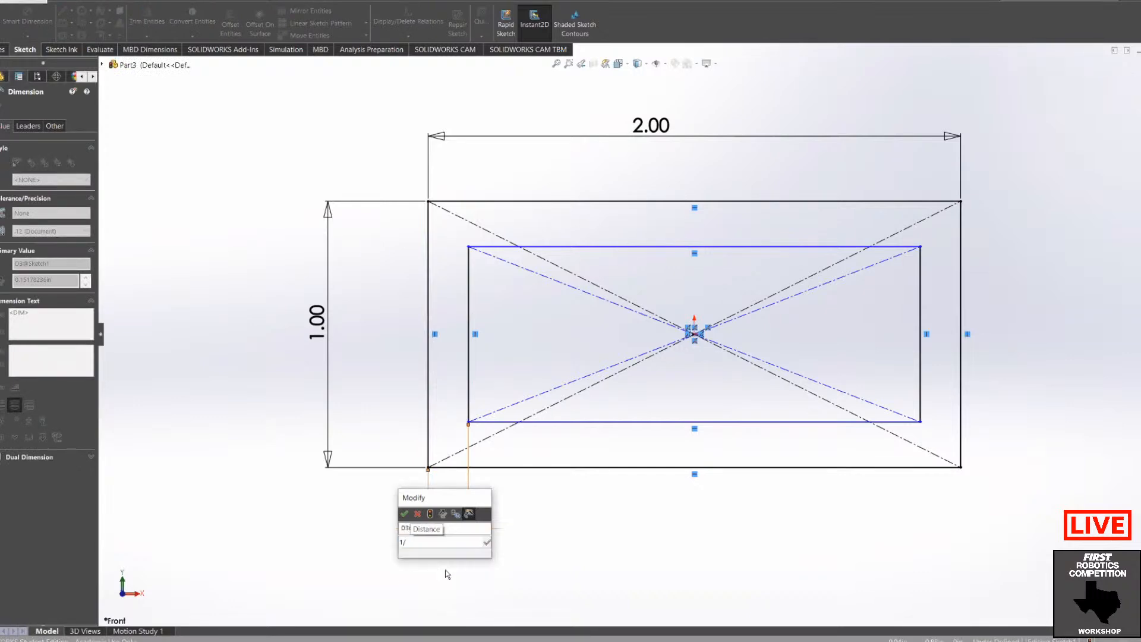
text(8)
key(Return)
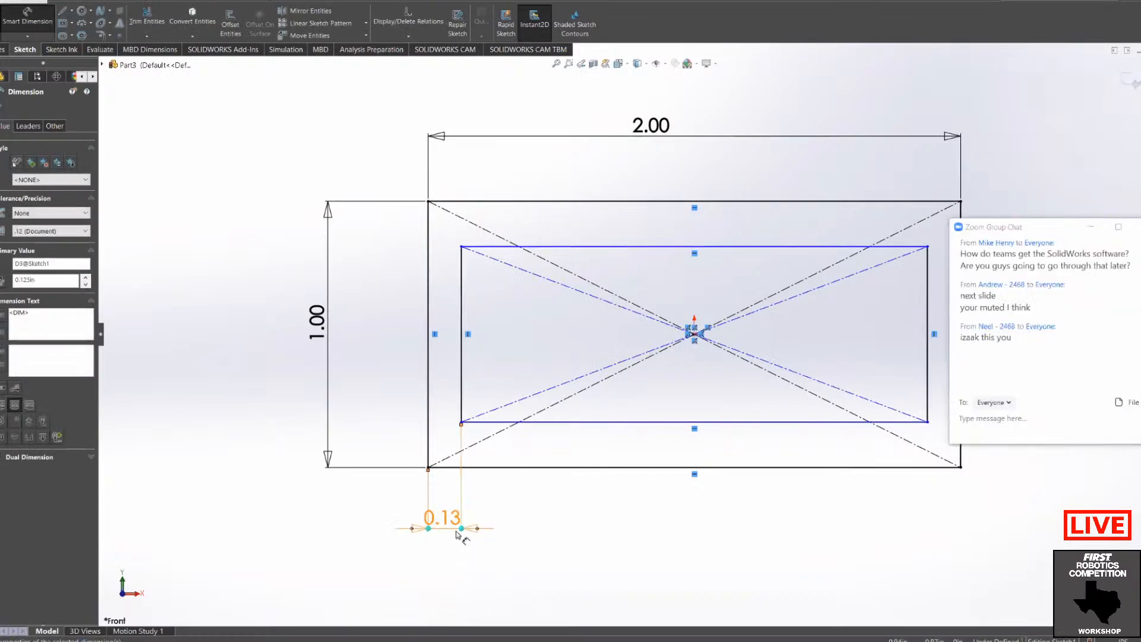
key(Escape)
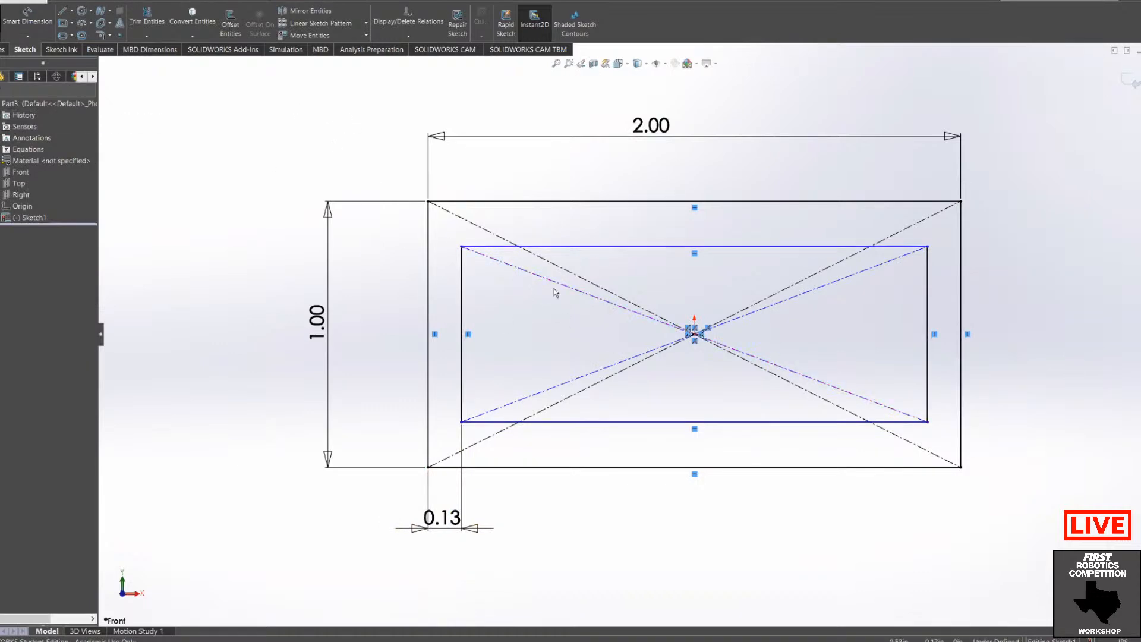
Step: Select one diagonal of each rectangle for comparison, and reposition the inner rectangle's top edge closer to the outer rectangle's top edge
click(537, 260)
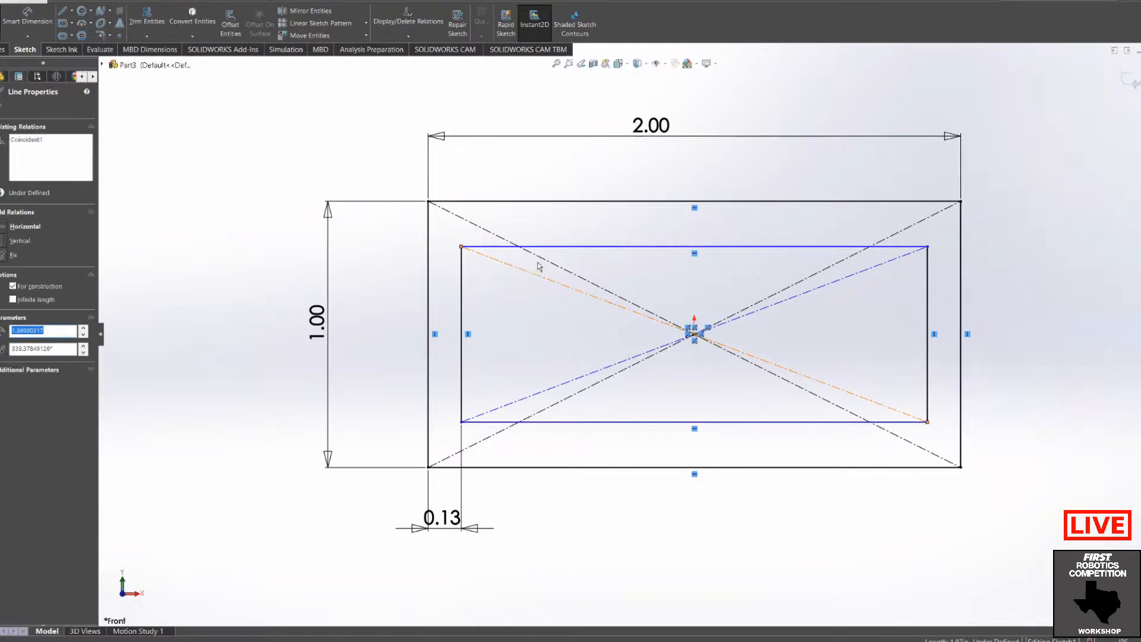
ctrl+click(542, 262)
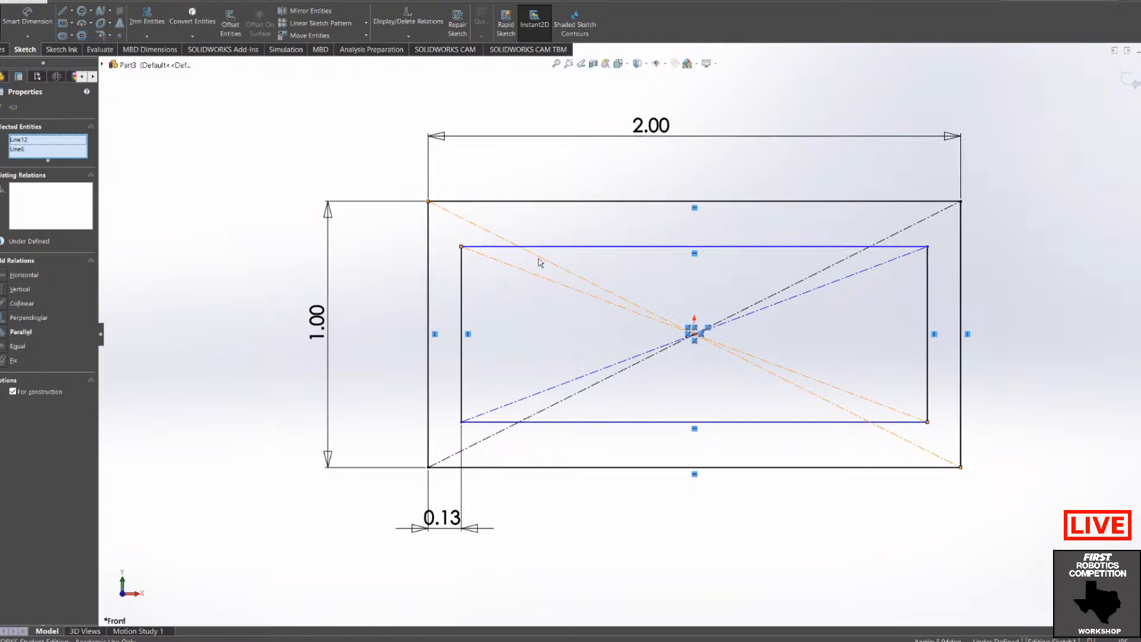
click(698, 249)
drag(698, 249, 699, 217)
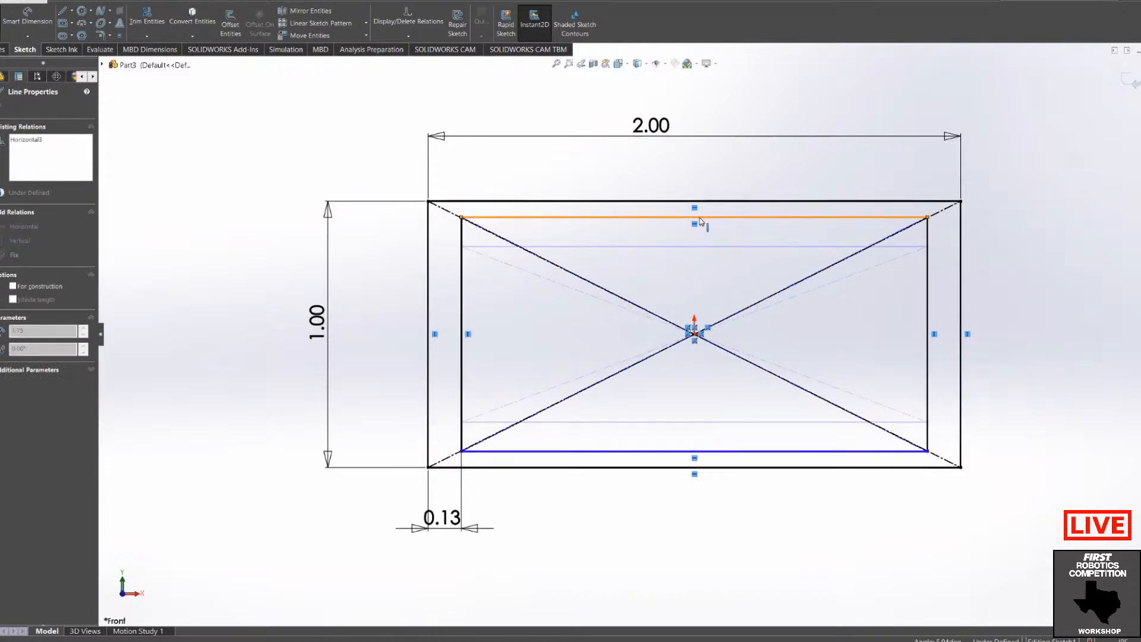
drag(699, 219, 705, 221)
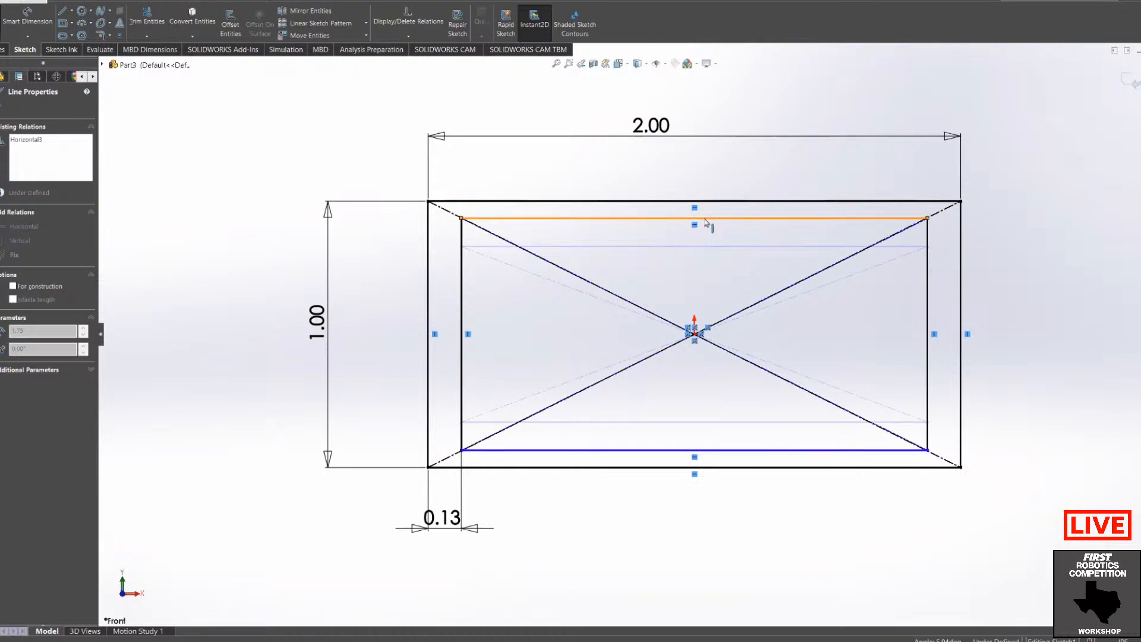
drag(705, 218, 705, 229)
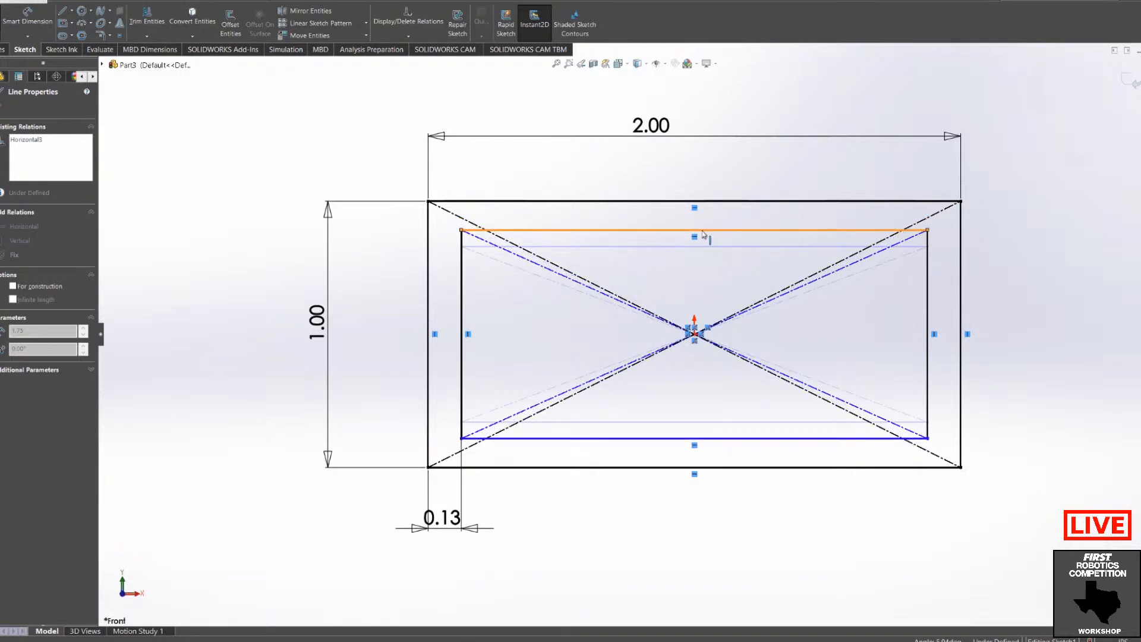
mouse_move(703, 234)
mouse_down()
mouse_move(696, 243)
mouse_move(693, 219)
mouse_move(693, 234)
mouse_up()
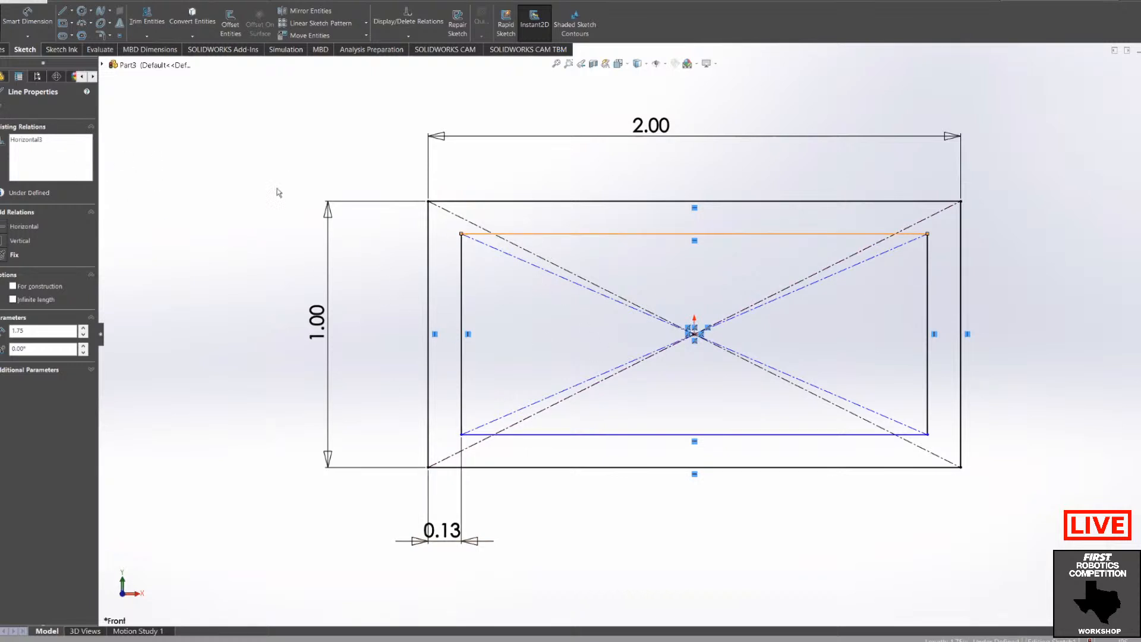
Step: Make one diagonal of the inner rectangle collinear with the matching diagonal of the outer rectangle
click(578, 253)
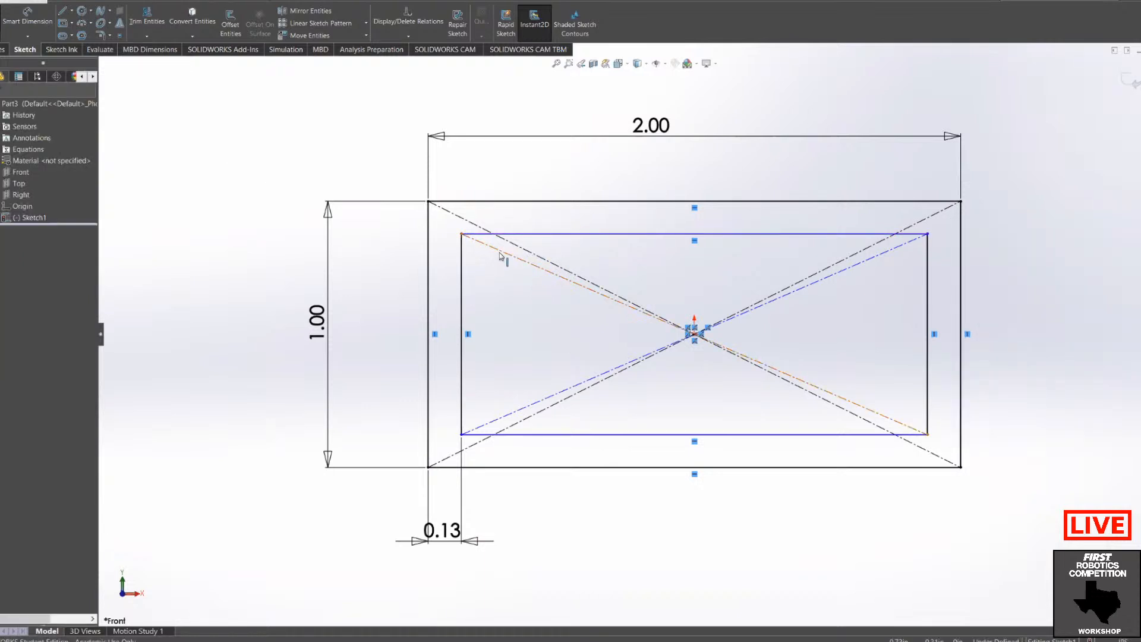
click(502, 256)
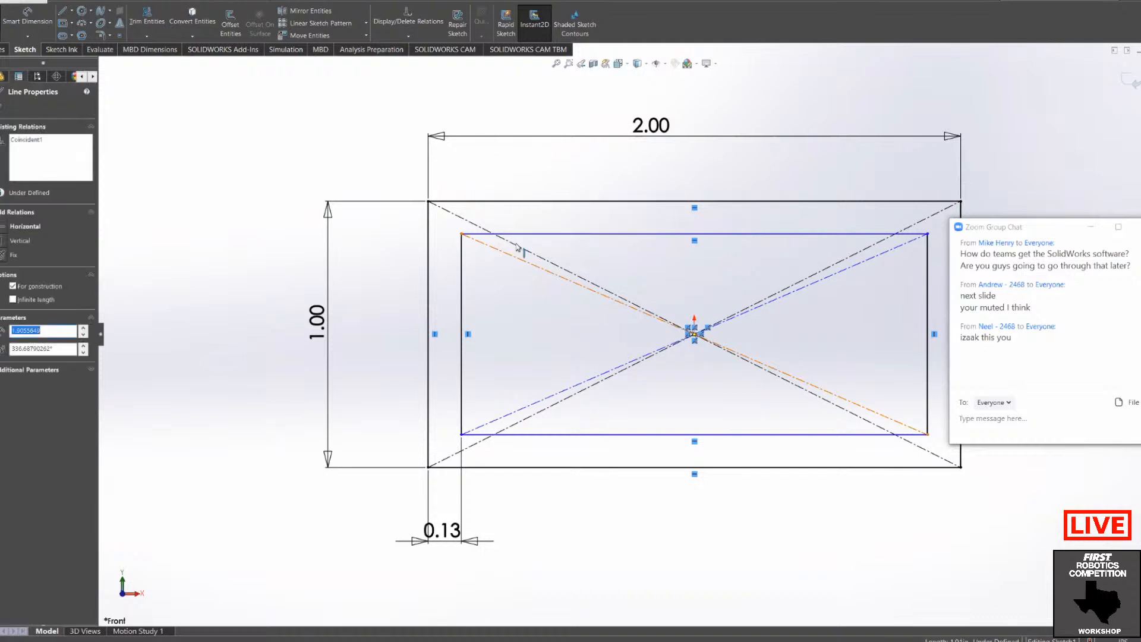
ctrl+click(520, 247)
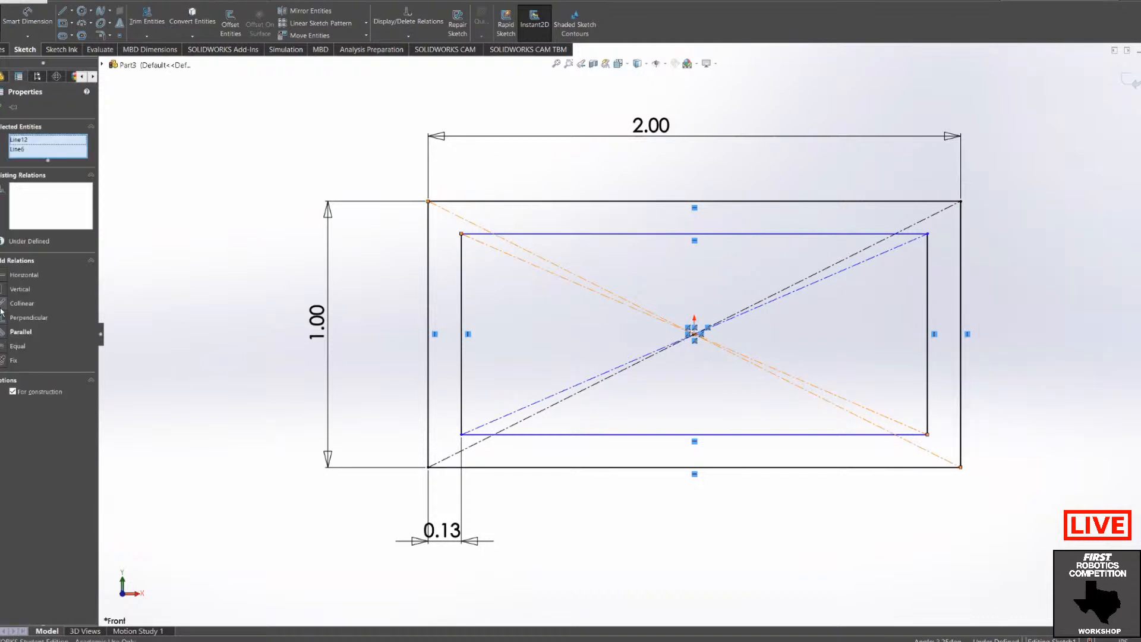
click(22, 303)
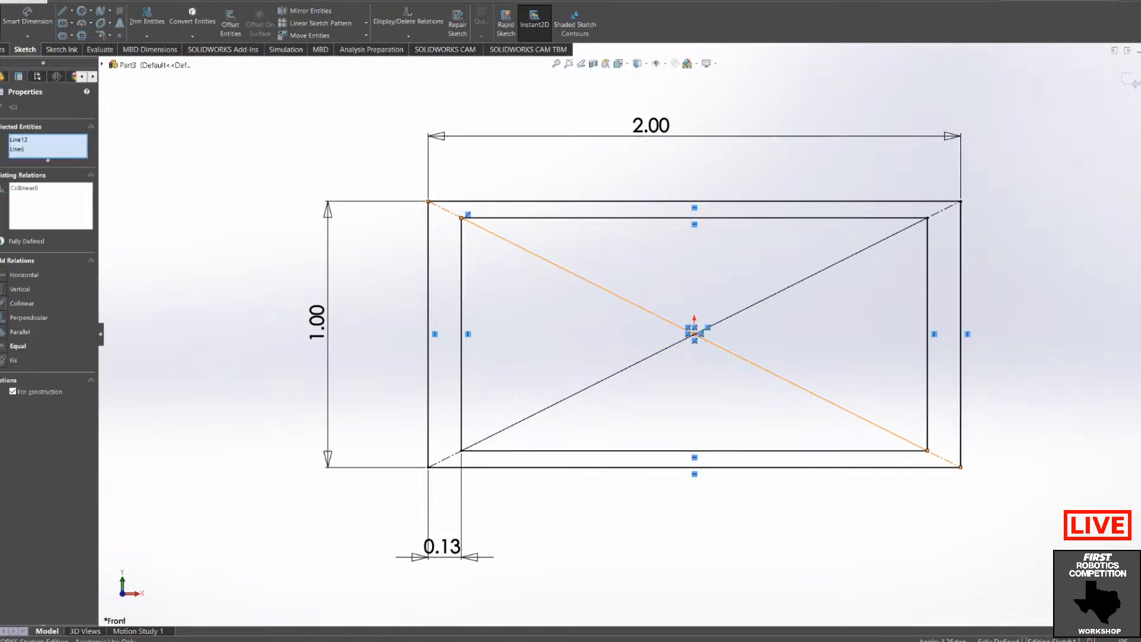
click(1, 111)
Step: Delete the gap dimension between the rectangles' left edges and move the inner rectangle's left edge slightly inward
right_click(444, 544)
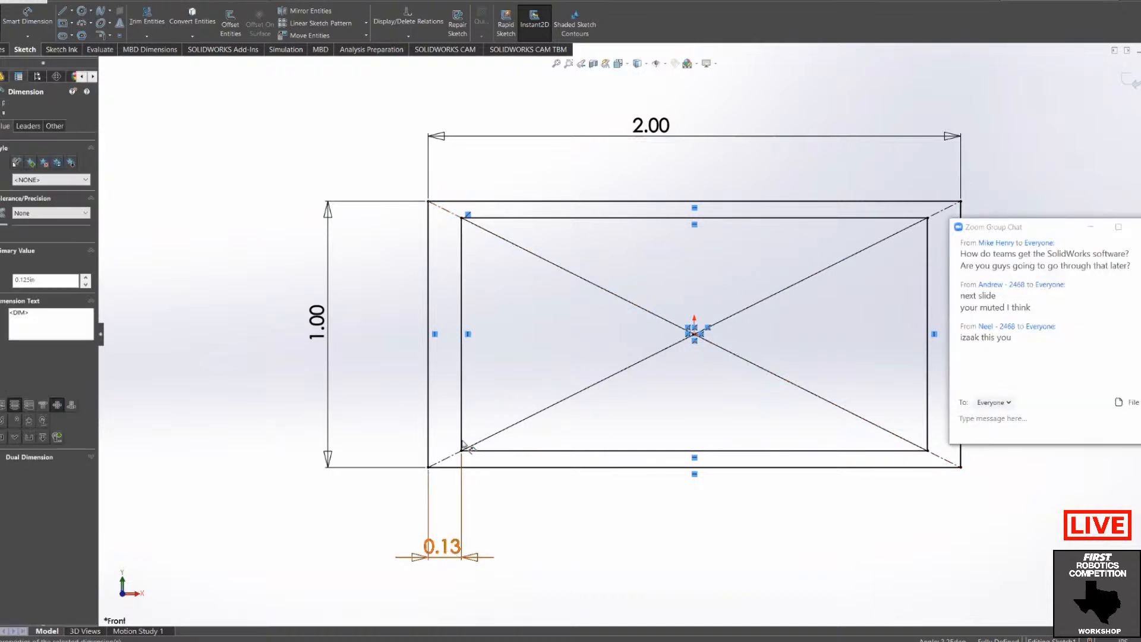
click(475, 544)
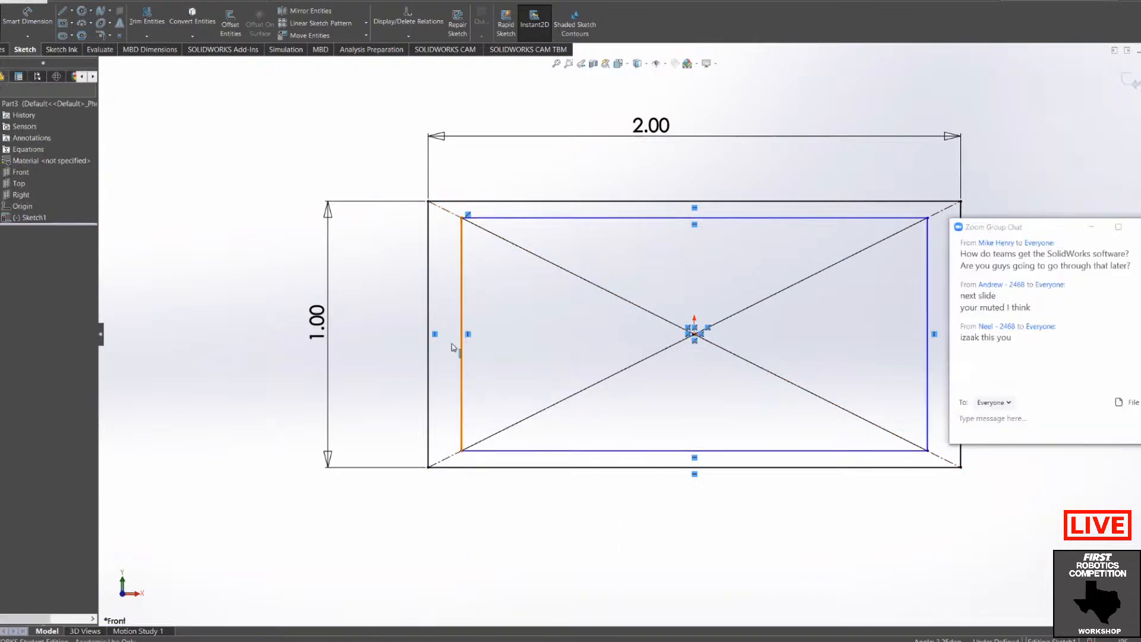
mouse_move(463, 345)
mouse_down()
mouse_move(448, 348)
mouse_move(484, 363)
mouse_move(458, 367)
mouse_move(471, 381)
mouse_up()
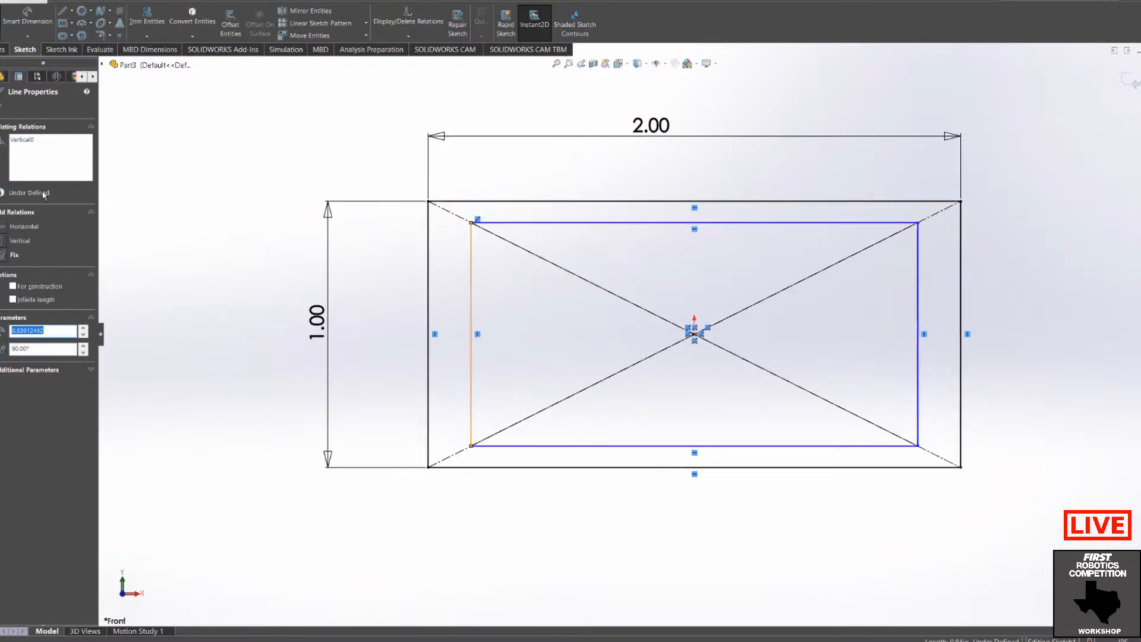
click(288, 515)
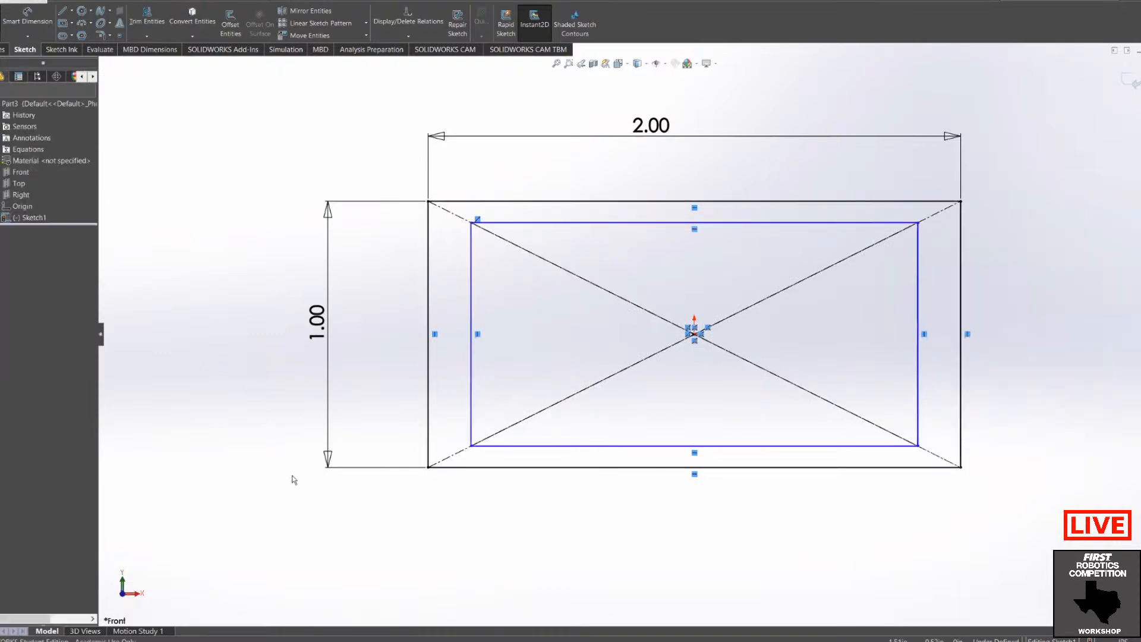
Step: Undo the sketch changes back to before the collinear relation between the diagonals was added
key(ctrl+z)
key(ctrl+z)
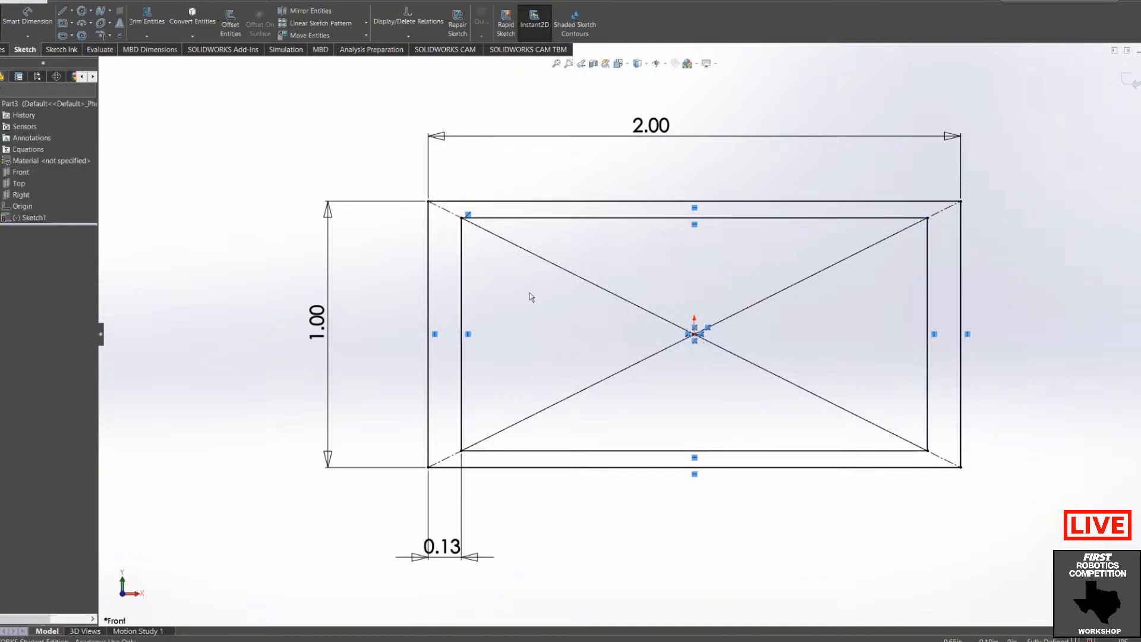
key(ctrl+z)
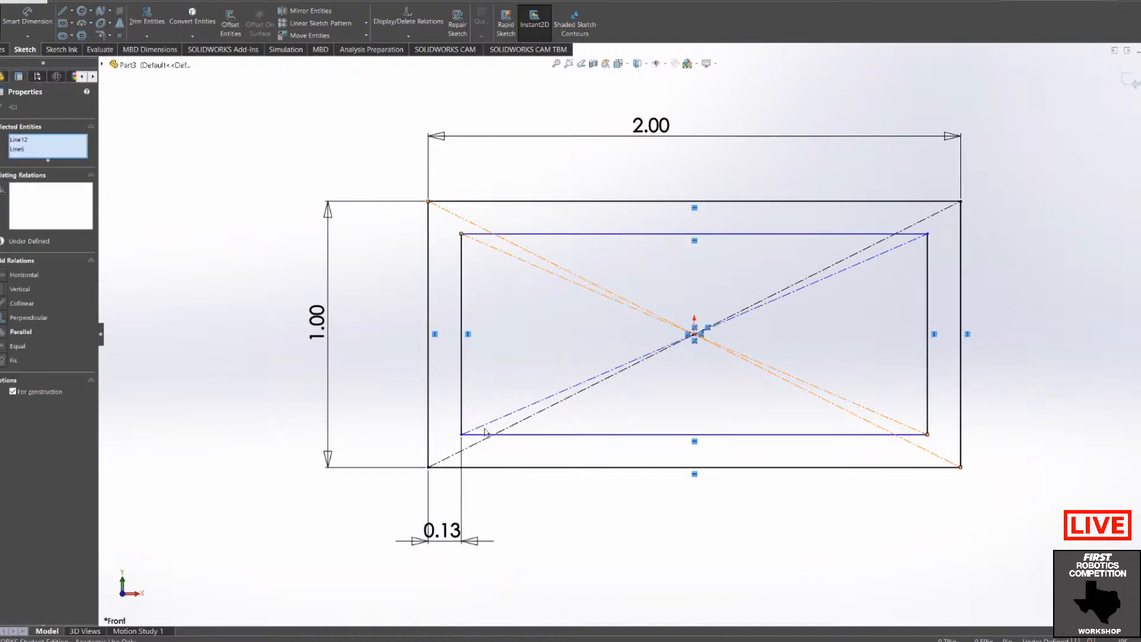
click(2, 107)
Step: Dimension the gap between the top edges of the inner and outer rectangles and set it to 0.125 in
click(41, 1)
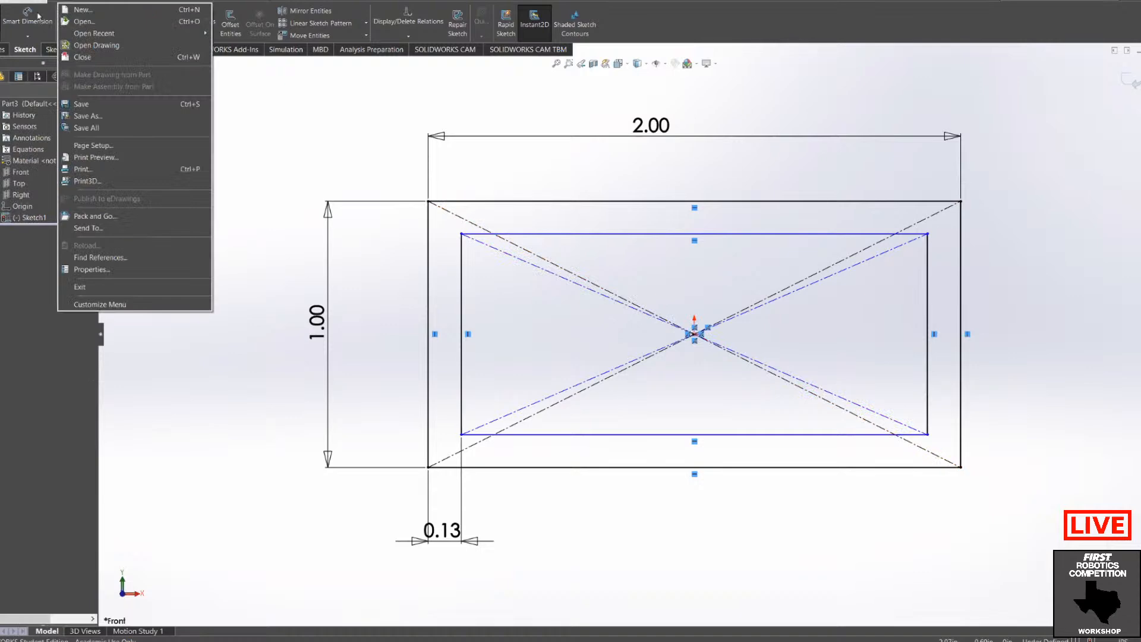
click(26, 23)
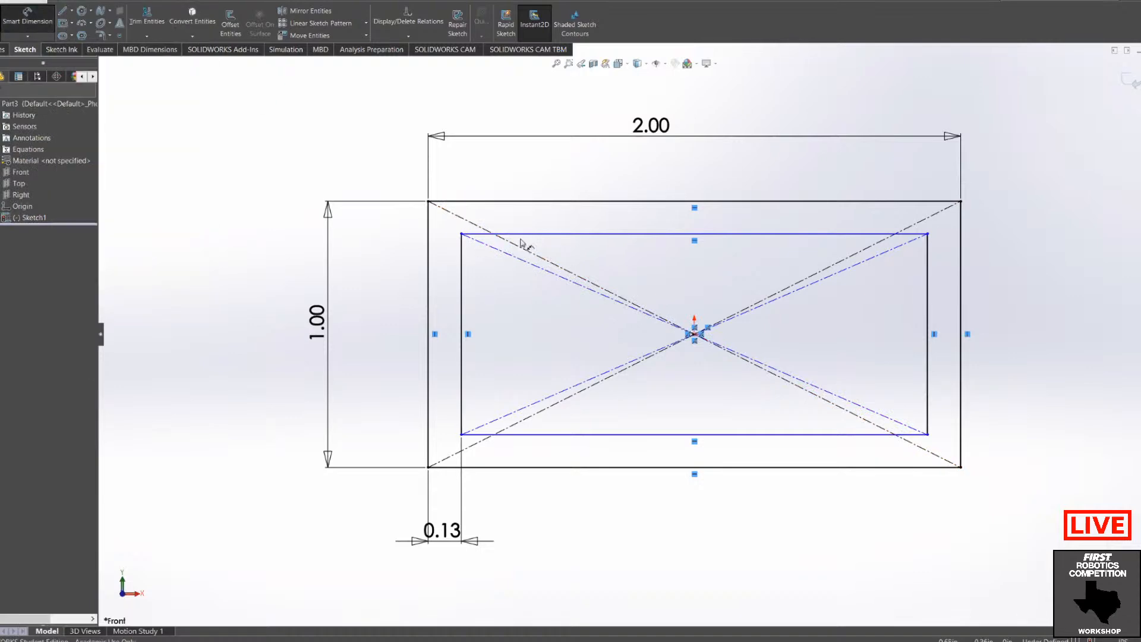
click(500, 234)
click(506, 200)
click(379, 227)
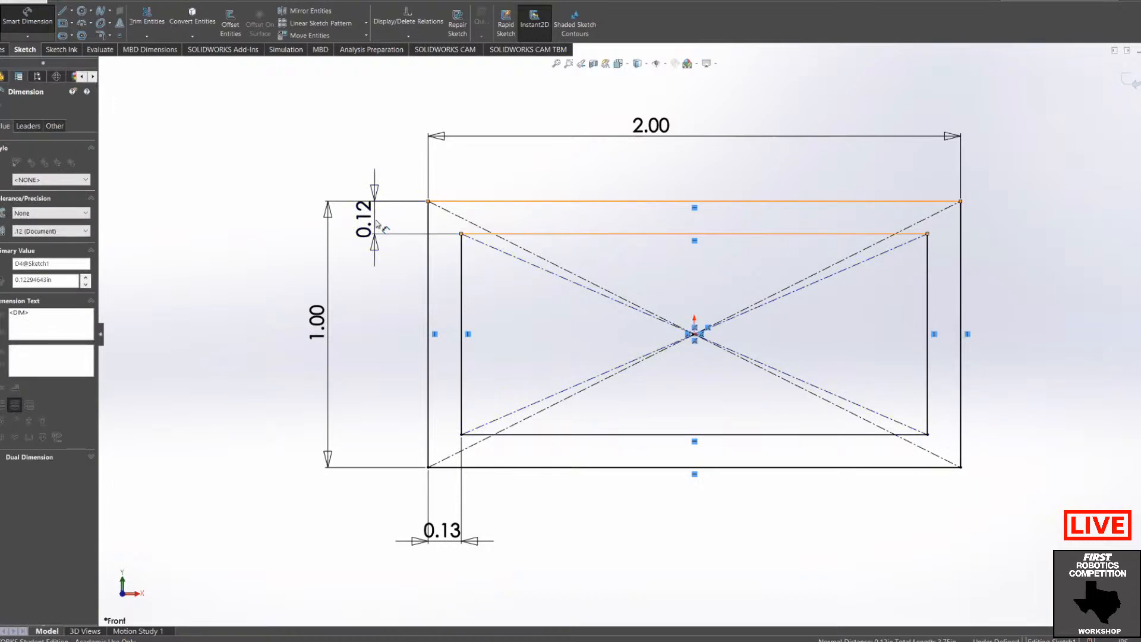
text(.125)
key(Return)
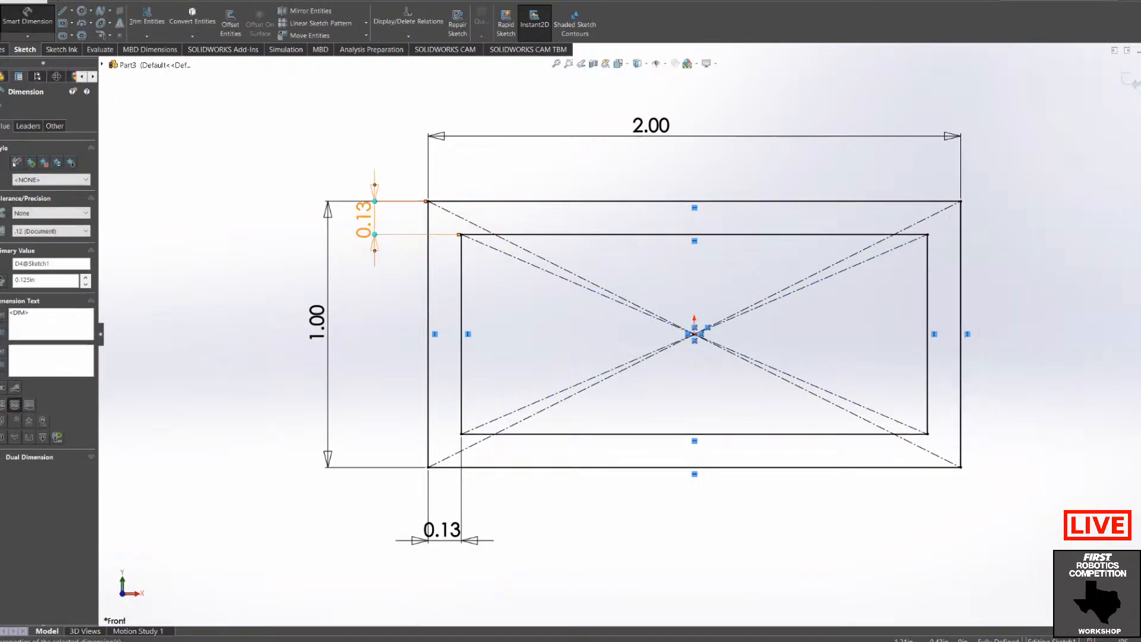
key(Escape)
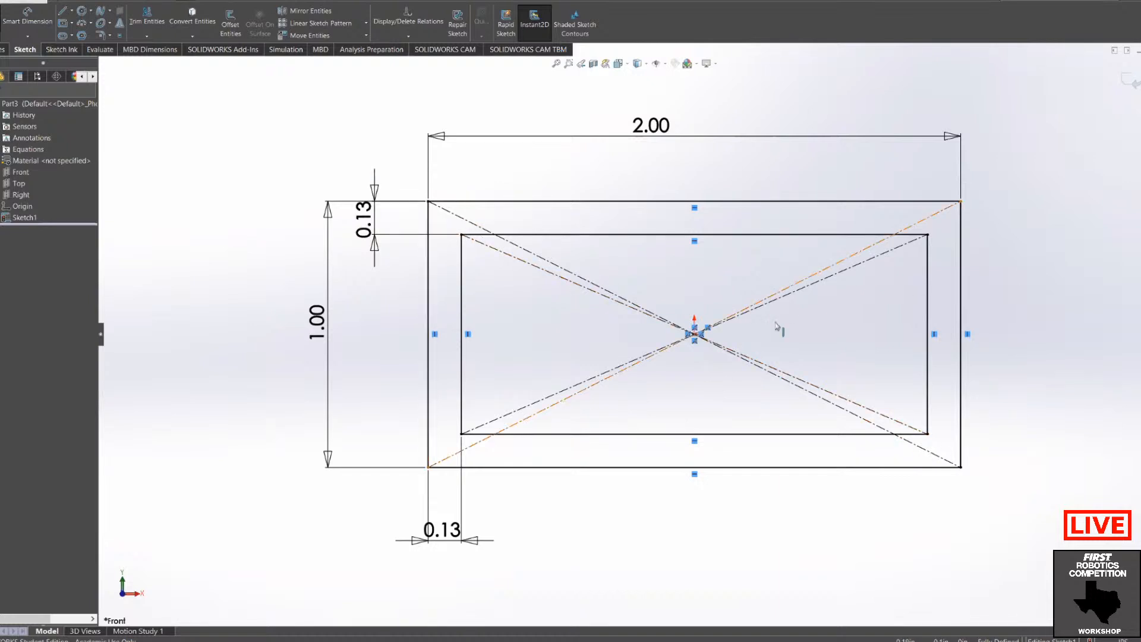
Step: Select the left edges of both rectangles together to check the relation between them
click(428, 294)
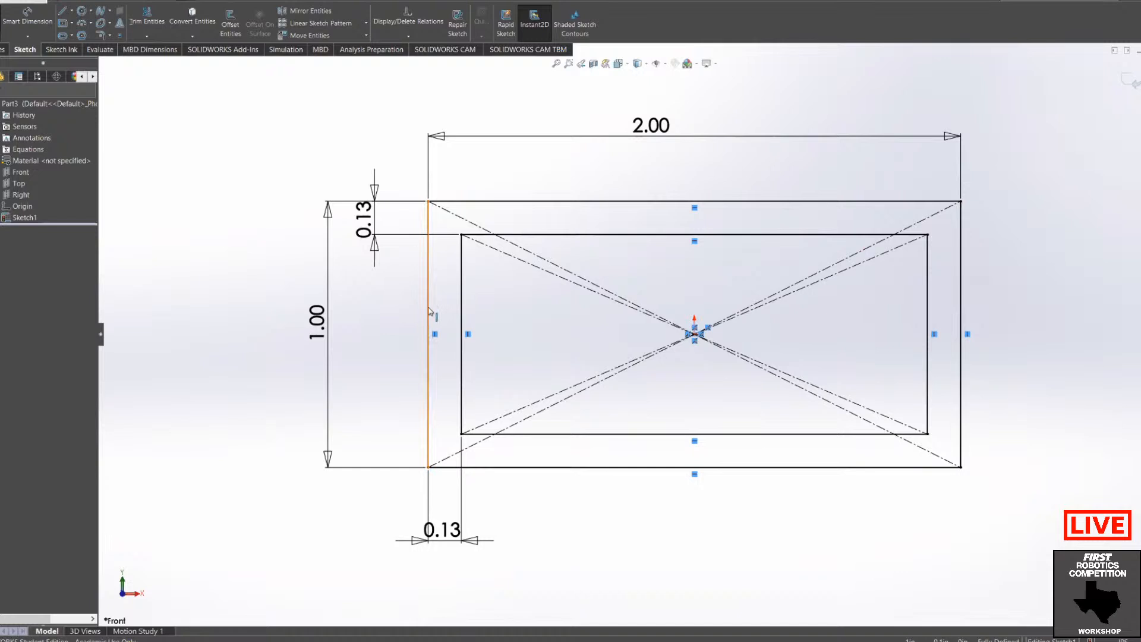
ctrl+click(461, 324)
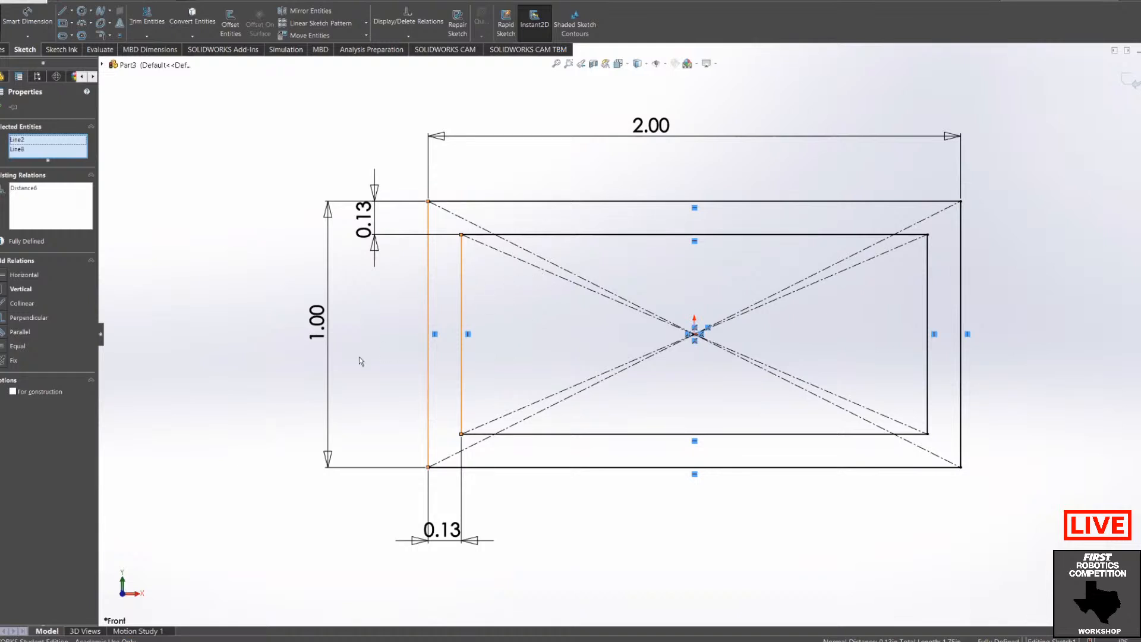
click(317, 258)
scroll(748, 335, up, 3)
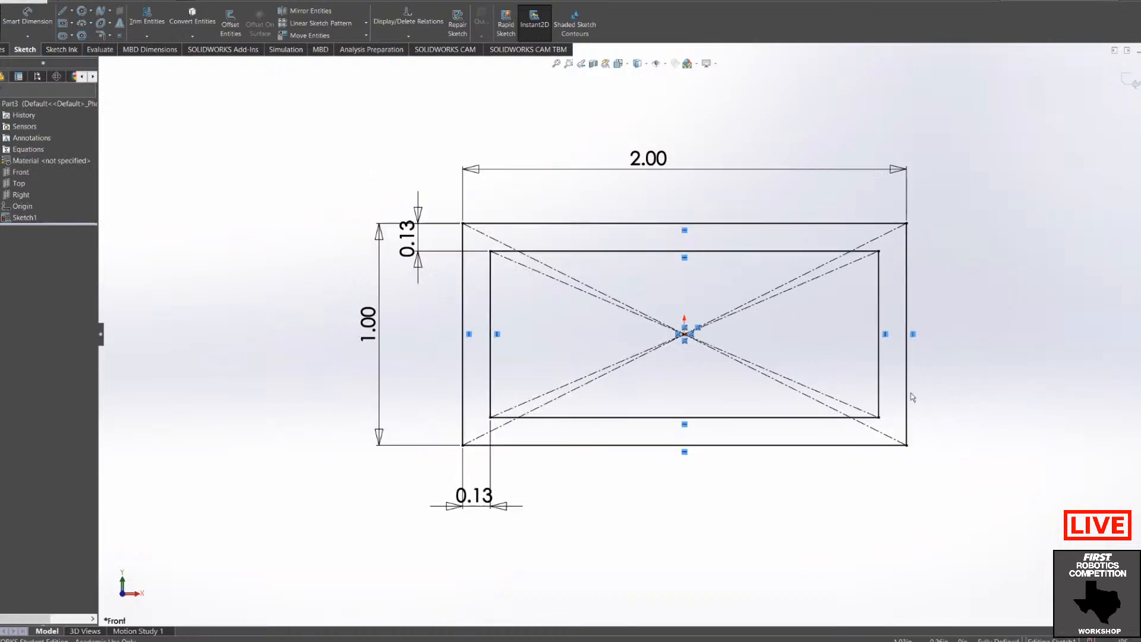
scroll(813, 327, down, 2)
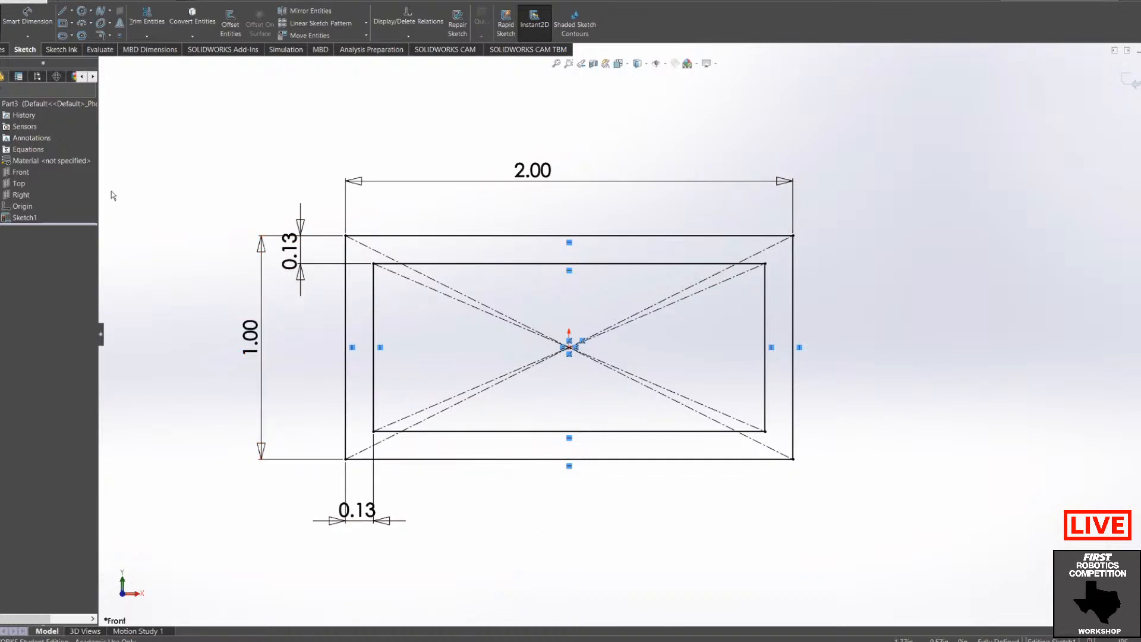
scroll(667, 353, up, 3)
scroll(670, 331, down, 3)
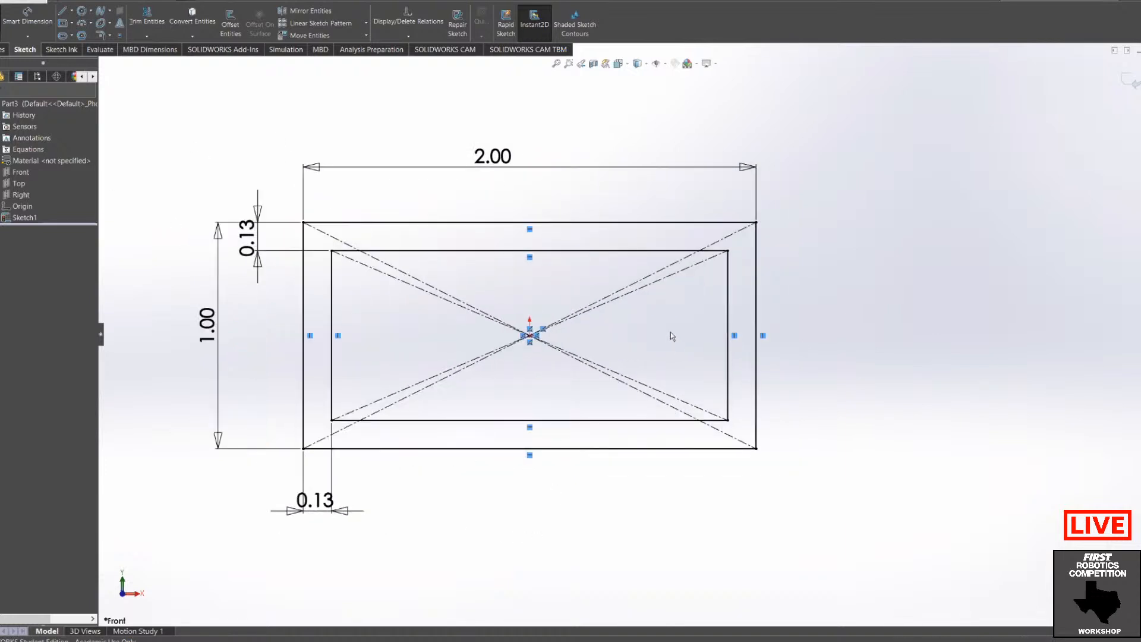
scroll(642, 345, up, 1)
scroll(557, 315, down, 2)
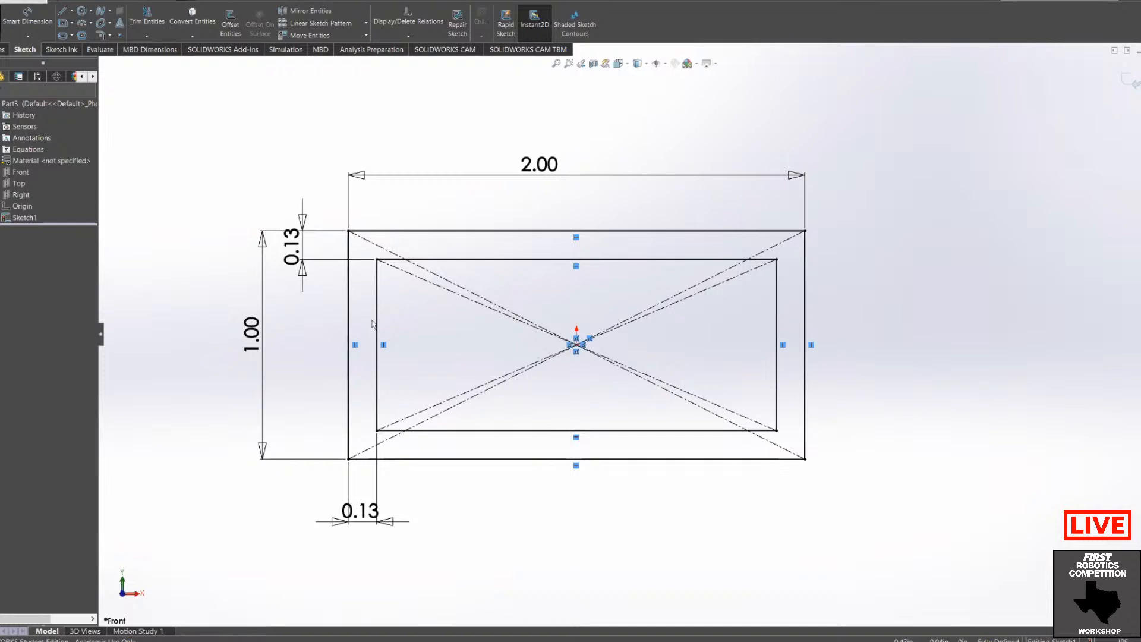
click(4, 49)
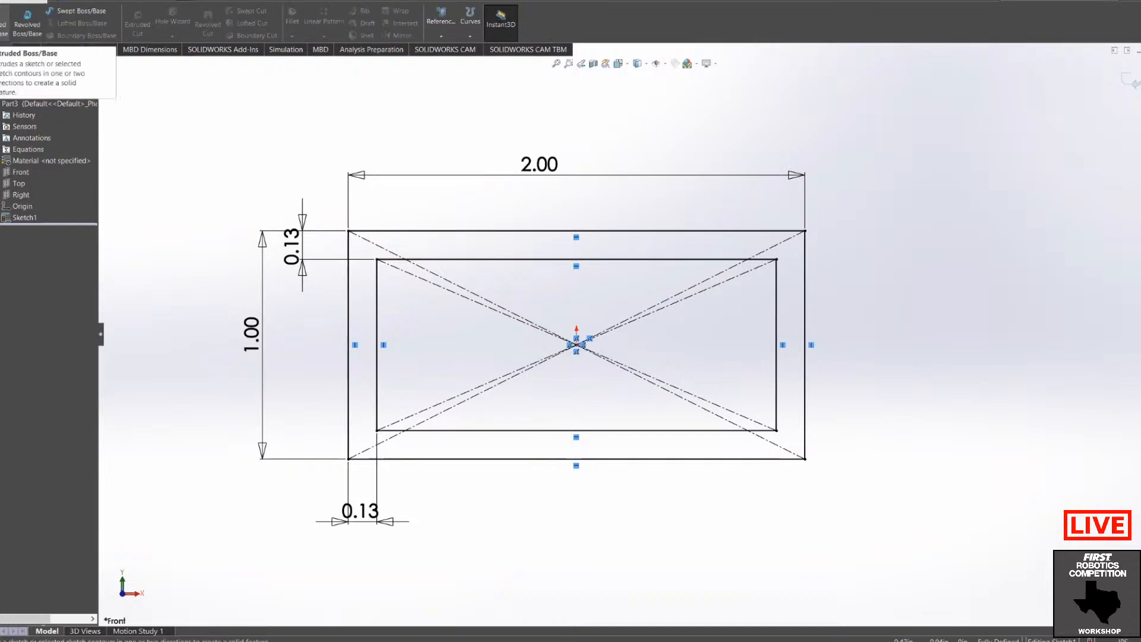
click(26, 50)
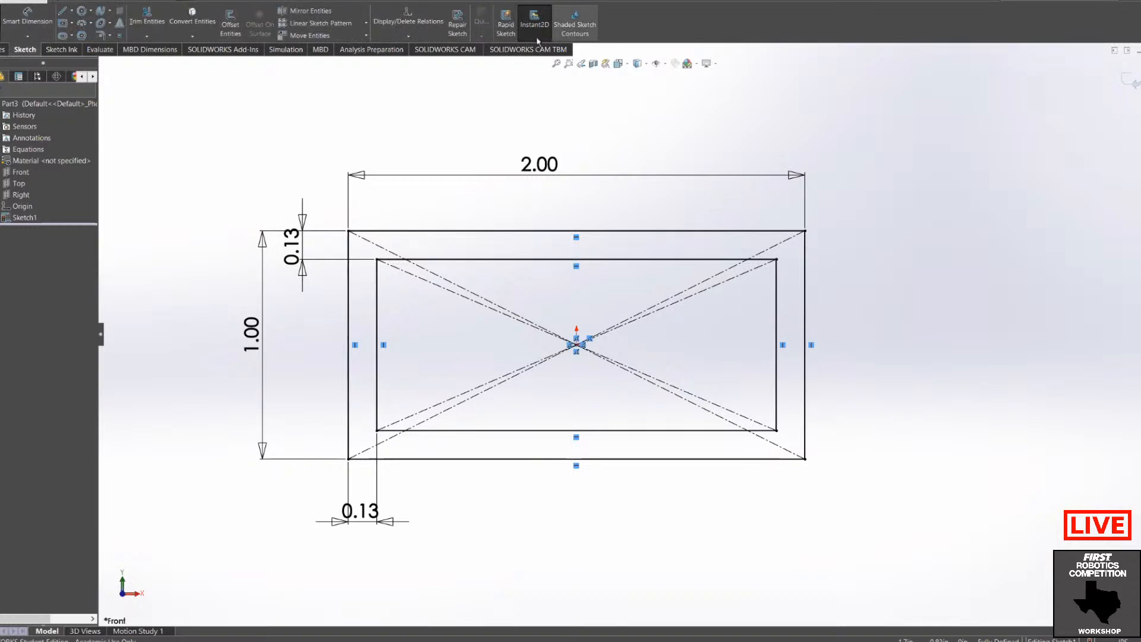
Step: Extrude the rectangular tube profile as a boss to a depth of 6 in with the Blind end condition
click(4, 50)
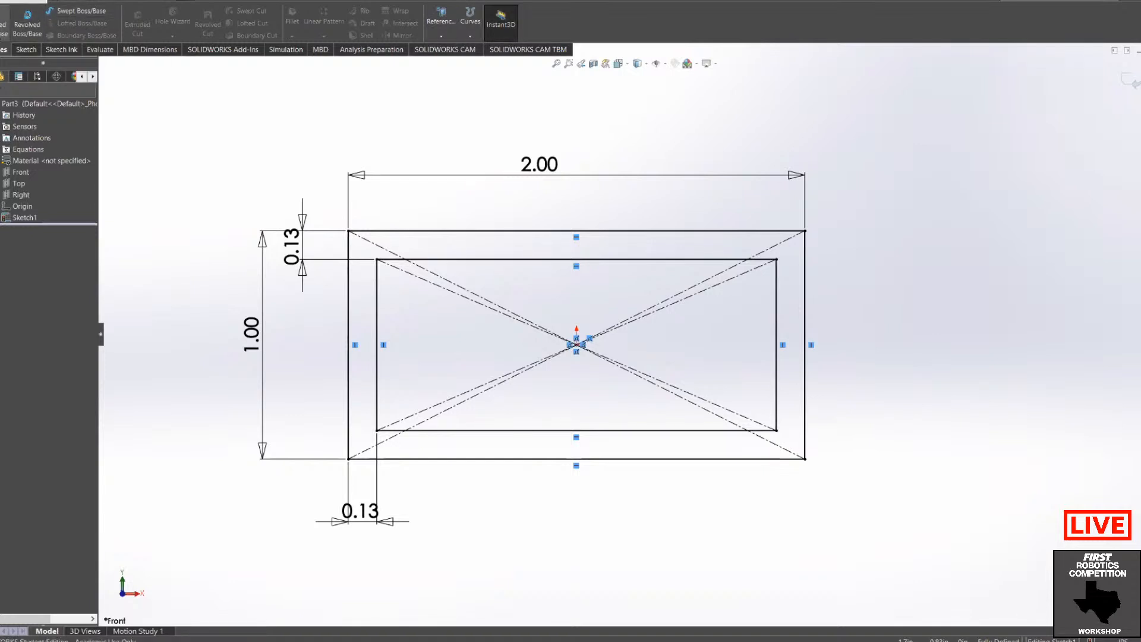
click(3, 27)
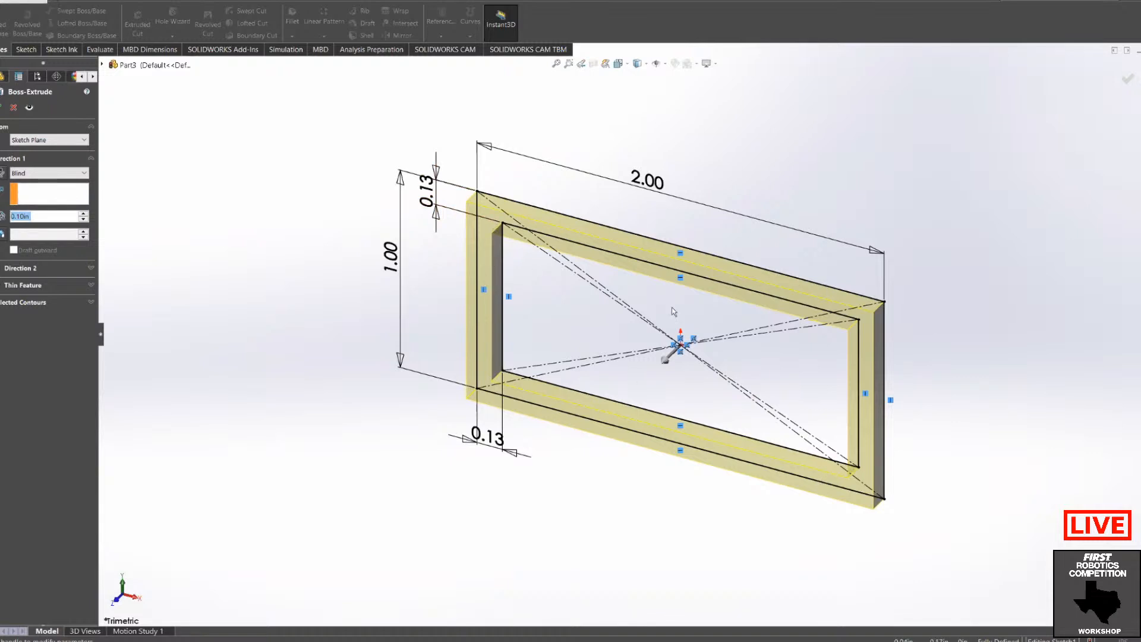
click(542, 291)
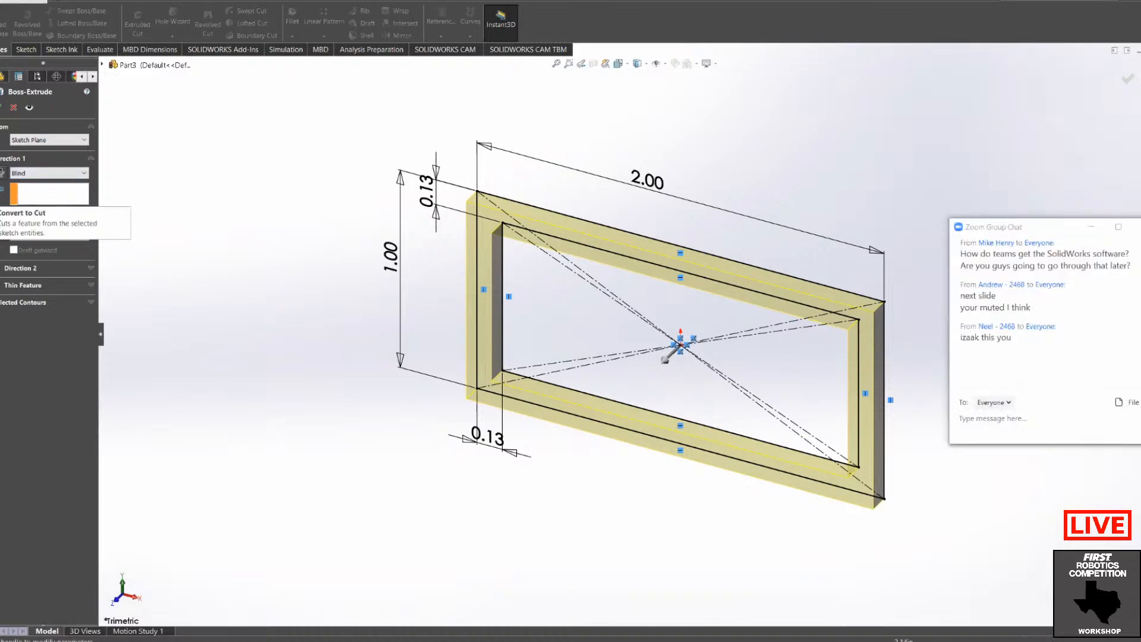
text(6)
key(Return)
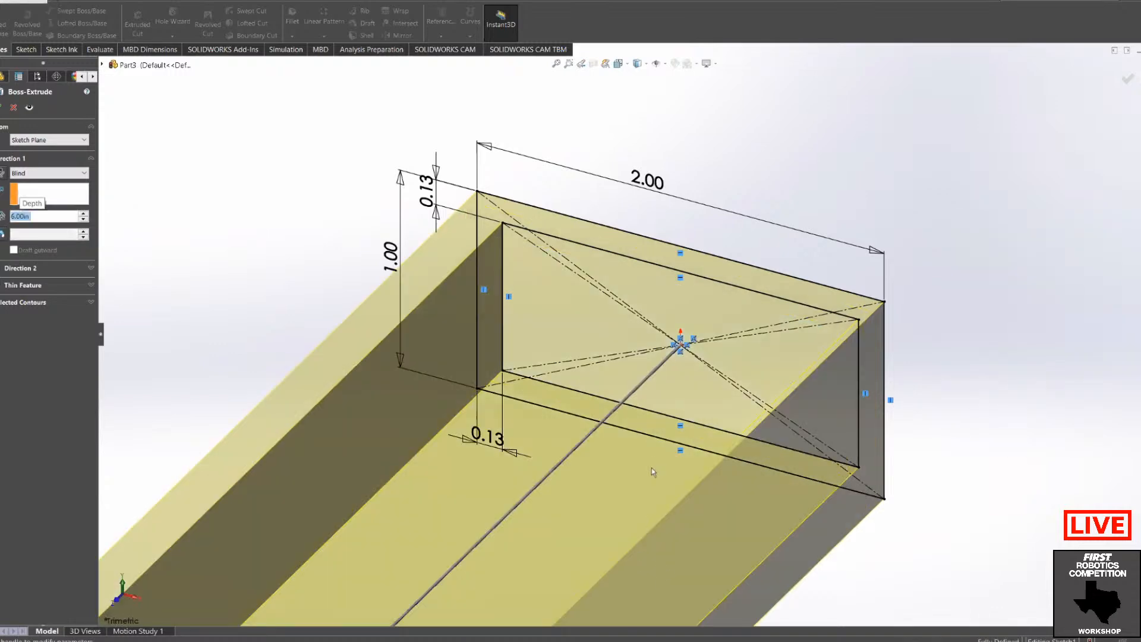
scroll(641, 459, down, 3)
scroll(635, 461, up, 8)
middle_drag(577, 417, 624, 412)
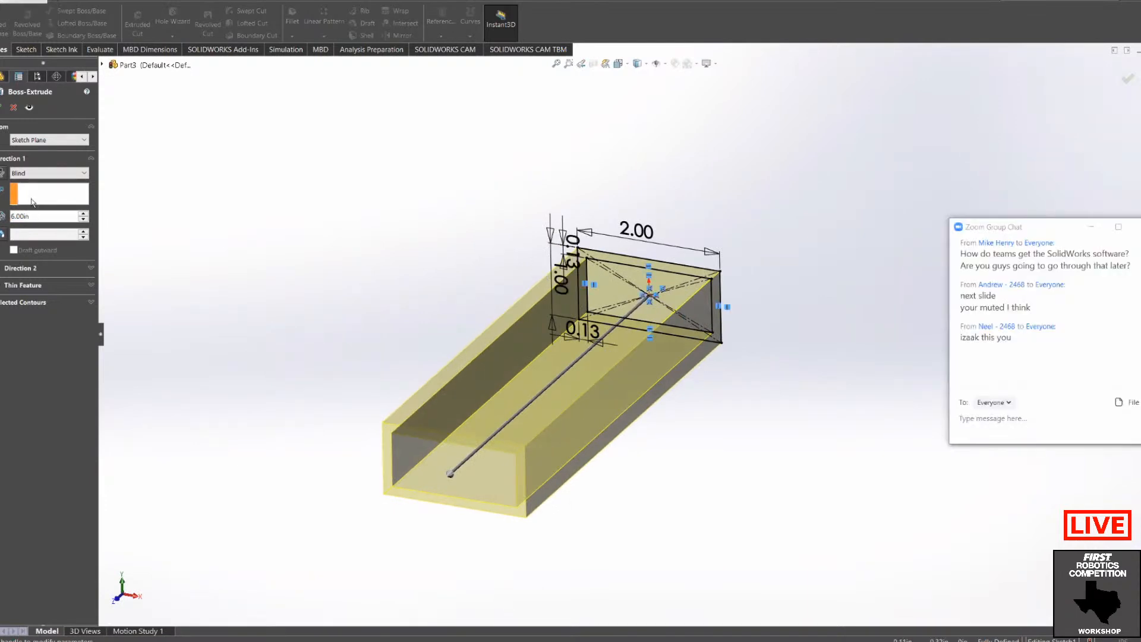
click(25, 174)
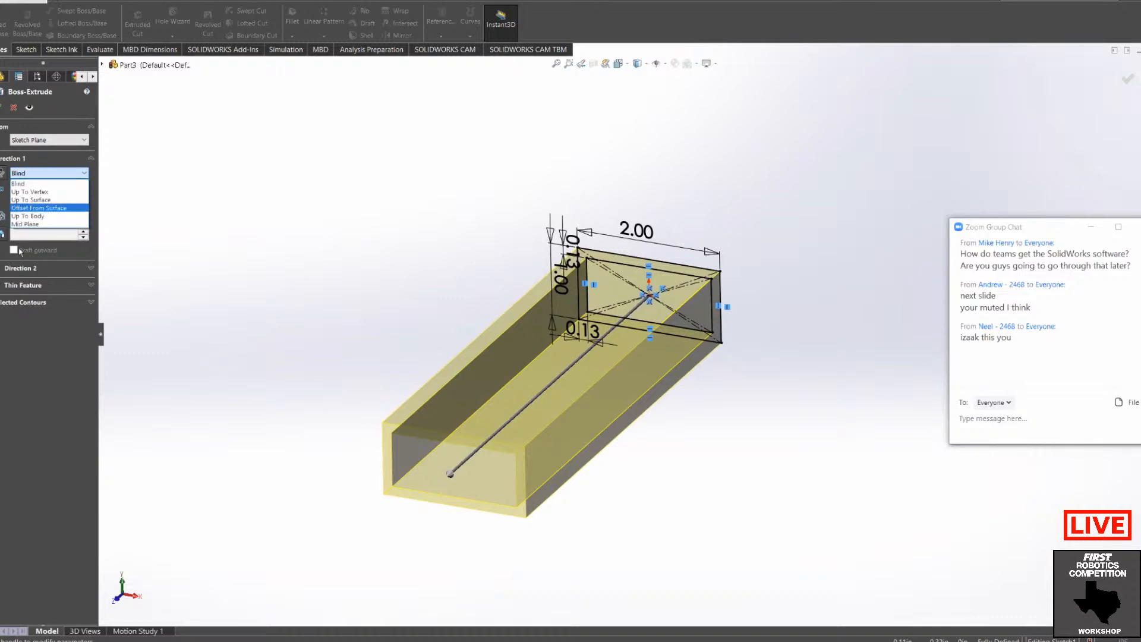
click(42, 167)
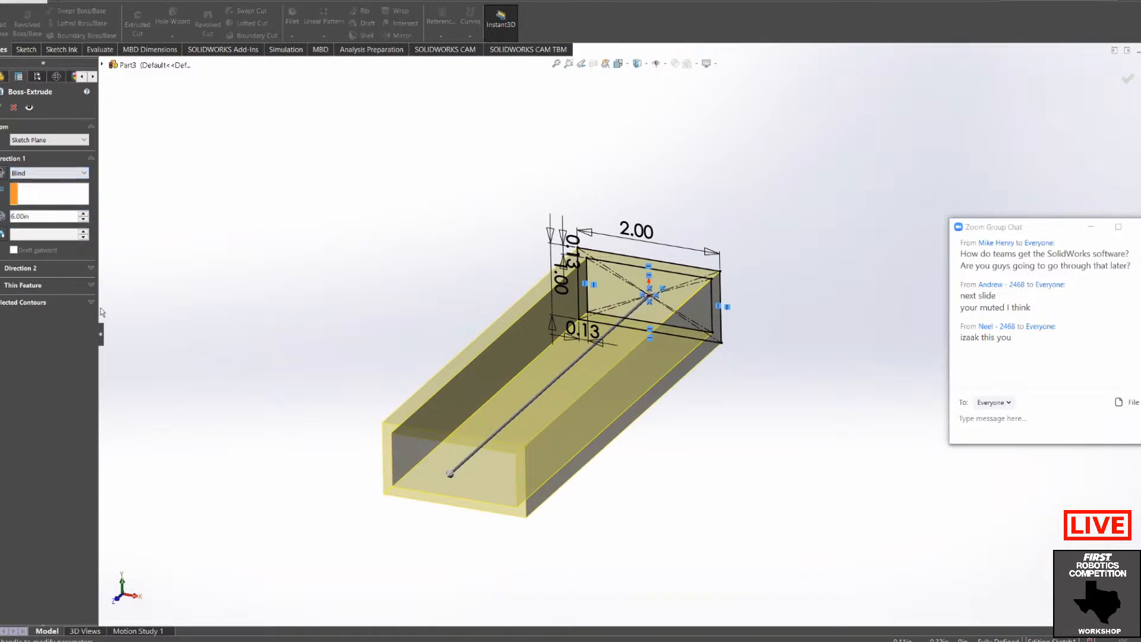
click(2, 108)
Step: Examine the extruded rectangular tube from several angles, including its open end and long sides
middle_drag(753, 418, 570, 396)
scroll(722, 339, down, 2)
scroll(724, 339, up, 5)
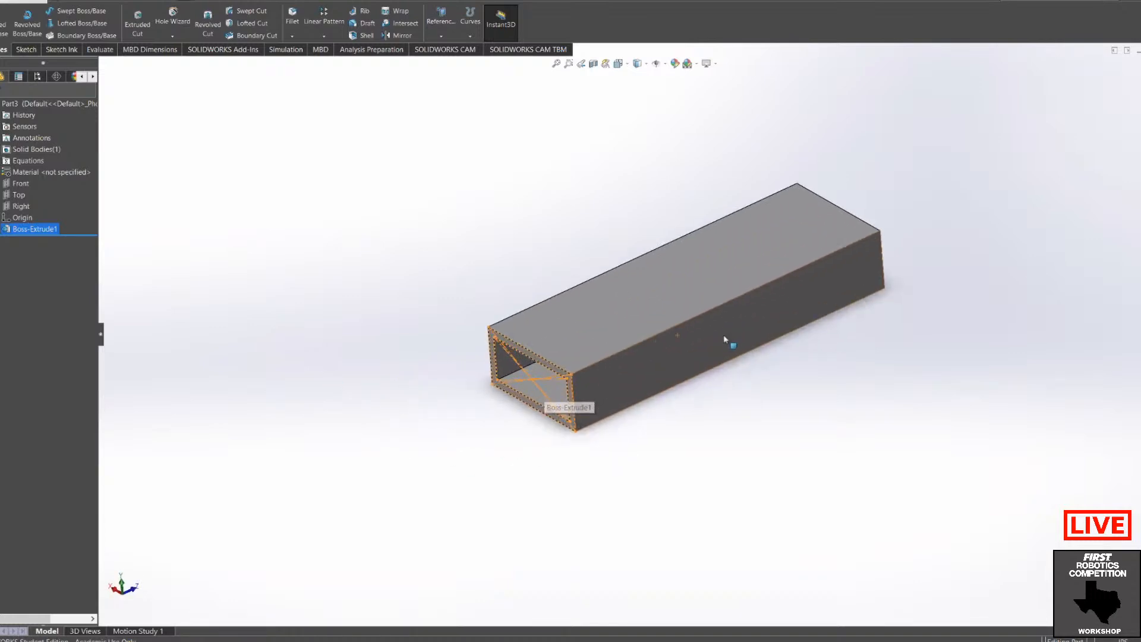
scroll(715, 334, down, 4)
middle_drag(660, 336, 716, 400)
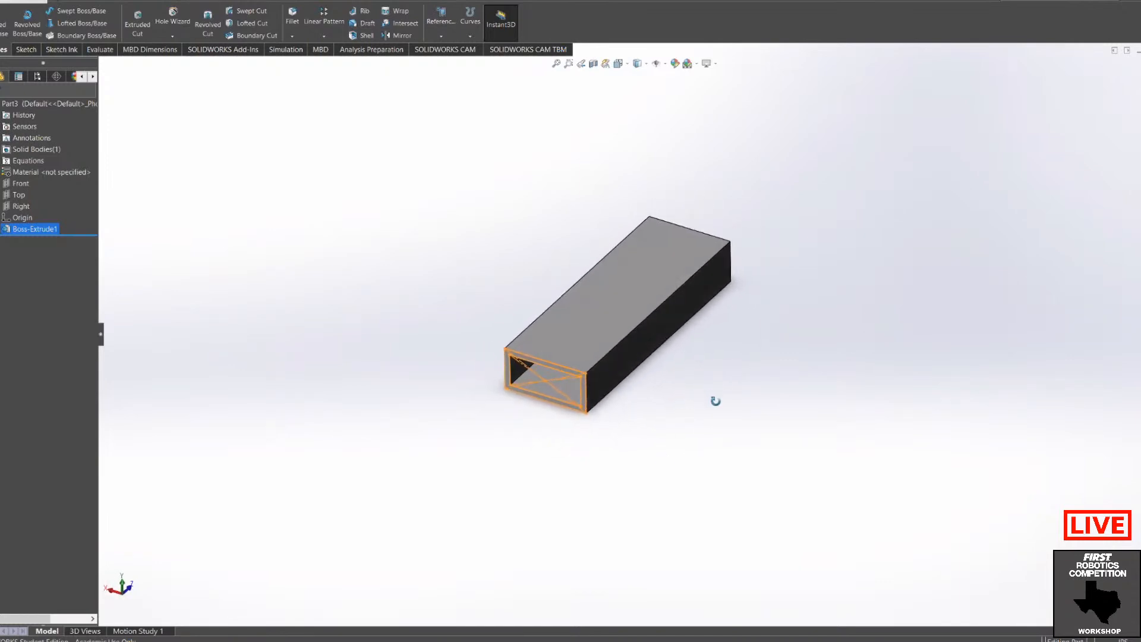
scroll(722, 408, up, 3)
middle_drag(687, 324, 528, 281)
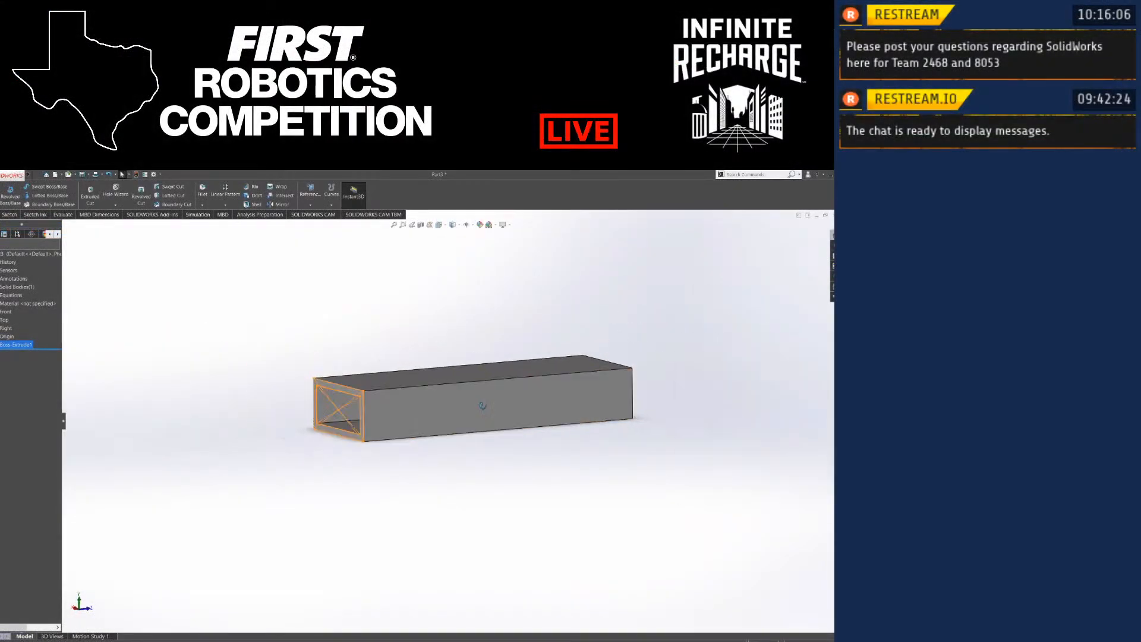
mouse_move(483, 405)
middle_down()
mouse_move(510, 432)
mouse_move(493, 422)
middle_up()
scroll(538, 404, up, 2)
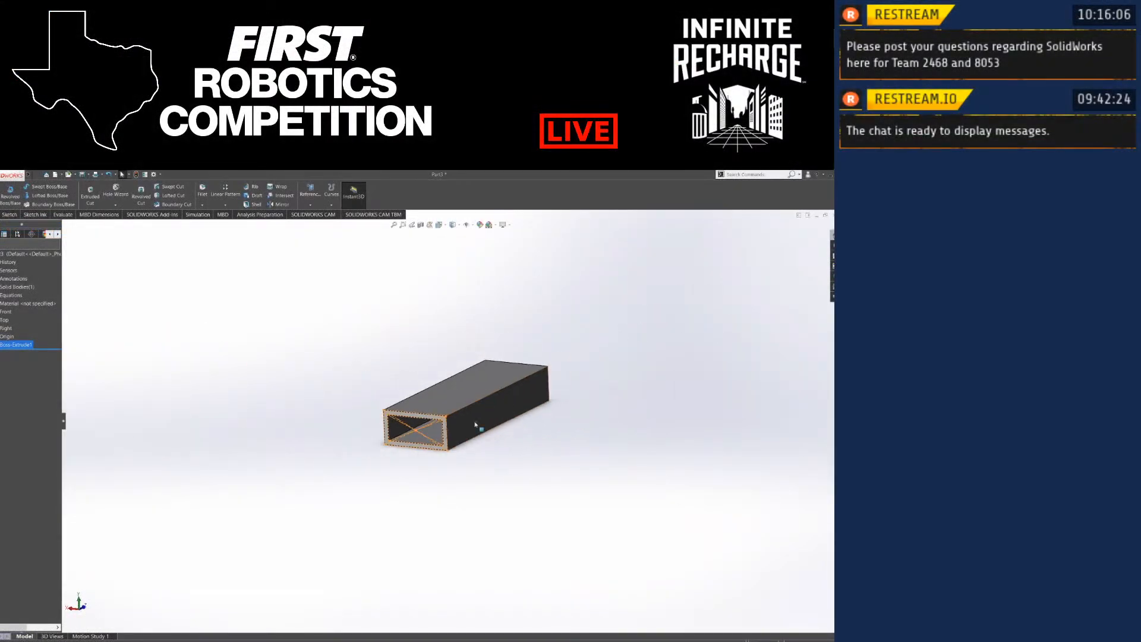
scroll(483, 418, down, 4)
scroll(499, 409, up, 2)
scroll(543, 410, up, 3)
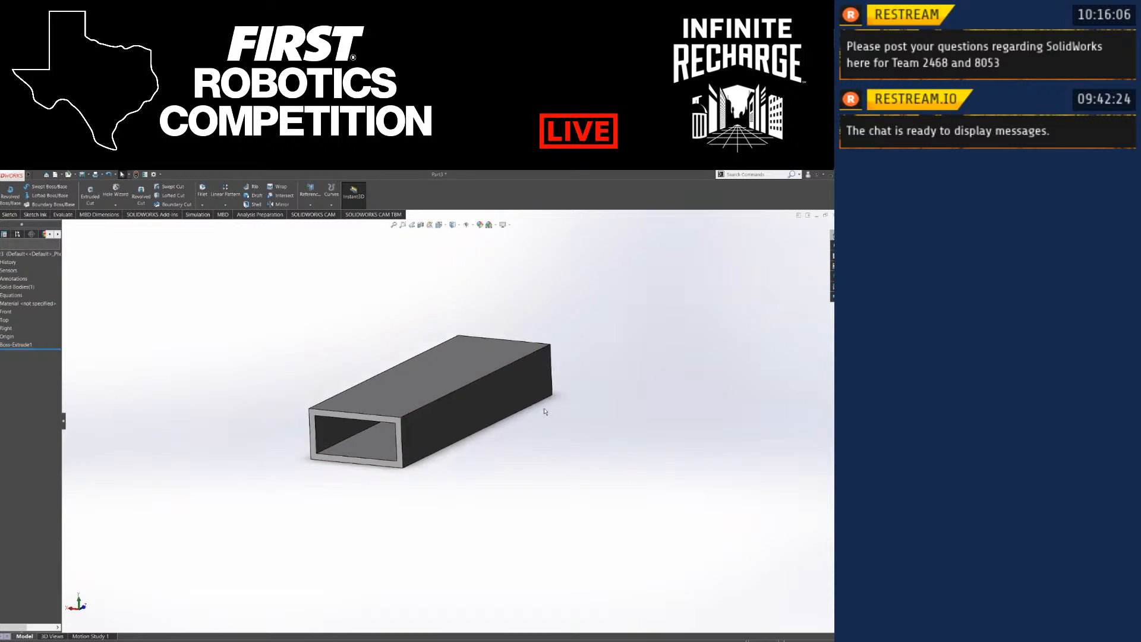
Step: Start a sketch on the tube's narrow long side face and view it straight on from the Left
scroll(508, 400, down, 3)
scroll(508, 401, up, 3)
mouse_move(565, 381)
middle_down()
mouse_move(550, 462)
mouse_move(525, 400)
mouse_move(564, 376)
mouse_move(546, 398)
middle_up()
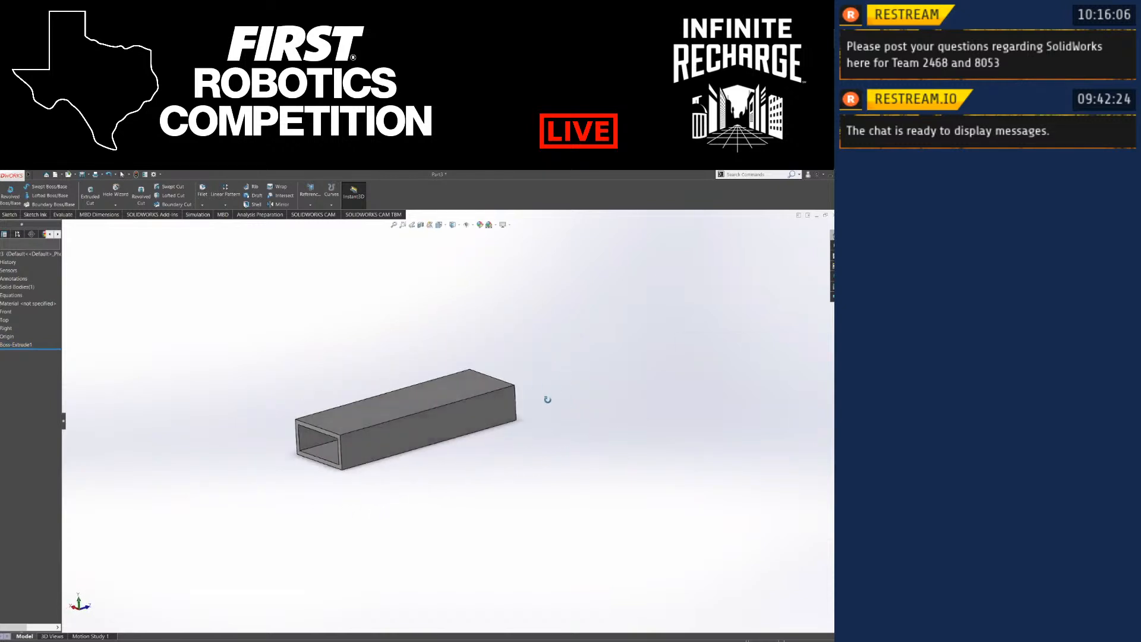
scroll(399, 439, up, 1)
click(9, 215)
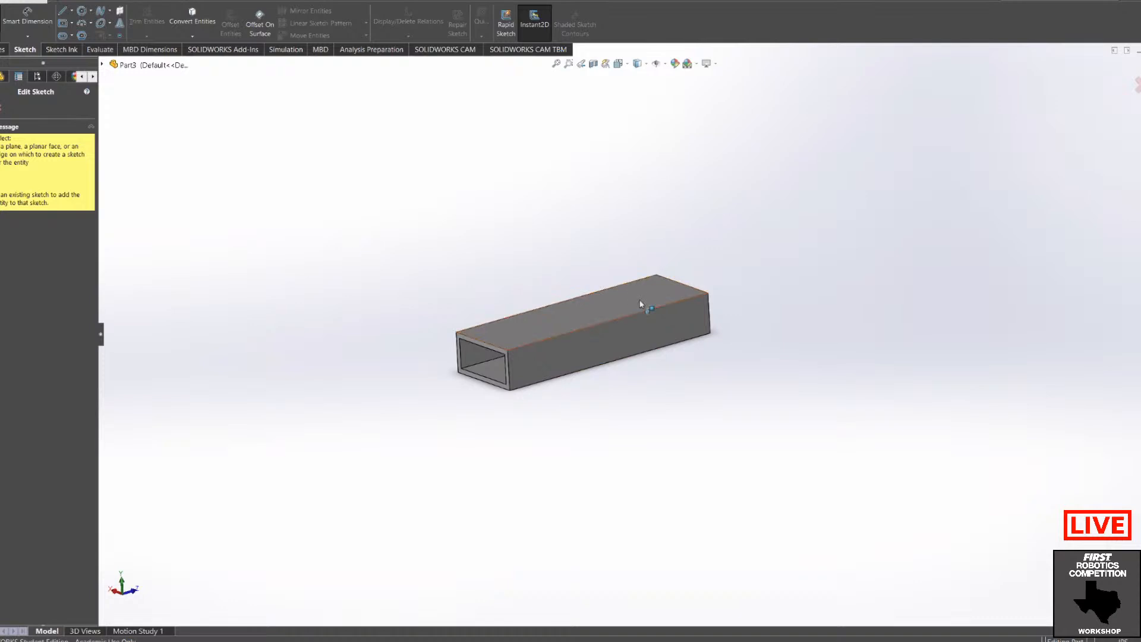
middle_drag(650, 300, 419, 363)
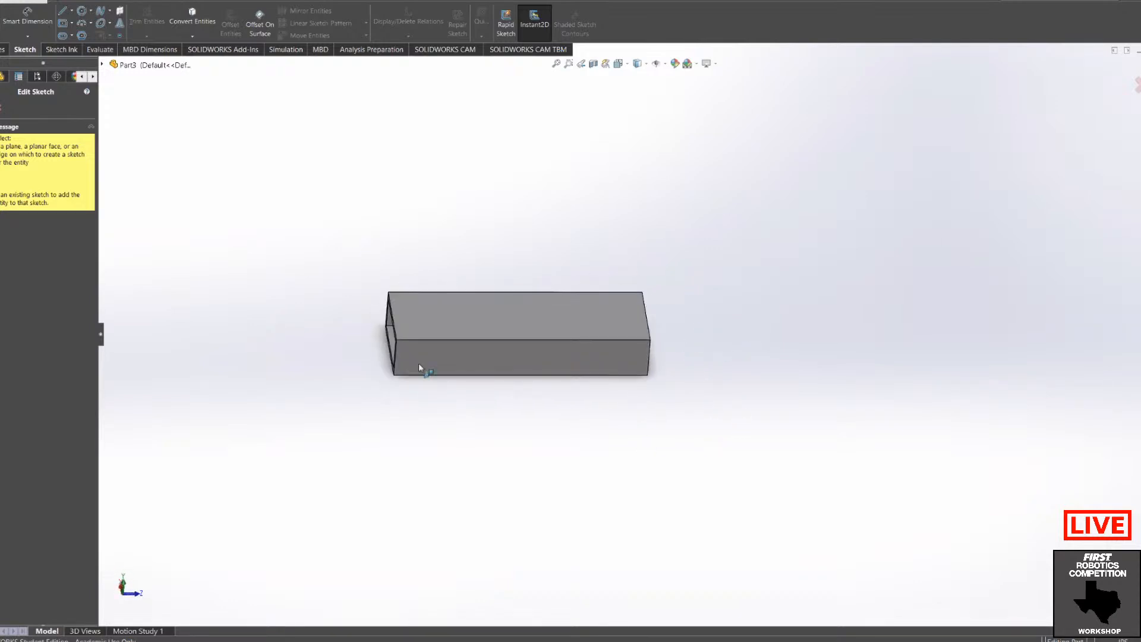
scroll(538, 357, down, 8)
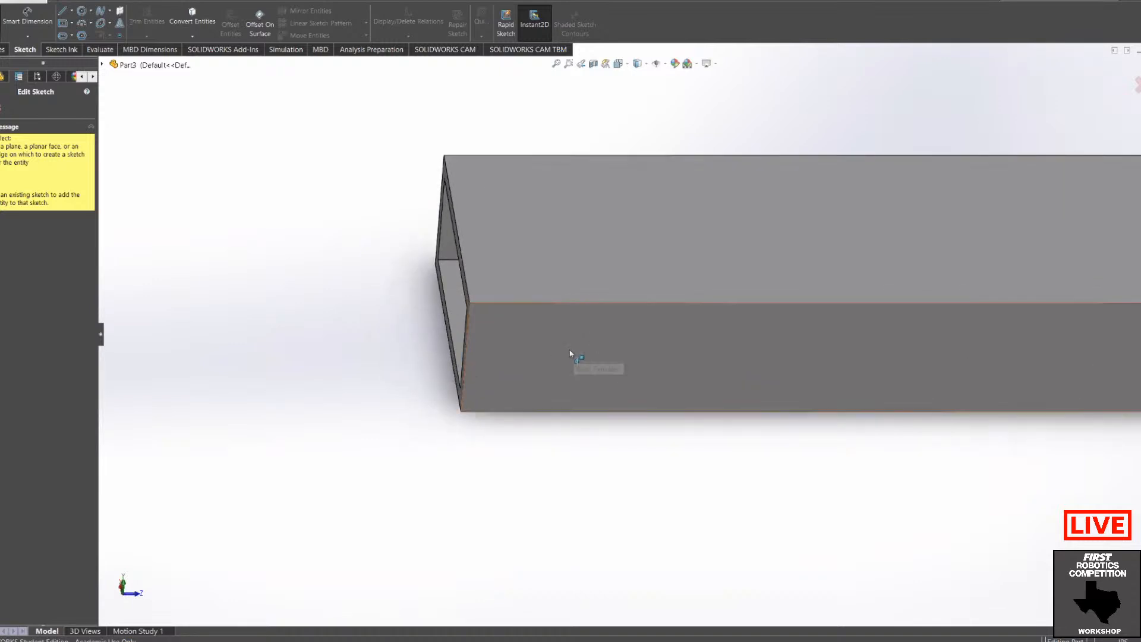
scroll(707, 355, up, 2)
scroll(922, 357, up, 4)
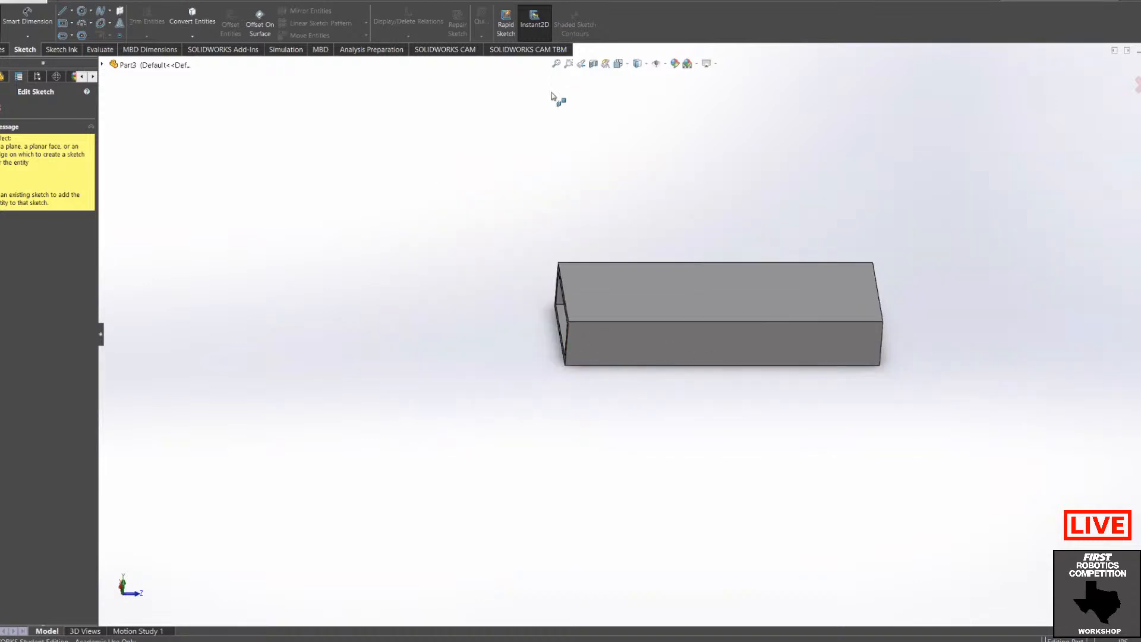
click(590, 344)
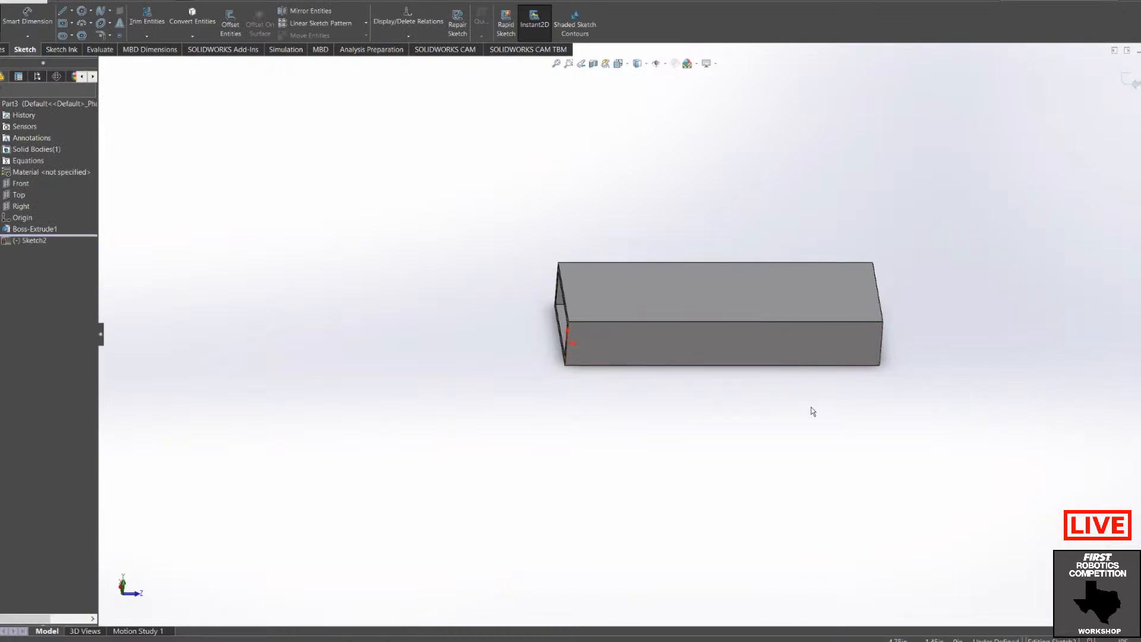
key(space)
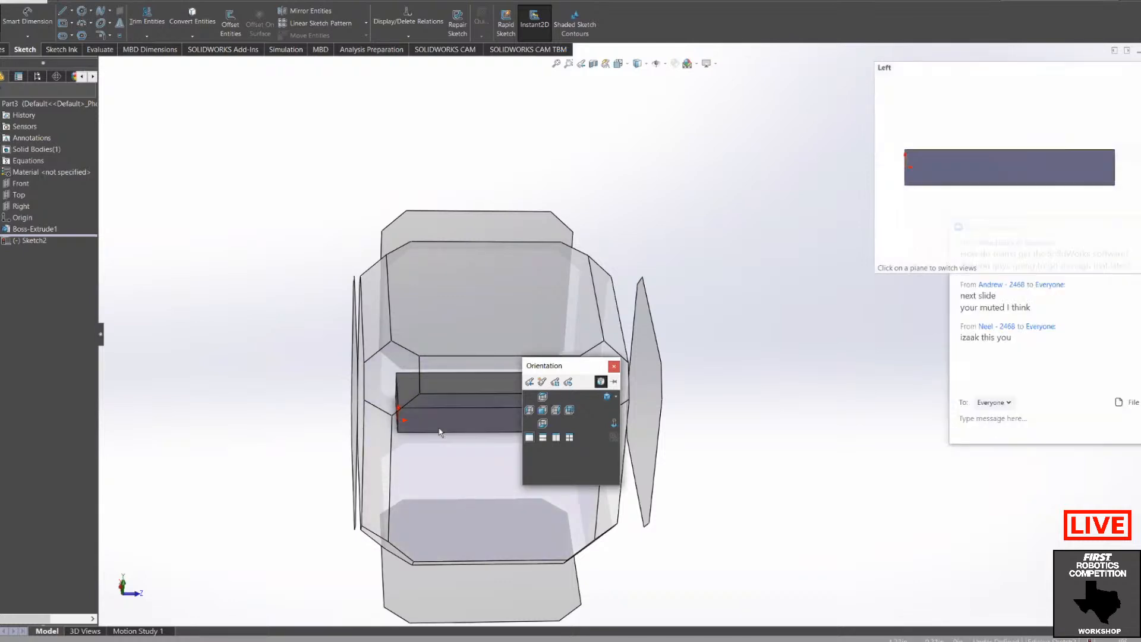
click(776, 562)
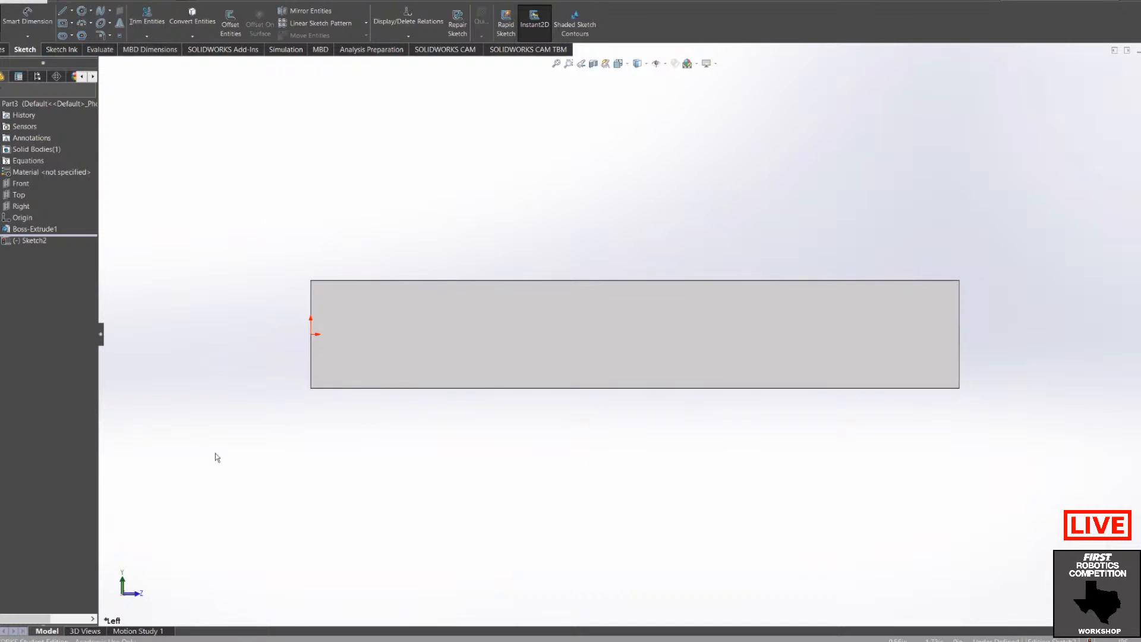
Step: Sketch a circle of about 0.06 in radius near the face's origin end, level with the origin
click(89, 10)
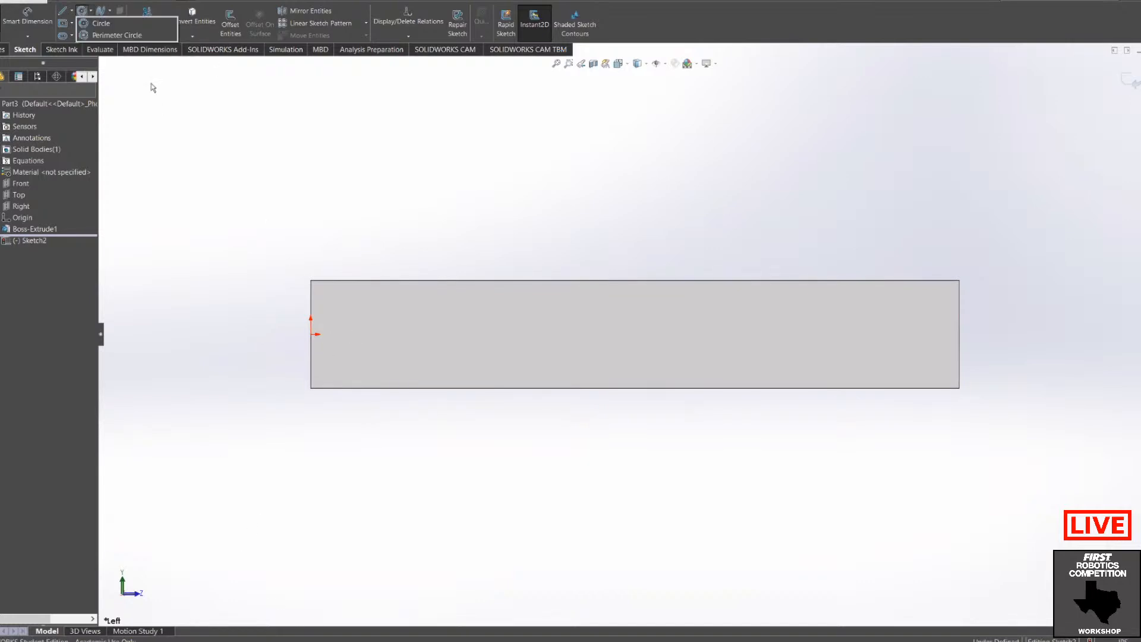
click(81, 10)
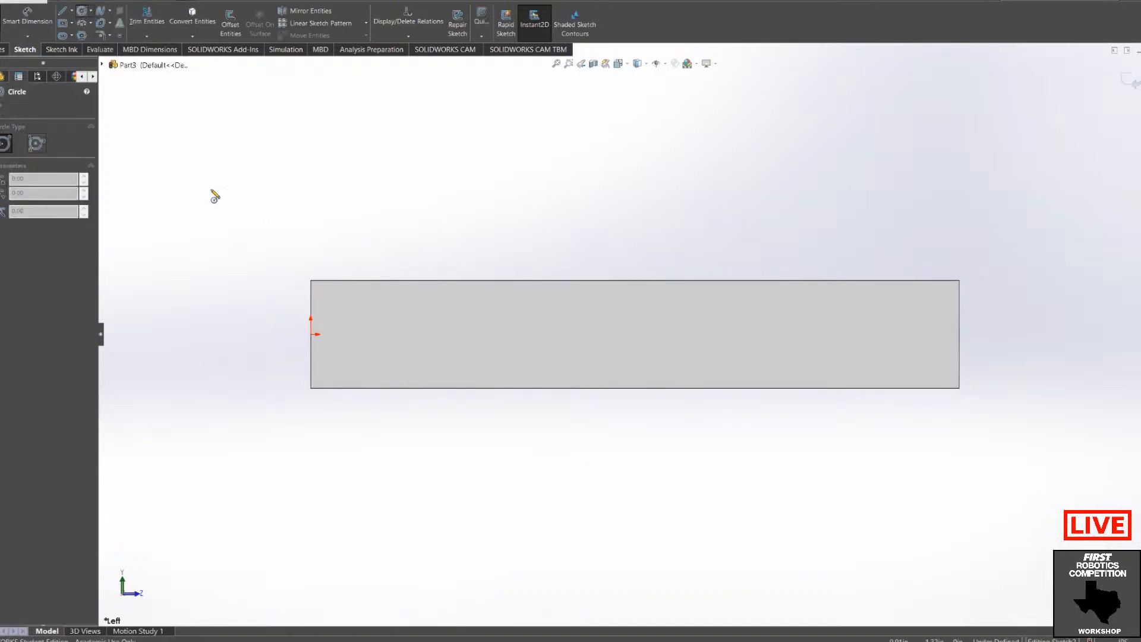
click(350, 334)
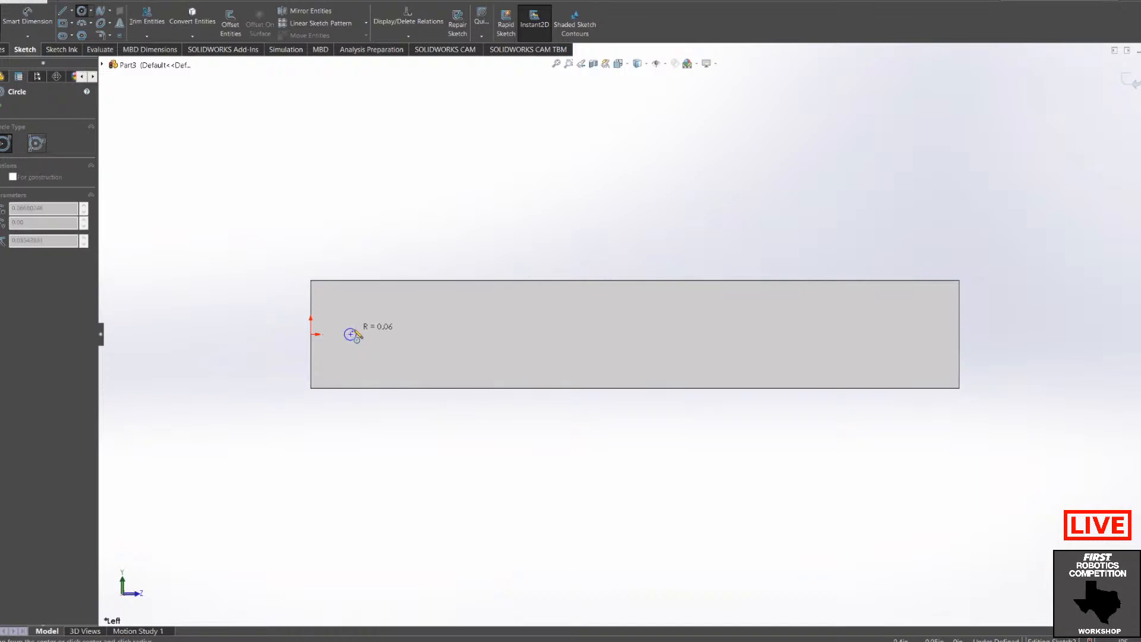
click(357, 336)
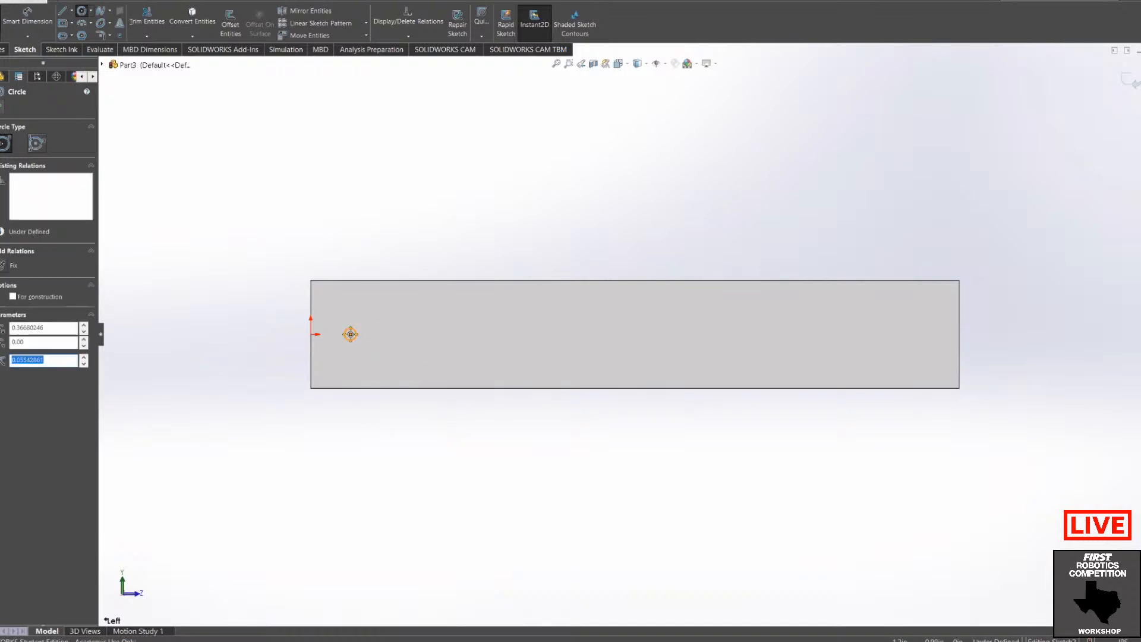
key(Escape)
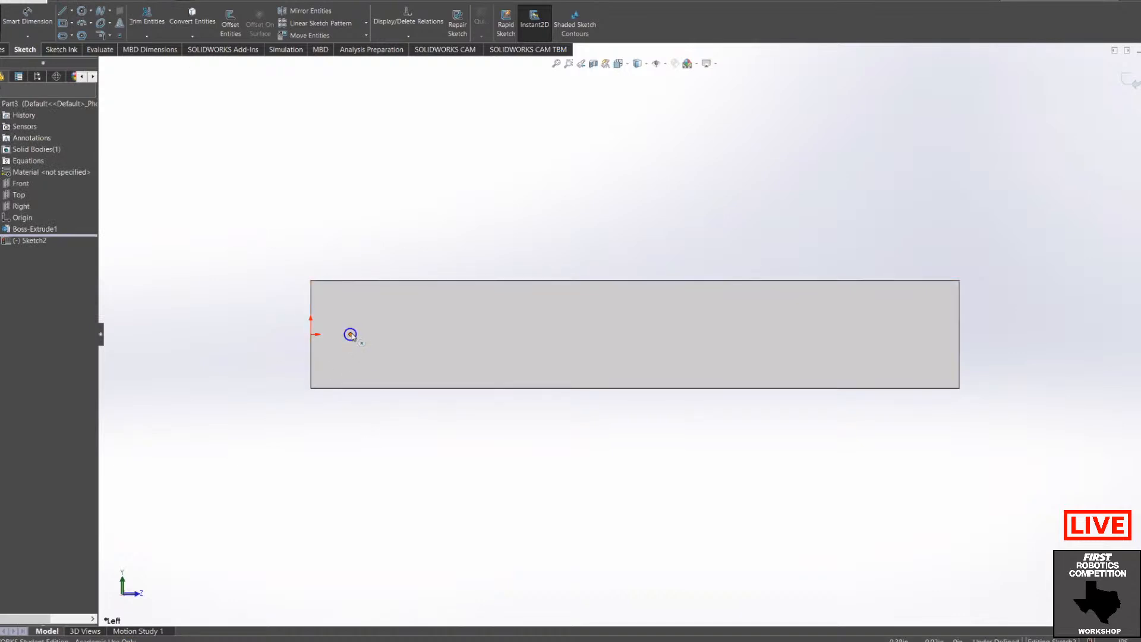
Step: Dimension the circle's centre from the tube's near end edge and set the distance to 0.5 in
click(27, 24)
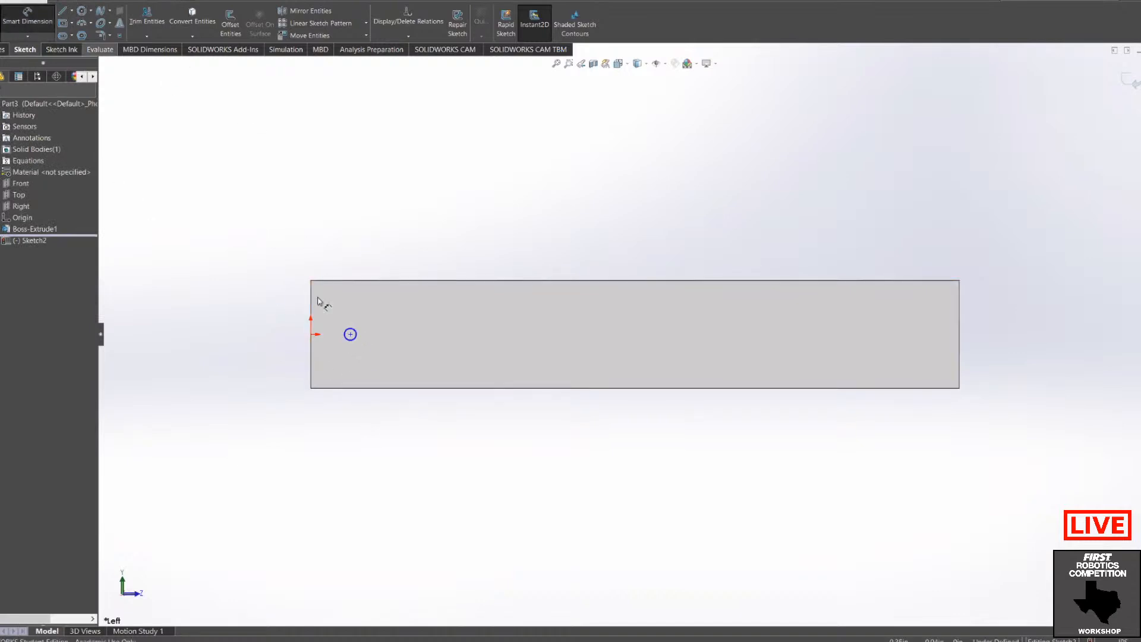
click(351, 335)
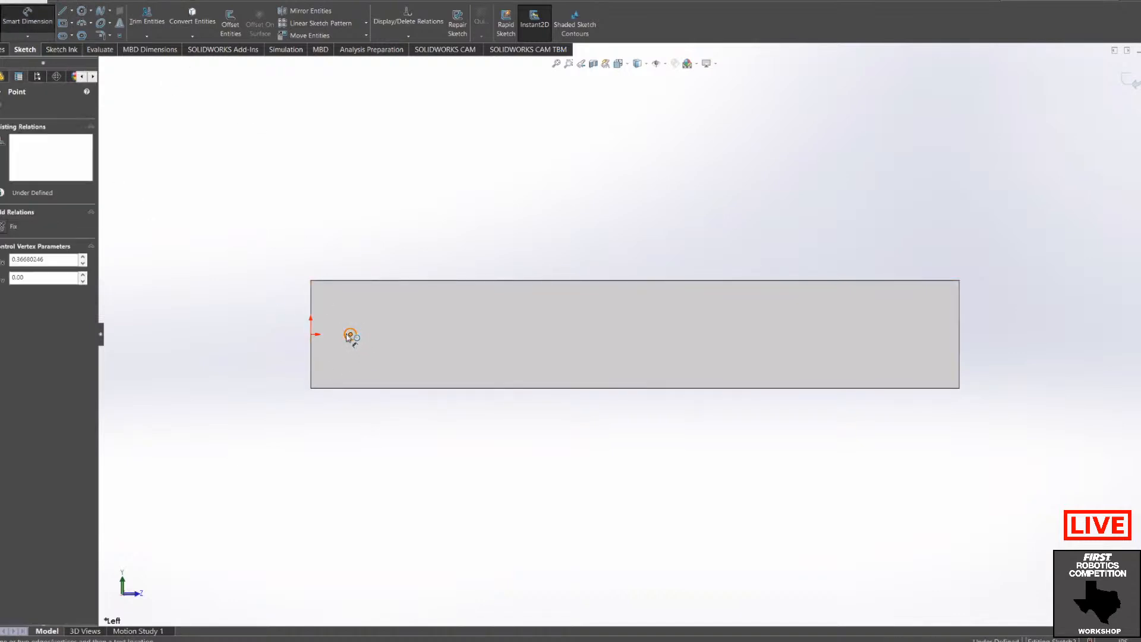
click(310, 334)
click(328, 238)
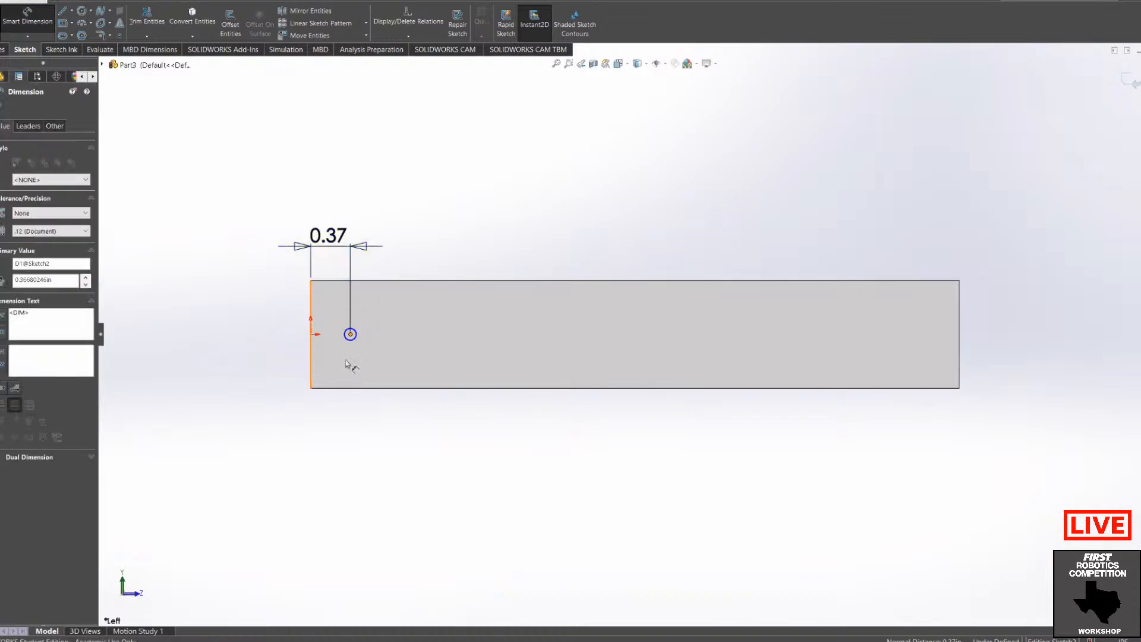
text(0.)
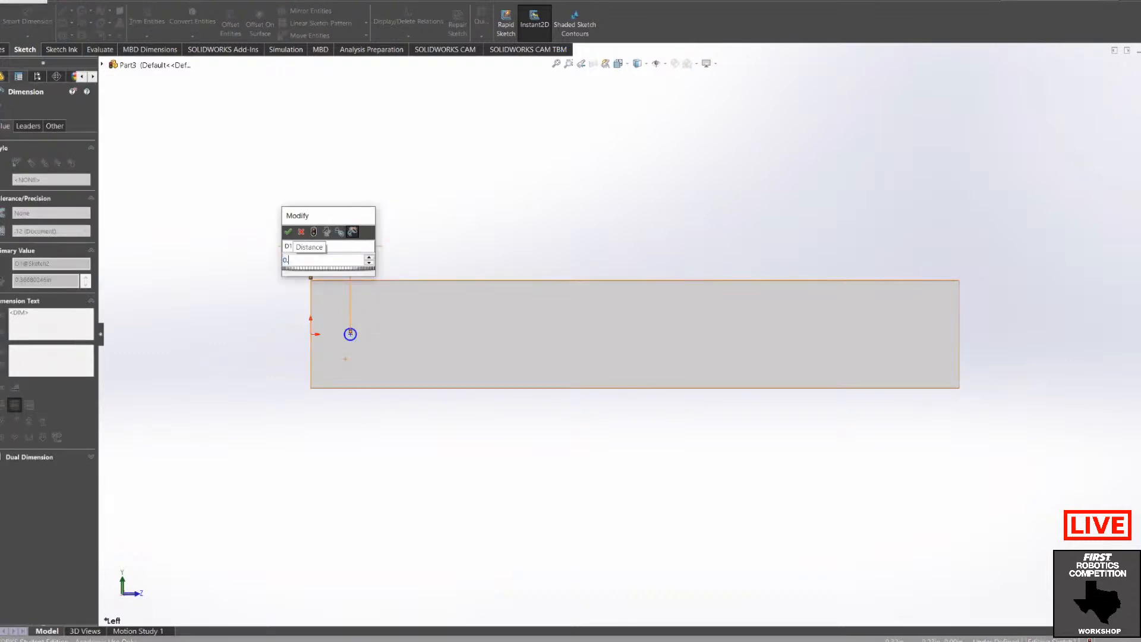
text(5)
key(Return)
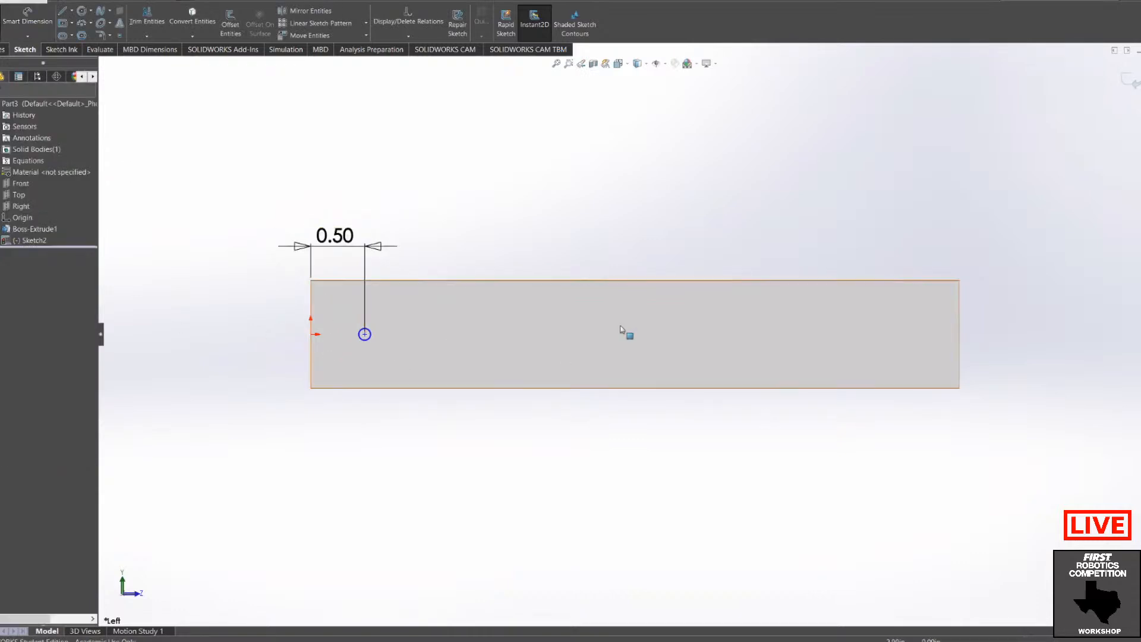
Step: Move the circle's centre slightly up and down to test its remaining vertical freedom
scroll(624, 332, down, 3)
scroll(463, 311, up, 4)
scroll(711, 349, down, 3)
scroll(713, 349, up, 6)
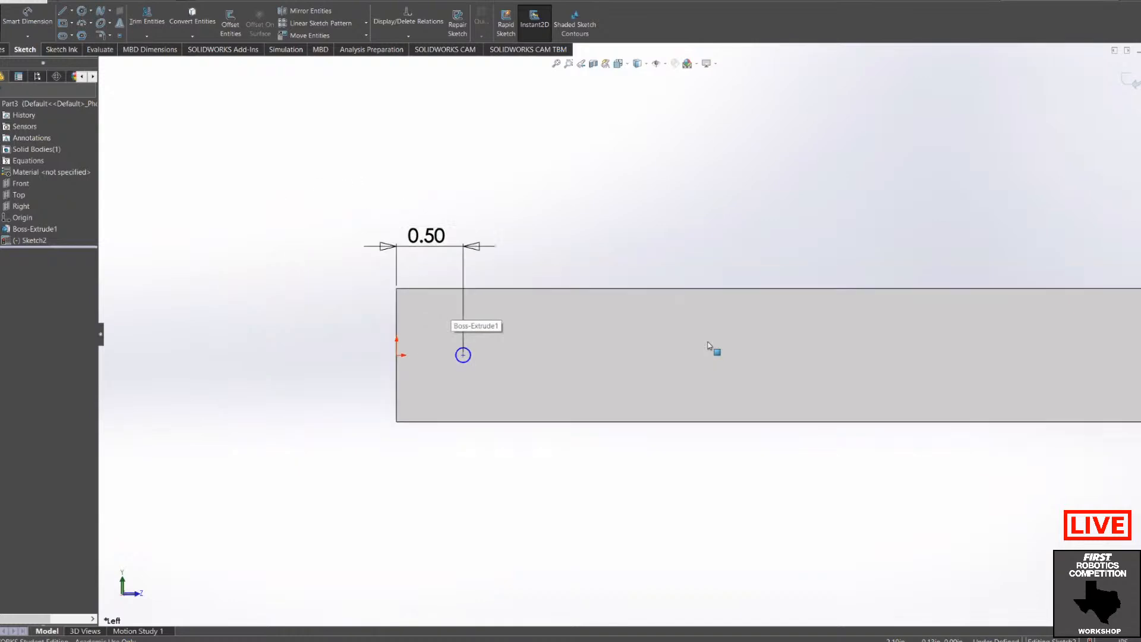
scroll(1009, 328, down, 4)
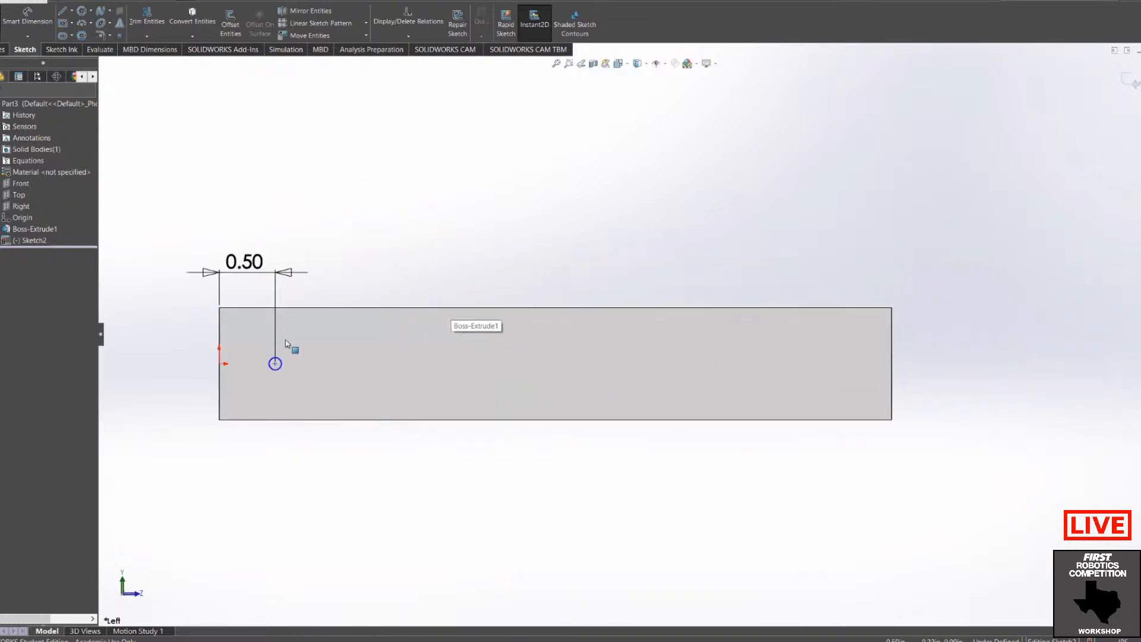
click(275, 364)
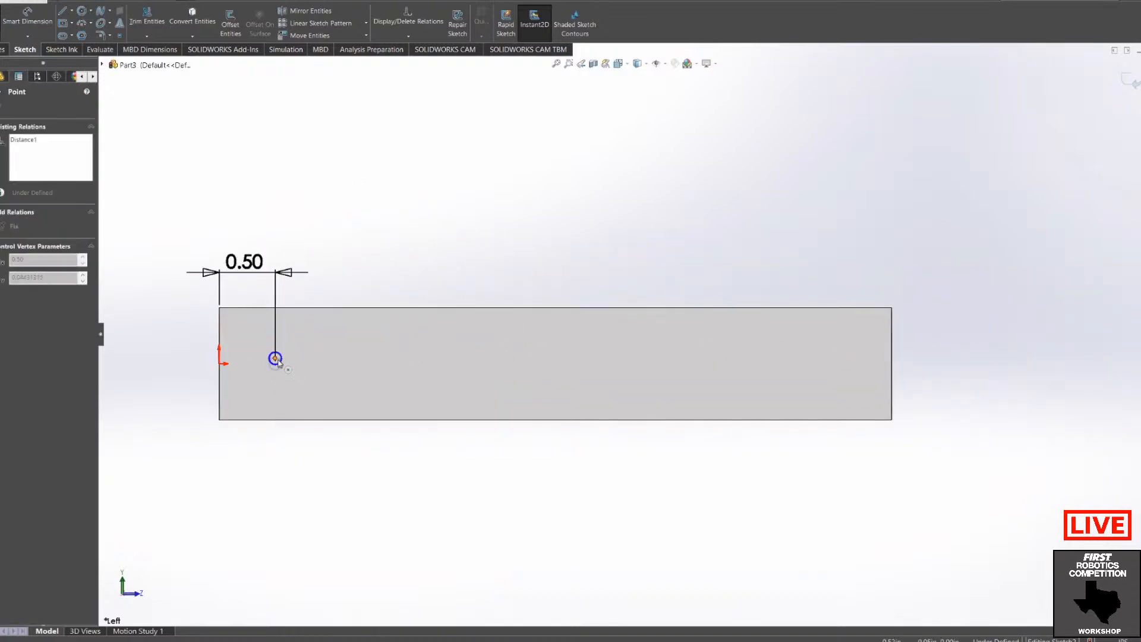
click(312, 474)
scroll(291, 364, down, 4)
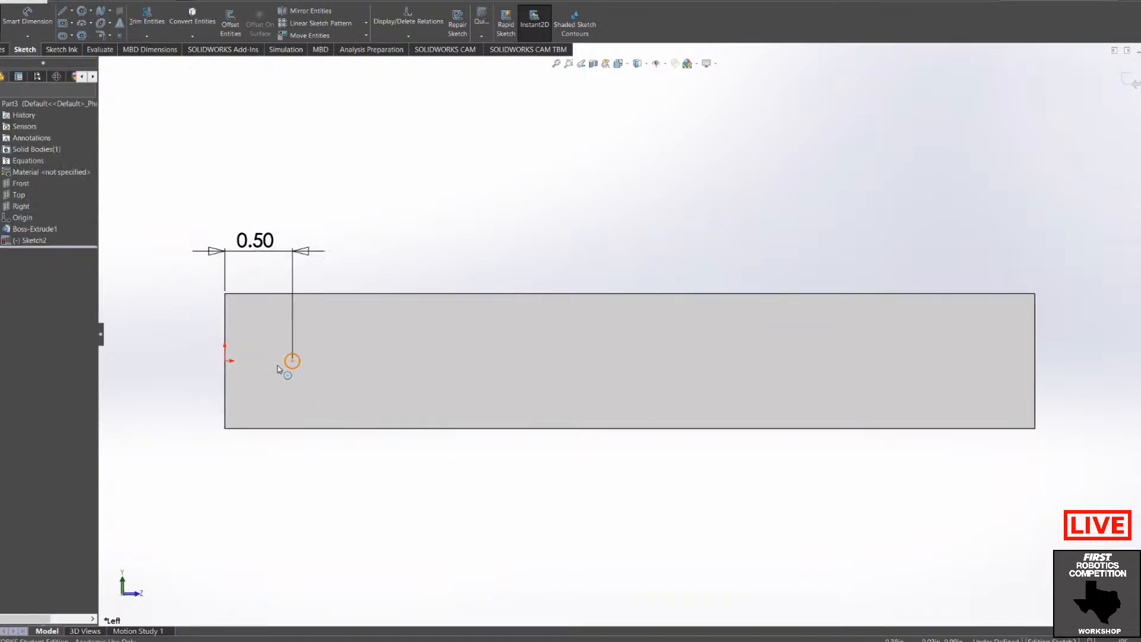
Step: Select the origin and the circle's centre together to examine the relations available between them
click(252, 354)
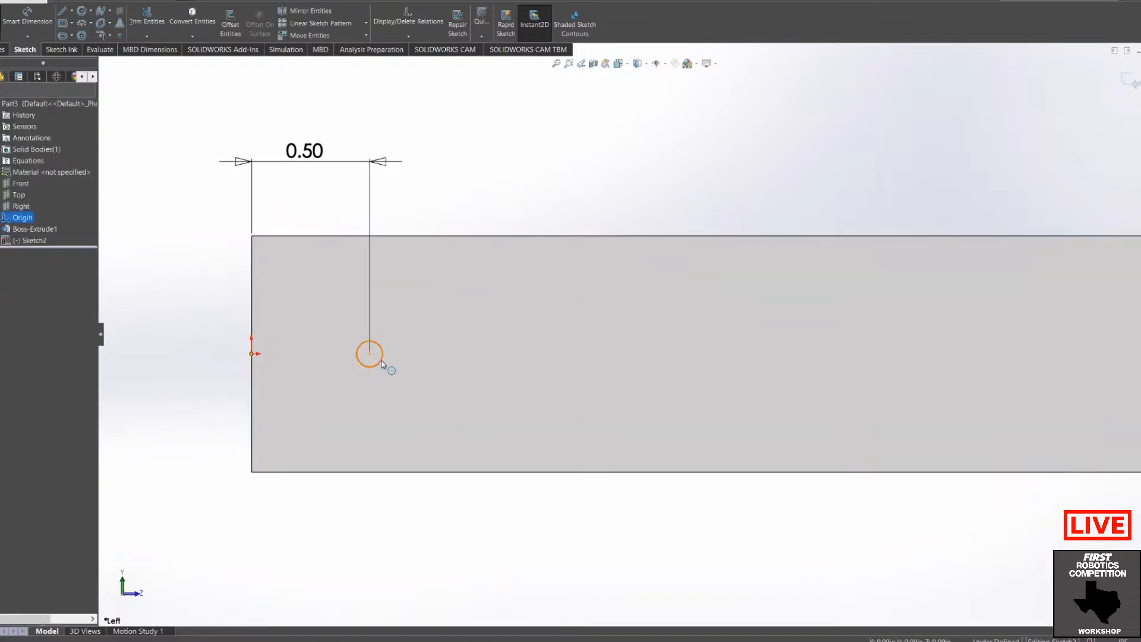
ctrl+click(370, 354)
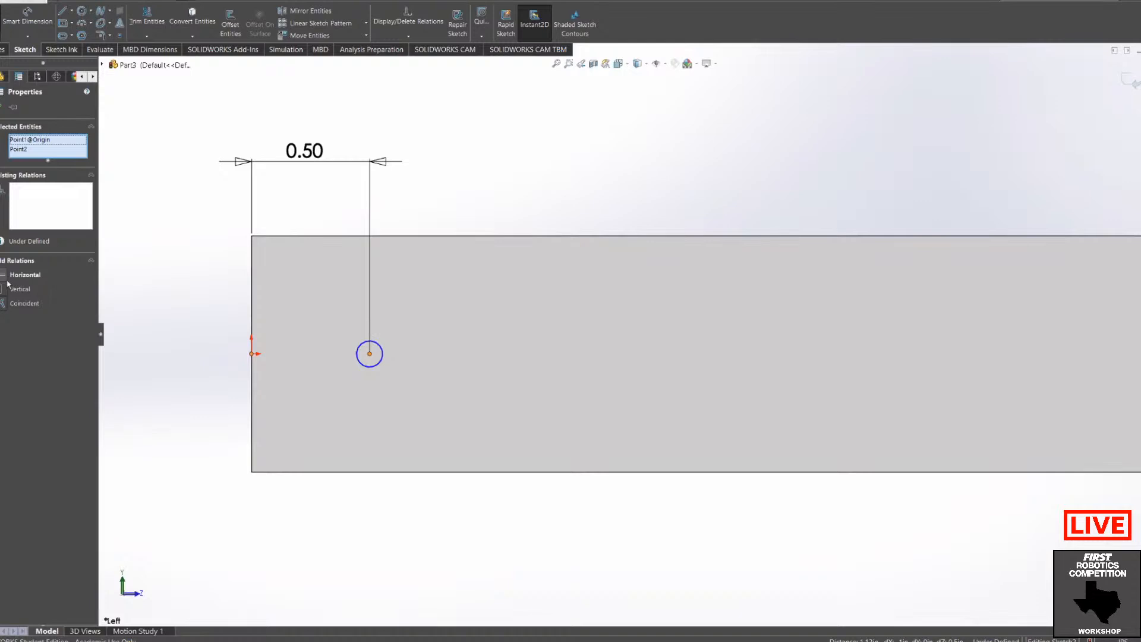
click(135, 336)
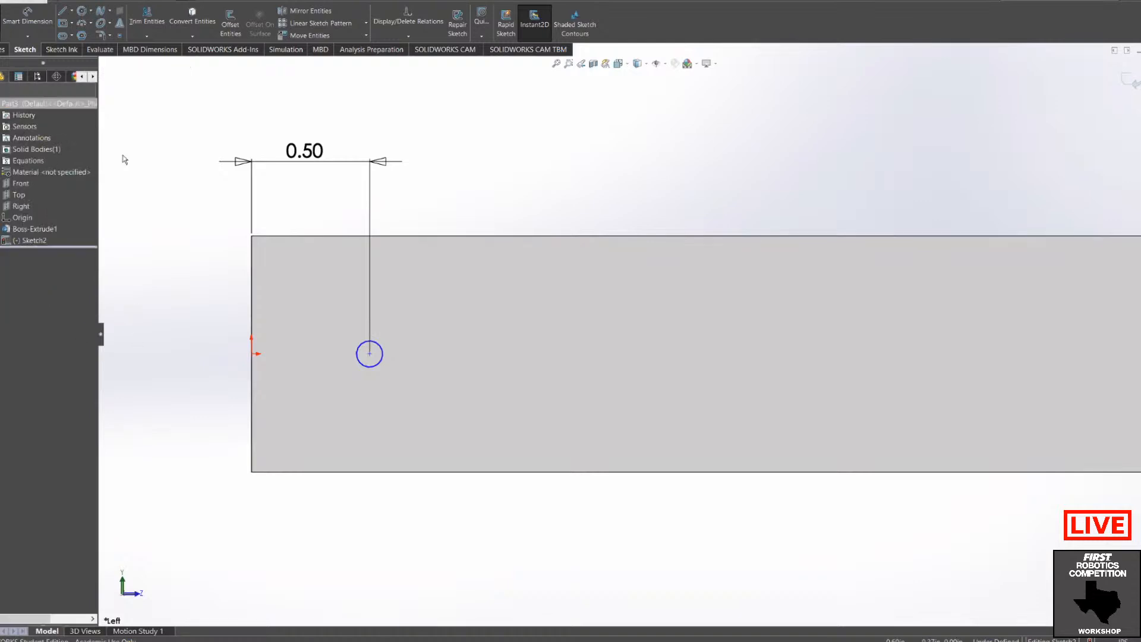
mouse_move(370, 354)
mouse_down()
mouse_move(370, 328)
mouse_move(371, 369)
mouse_move(369, 354)
mouse_up()
click(4, 106)
Step: Draw a horizontal centerline from the circle's centre to the origin to align them
click(72, 11)
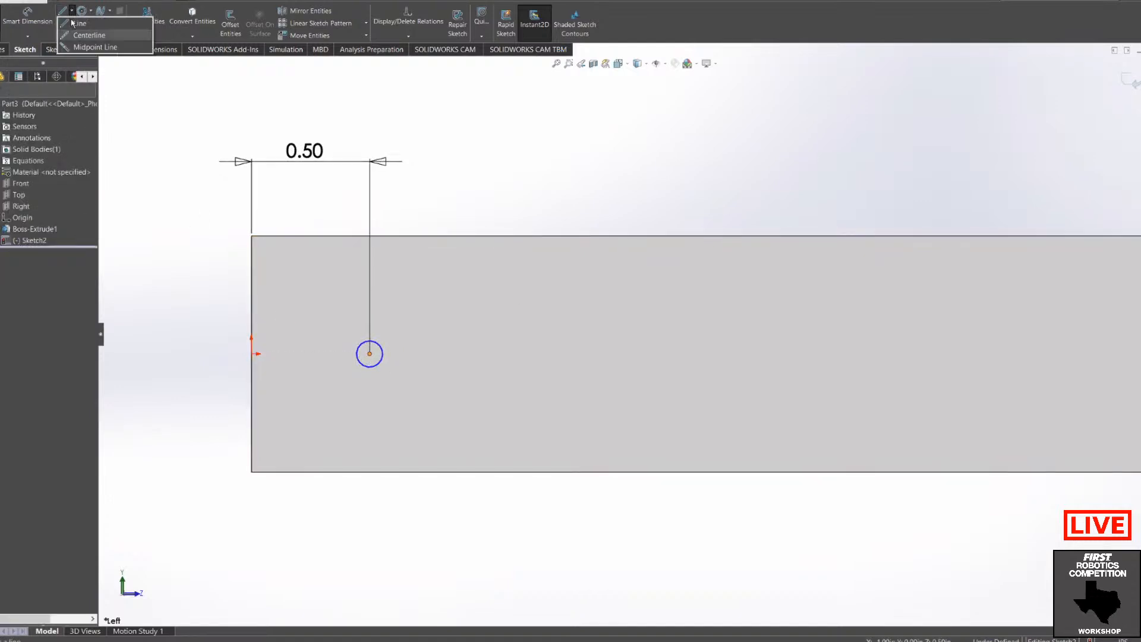
click(78, 36)
click(370, 354)
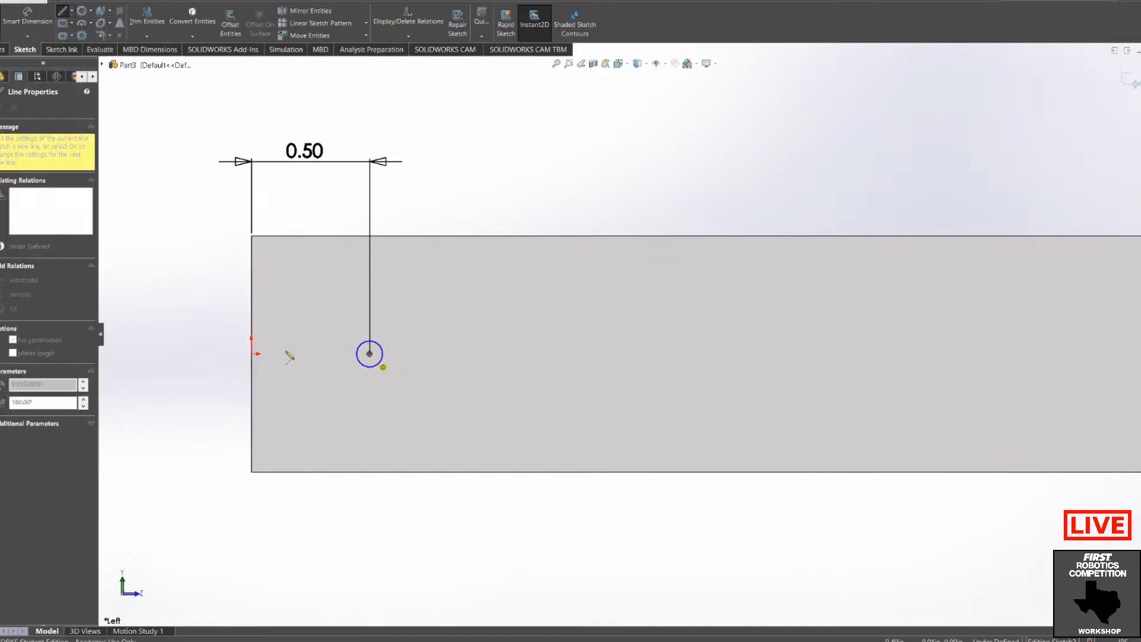
click(252, 353)
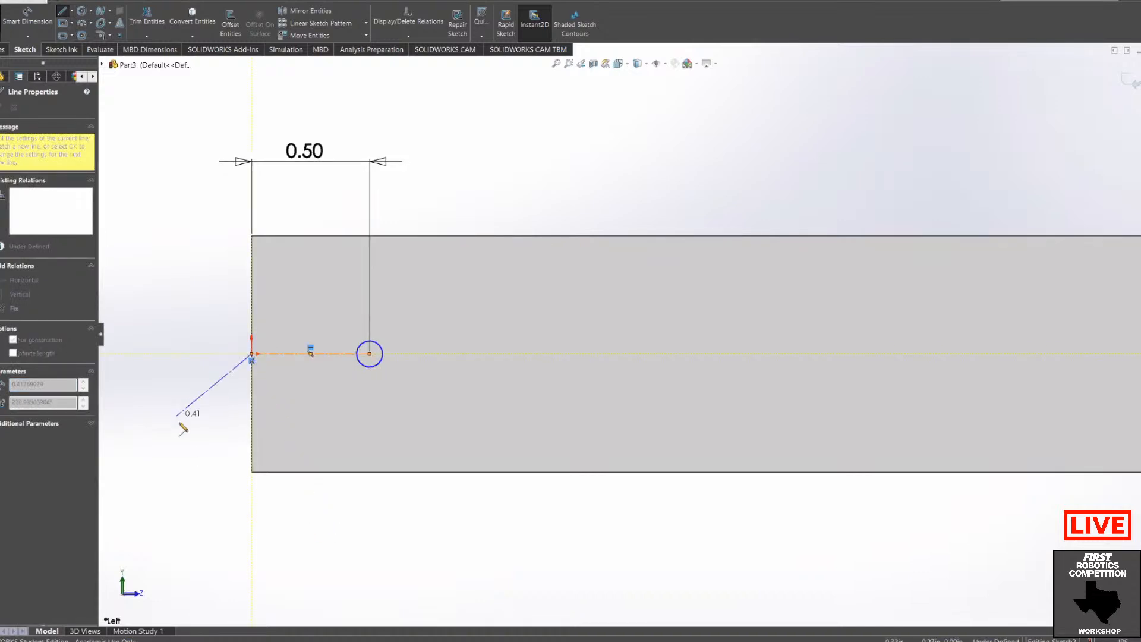
key(Escape)
click(367, 368)
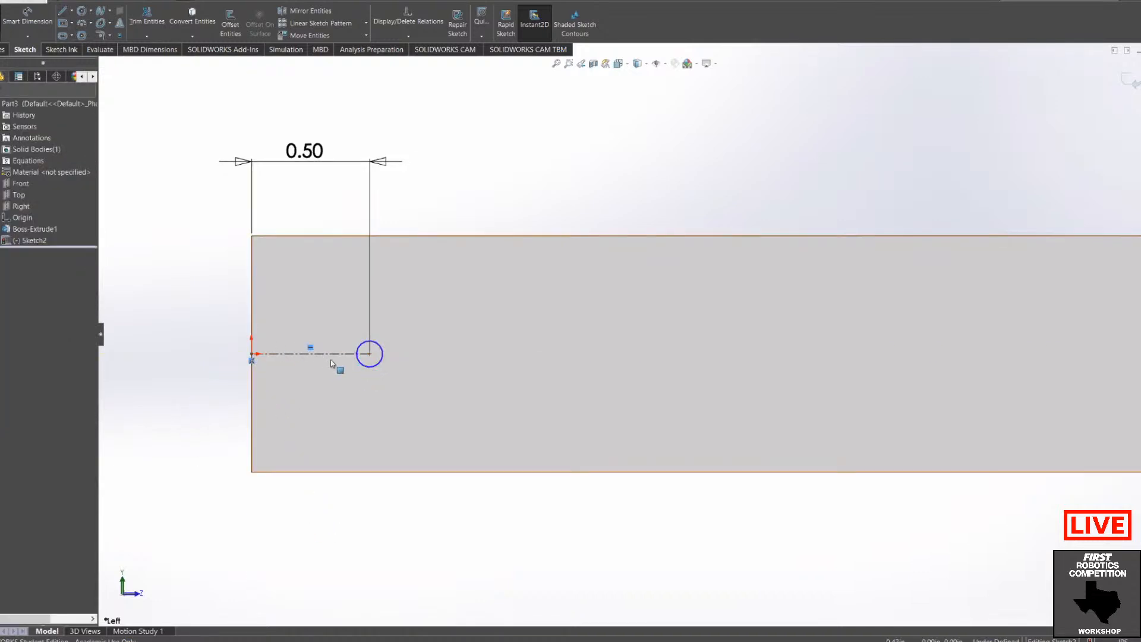
Step: Test the circle's centre and circumference to check which of them is still free to move
click(371, 353)
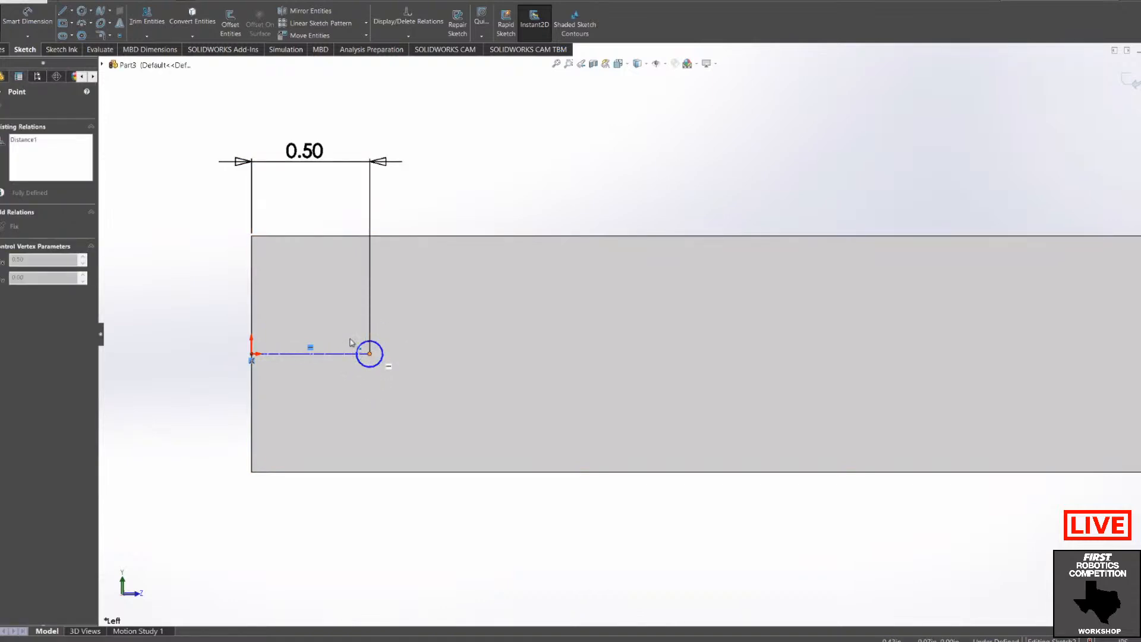
click(369, 355)
click(381, 348)
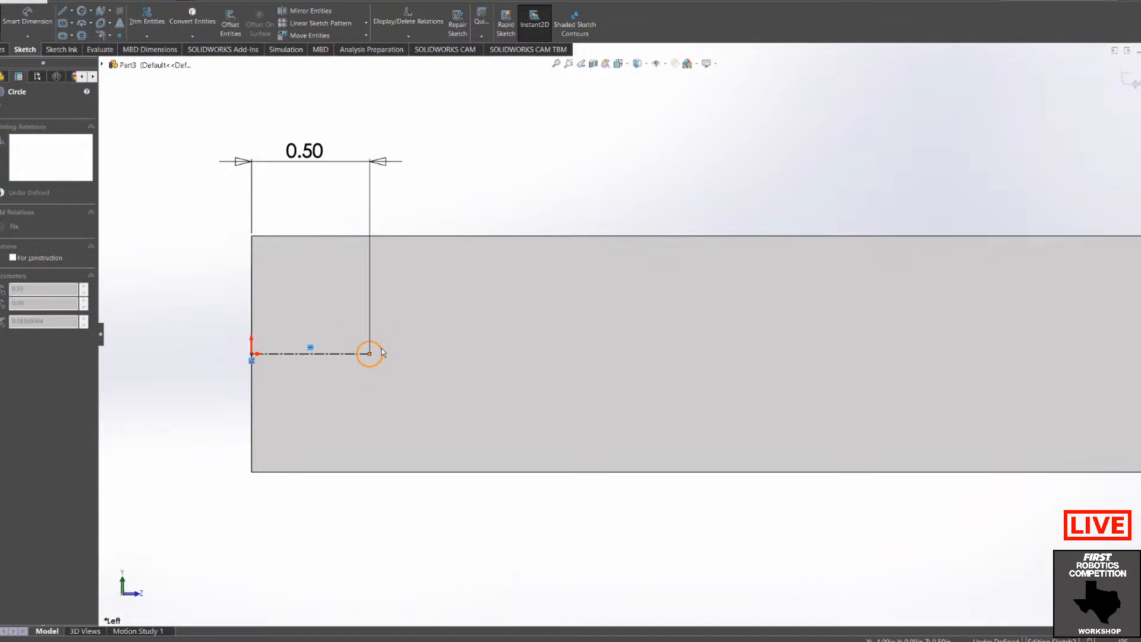
drag(382, 349, 383, 343)
scroll(537, 390, up, 2)
click(776, 488)
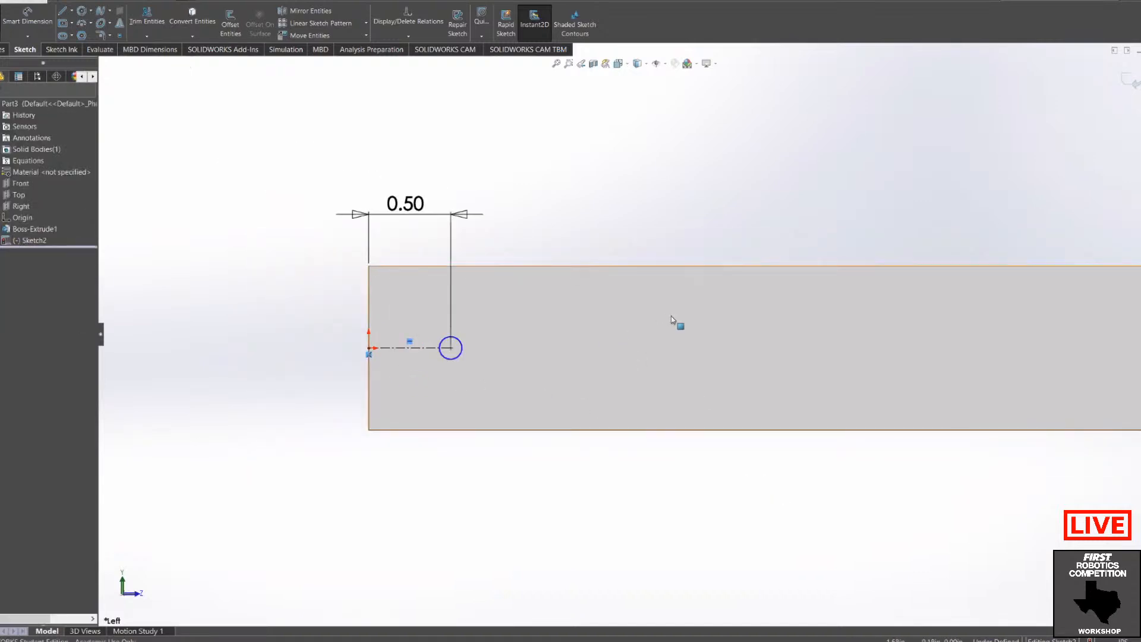
Step: Switch to the browser and bring up the VEX Robotics VersaFrame stock page for the pre-drilled tube reference
scroll(672, 316, down, 3)
scroll(880, 307, up, 8)
scroll(1002, 345, down, 2)
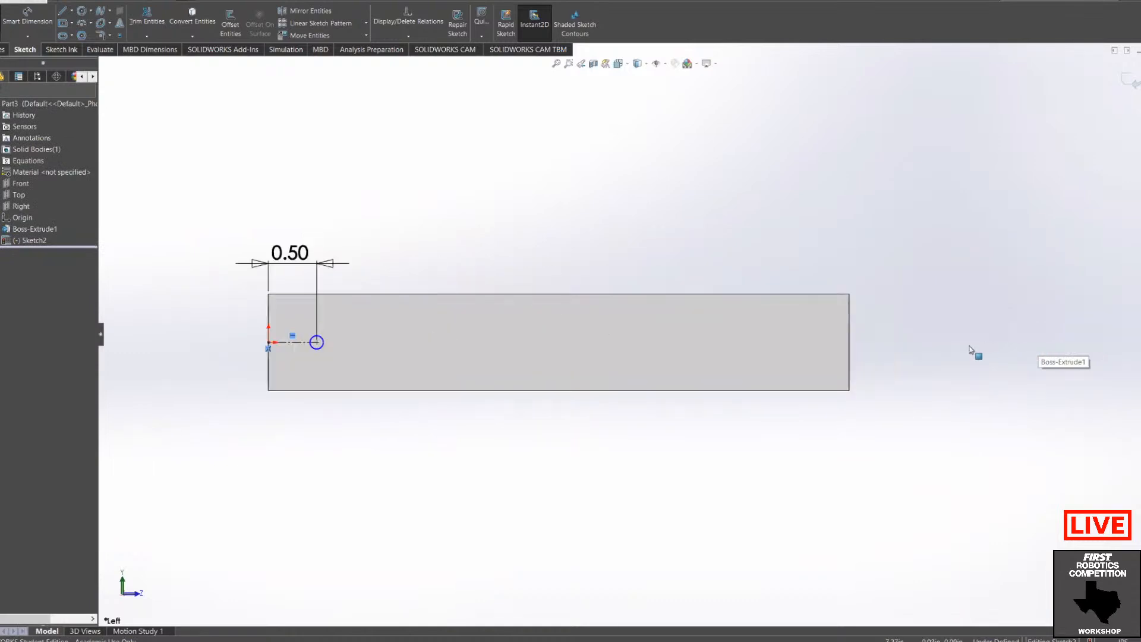
scroll(558, 297, down, 1)
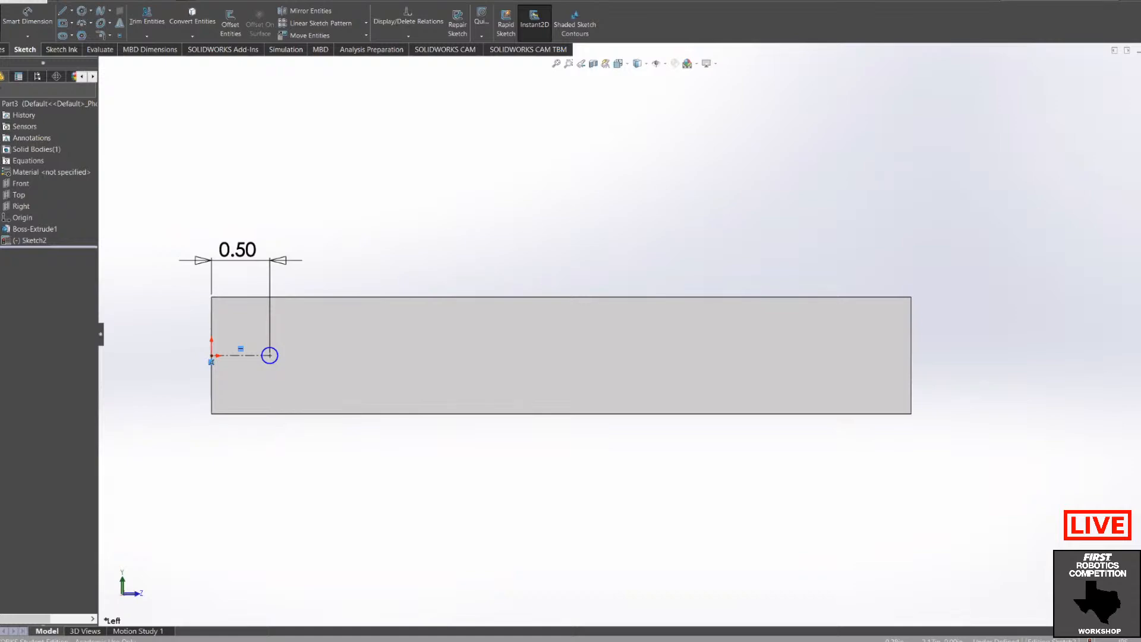
key(alt+Tab)
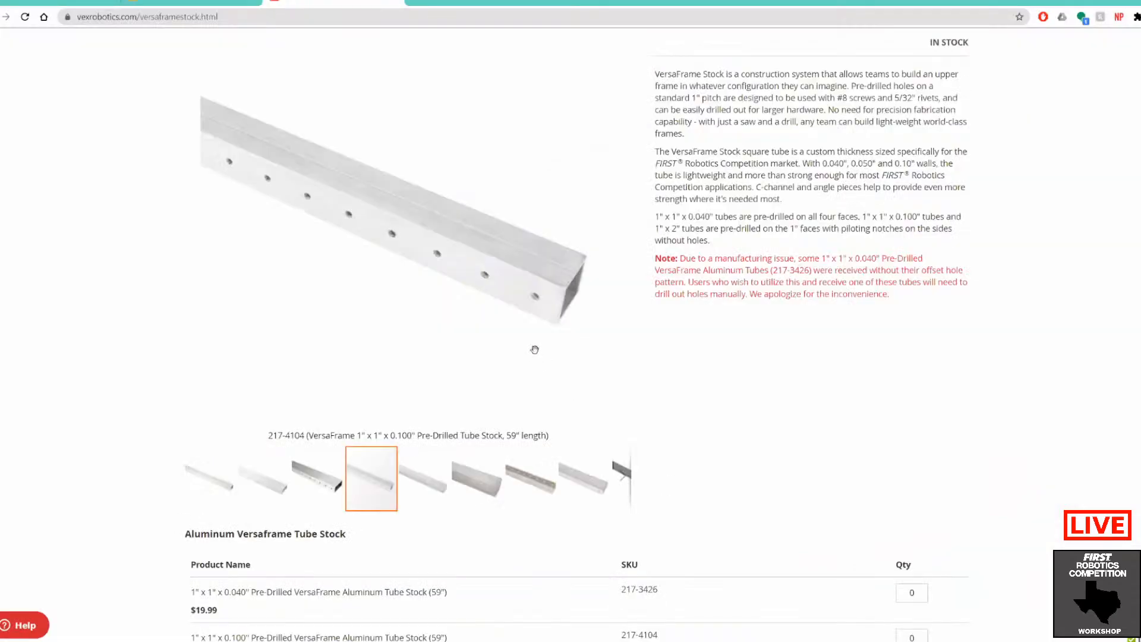
Step: Find the CAD files on the VersaFrame stock page and preview the 1" x 1" x 0.040" pre-drilled aluminum tube (217-3426)
scroll(641, 413, up, 2)
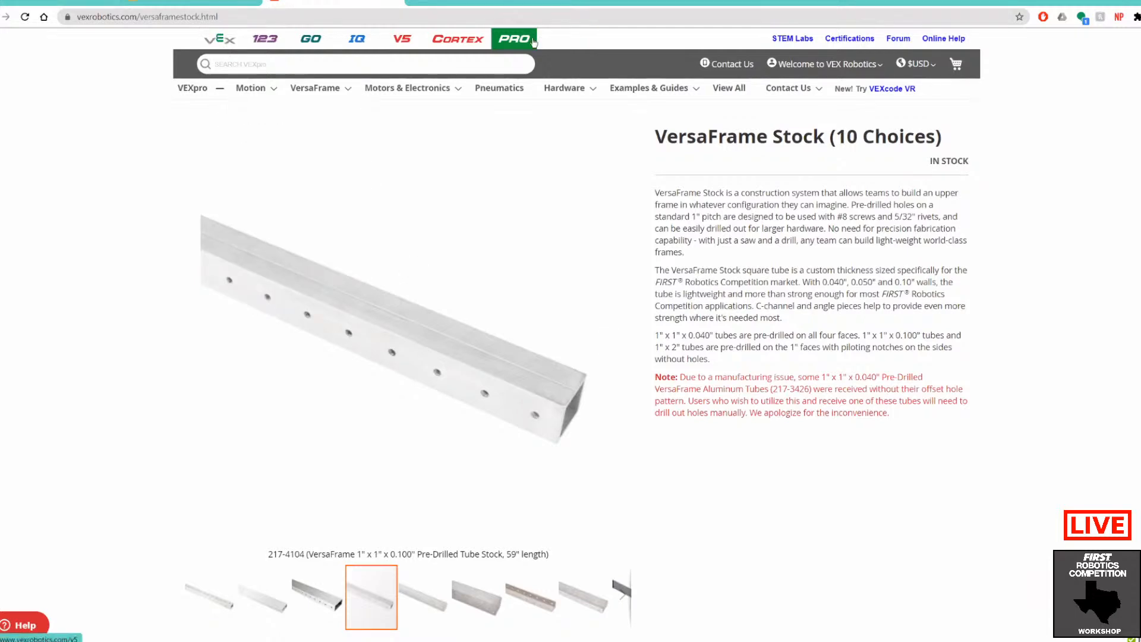
scroll(739, 256, down, 5)
scroll(672, 262, up, 4)
scroll(671, 271, down, 15)
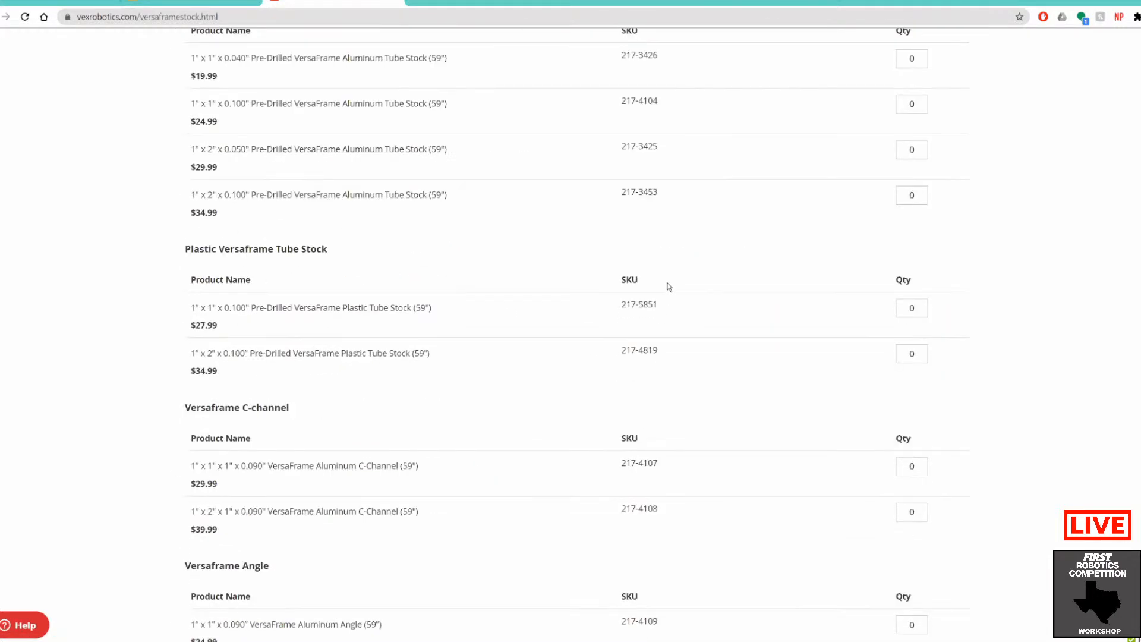
scroll(657, 314, up, 12)
scroll(537, 331, down, 15)
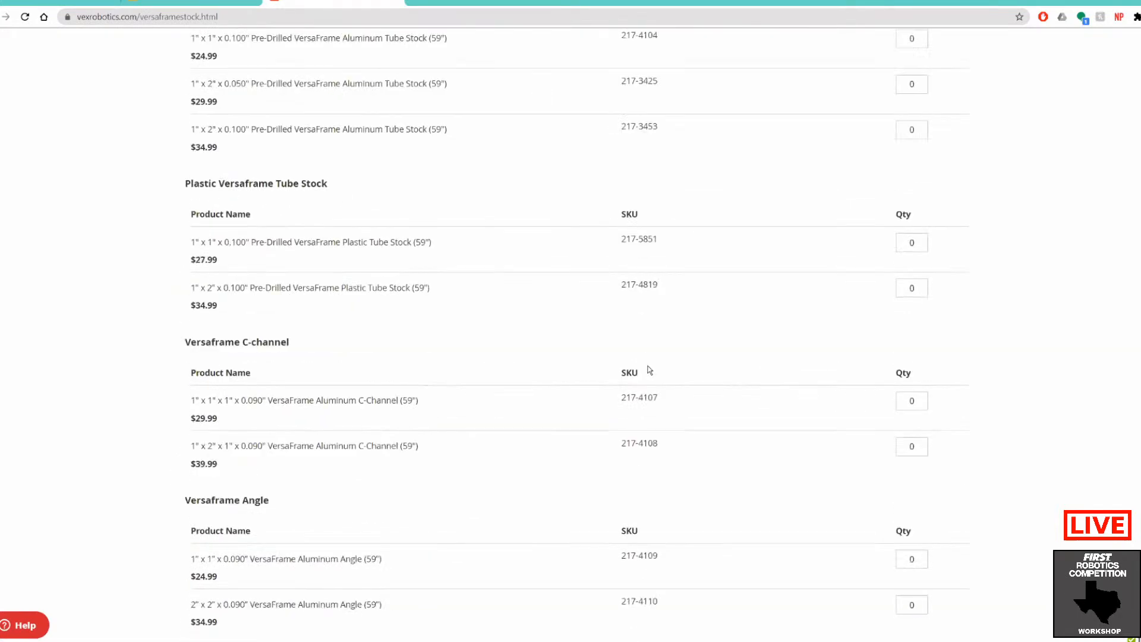
click(594, 196)
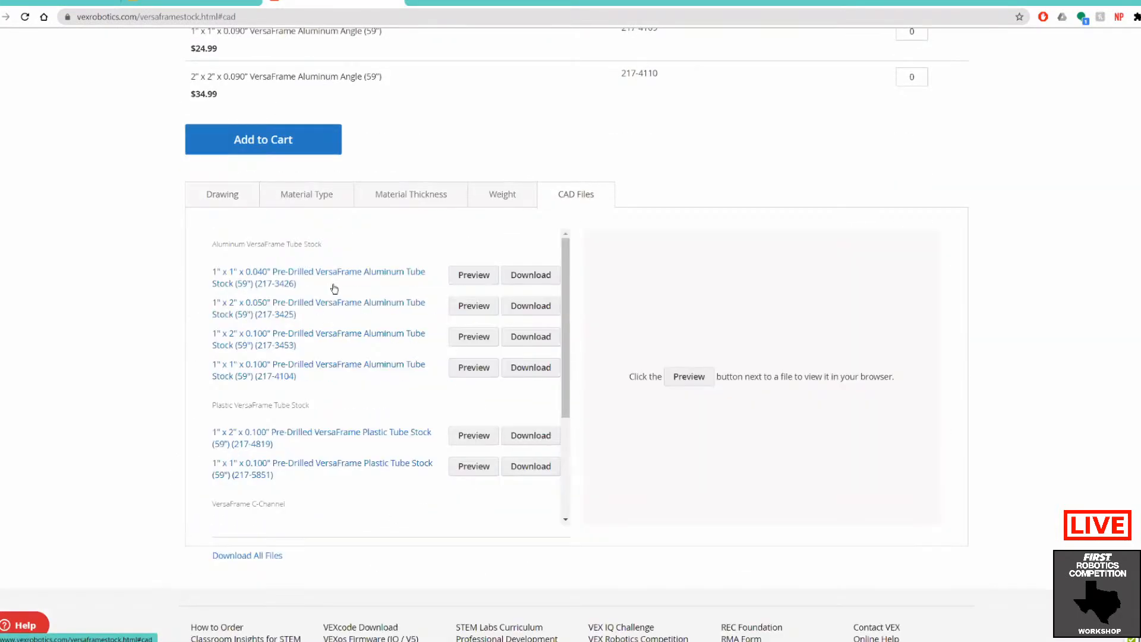
click(474, 276)
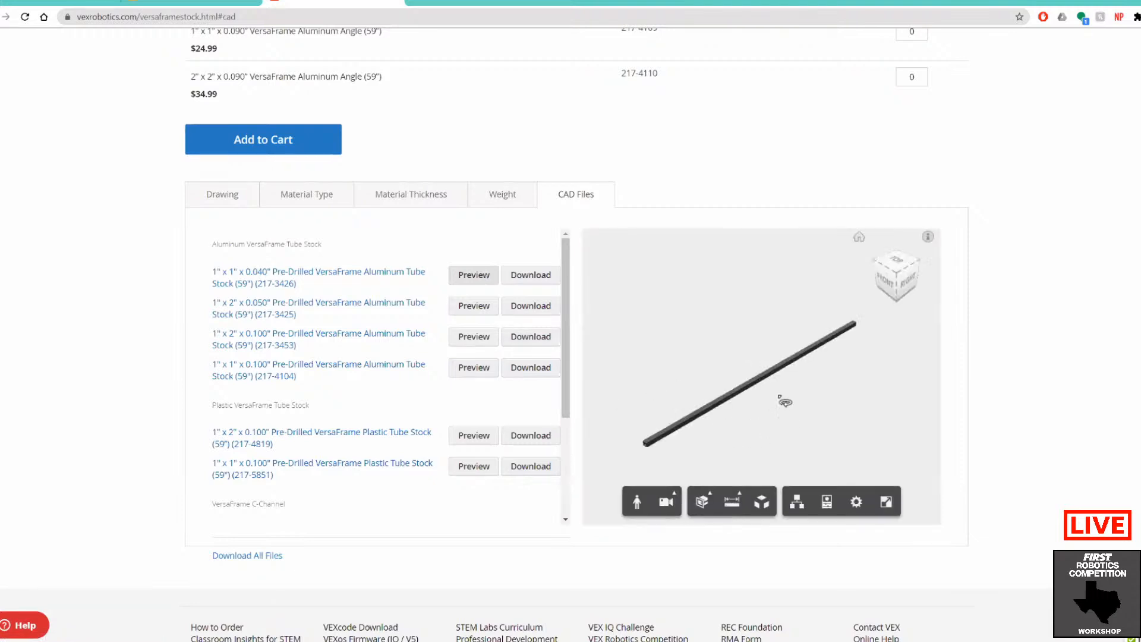
Step: Examine the previewed tube model up close, checking the hole pattern on its faces and its open end
scroll(724, 425, up, 5)
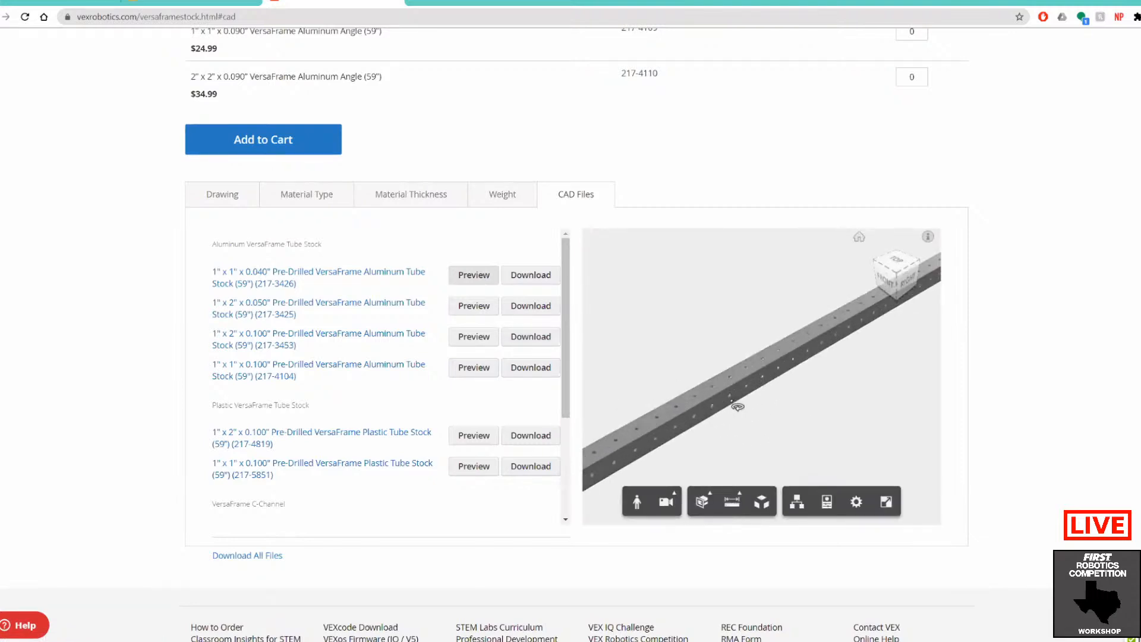
scroll(738, 407, up, 5)
scroll(743, 386, down, 4)
scroll(767, 374, up, 2)
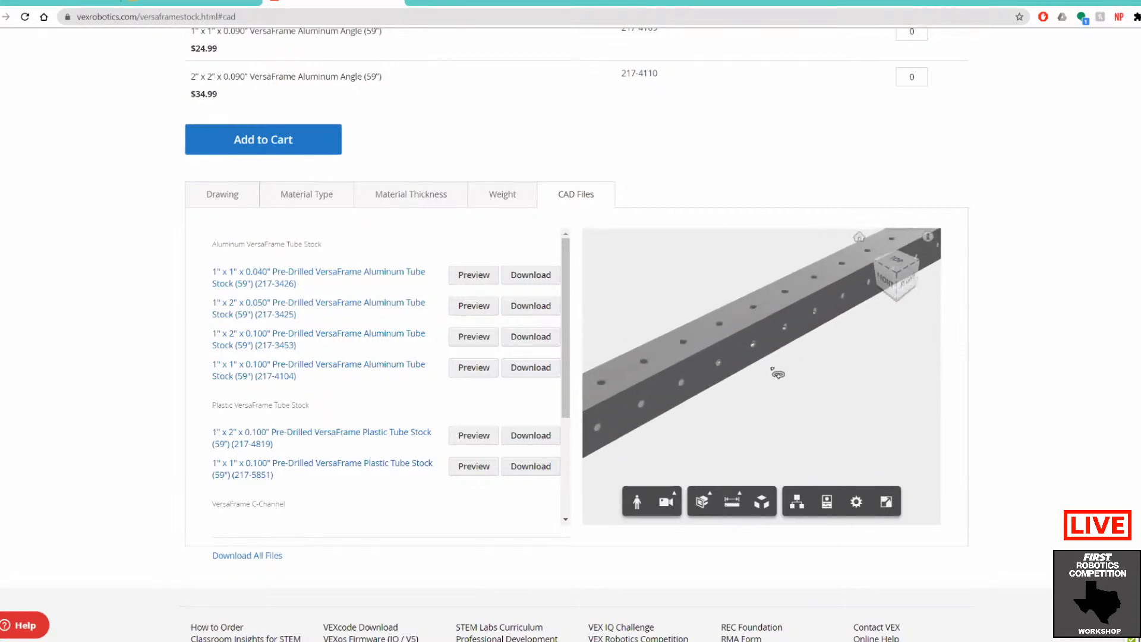
scroll(777, 374, up, 5)
scroll(778, 371, down, 2)
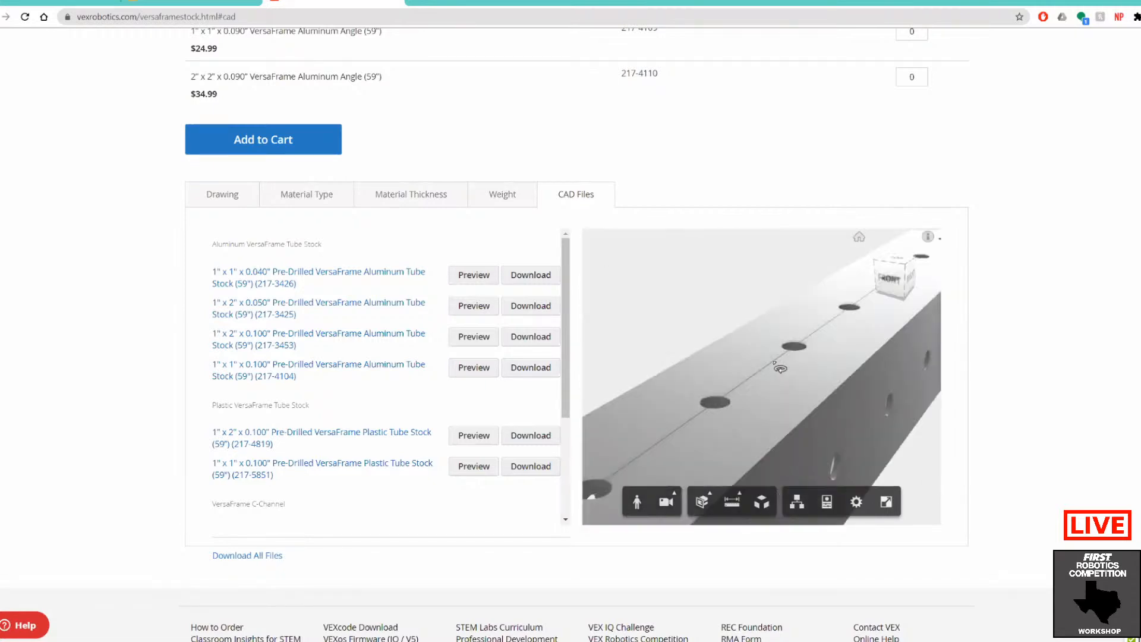
scroll(770, 395, down, 8)
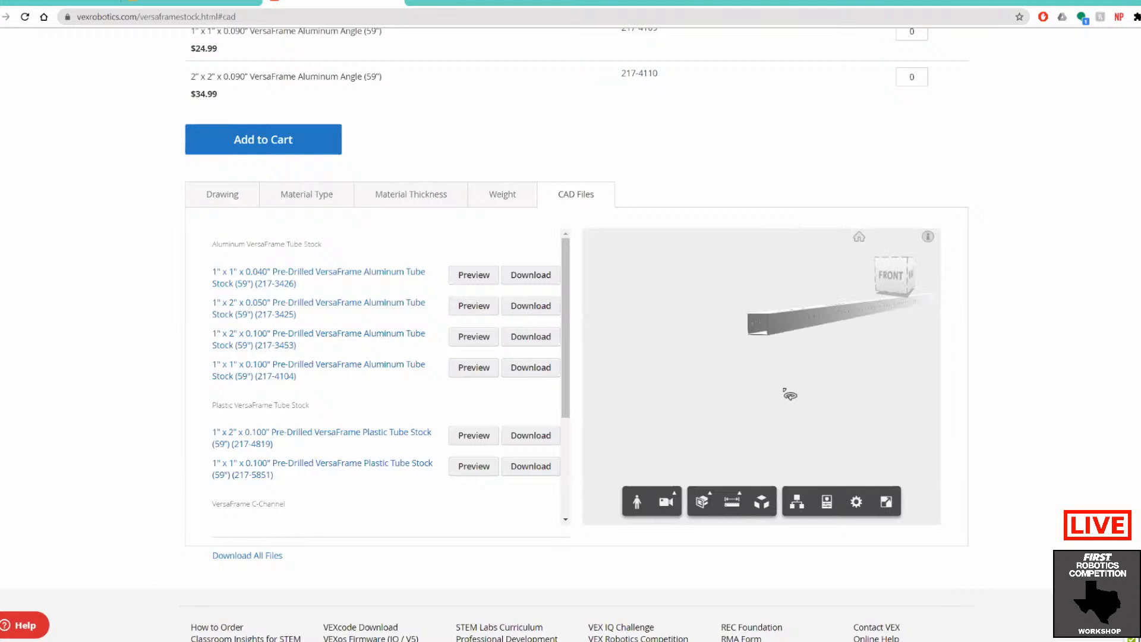
scroll(790, 395, up, 6)
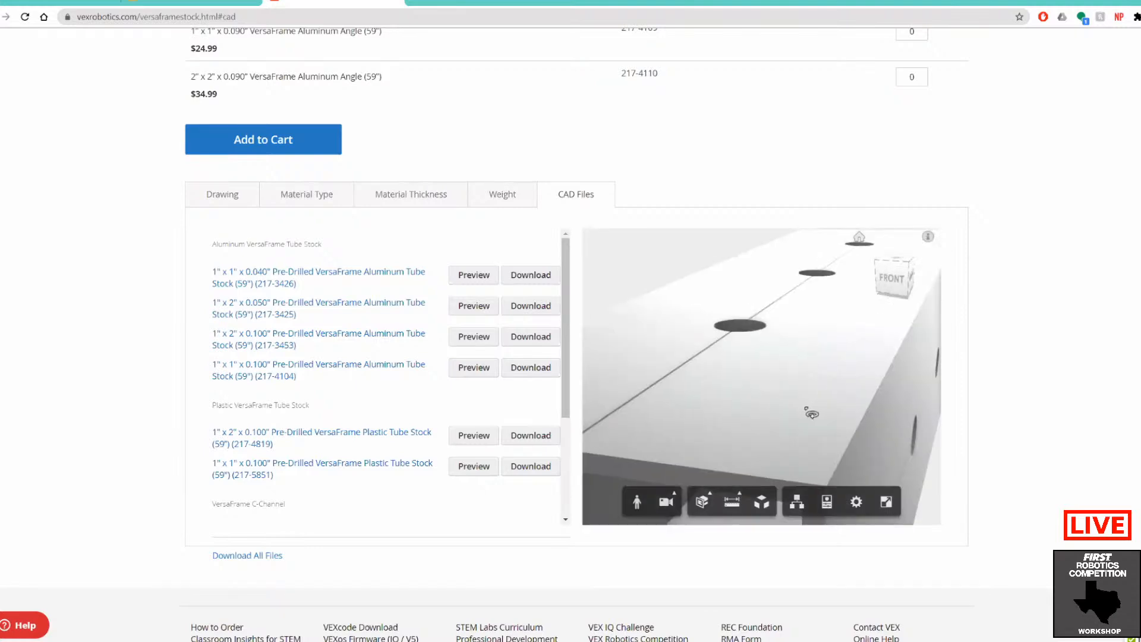
scroll(812, 413, down, 5)
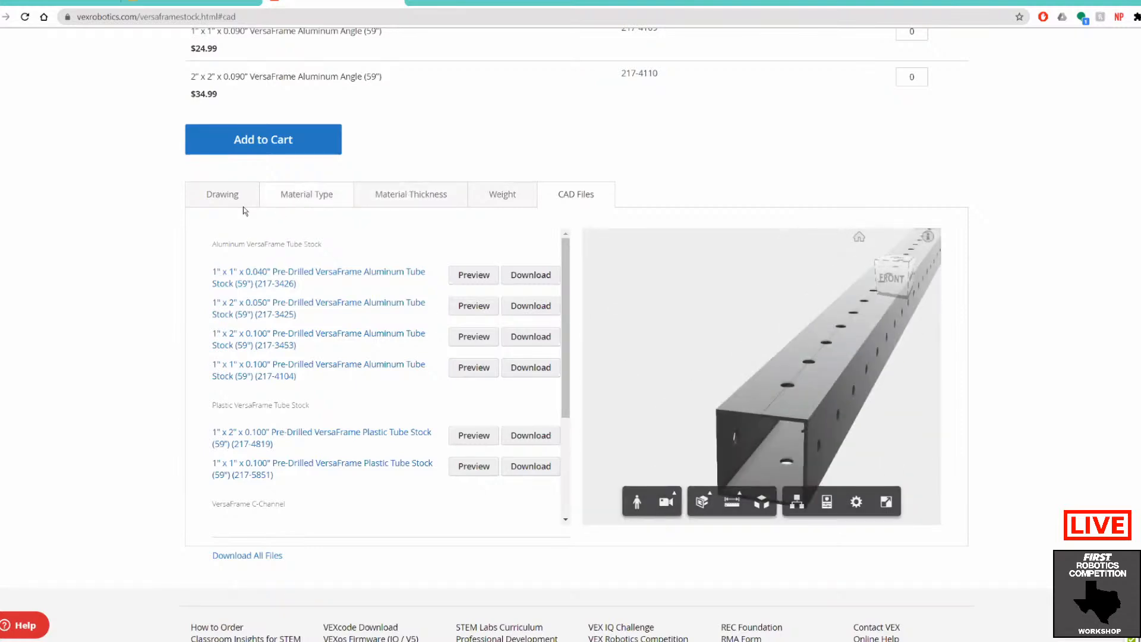
Step: Open the PDF drawing of the 217-3426 aluminum tube stock to read its hole size and spacing
click(225, 196)
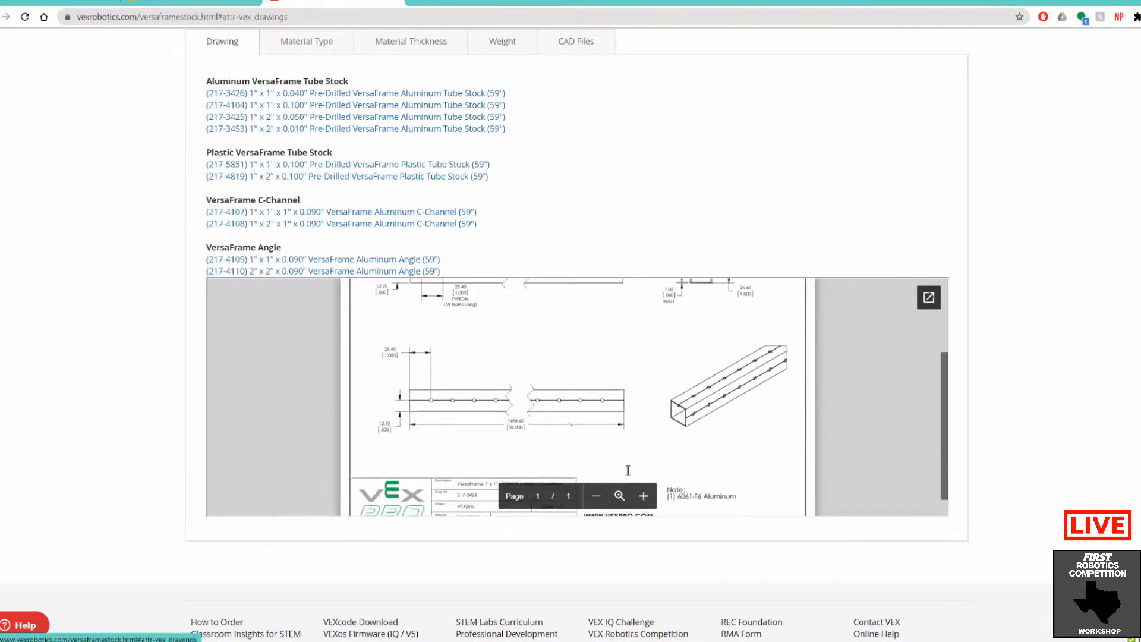
scroll(594, 501, up, 1)
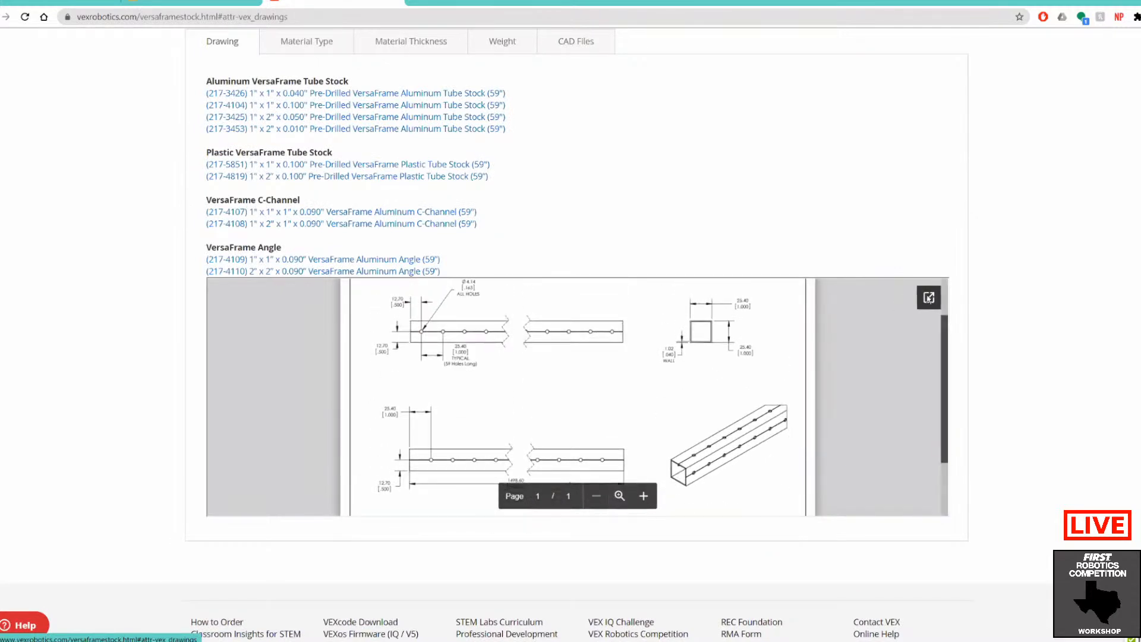
click(497, 94)
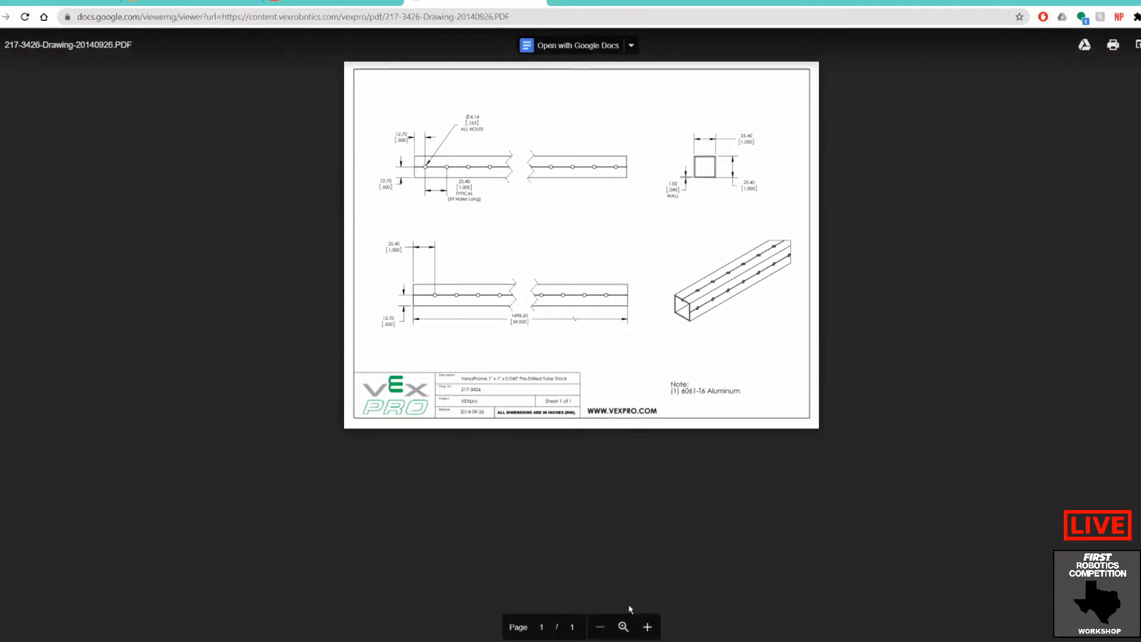
Step: Switch back to SOLIDWORKS and dimension the circle's diameter on the tube's side face as 0.1625 in
key(alt+Tab)
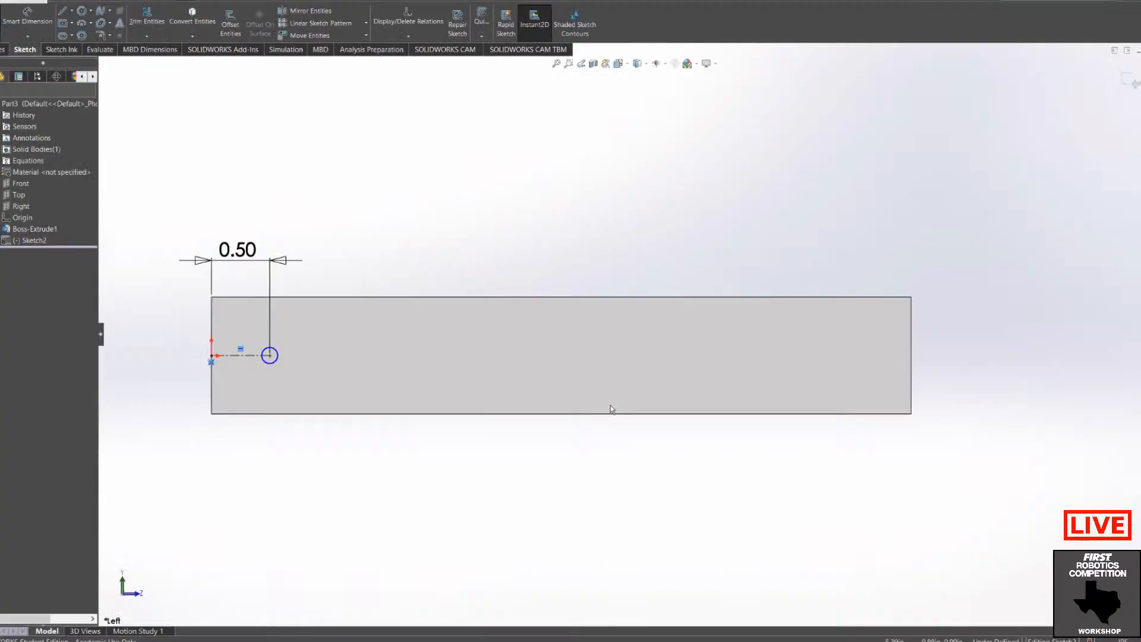
scroll(395, 372, up, 2)
scroll(398, 371, down, 2)
middle_drag(473, 242, 479, 261)
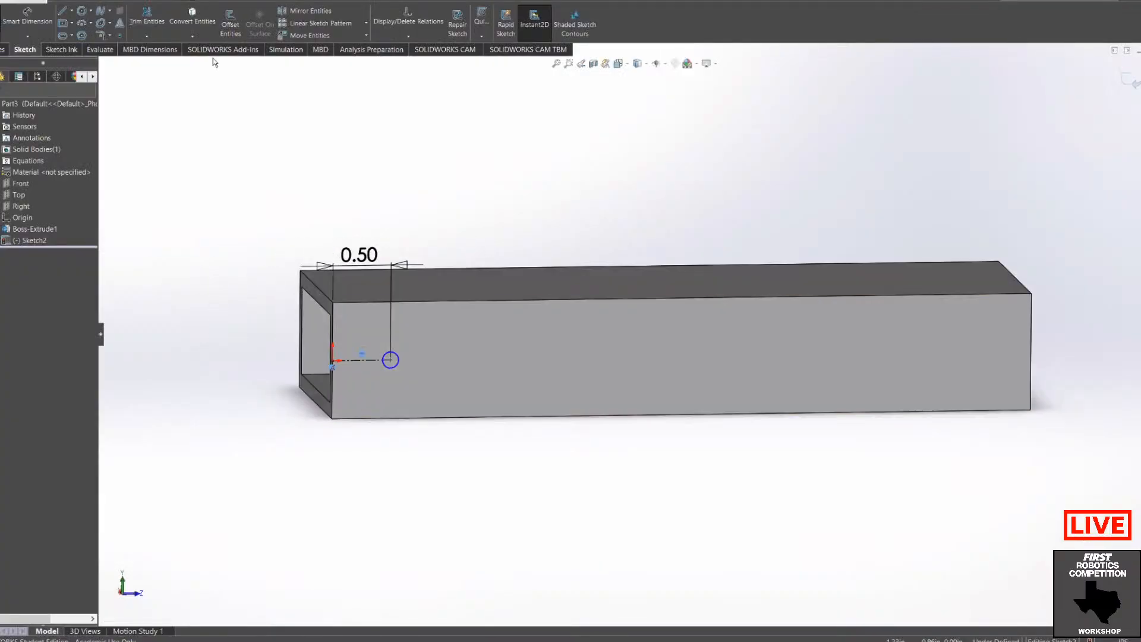
click(28, 21)
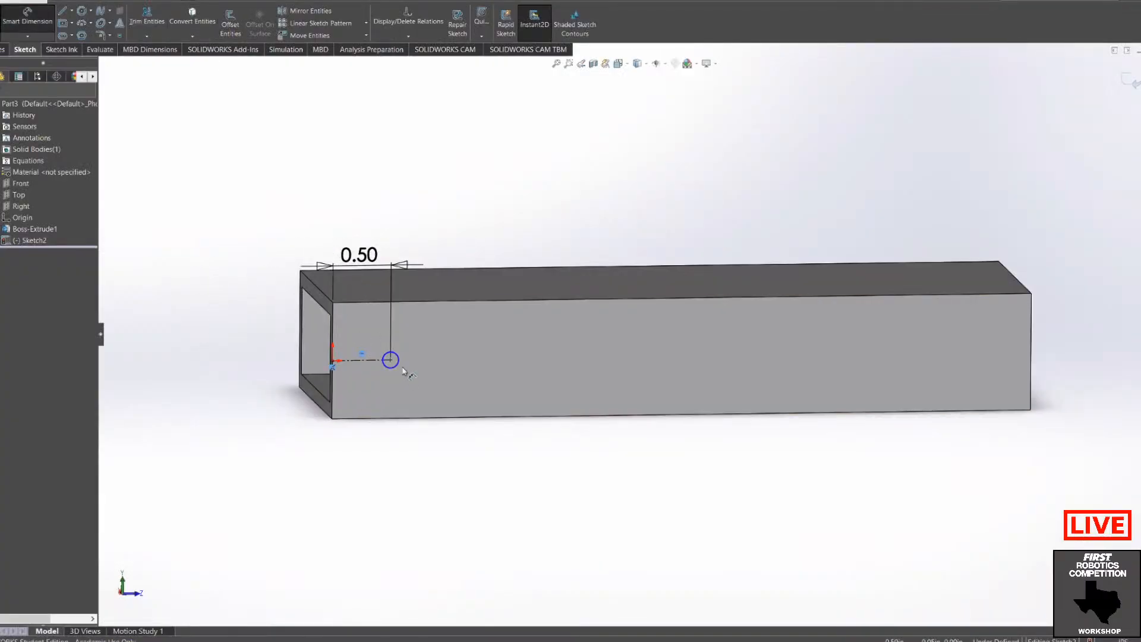
click(397, 363)
click(514, 196)
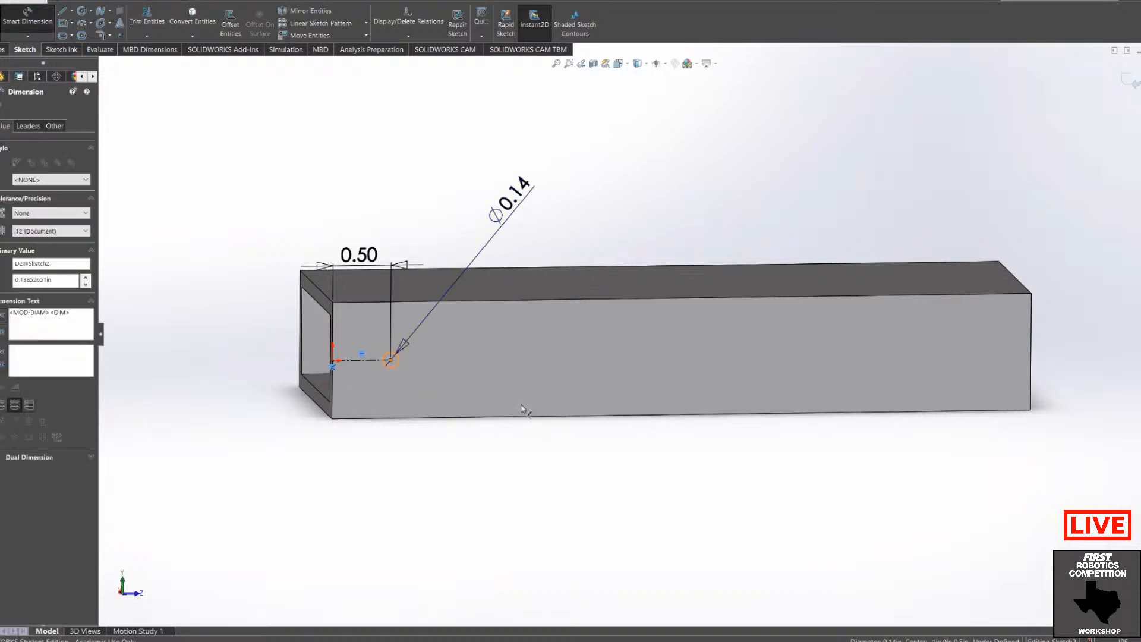
text(=)
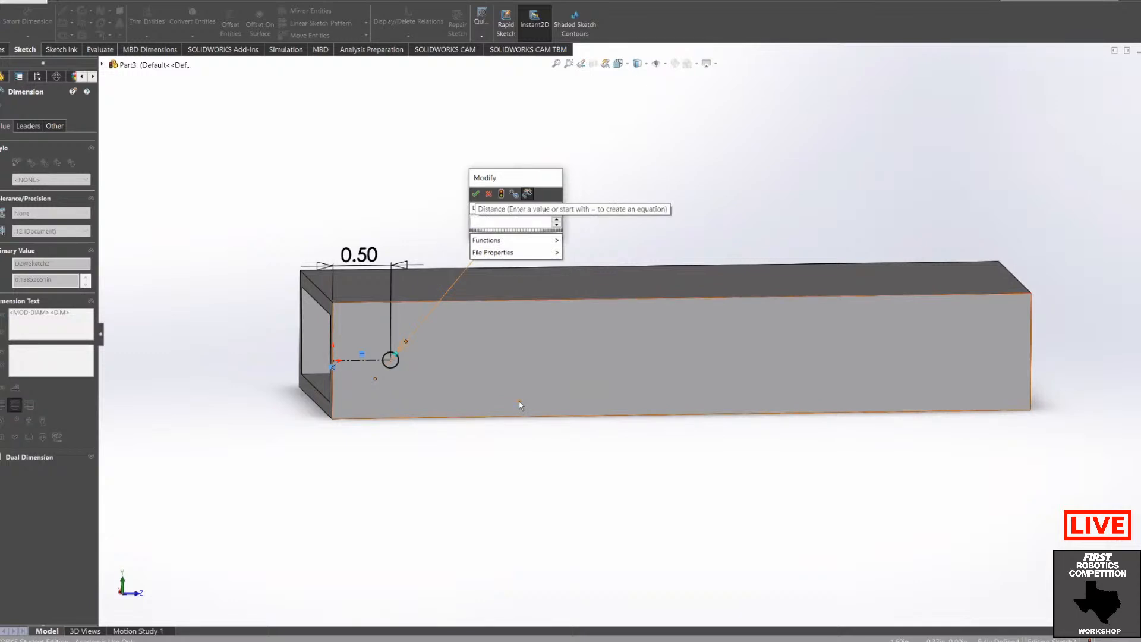
text(0.1)
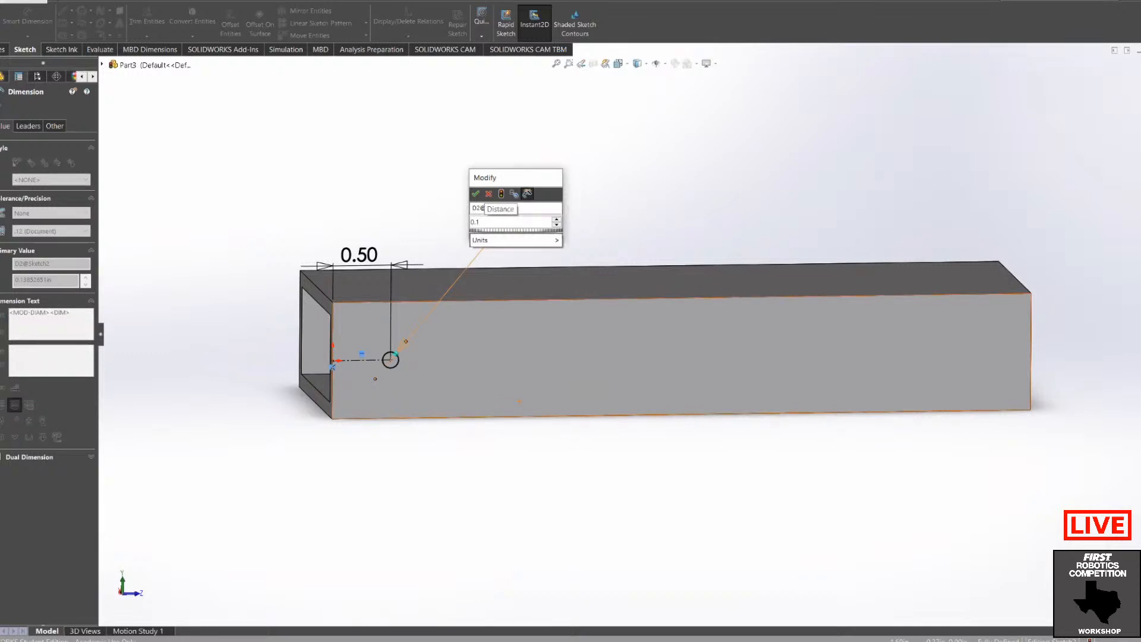
text(625)
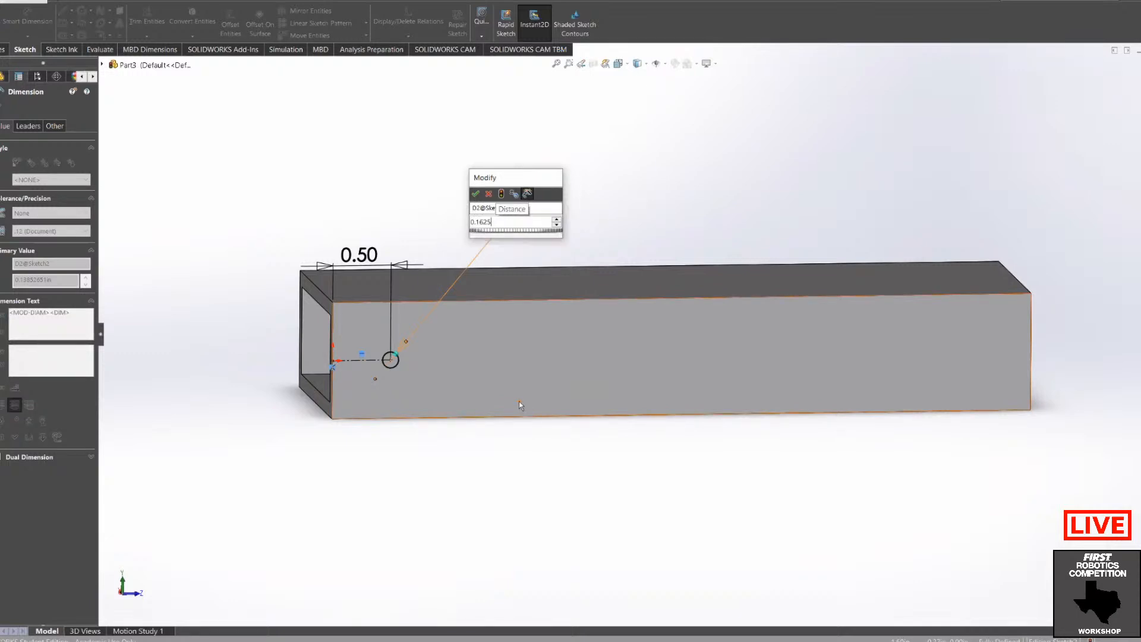
key(Return)
key(Escape)
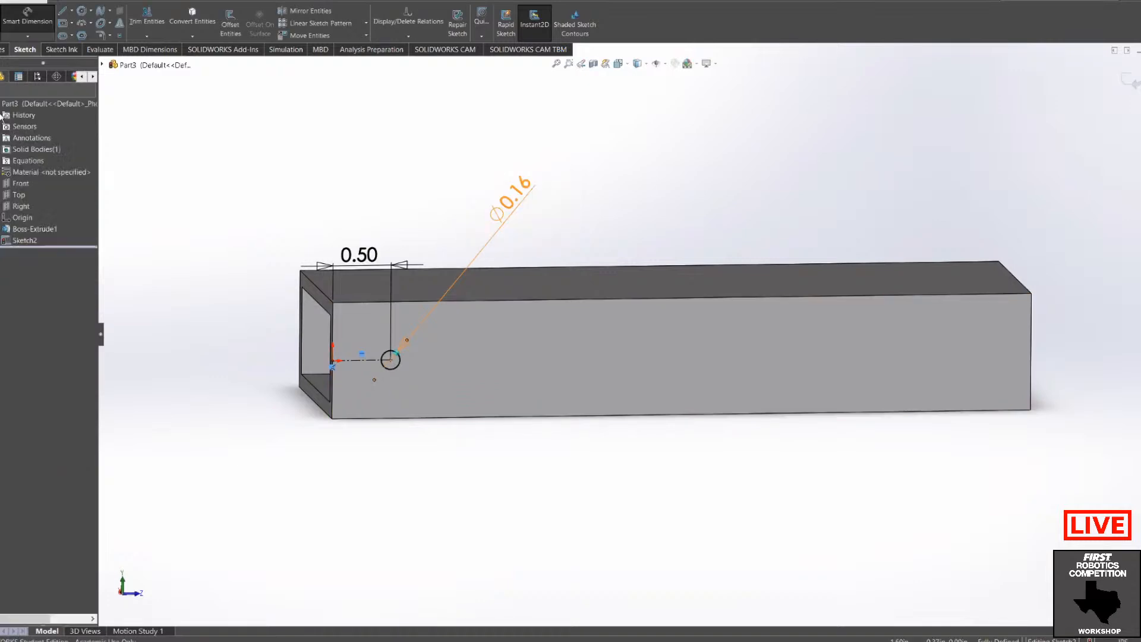
Step: Start a linear sketch pattern along the X-axis with the hole circle as the entity to pattern
scroll(438, 402, down, 3)
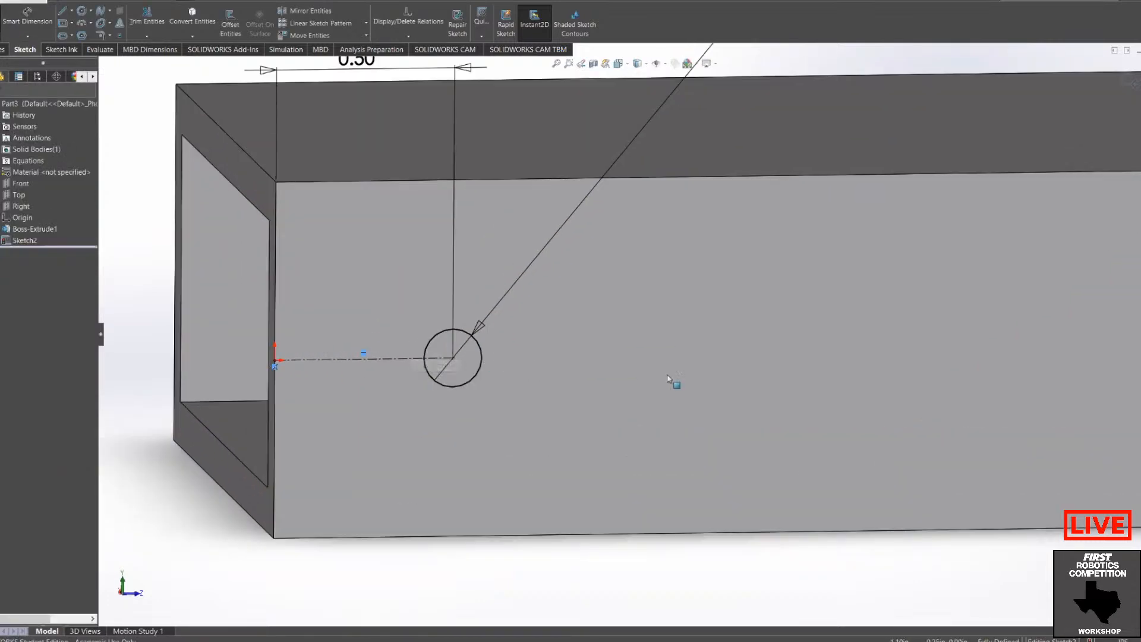
scroll(675, 384, up, 5)
key(space)
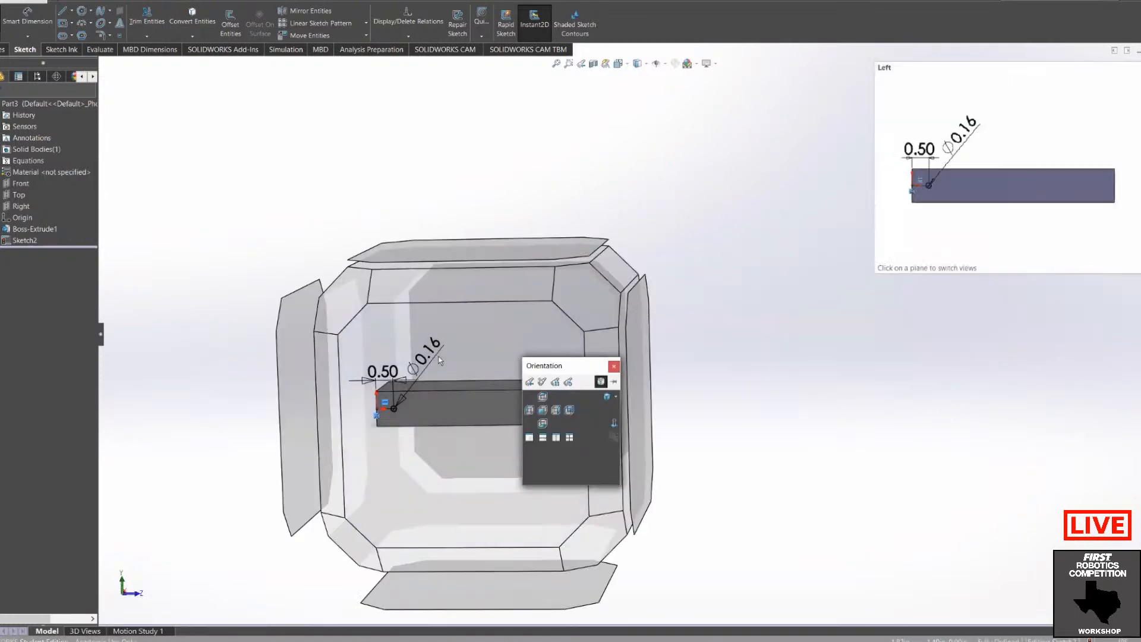
click(483, 376)
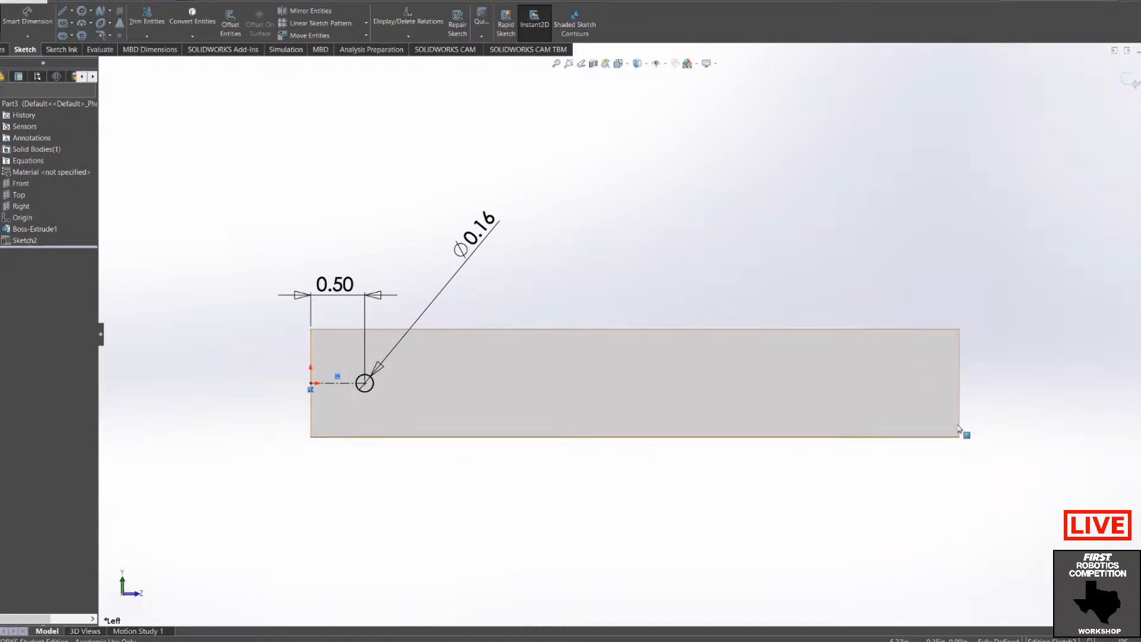
scroll(821, 386, up, 1)
scroll(832, 362, down, 3)
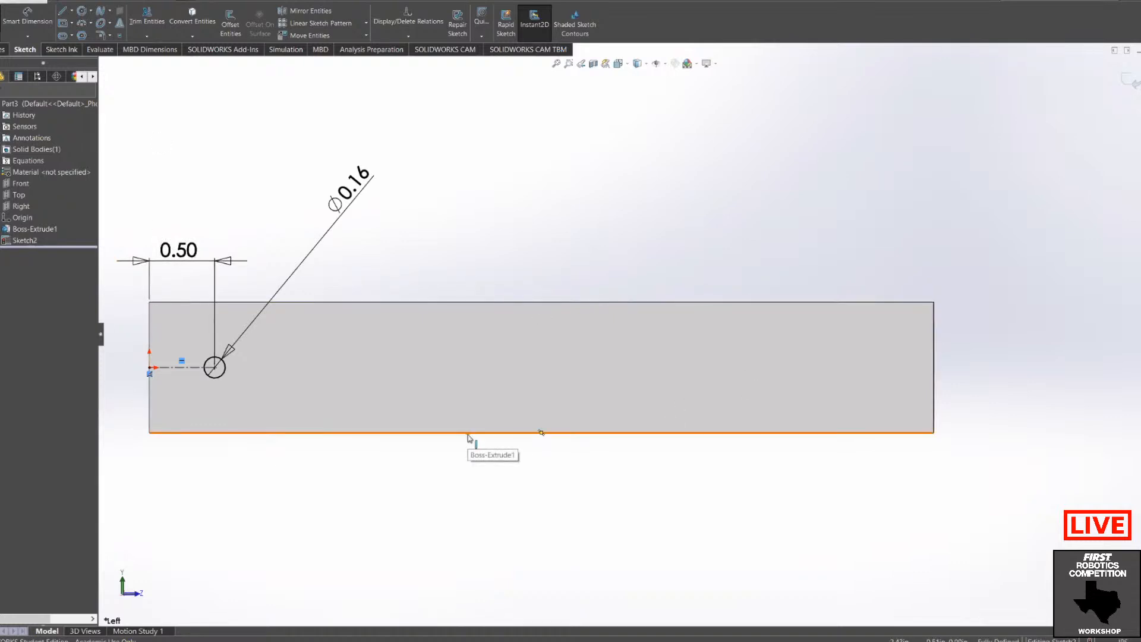
click(297, 25)
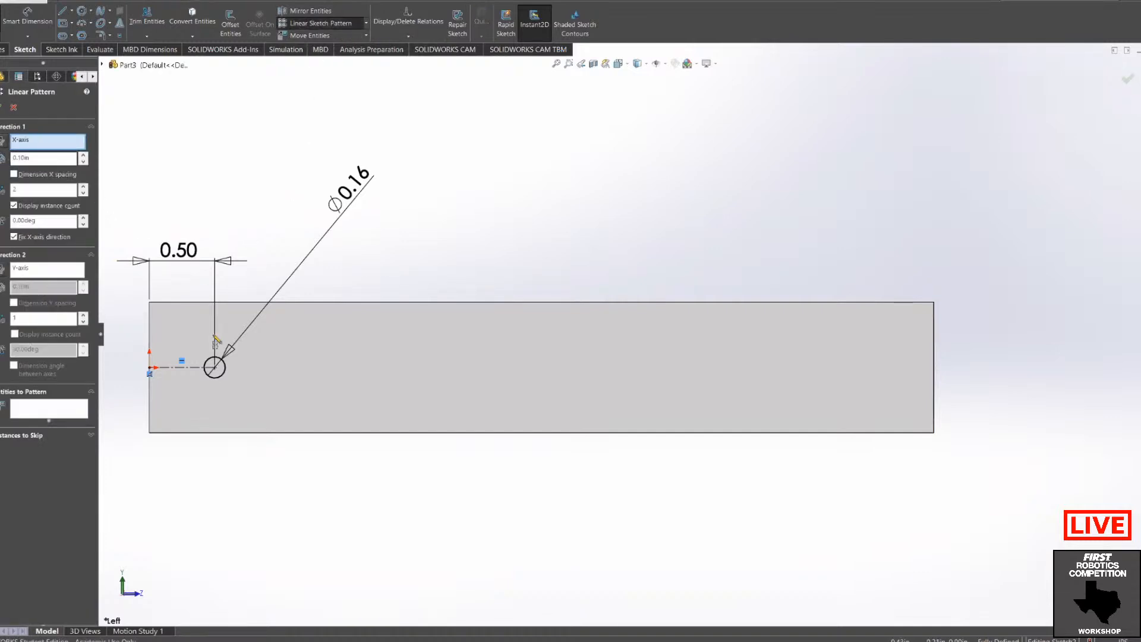
click(220, 362)
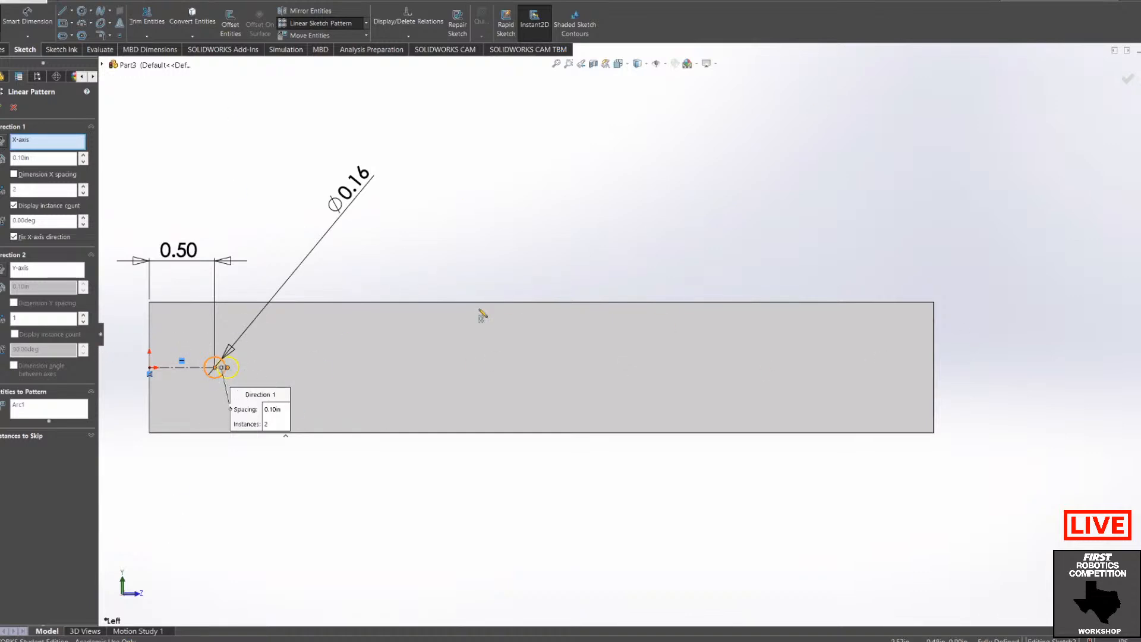
Step: Set the spacing of the linear sketch pattern along the X-axis to 1 in
scroll(137, 374, down, 2)
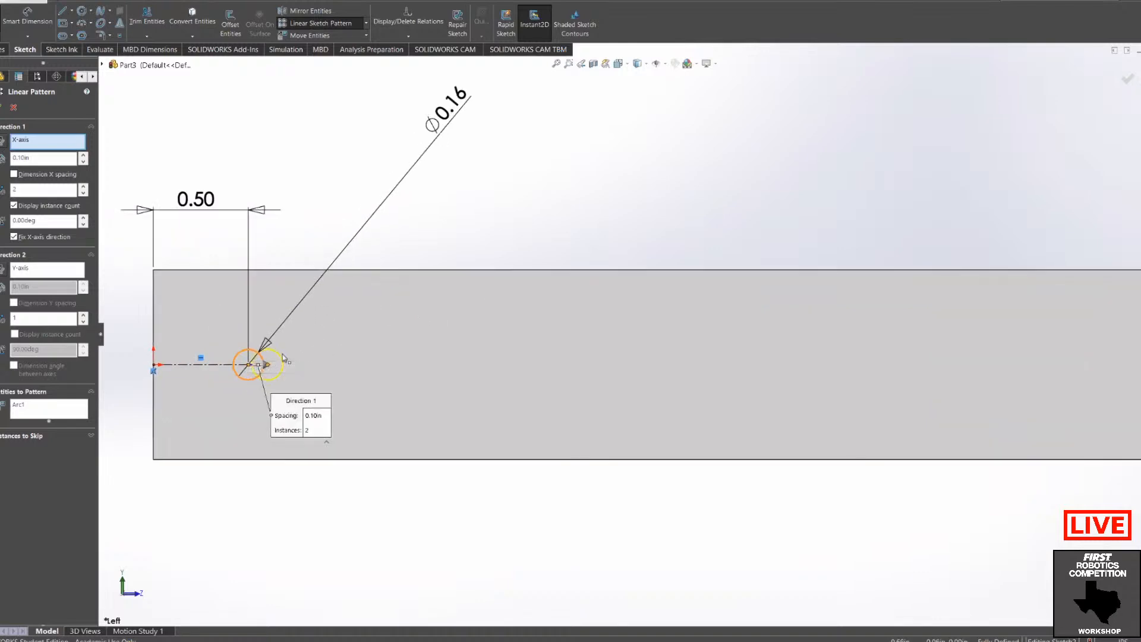
scroll(265, 372, up, 2)
scroll(1011, 318, up, 1)
scroll(975, 326, down, 2)
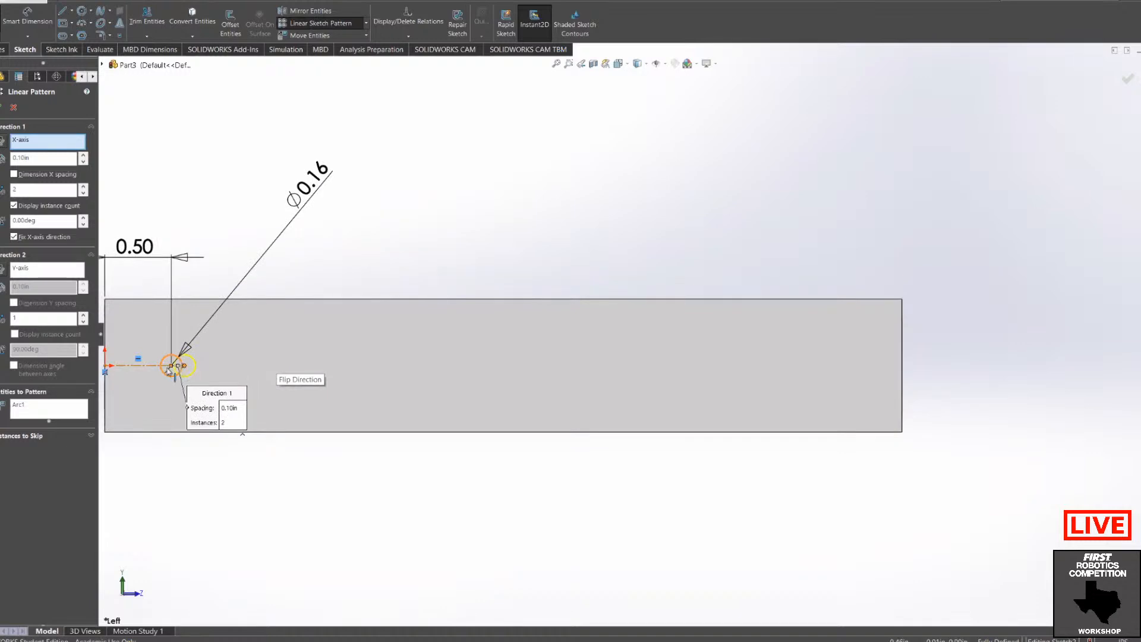
click(42, 159)
drag(42, 159, 4, 160)
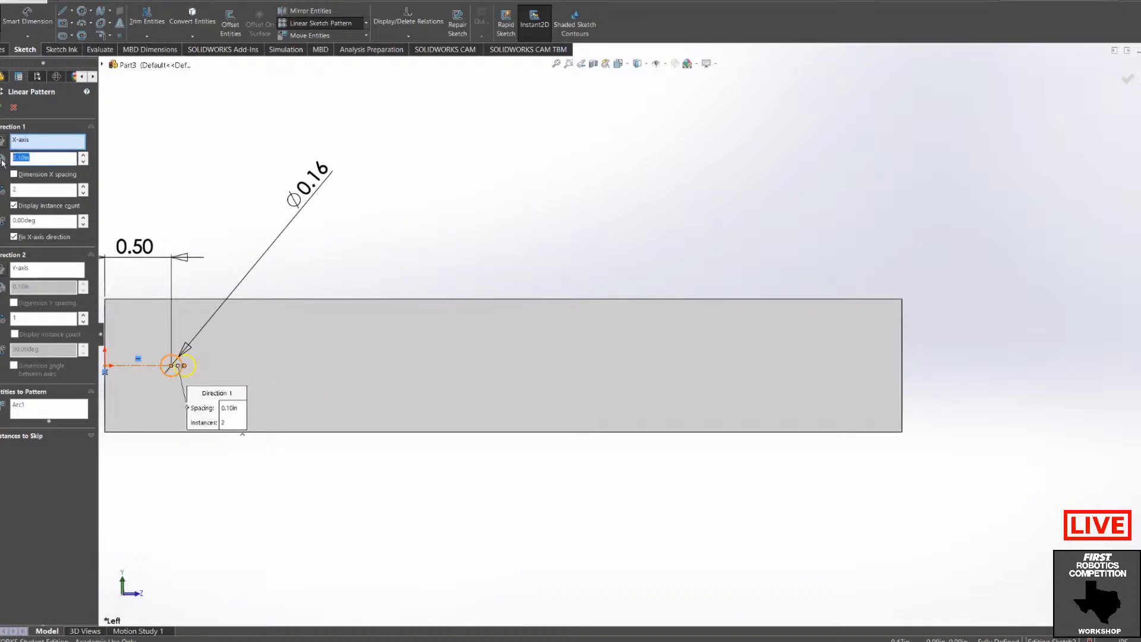
key(BackSpace)
text(1)
key(Return)
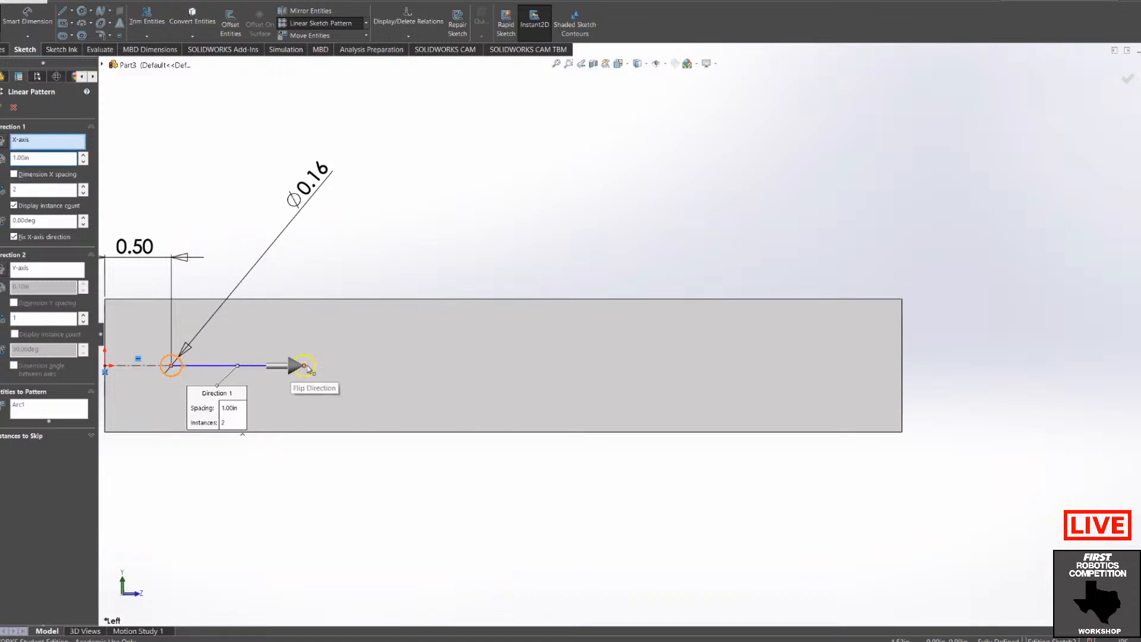
Step: Try 5 instances of the circle along the X-axis, and settle on 6 to fill the tube's length
drag(28, 191, 2, 193)
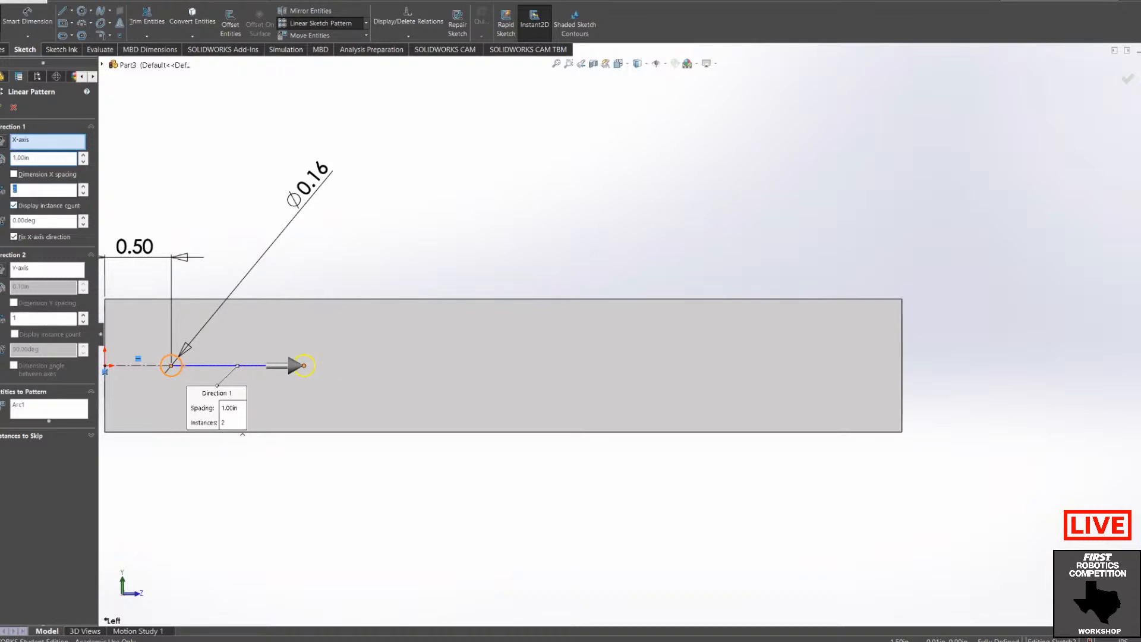
text(5)
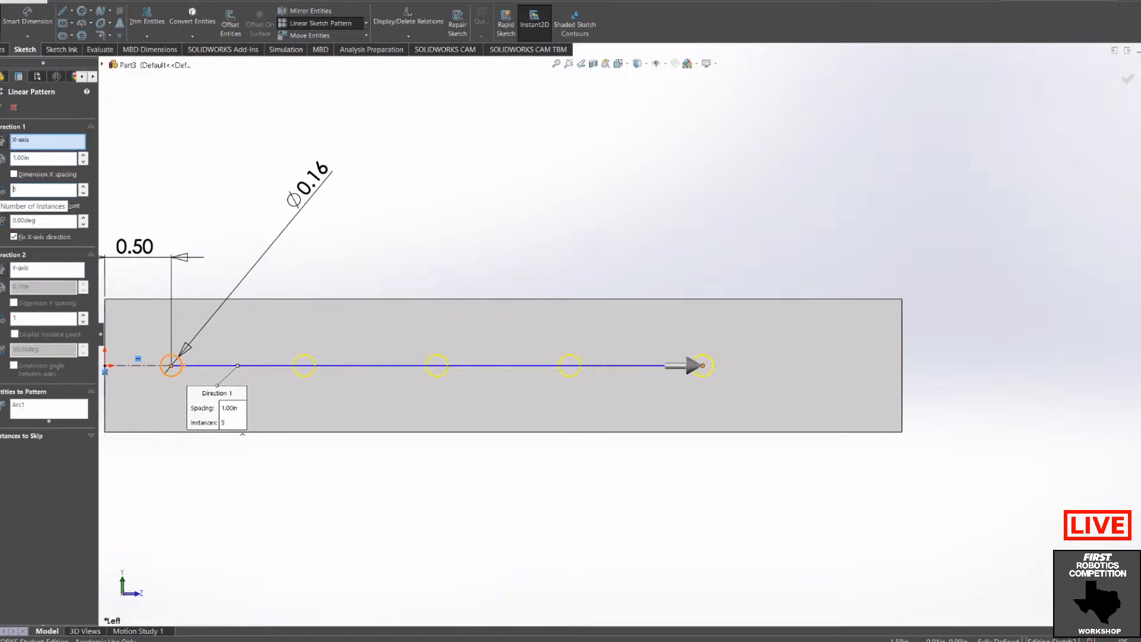
drag(39, 190, 4, 192)
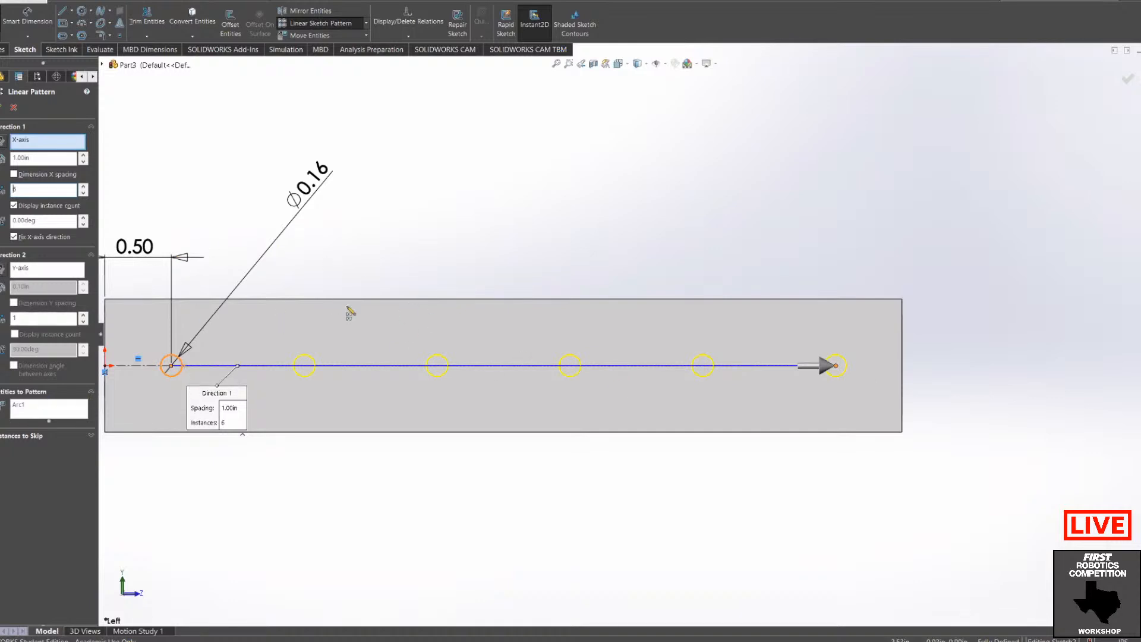
Step: Apply the linear sketch pattern of the hole circle along the tube's side face
scroll(326, 334, up, 1)
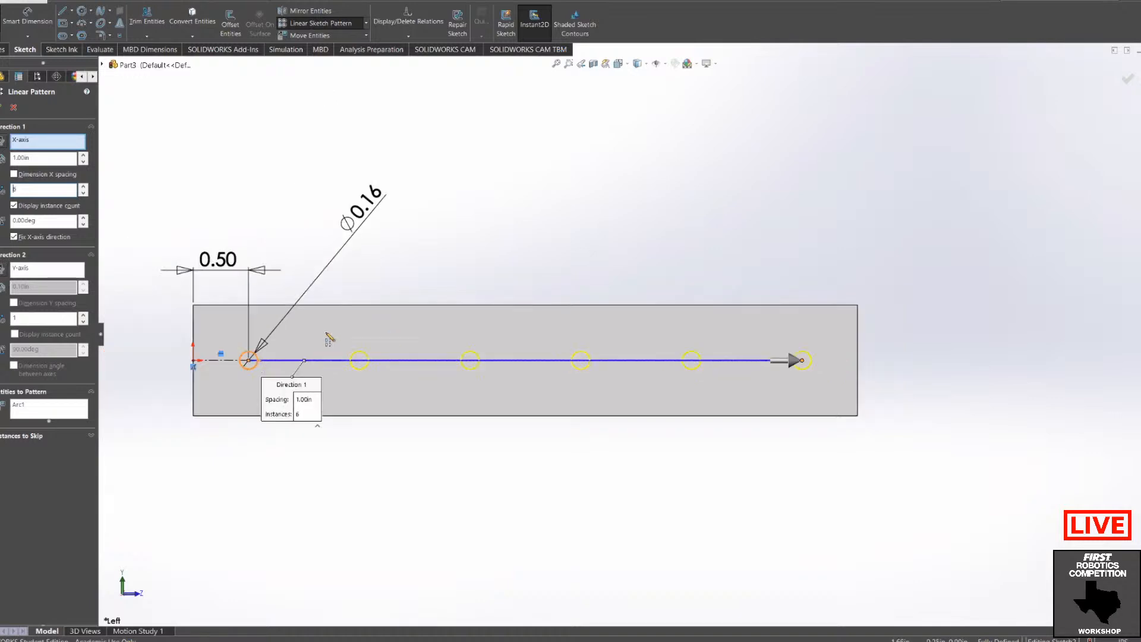
scroll(244, 297, down, 2)
scroll(685, 330, up, 3)
scroll(975, 366, down, 1)
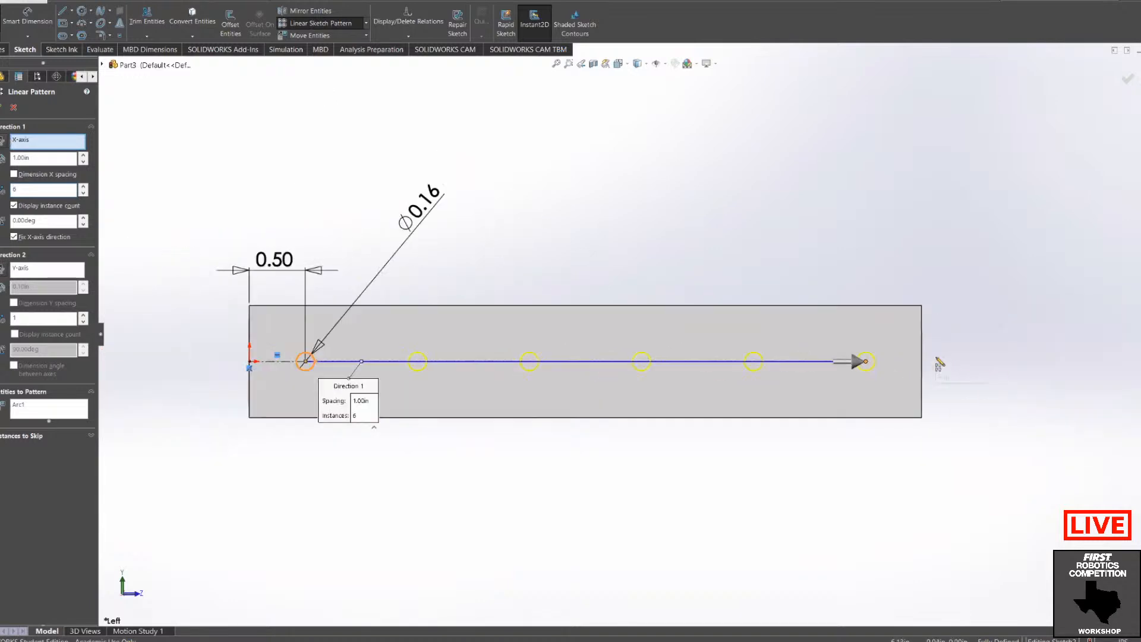
click(1, 107)
scroll(653, 336, up, 1)
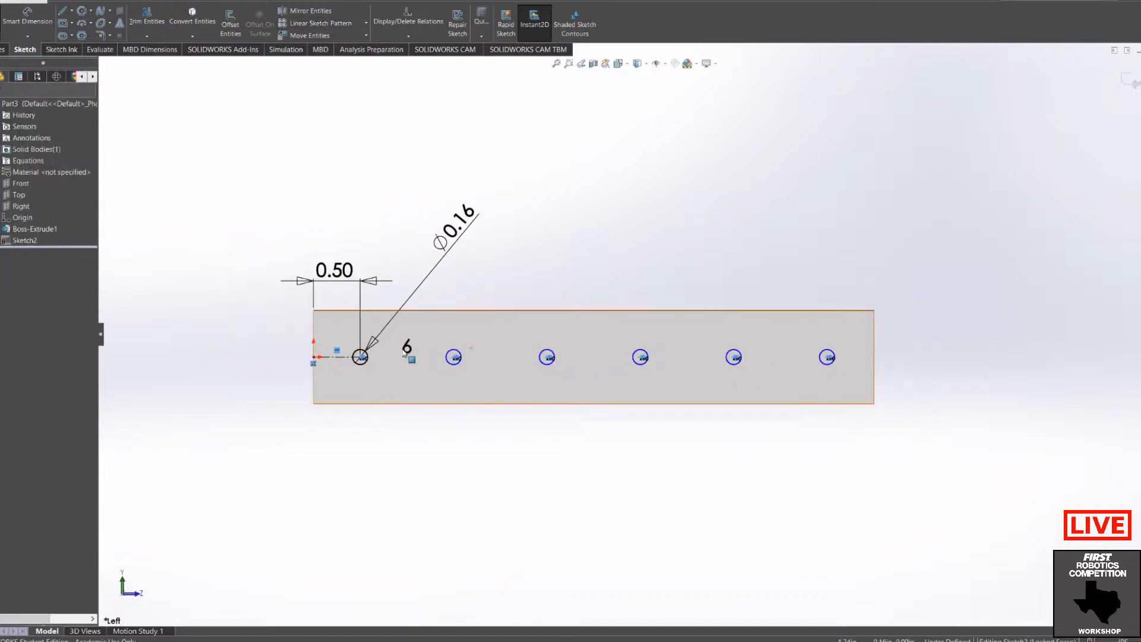
Step: Examine the patterned circles on the tube's side face up close and from several angles
scroll(336, 355, down, 3)
scroll(555, 356, down, 4)
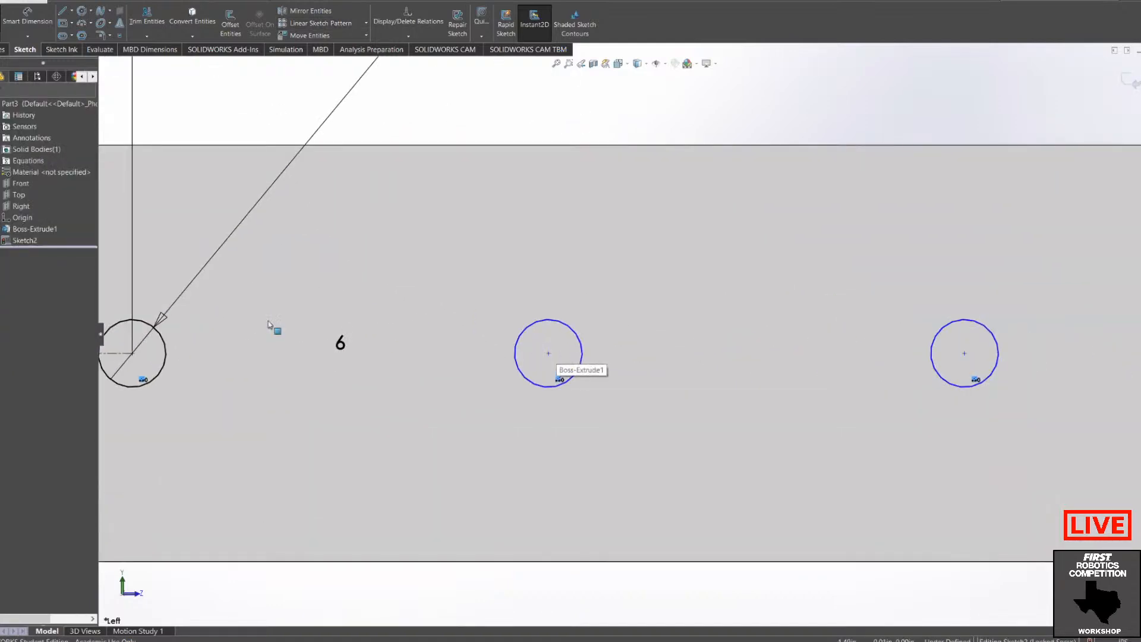
scroll(892, 401, up, 8)
mouse_move(1001, 326)
middle_down()
mouse_move(961, 364)
mouse_move(969, 389)
middle_up()
scroll(773, 371, down, 3)
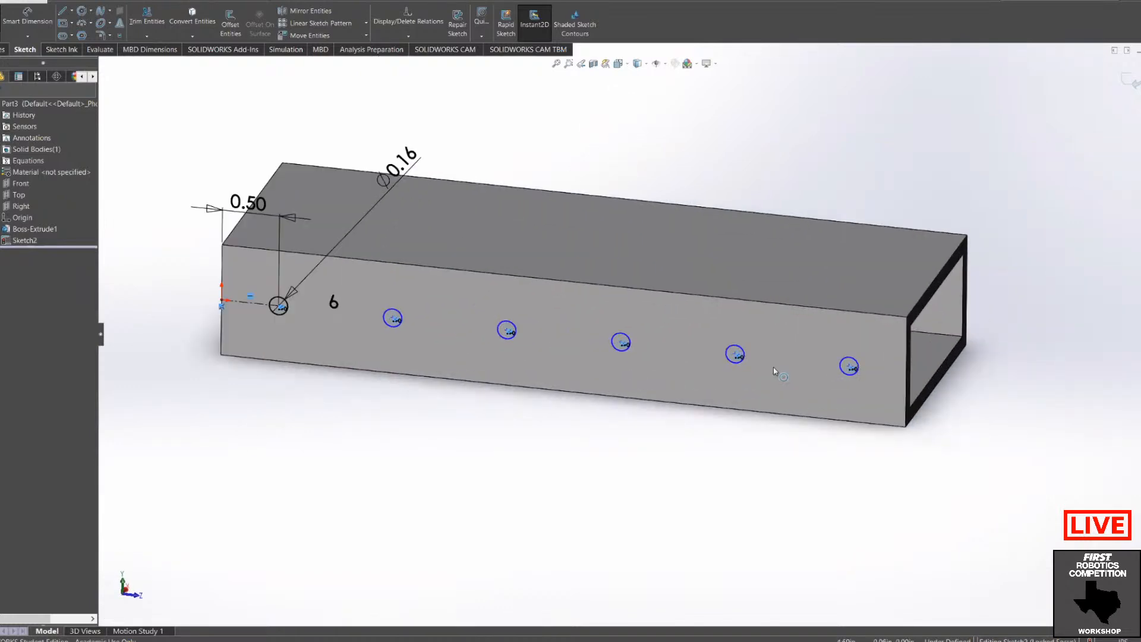
scroll(779, 366, down, 2)
scroll(790, 357, up, 3)
middle_drag(790, 357, 817, 325)
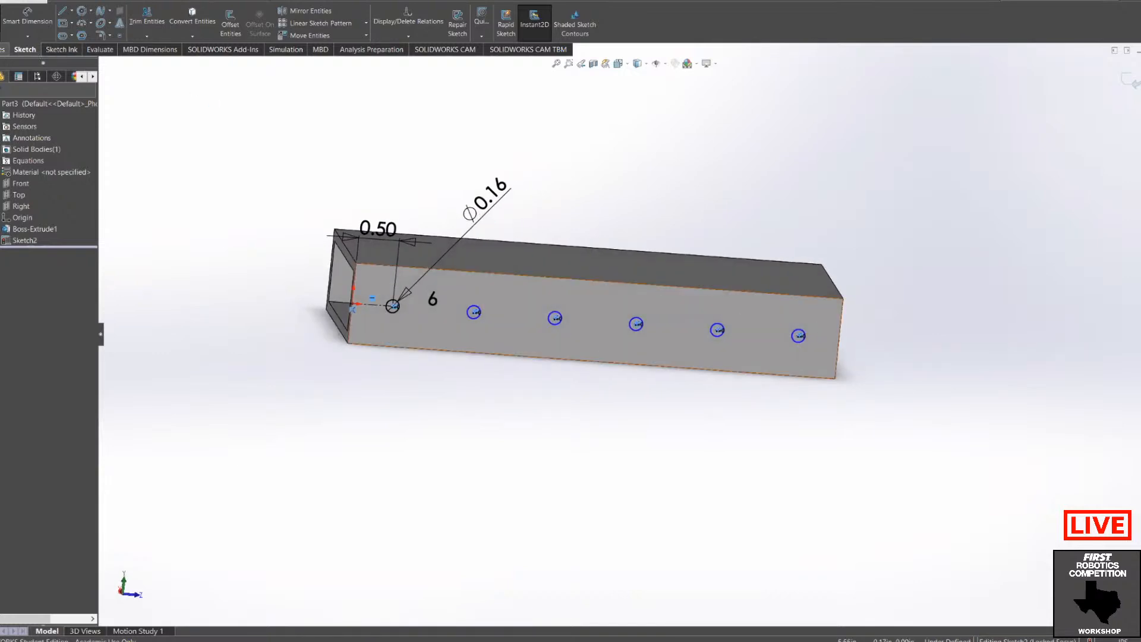
Step: Start an Extruded Cut from the hole circle sketch and inspect how far the blind cut preview reaches past the tube
click(2, 50)
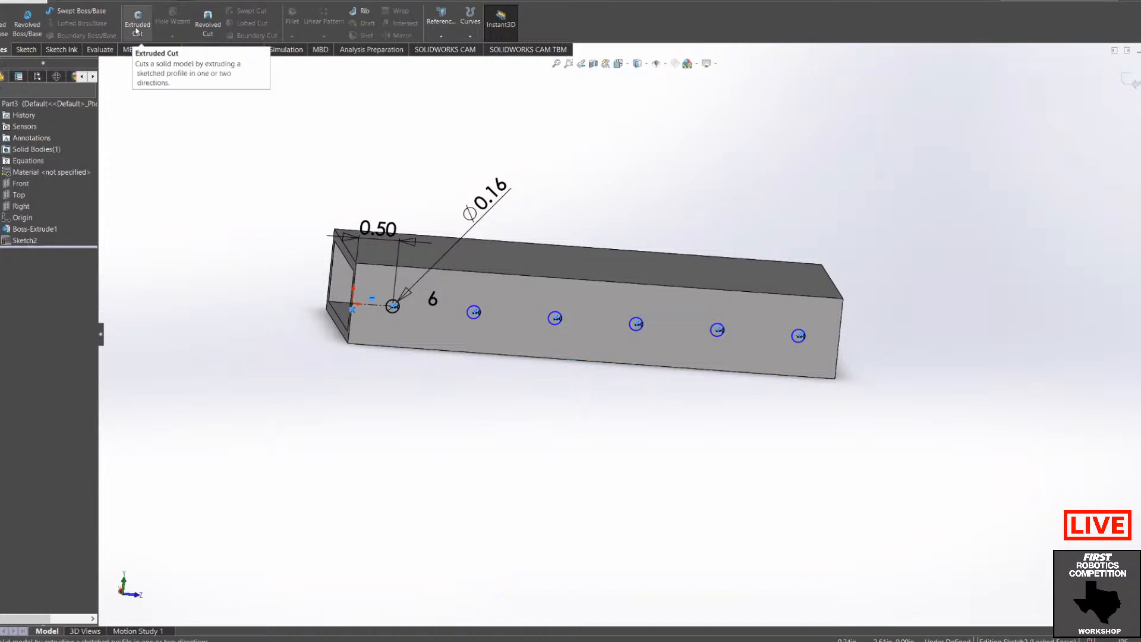
click(136, 31)
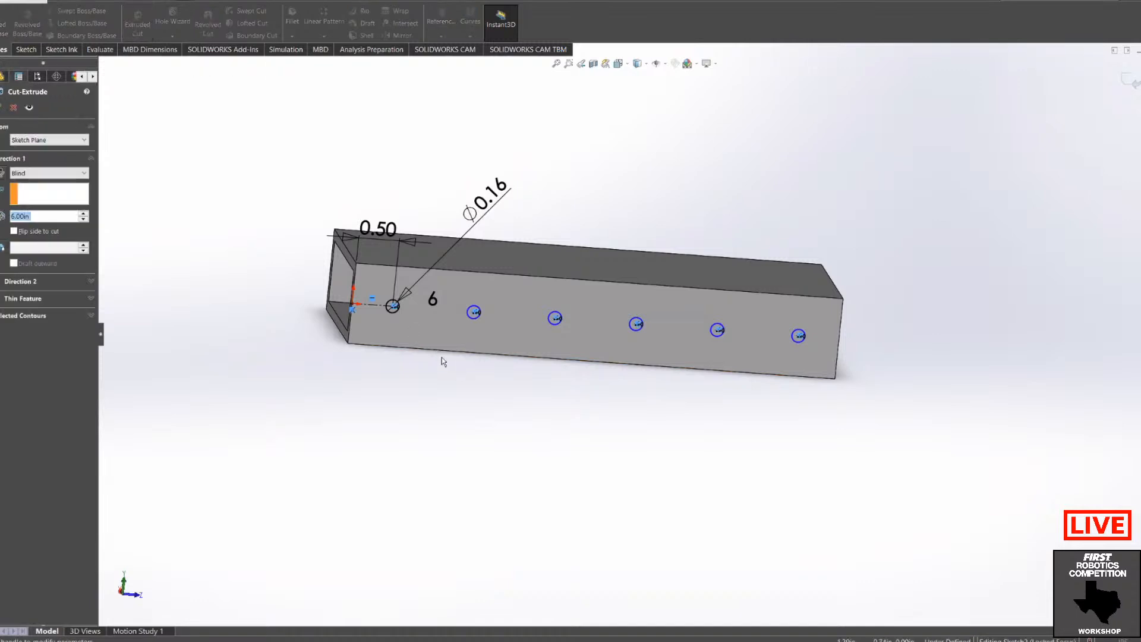
mouse_move(588, 416)
middle_down()
mouse_move(632, 408)
mouse_move(608, 411)
mouse_move(797, 438)
mouse_move(784, 479)
mouse_move(586, 471)
mouse_move(565, 481)
mouse_move(611, 535)
mouse_move(568, 409)
middle_up()
scroll(536, 356, down, 6)
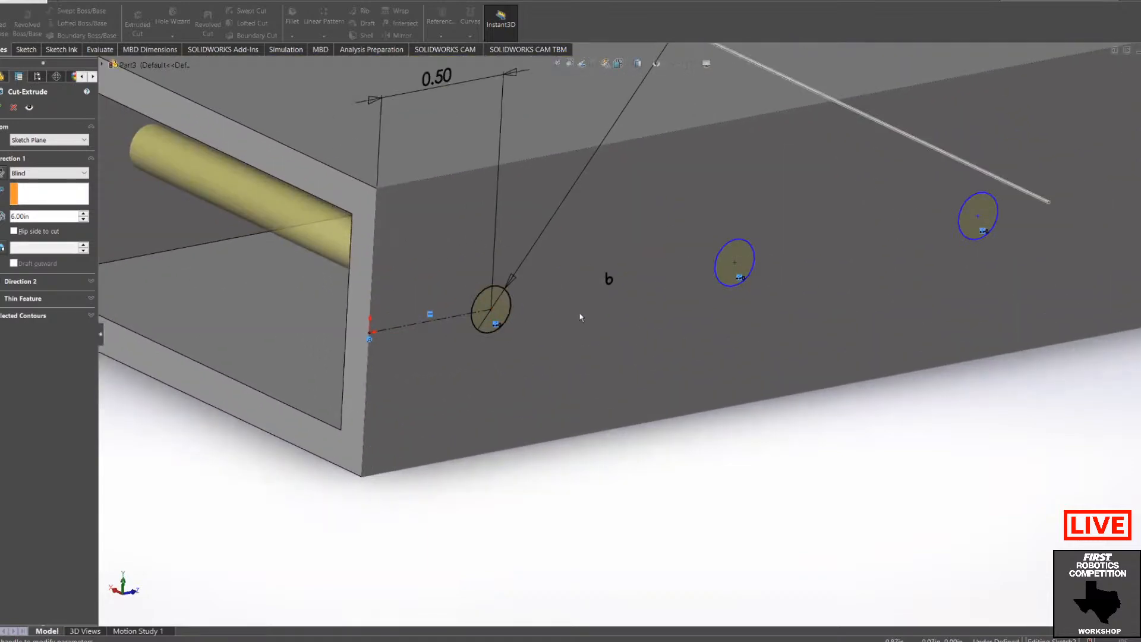
scroll(580, 316, up, 6)
middle_drag(551, 338, 671, 358)
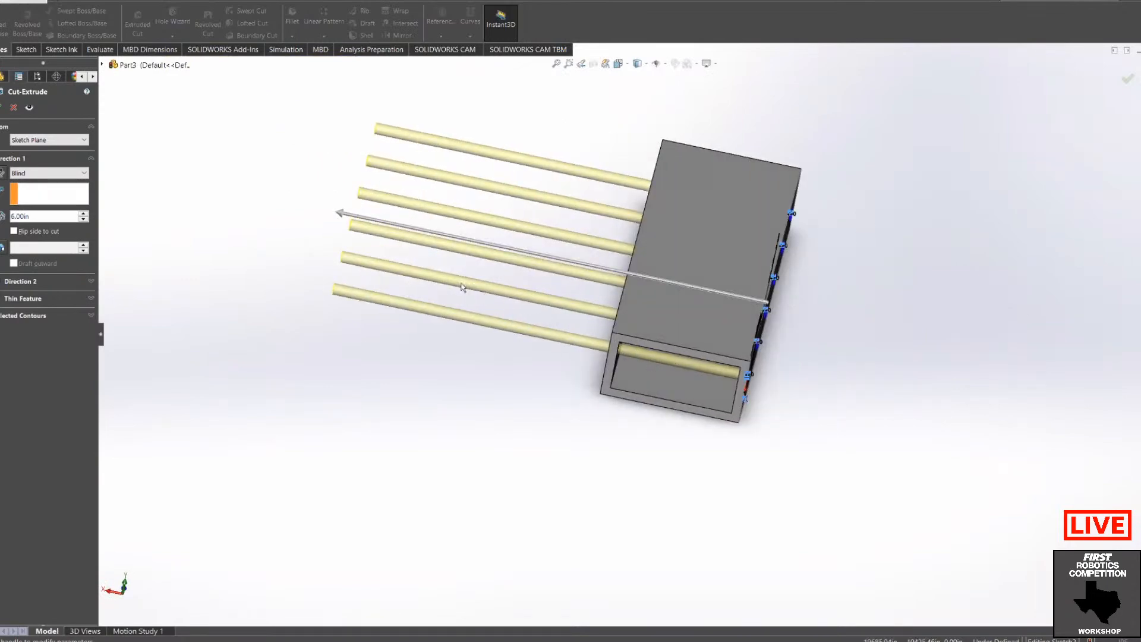
scroll(462, 287, down, 4)
scroll(711, 278, down, 2)
scroll(623, 169, up, 5)
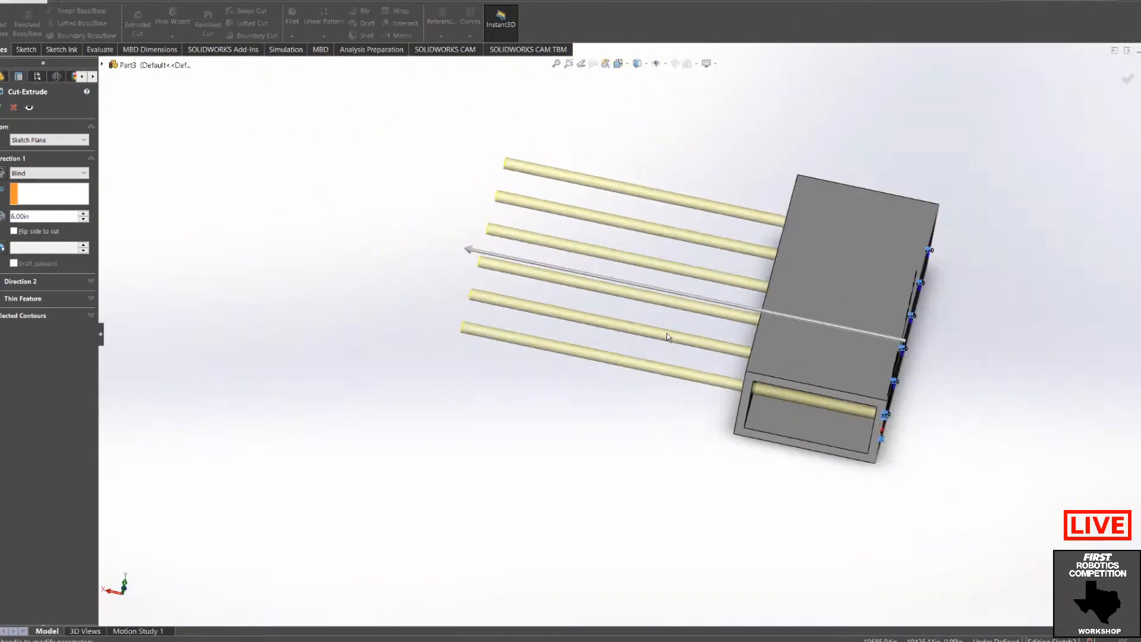
scroll(658, 346, down, 2)
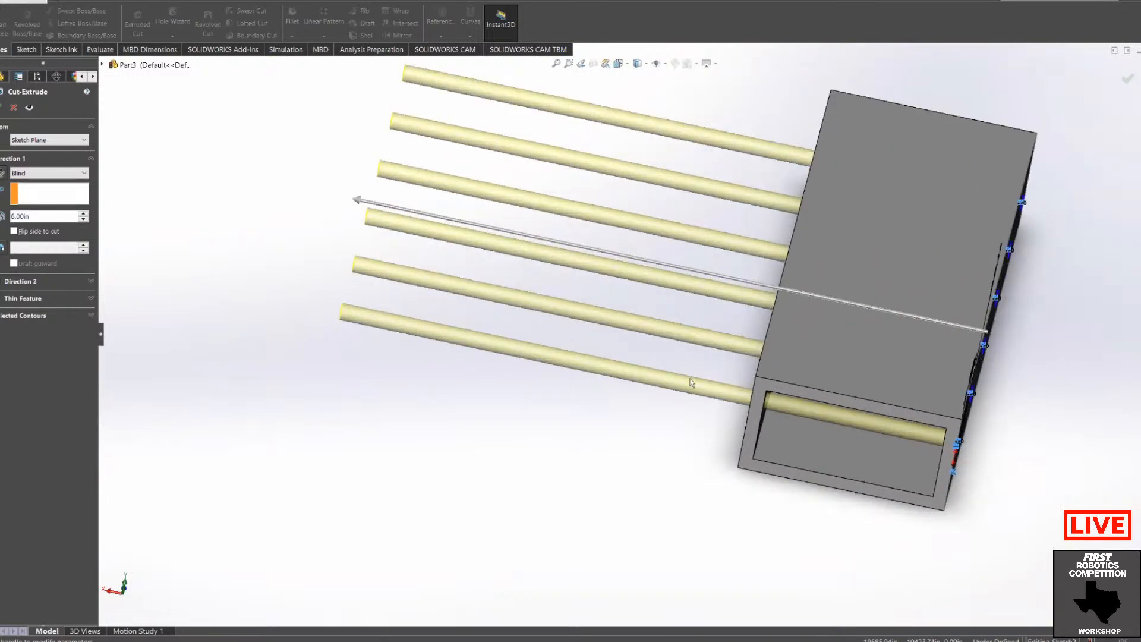
scroll(633, 294, up, 5)
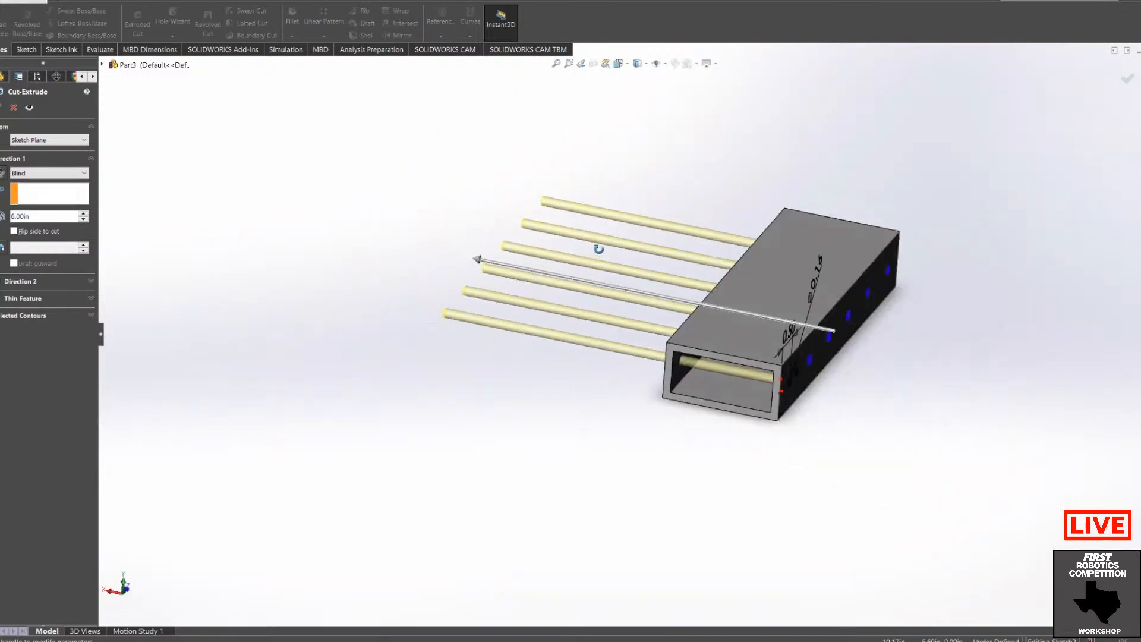
Step: Set the cut's end condition to Through All, check the preview on both side walls, and complete the cut
click(40, 175)
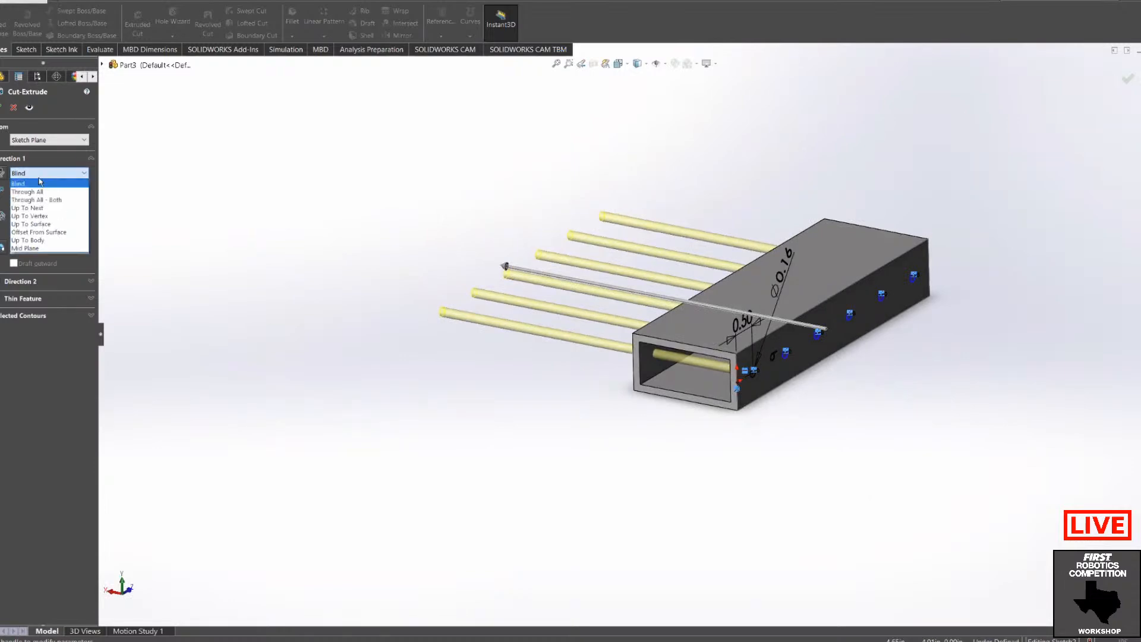
click(39, 192)
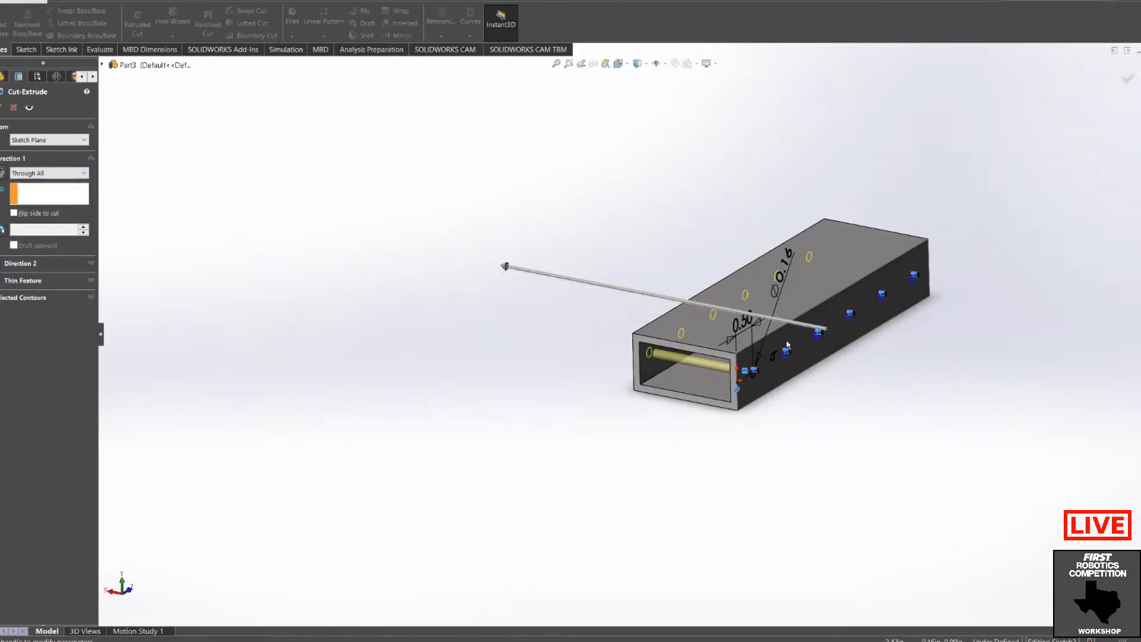
scroll(770, 339, down, 3)
scroll(573, 331, down, 2)
middle_drag(573, 331, 535, 205)
scroll(801, 273, up, 2)
middle_drag(801, 272, 647, 288)
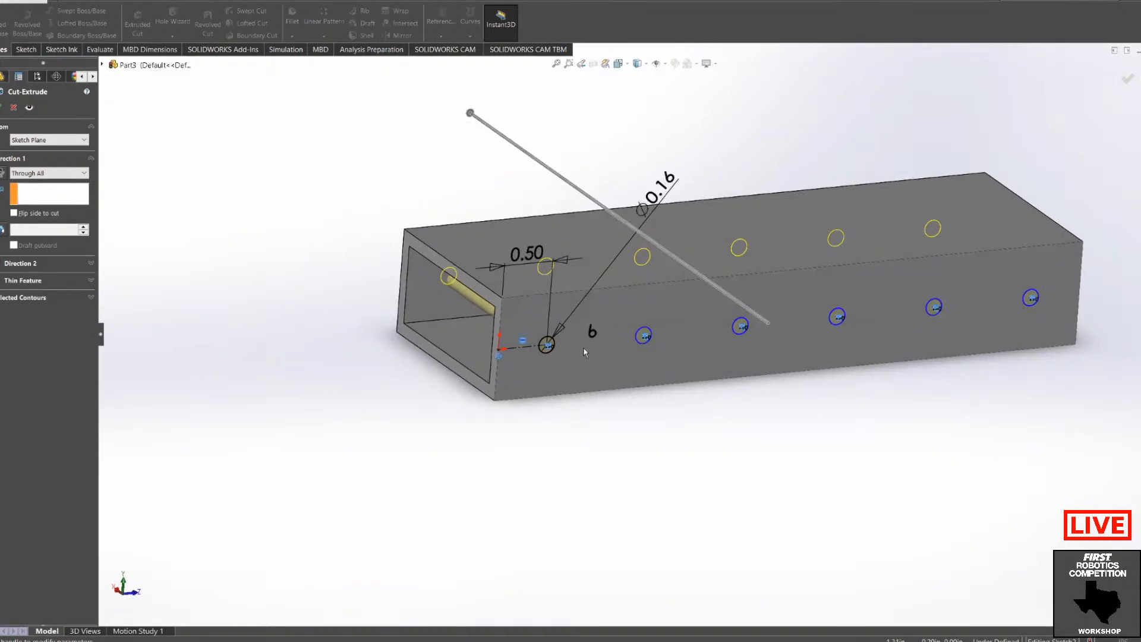
scroll(550, 342, down, 4)
scroll(527, 336, up, 3)
middle_drag(535, 332, 559, 305)
key(Return)
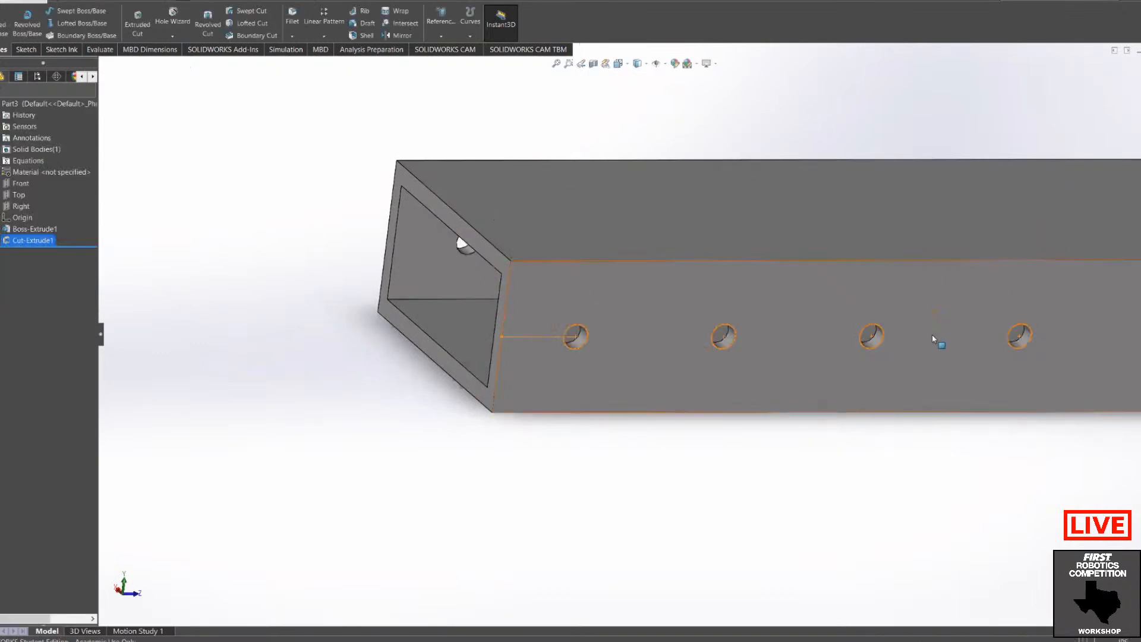
Step: Examine the holes through both side walls and the wall thickness at the tube's open end
scroll(1013, 339, up, 3)
middle_drag(989, 308, 357, 365)
scroll(648, 358, down, 5)
scroll(666, 350, up, 5)
scroll(315, 371, down, 1)
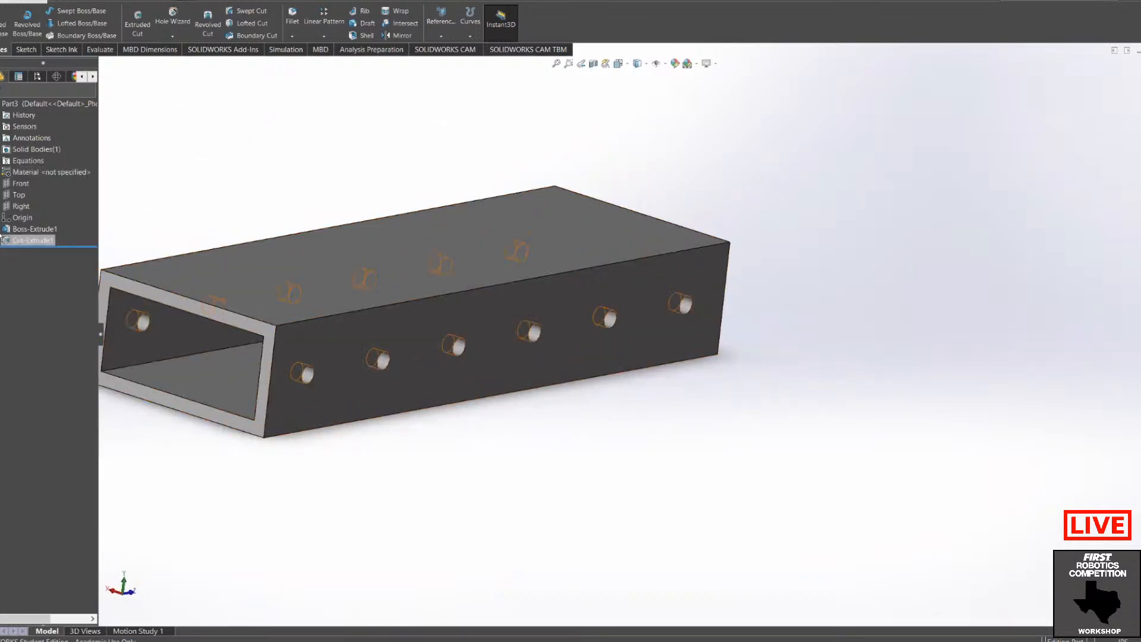
middle_drag(457, 336, 375, 346)
scroll(439, 331, down, 4)
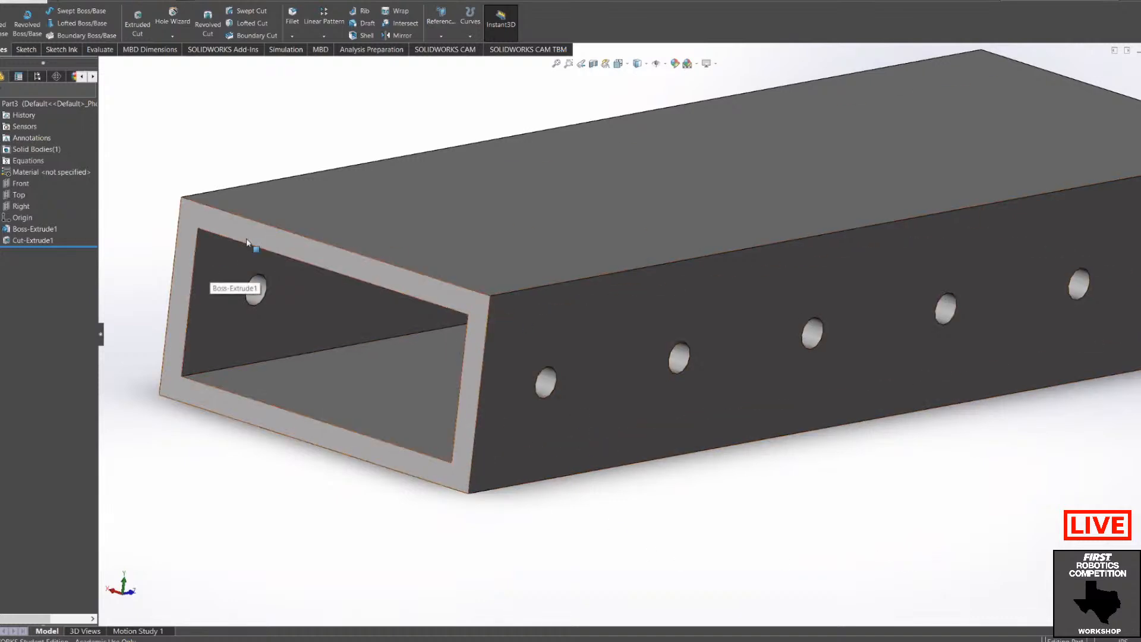
scroll(557, 388, up, 5)
scroll(588, 267, down, 5)
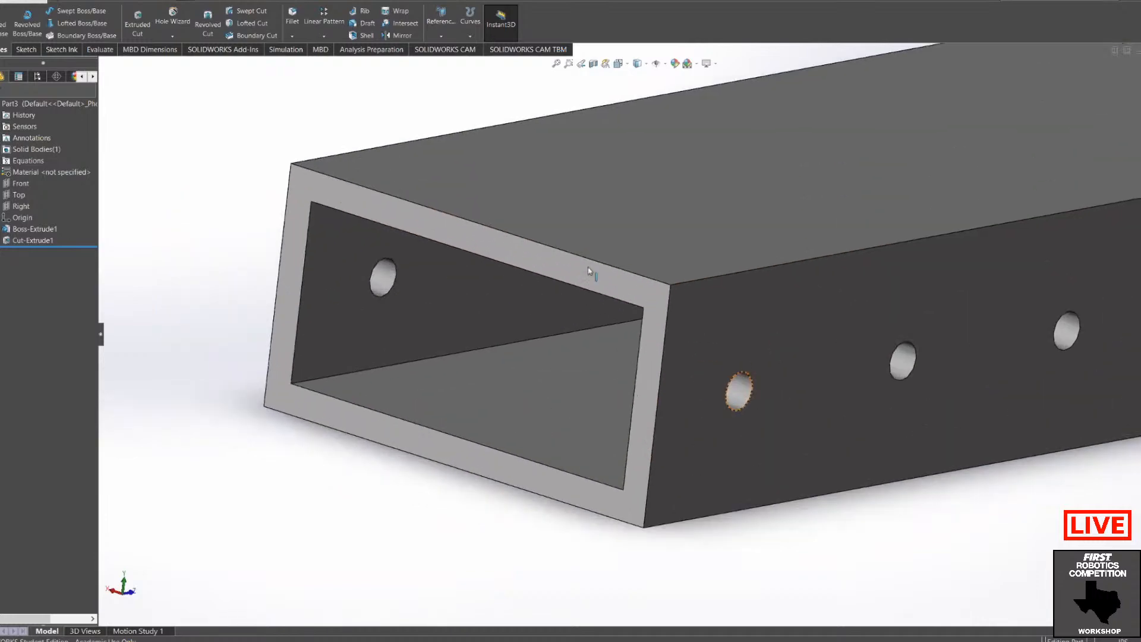
scroll(626, 336, up, 4)
middle_drag(517, 338, 488, 347)
scroll(586, 330, down, 4)
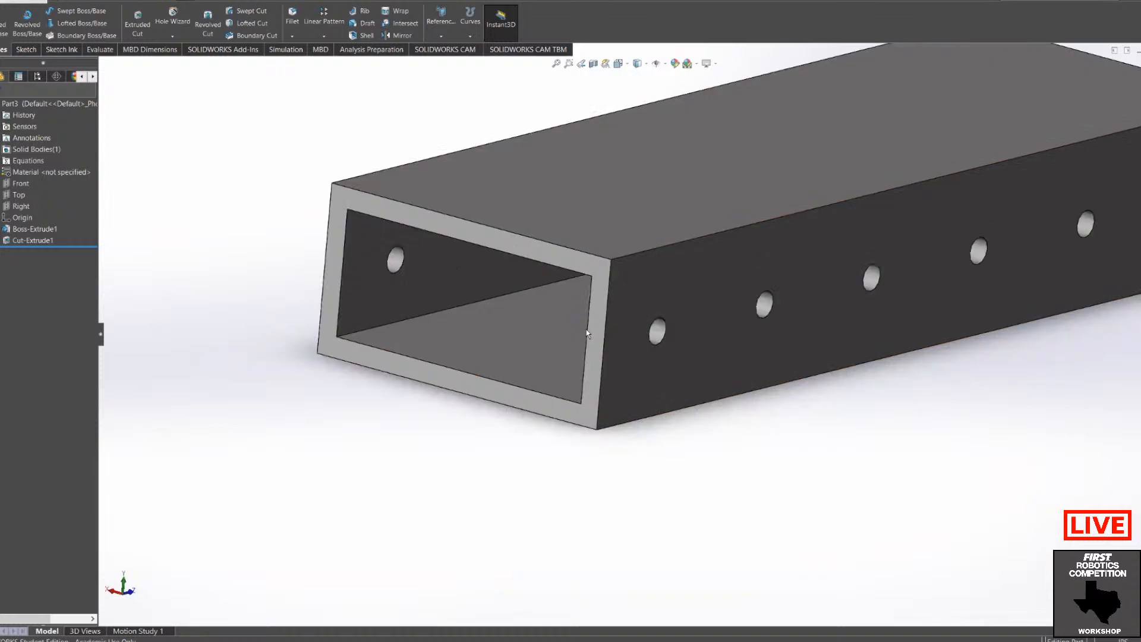
scroll(614, 258, up, 4)
scroll(614, 258, down, 4)
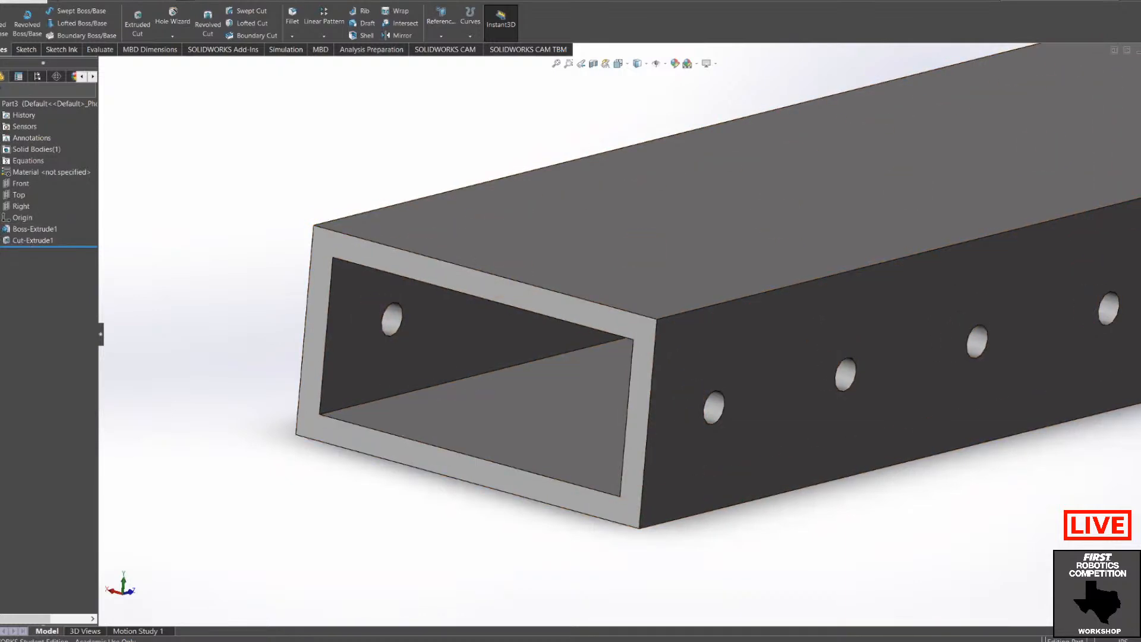
Step: Edit the tube's profile sketch and set the vertical gap between the outer and inner rectangles to 0.04 in
click(0, 229)
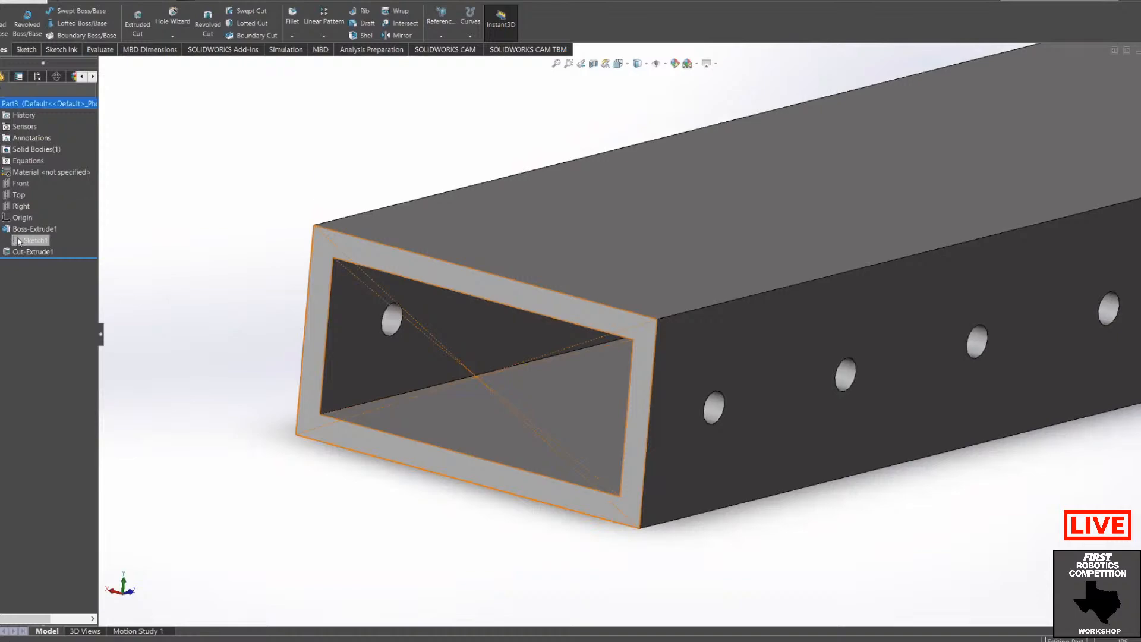
click(28, 240)
click(26, 212)
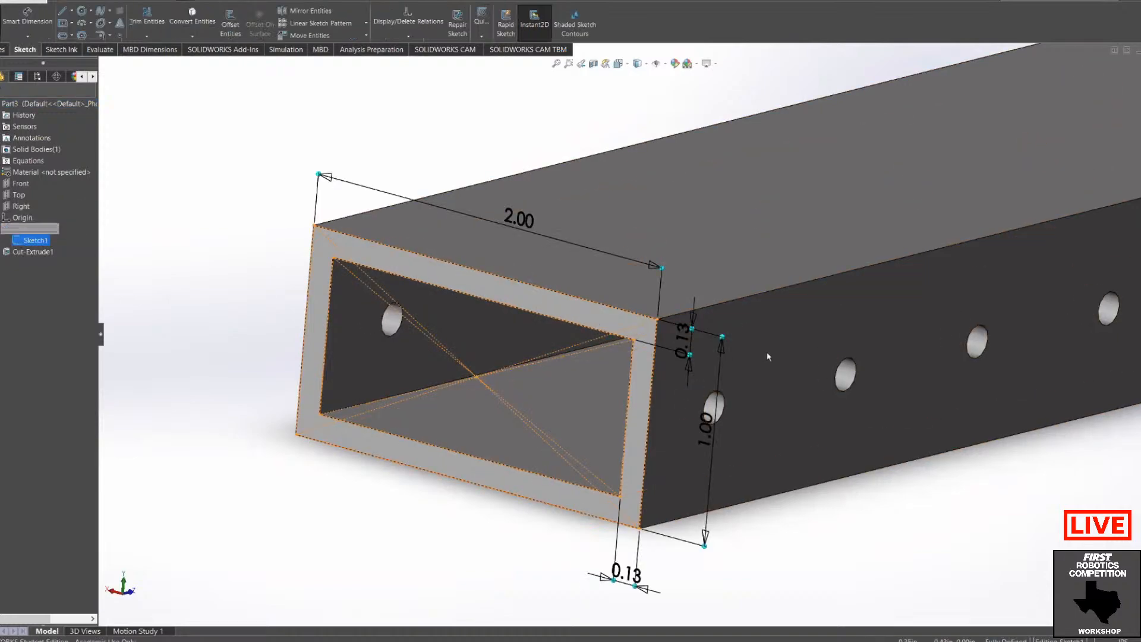
scroll(683, 322, down, 3)
scroll(685, 326, down, 2)
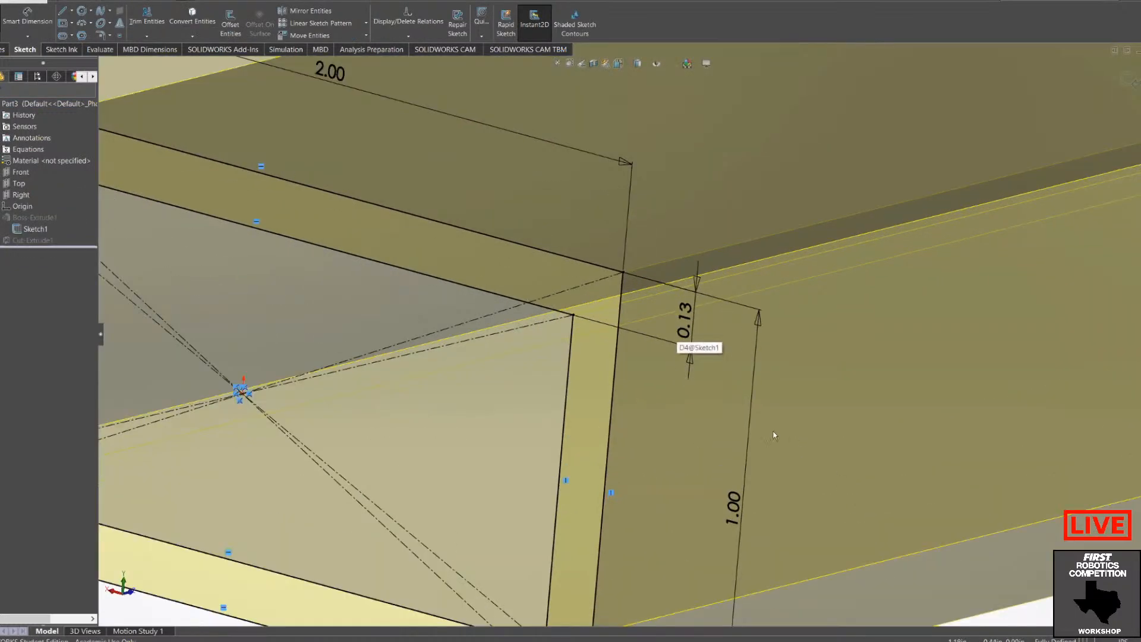
scroll(660, 331, up, 4)
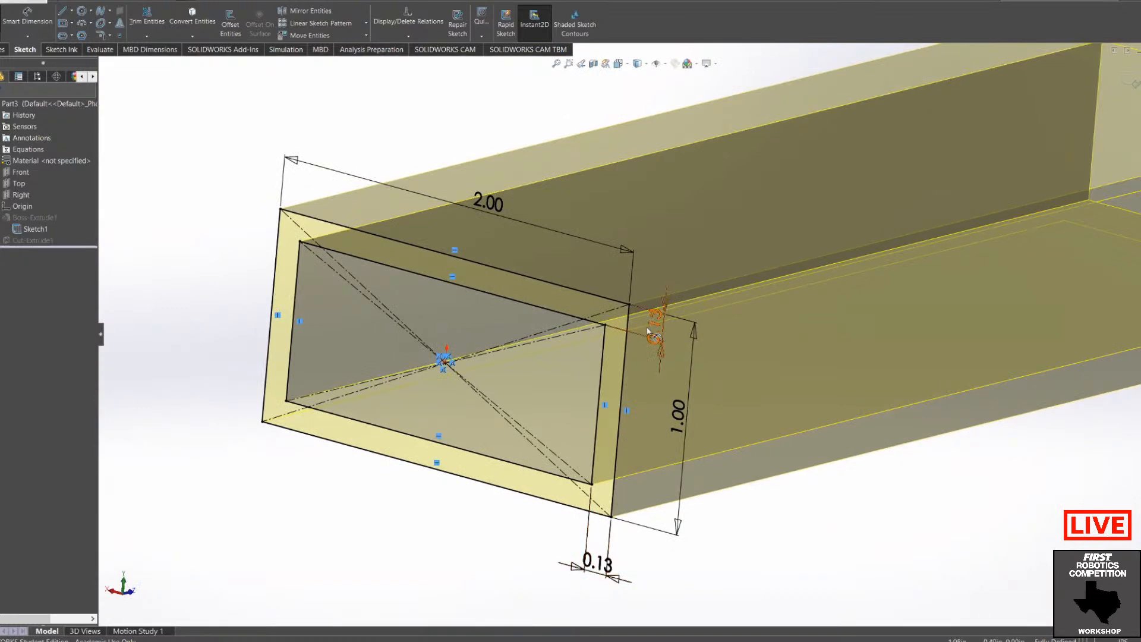
double_click(656, 327)
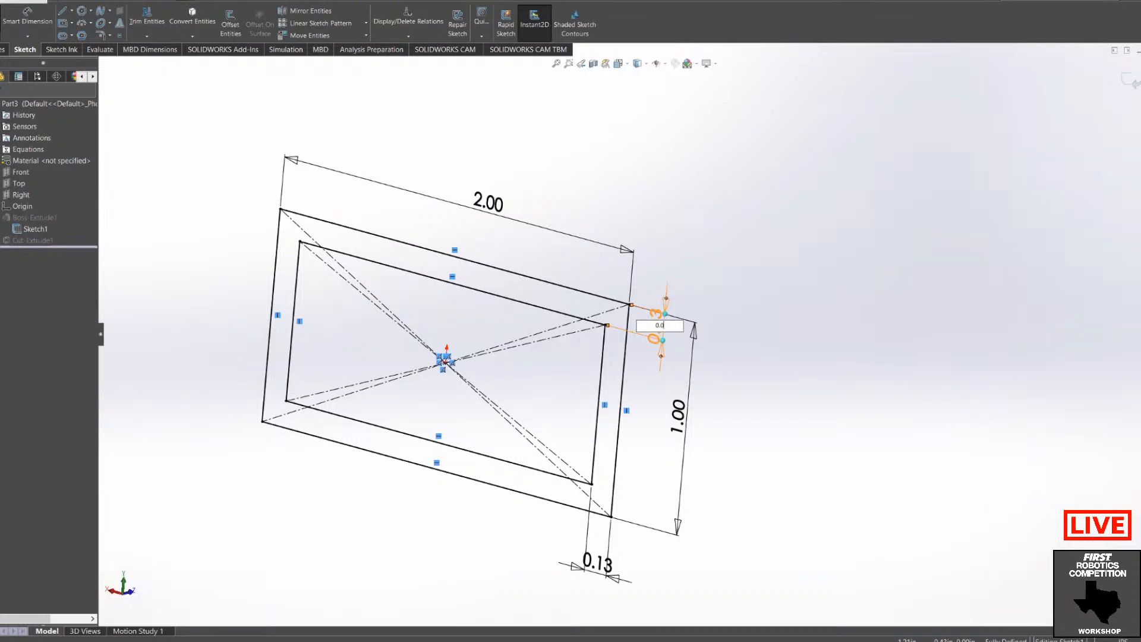
key(Return)
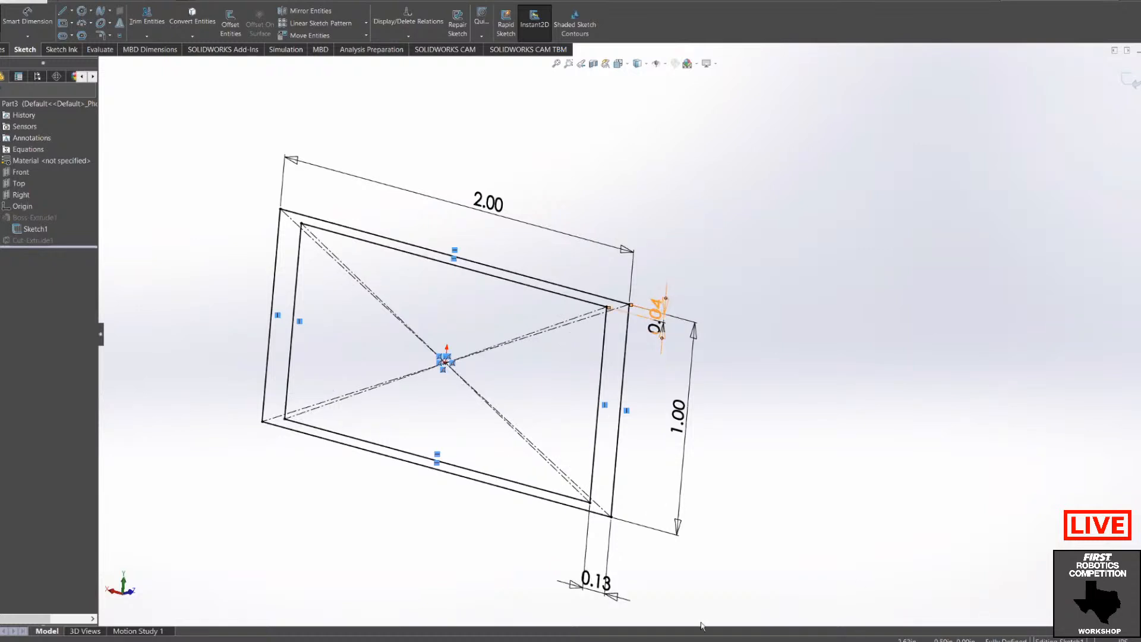
Step: Set the horizontal gap between the outer and inner rectangles of the tube profile to 0.040 in
double_click(585, 580)
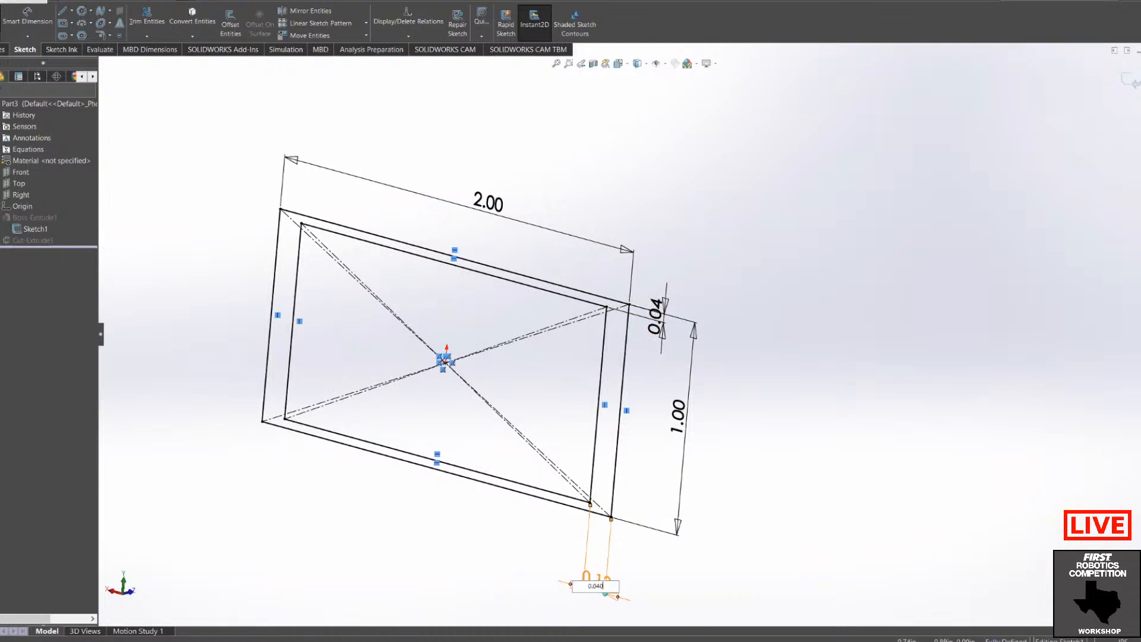
text(0.040)
key(Return)
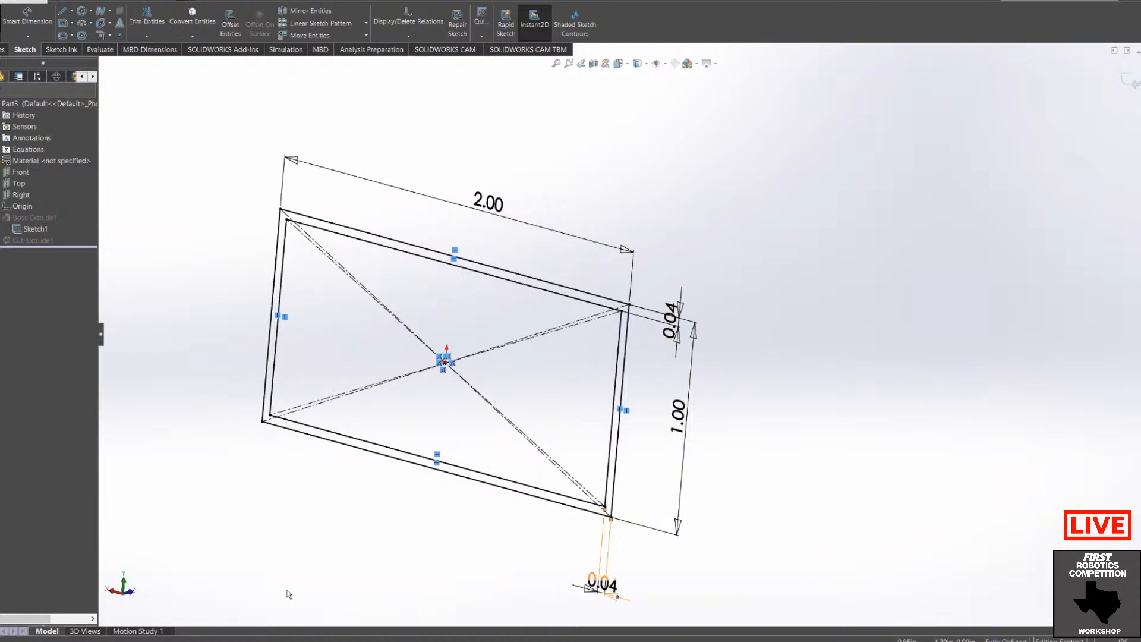
Step: Check the revised profile sketch, exit it to rebuild the part, and view the thin-walled tube
scroll(453, 466, up, 2)
mouse_move(454, 466)
middle_down()
mouse_move(537, 438)
mouse_move(527, 423)
middle_up()
scroll(497, 362, up, 1)
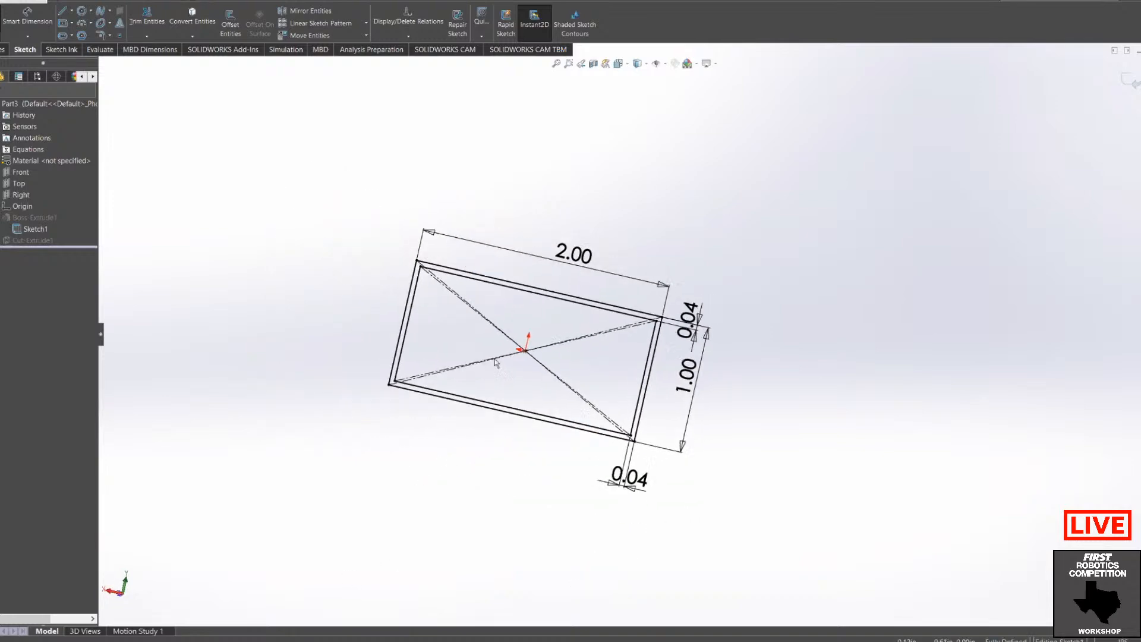
scroll(478, 291, down, 3)
scroll(458, 278, down, 8)
scroll(875, 499, up, 13)
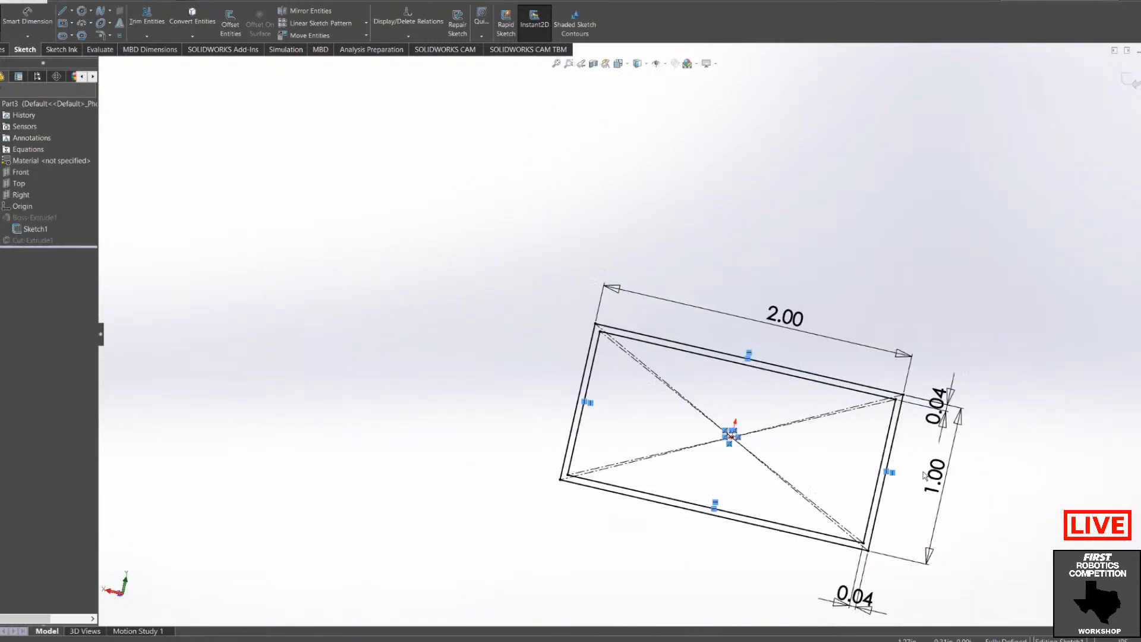
scroll(826, 441, down, 5)
scroll(673, 344, down, 1)
scroll(634, 252, up, 2)
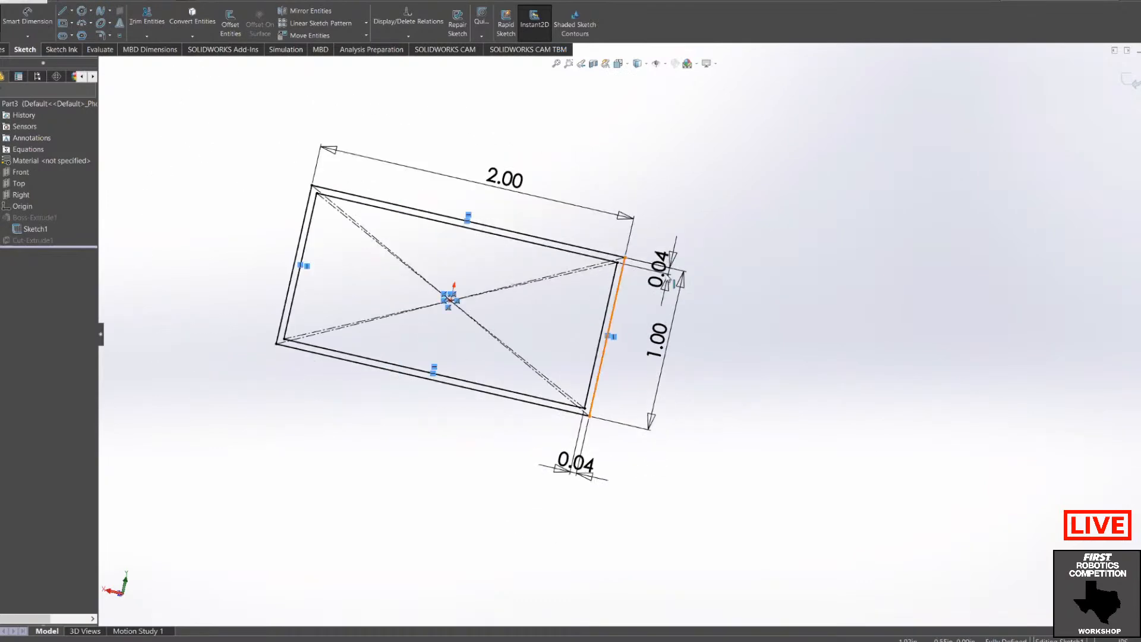
scroll(623, 264, down, 2)
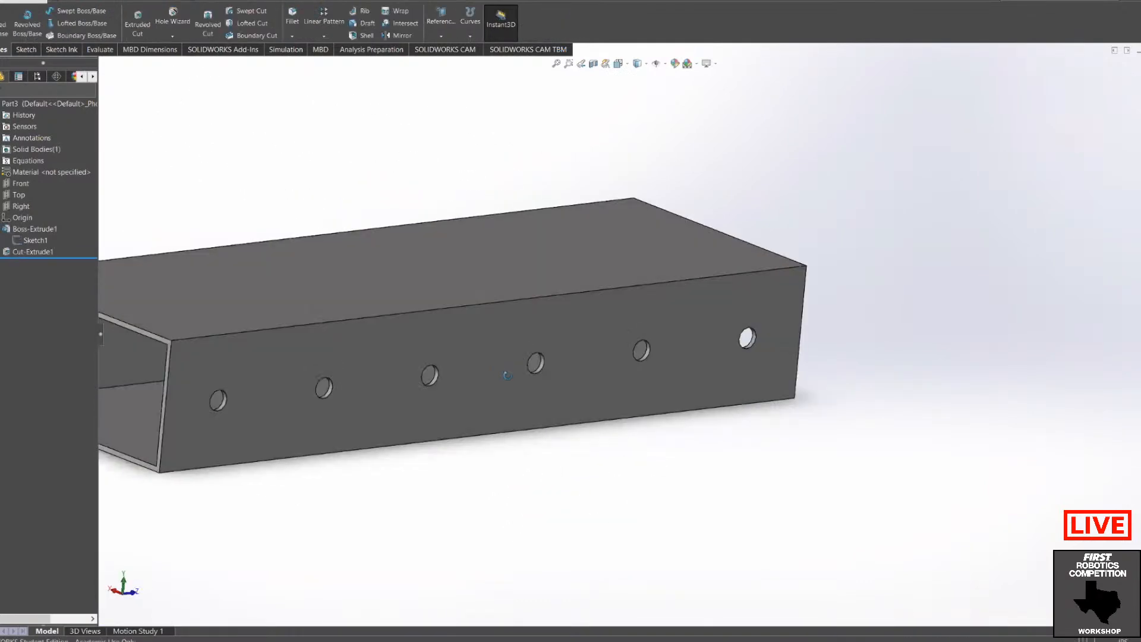
scroll(290, 351, up, 2)
scroll(713, 369, up, 2)
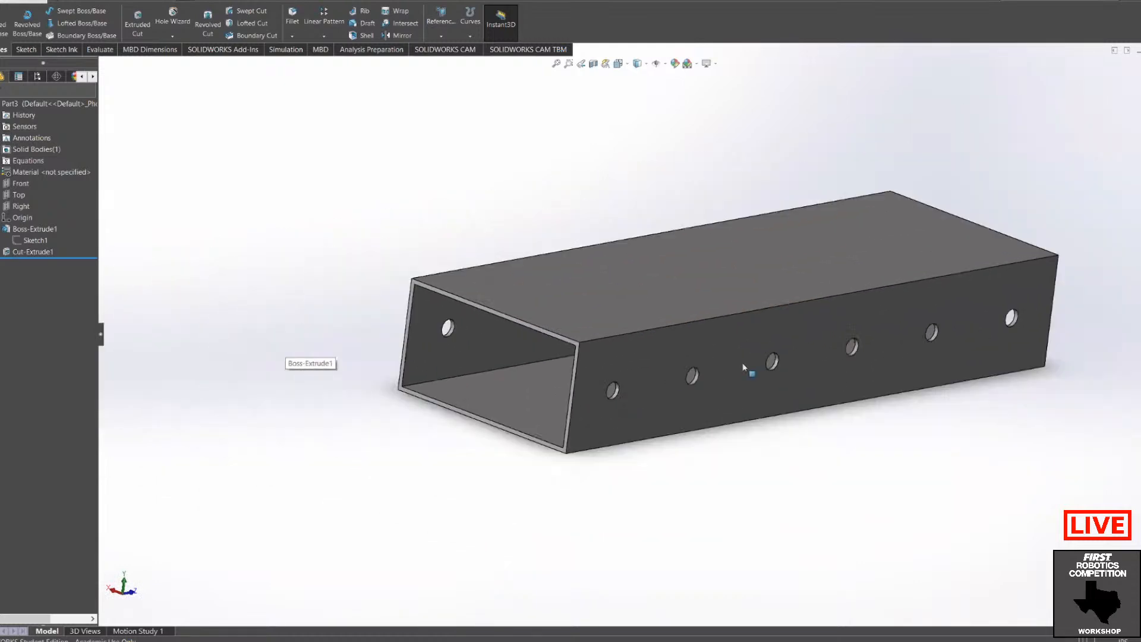
Step: Inspect the tube's thin walls, open end and row of side holes from several angles
mouse_move(714, 369)
middle_down()
mouse_move(787, 377)
mouse_move(726, 363)
middle_up()
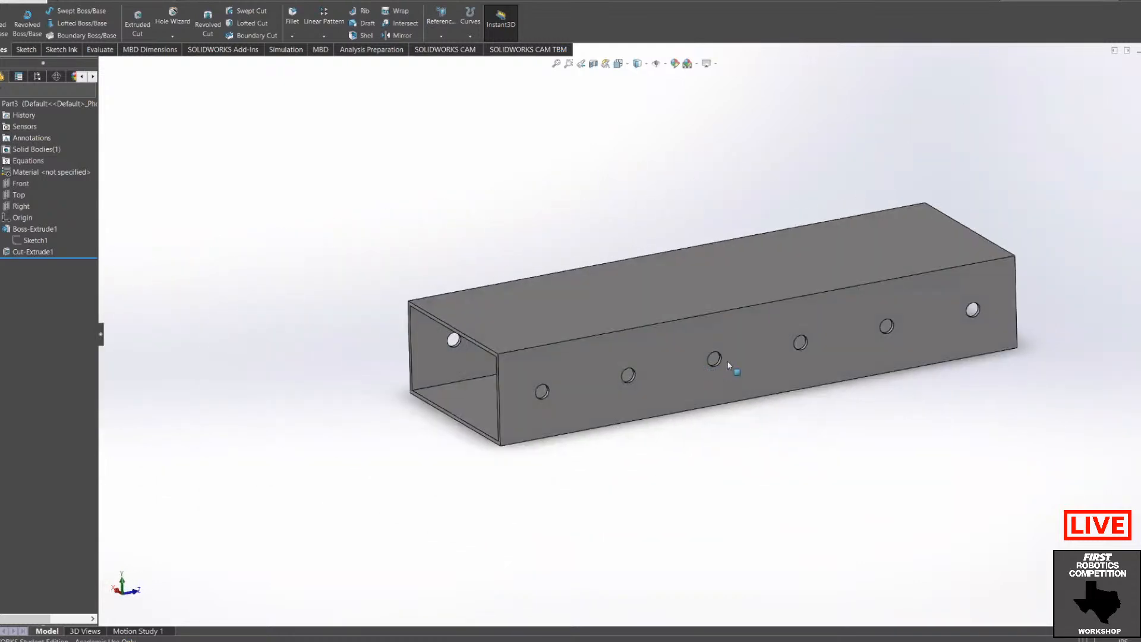
scroll(934, 278, down, 2)
scroll(934, 277, up, 3)
middle_drag(892, 282, 906, 302)
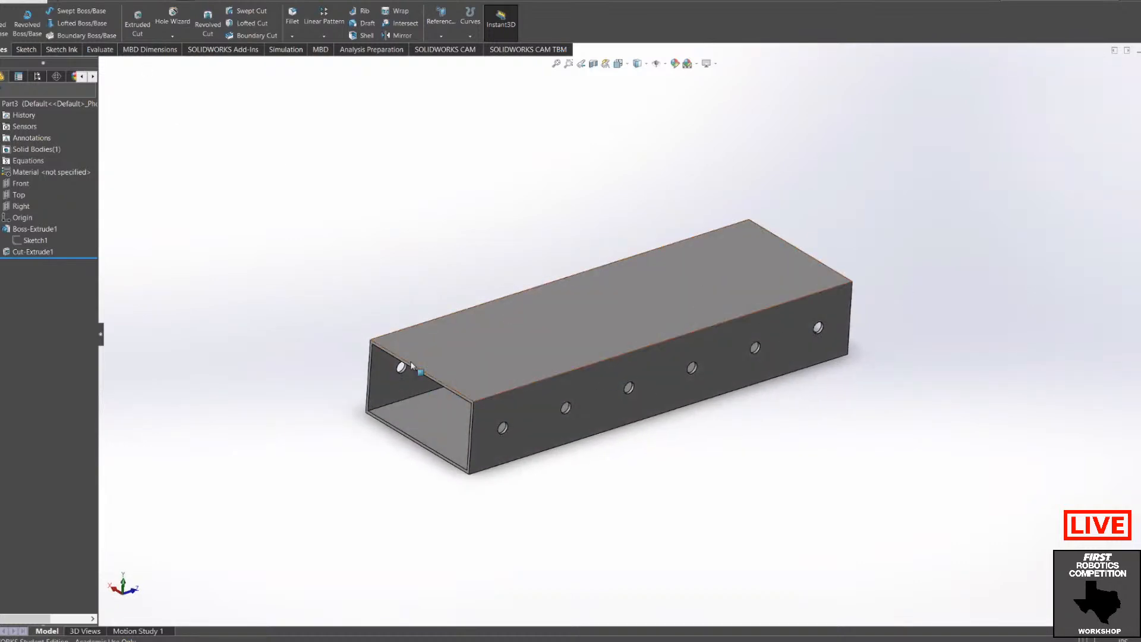
scroll(574, 402, down, 3)
scroll(693, 420, up, 2)
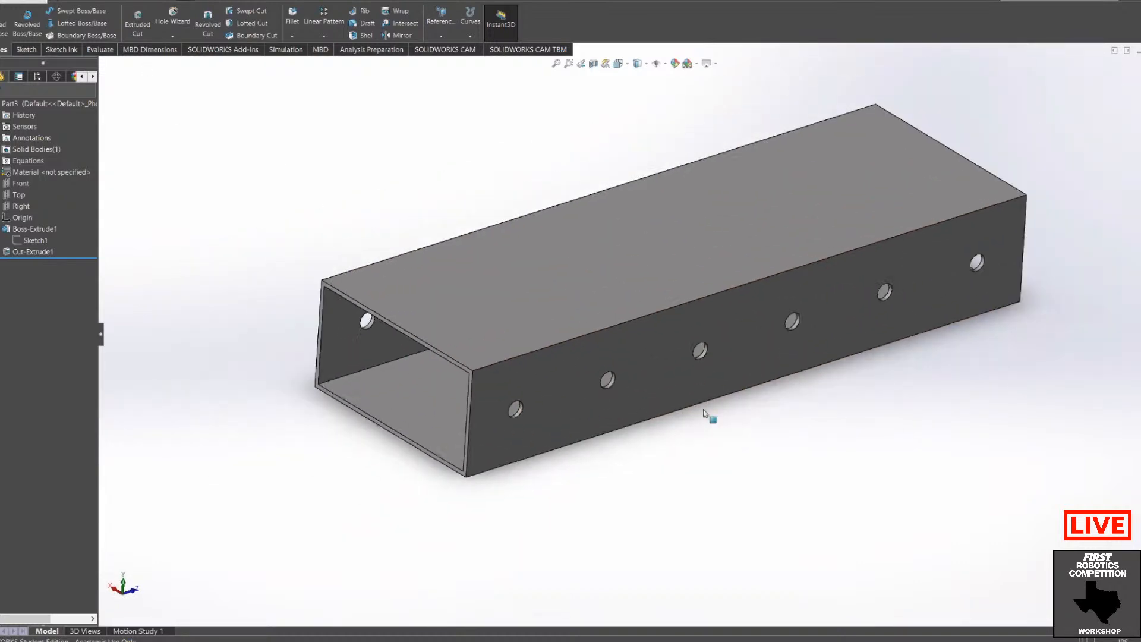
middle_drag(703, 411, 708, 269)
scroll(779, 266, up, 6)
scroll(711, 282, down, 5)
scroll(542, 372, up, 3)
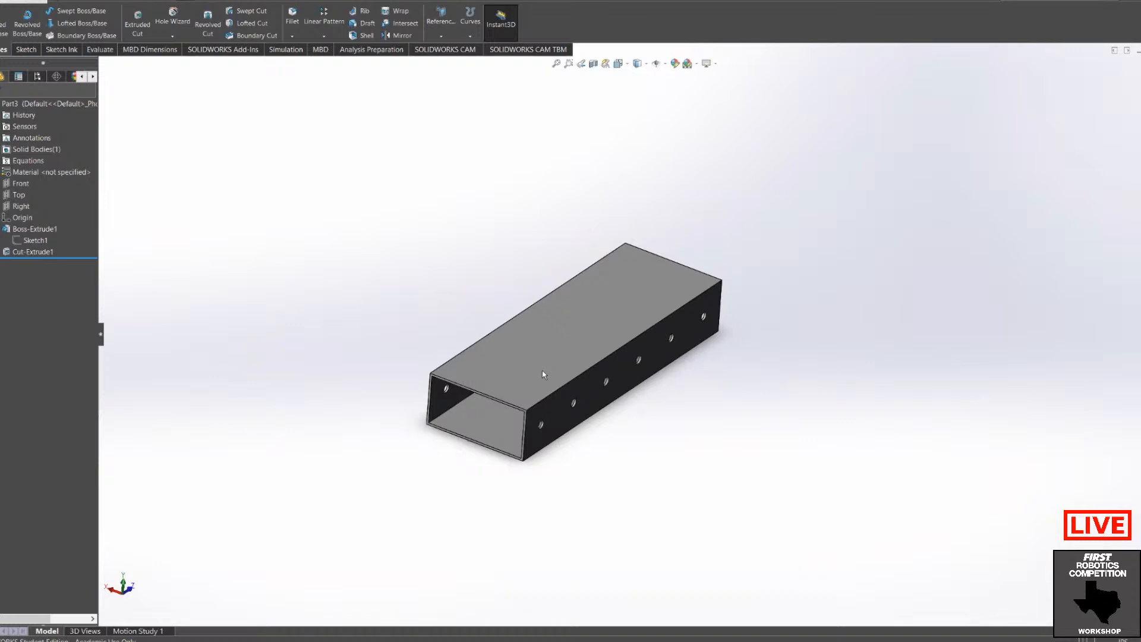
scroll(551, 403, down, 2)
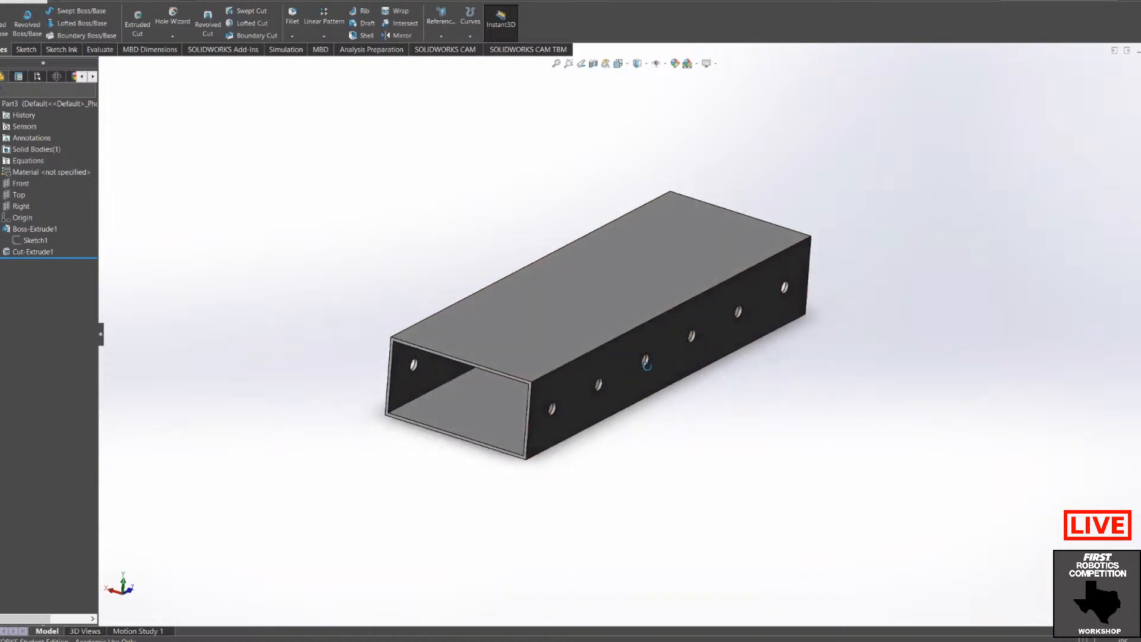
middle_drag(647, 365, 638, 376)
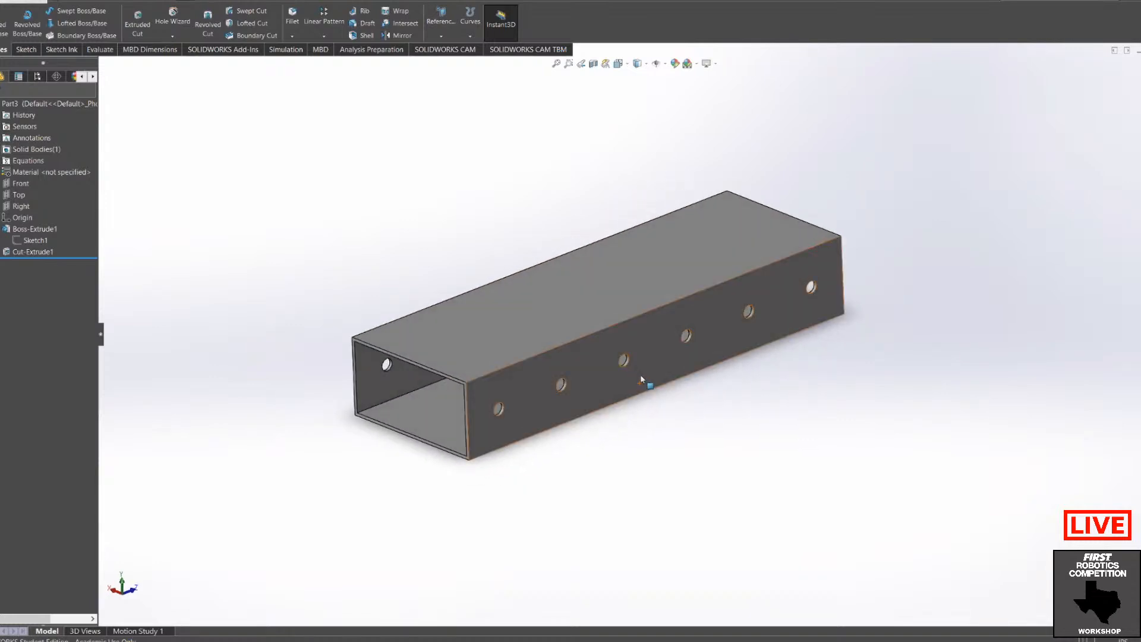
Step: Set the tube to the isometric view and look over the whole part
key(space)
click(504, 421)
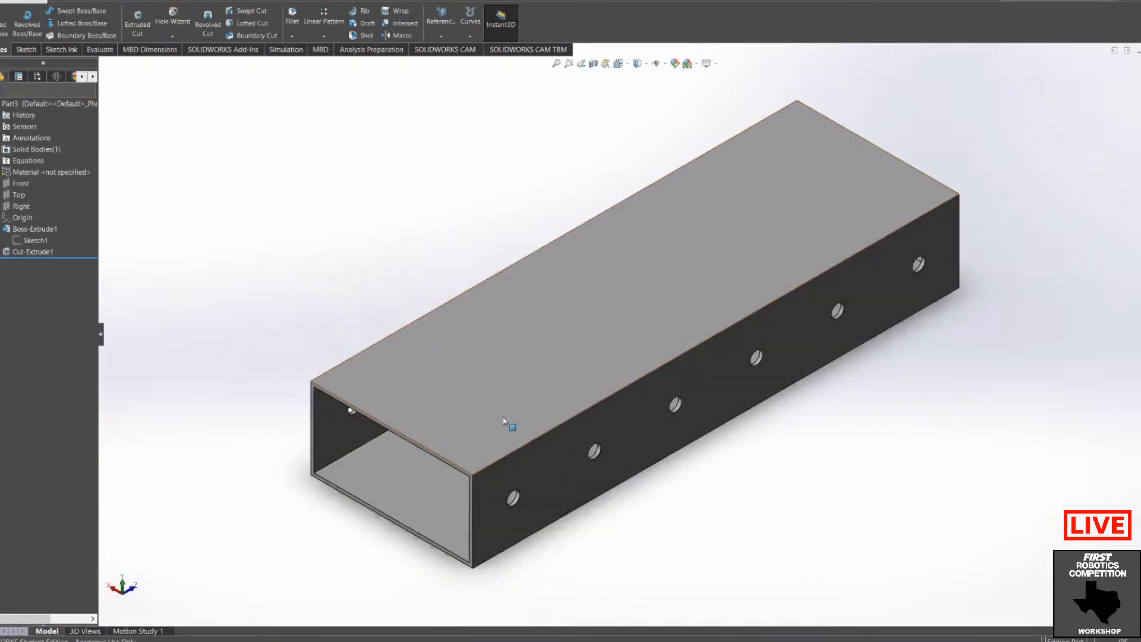
scroll(533, 465, down, 2)
scroll(535, 465, up, 4)
scroll(721, 269, down, 1)
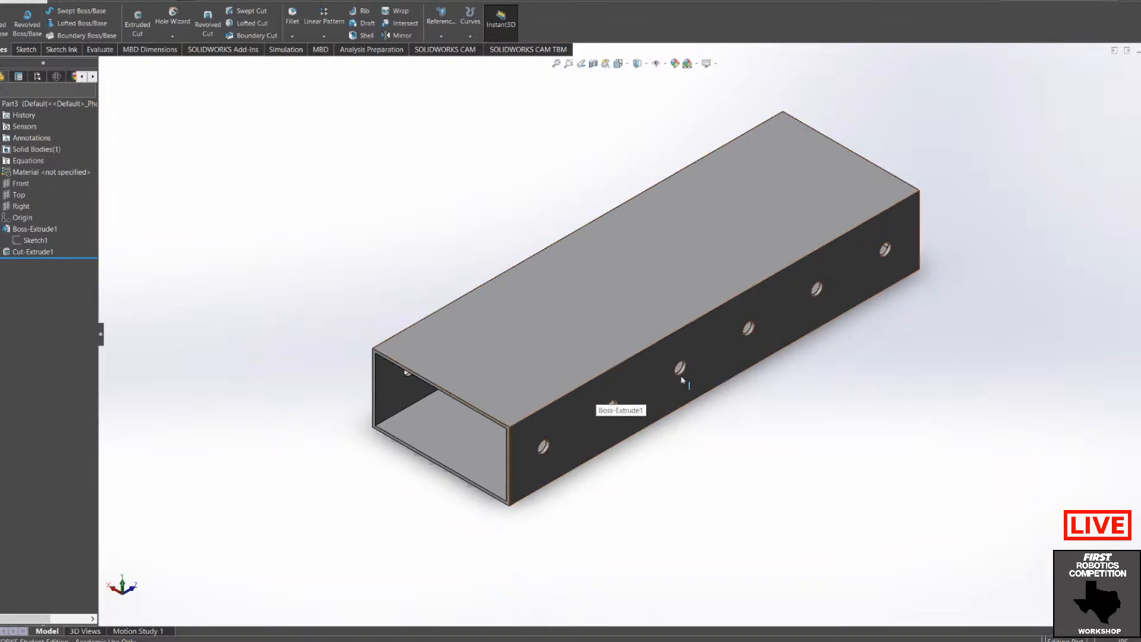
scroll(631, 345, up, 2)
scroll(630, 345, down, 2)
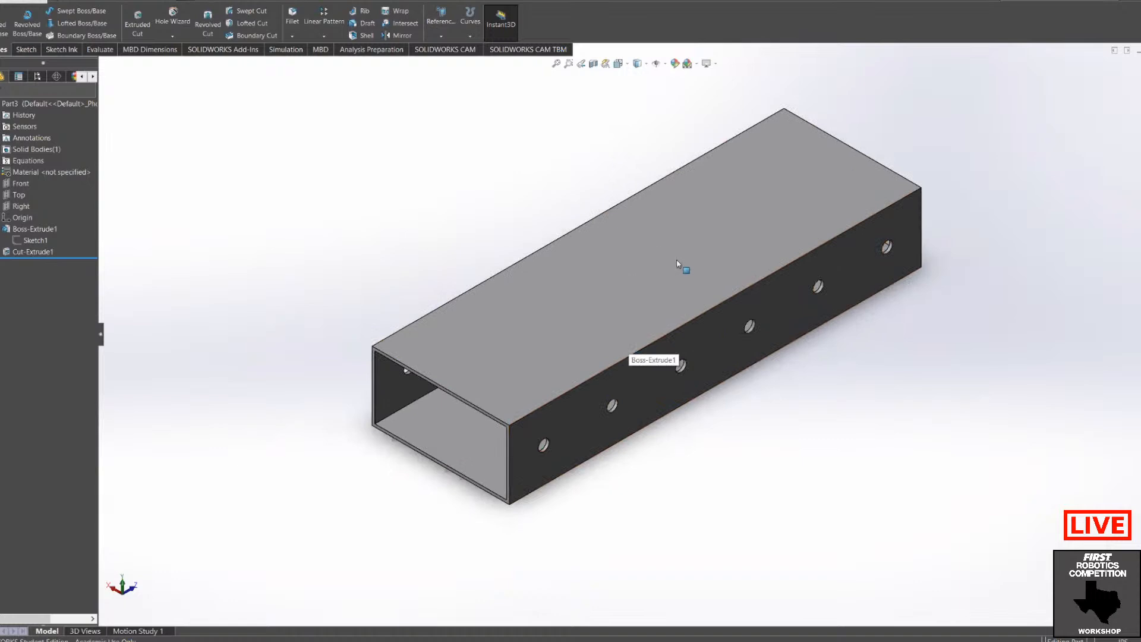
Step: Save the part as VersaFrame2x1 in the CAD\FRC folder on drive D
click(138, 1)
click(154, 23)
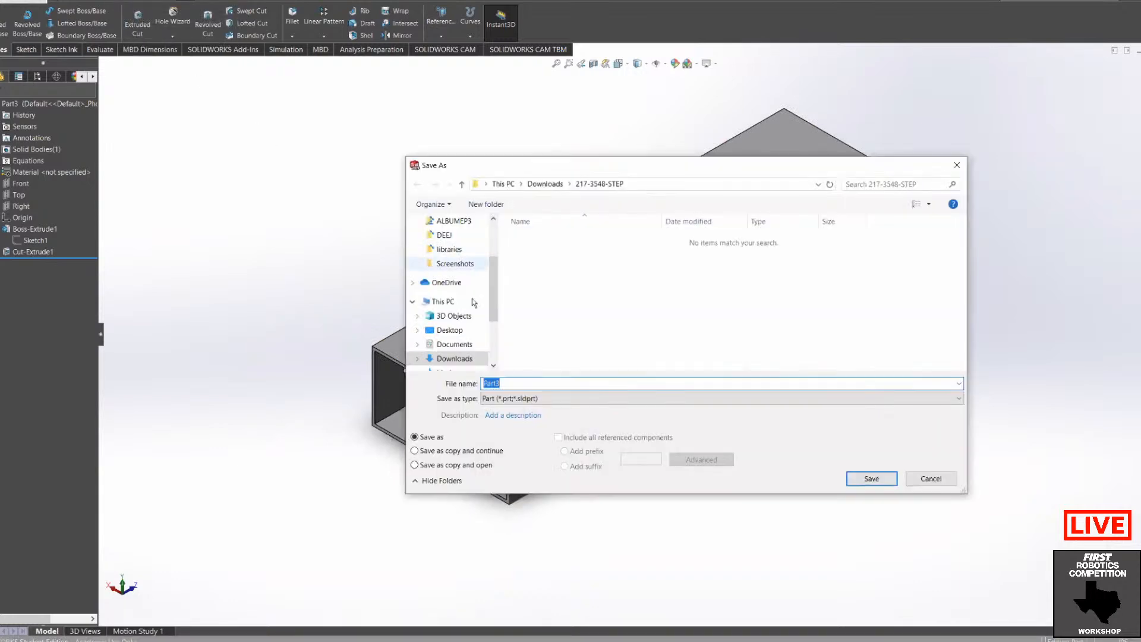
scroll(455, 351, down, 2)
click(449, 336)
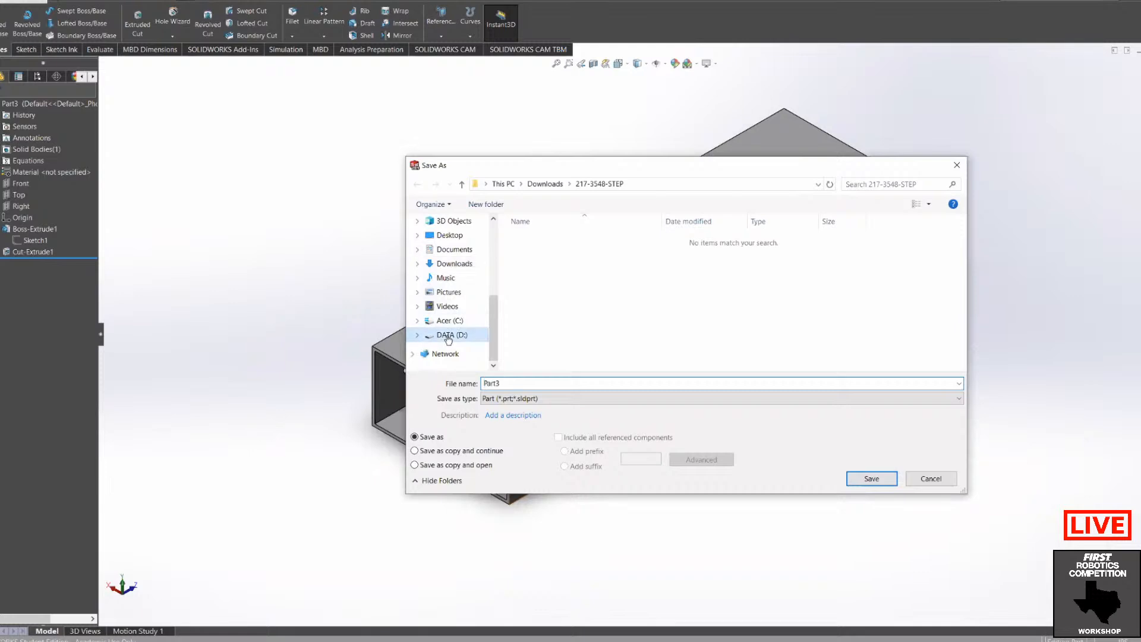
double_click(548, 268)
click(525, 291)
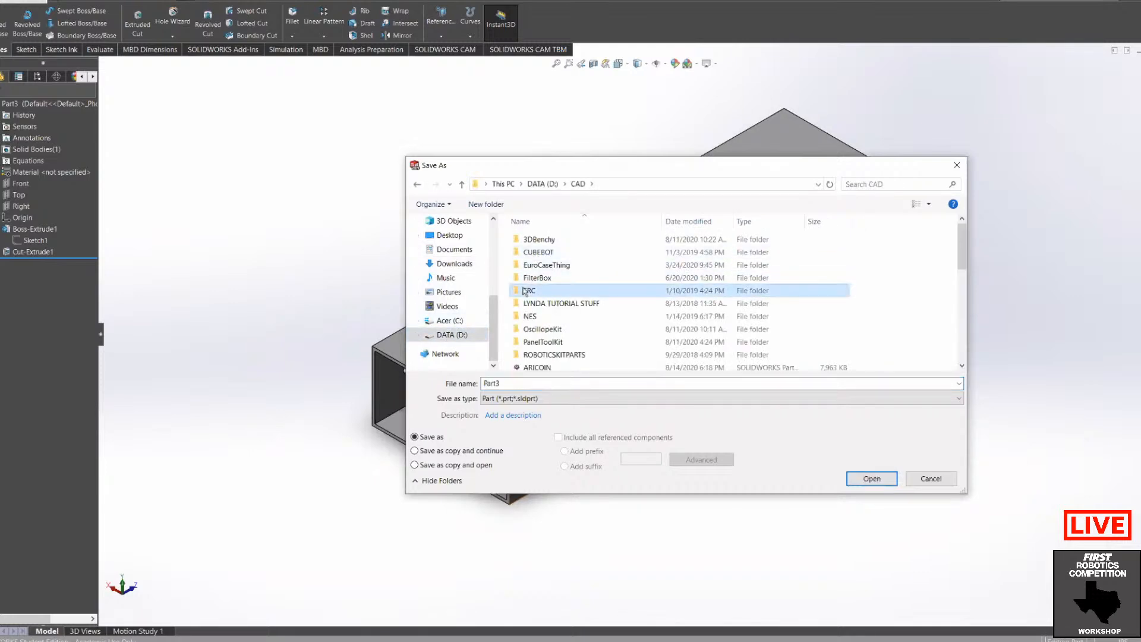
double_click(526, 291)
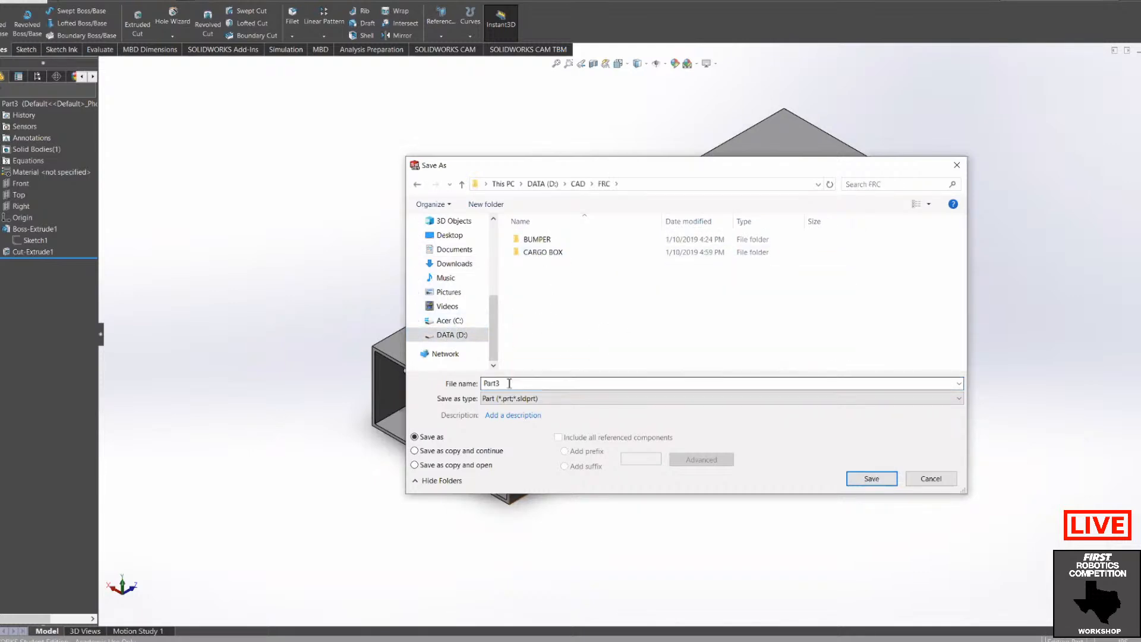
double_click(550, 383)
key(BackSpace)
text(Versa)
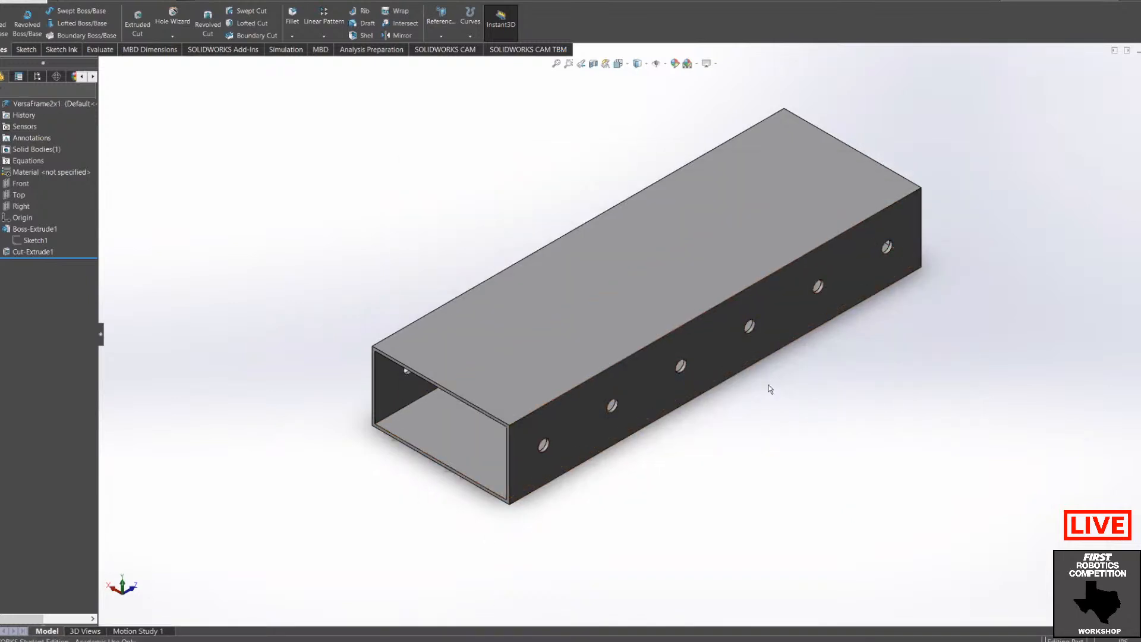
scroll(687, 297, up, 3)
scroll(684, 281, down, 3)
scroll(683, 278, up, 1)
scroll(654, 315, up, 2)
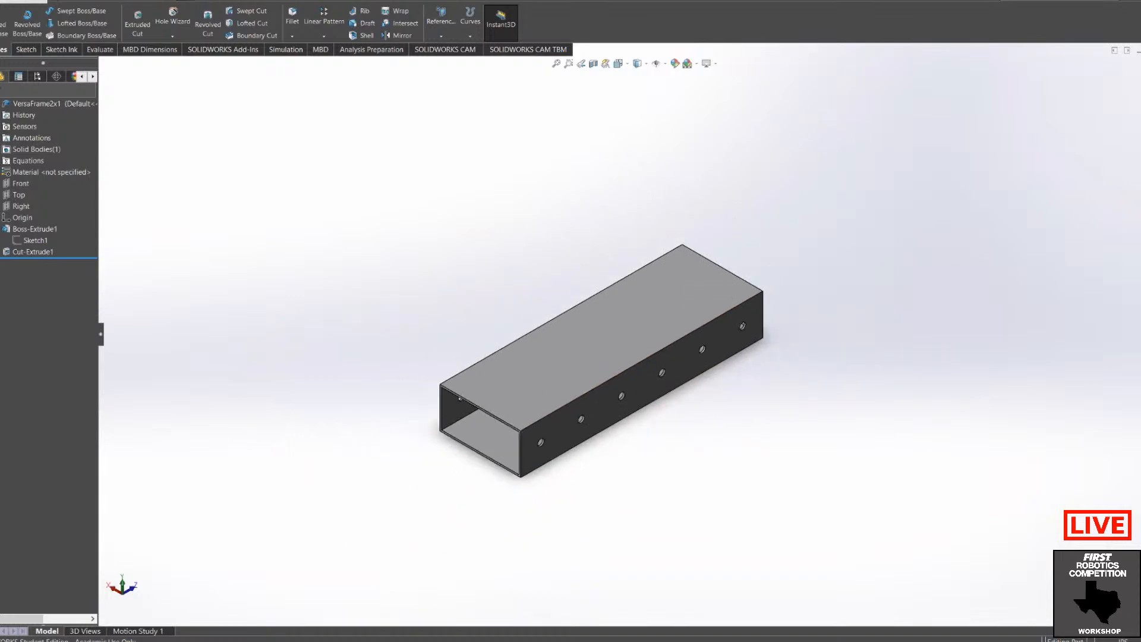
scroll(619, 365, up, 2)
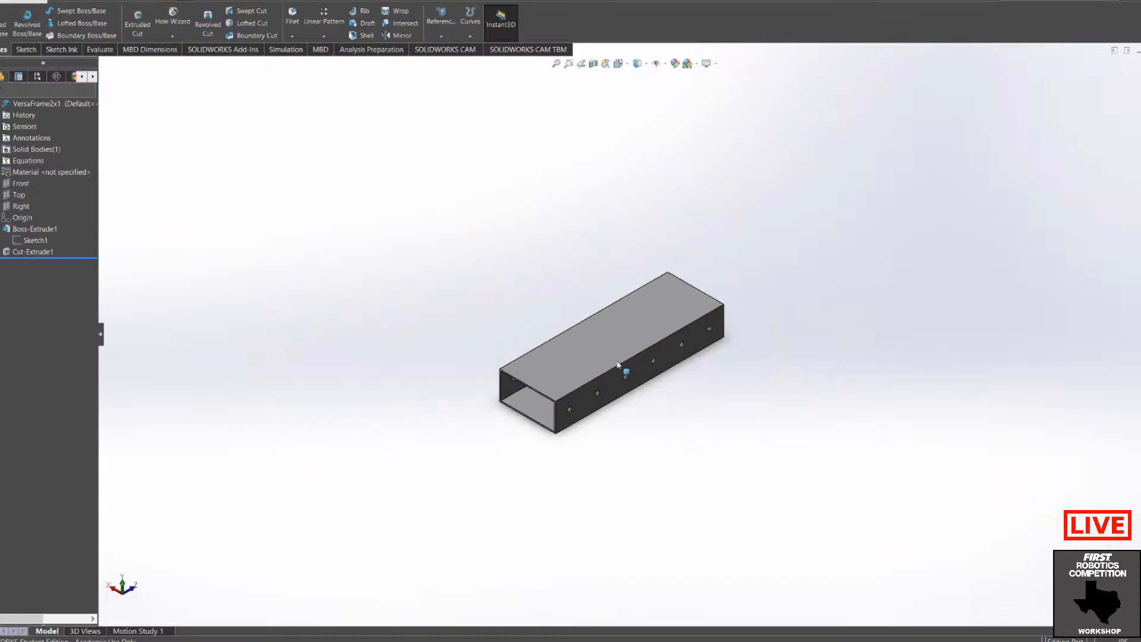
scroll(615, 356, down, 3)
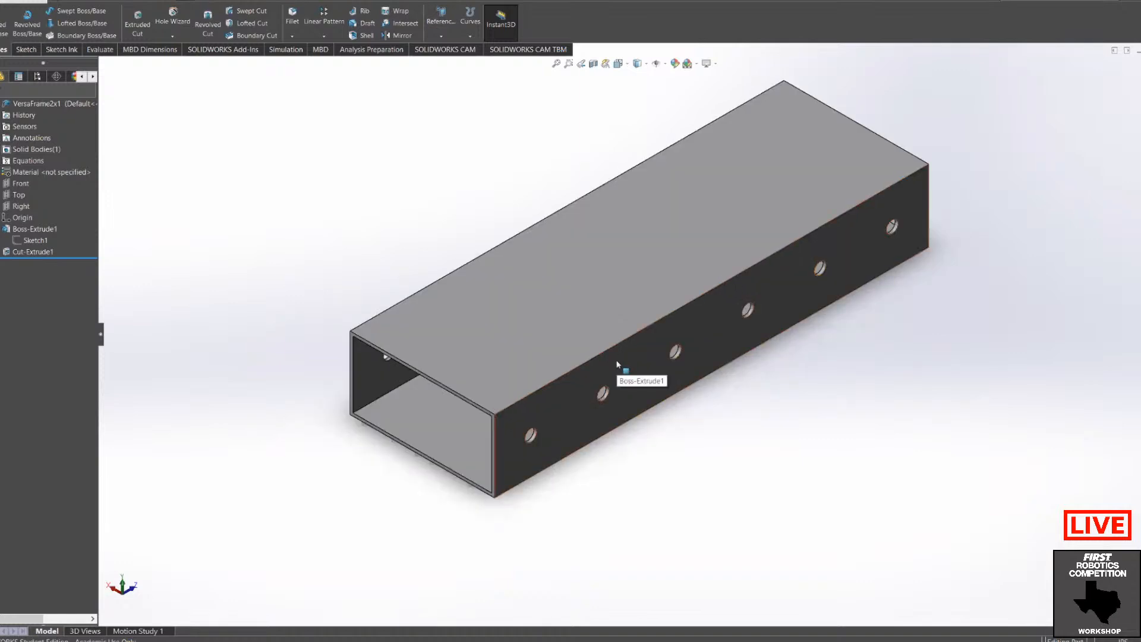
scroll(617, 352, down, 1)
scroll(634, 336, up, 2)
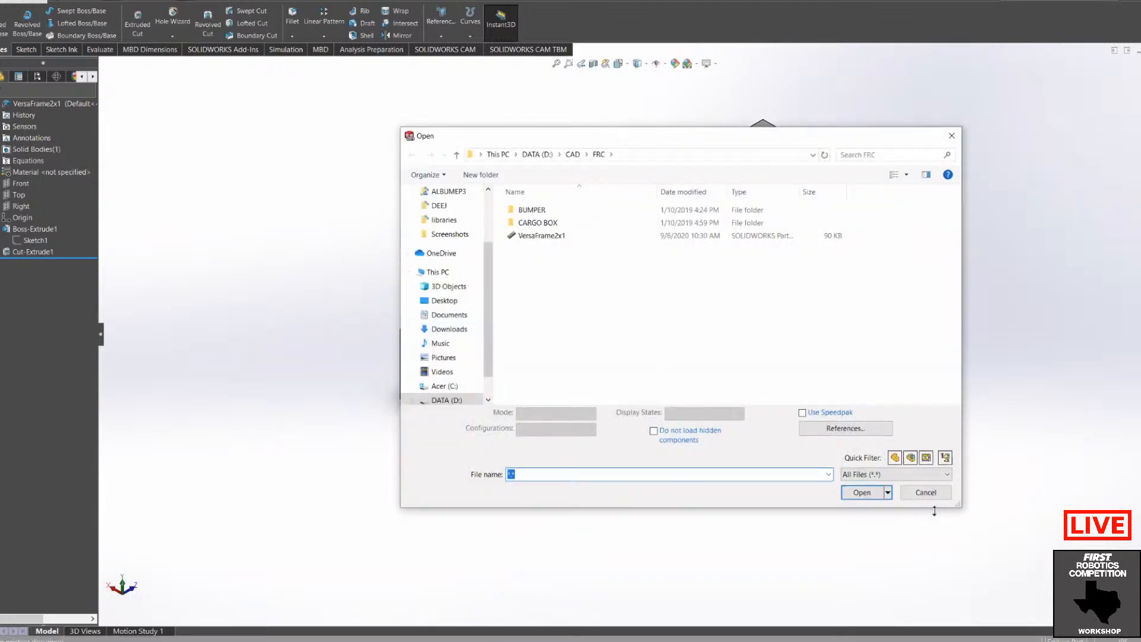
Step: Close the tube part and start opening another file
click(926, 493)
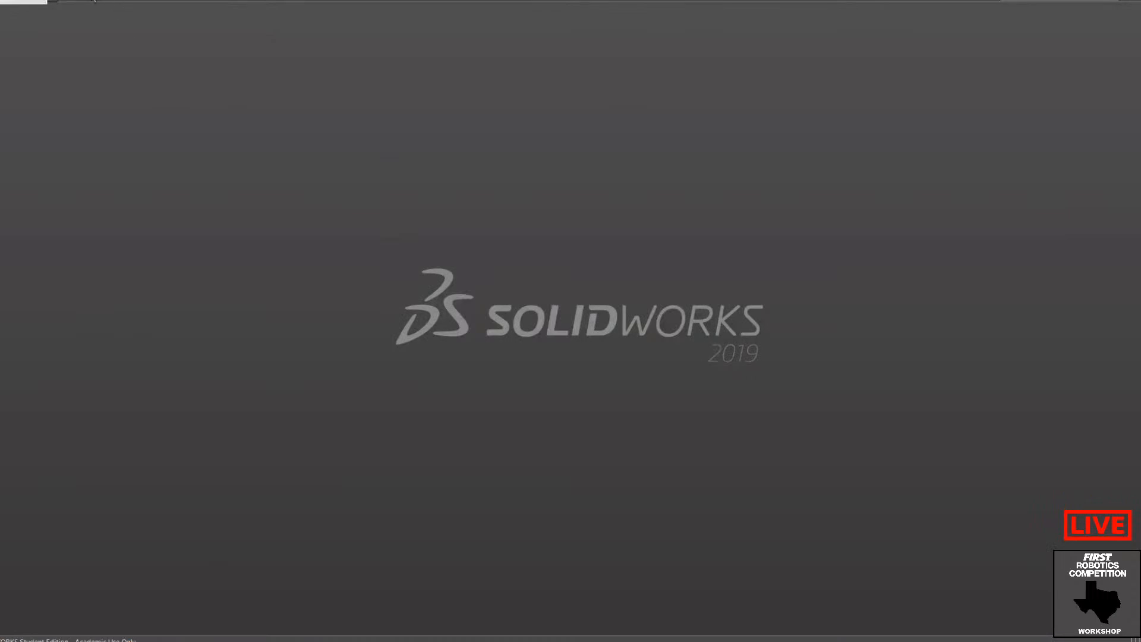
click(93, 0)
click(422, 358)
click(111, 0)
scroll(446, 251, up, 1)
scroll(445, 256, down, 1)
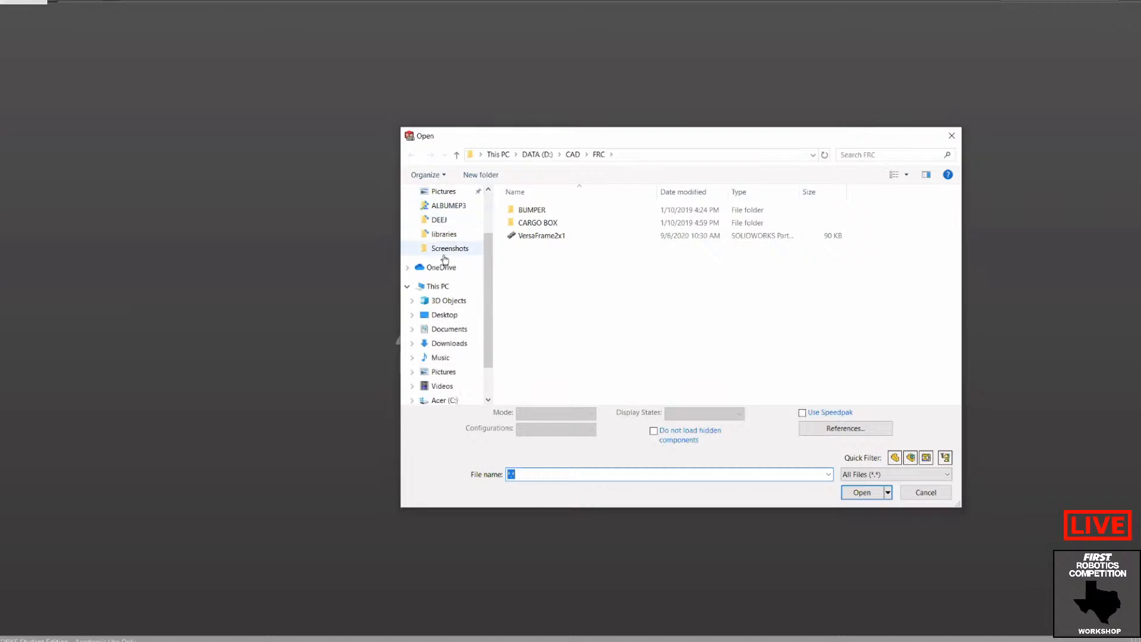
scroll(443, 274, down, 1)
scroll(424, 333, up, 2)
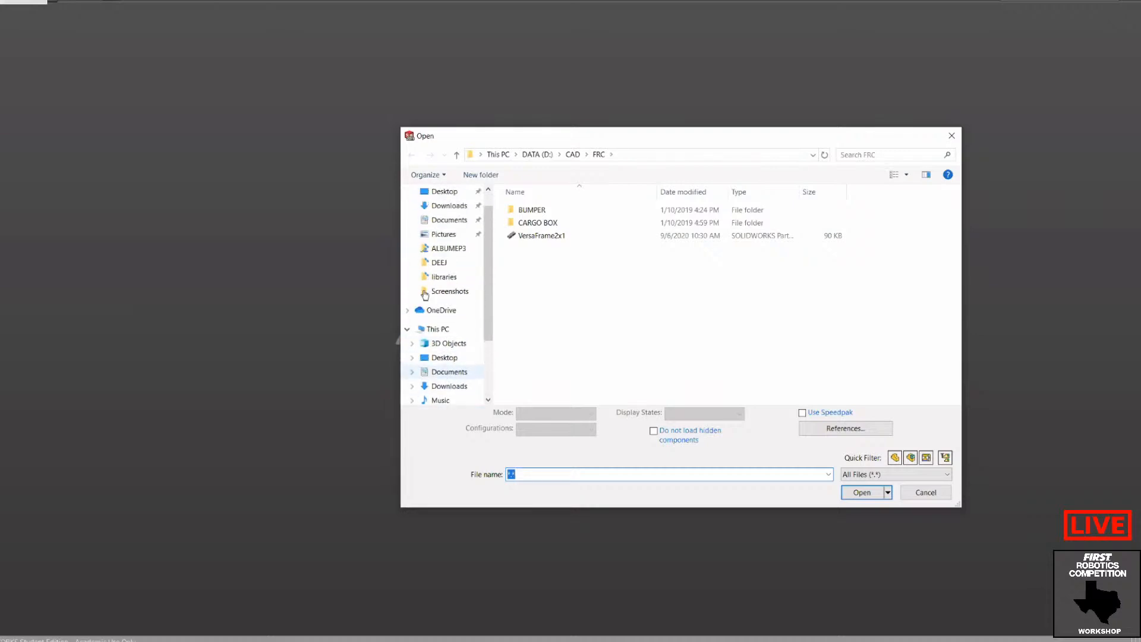
scroll(433, 212, up, 1)
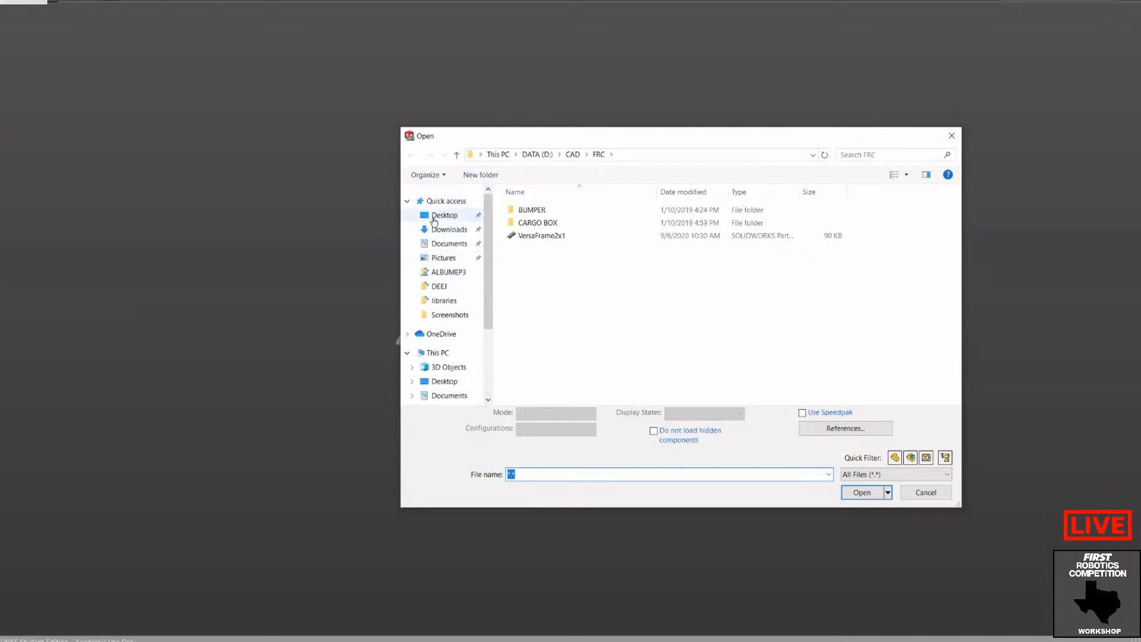
Step: Open TheMachine assembly from the FINAL folder of 2020 INFINITE RECHARGE in FRC 8053 CAD, starting from the Desktop's Google Drive shortcut
click(433, 218)
scroll(517, 321, down, 5)
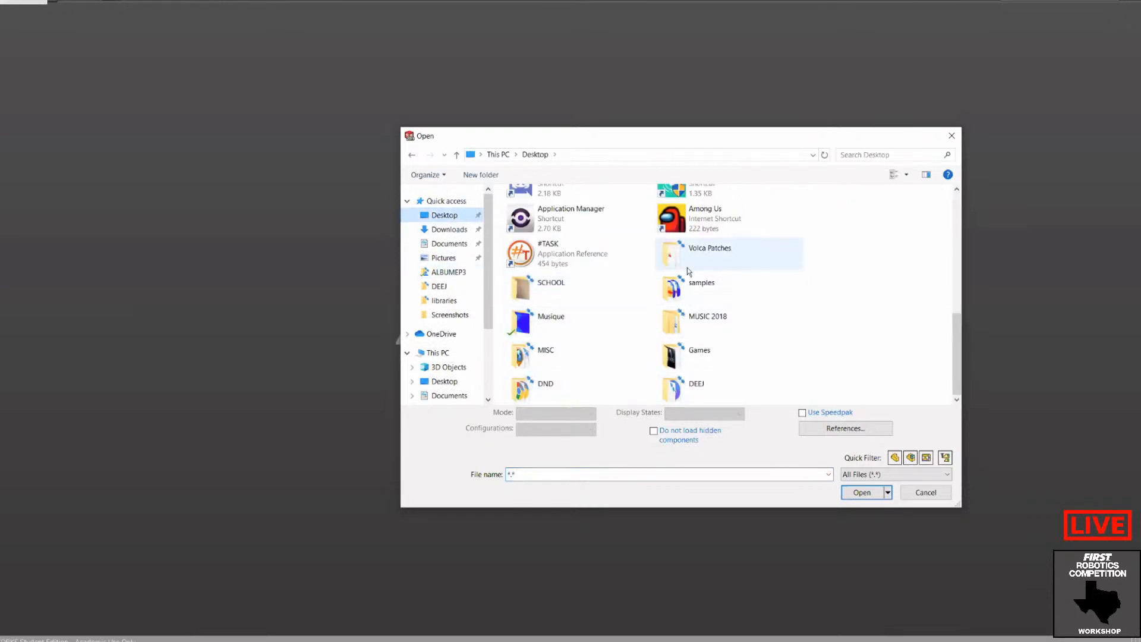
scroll(686, 357, up, 5)
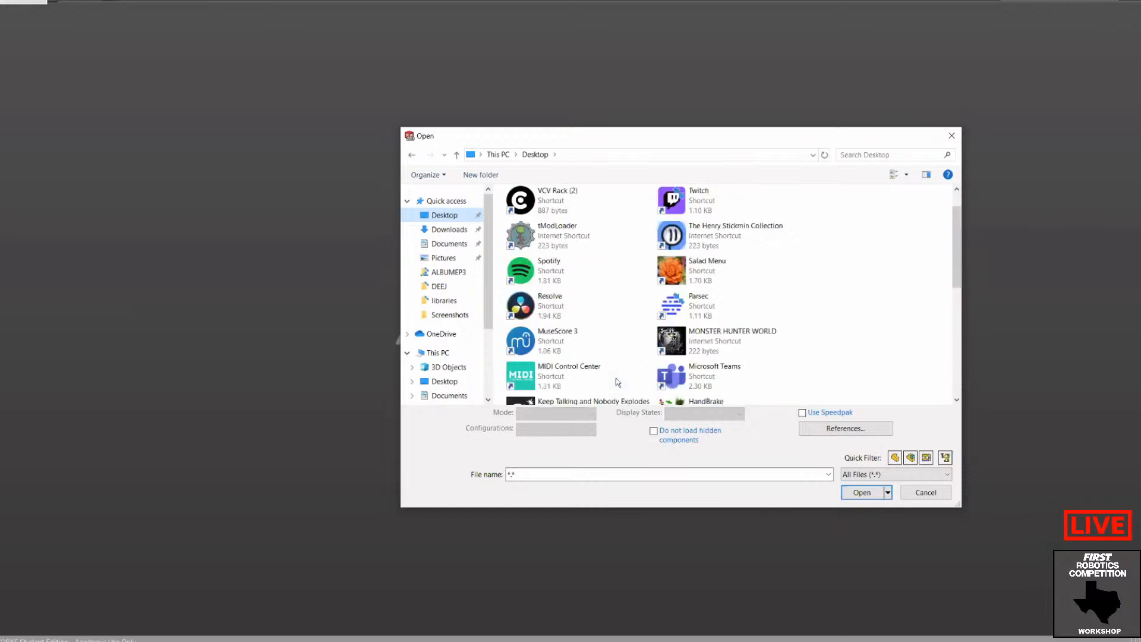
click(589, 364)
double_click(528, 211)
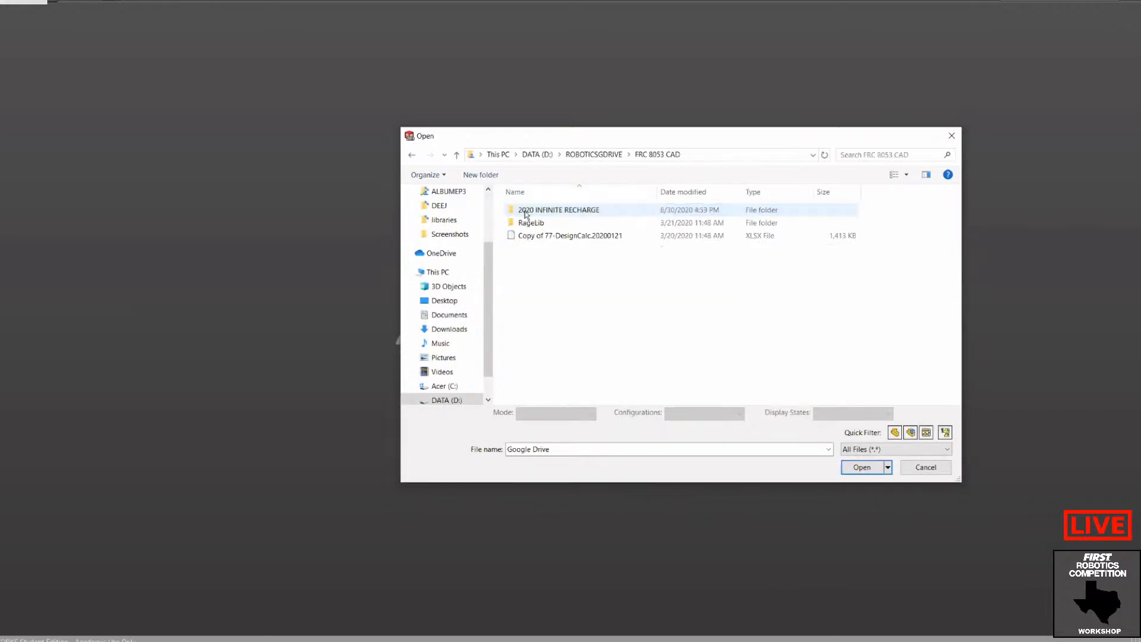
double_click(528, 210)
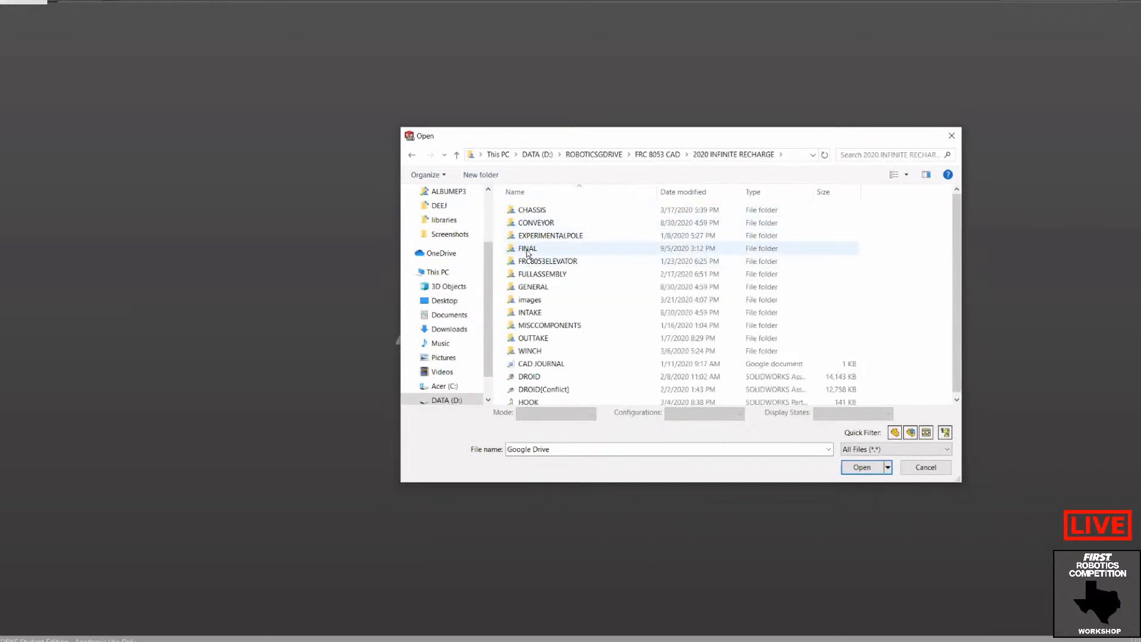
double_click(528, 248)
double_click(532, 288)
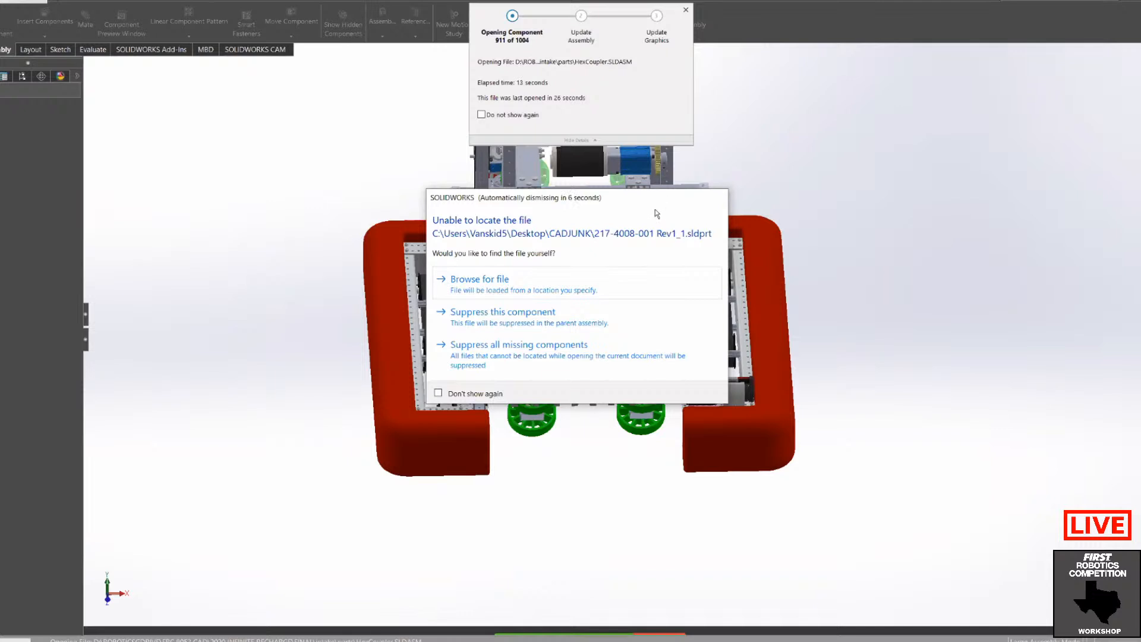
Step: Suppress all missing components while the assembly loads, and dismiss the CAM error and the rebuild warnings
click(533, 352)
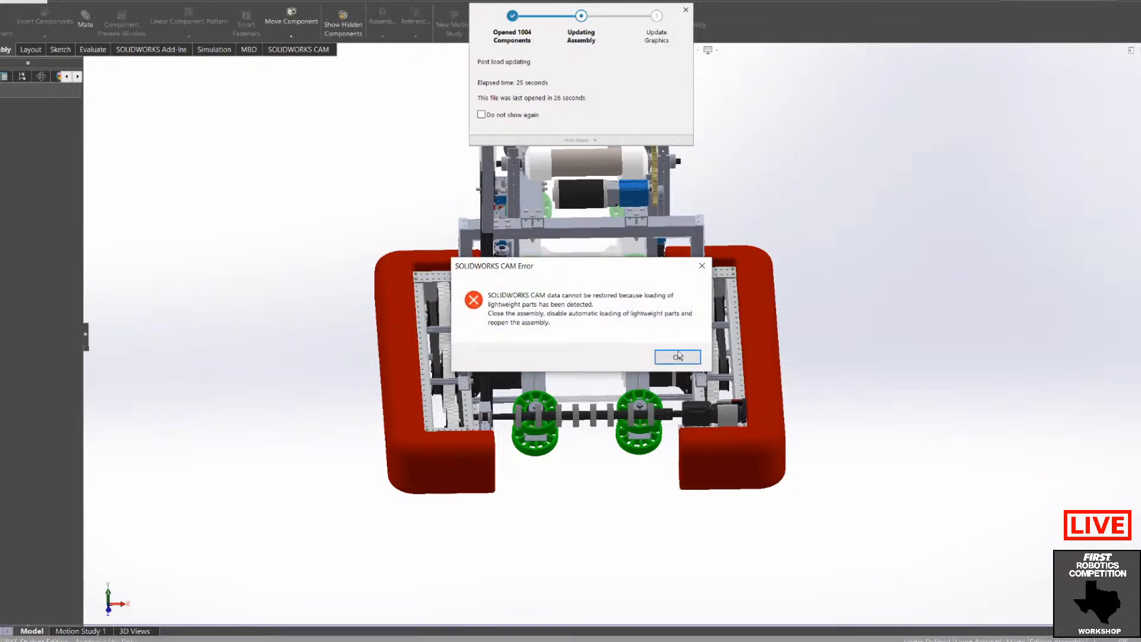
click(678, 357)
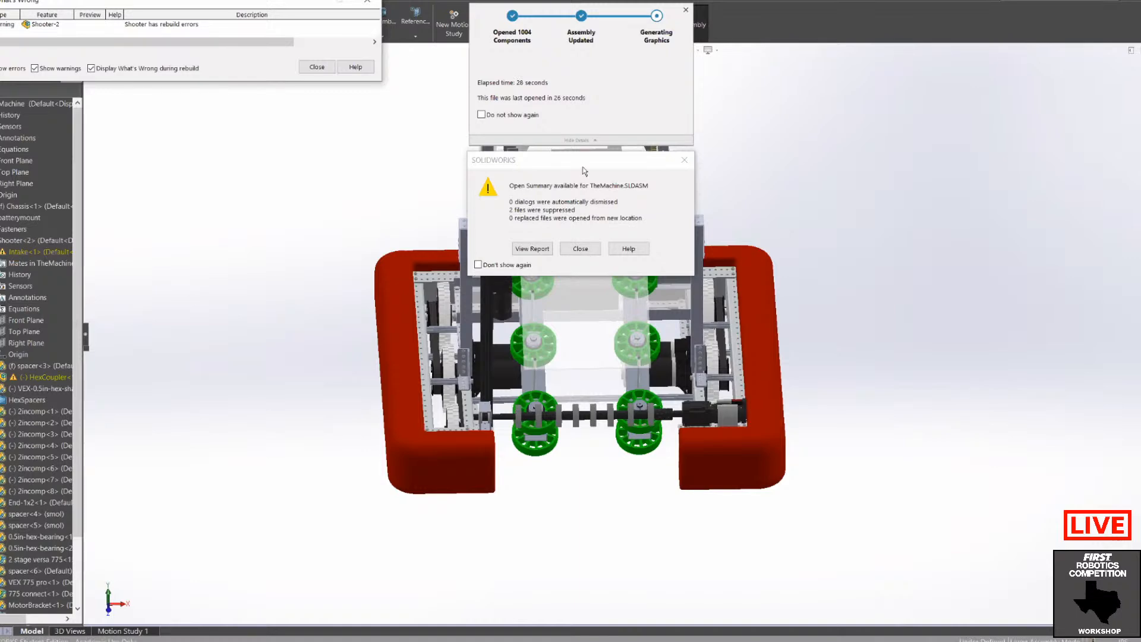
click(325, 66)
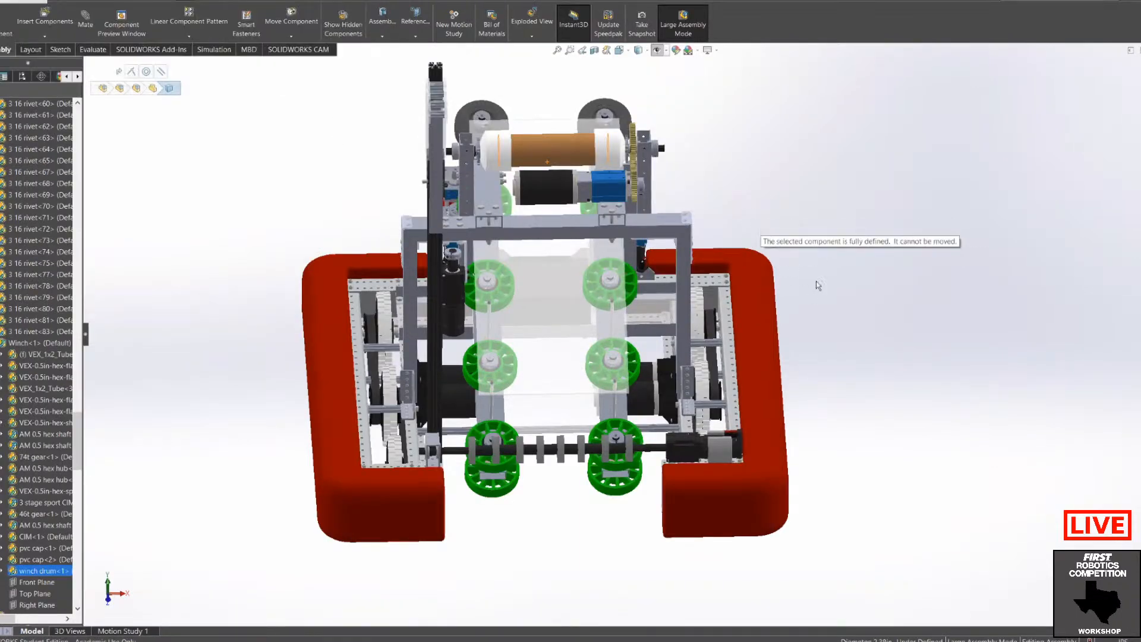
Step: Examine the robot assembly from several angles, then in isometric view look closely at its frame tubes, rollers and wheels
middle_drag(790, 307, 818, 383)
click(581, 51)
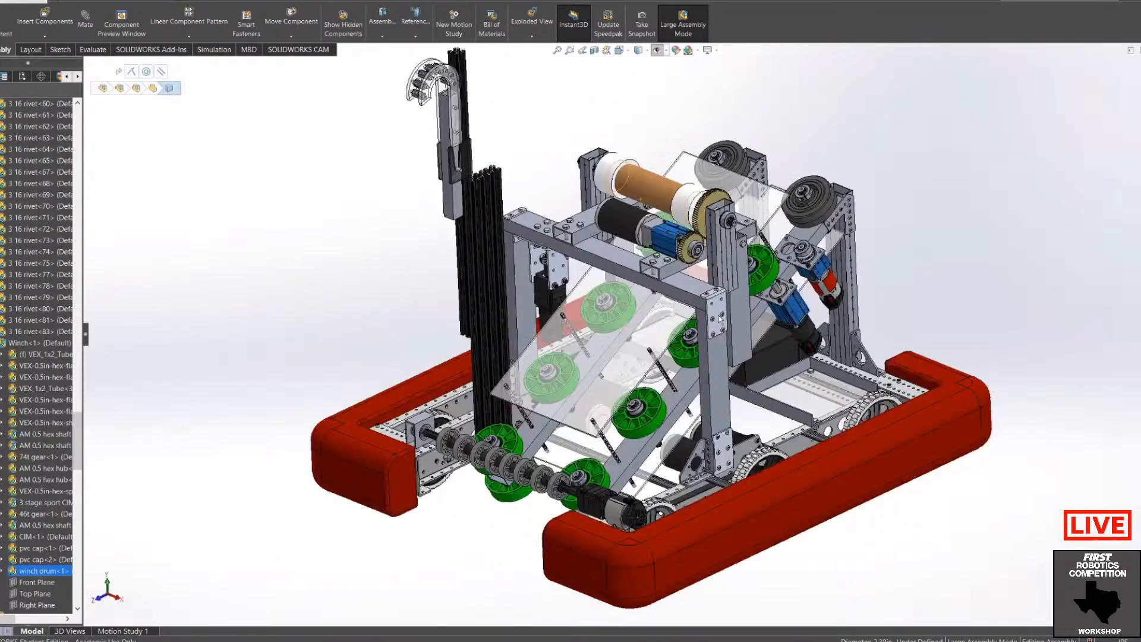
mouse_move(474, 392)
middle_down()
mouse_move(487, 393)
mouse_move(476, 375)
mouse_move(481, 395)
middle_up()
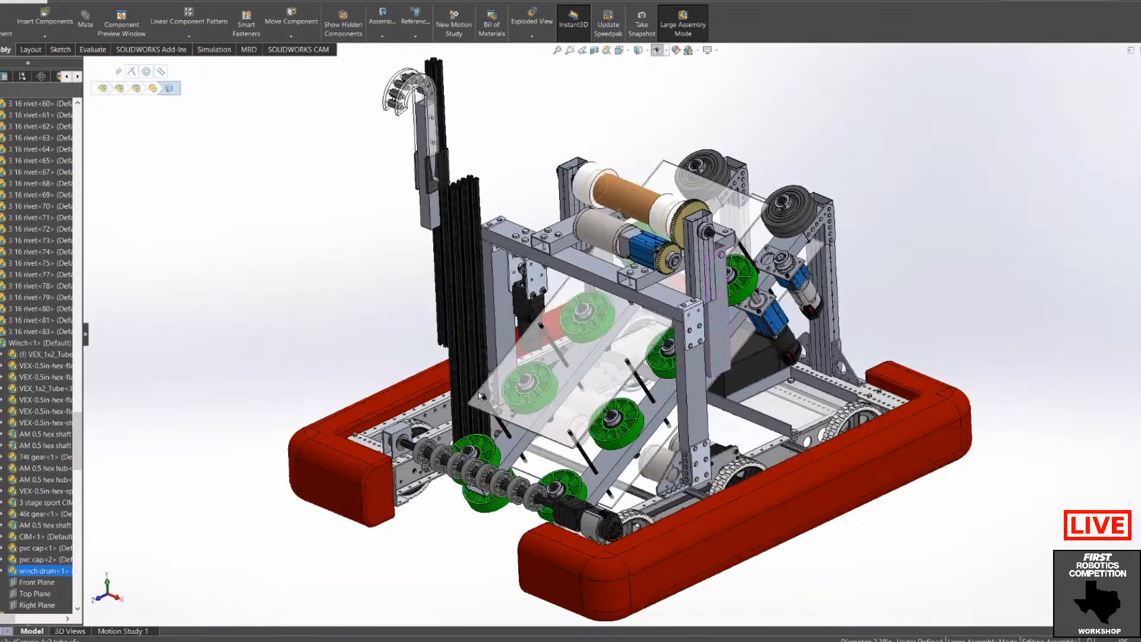
key(ctrl+7)
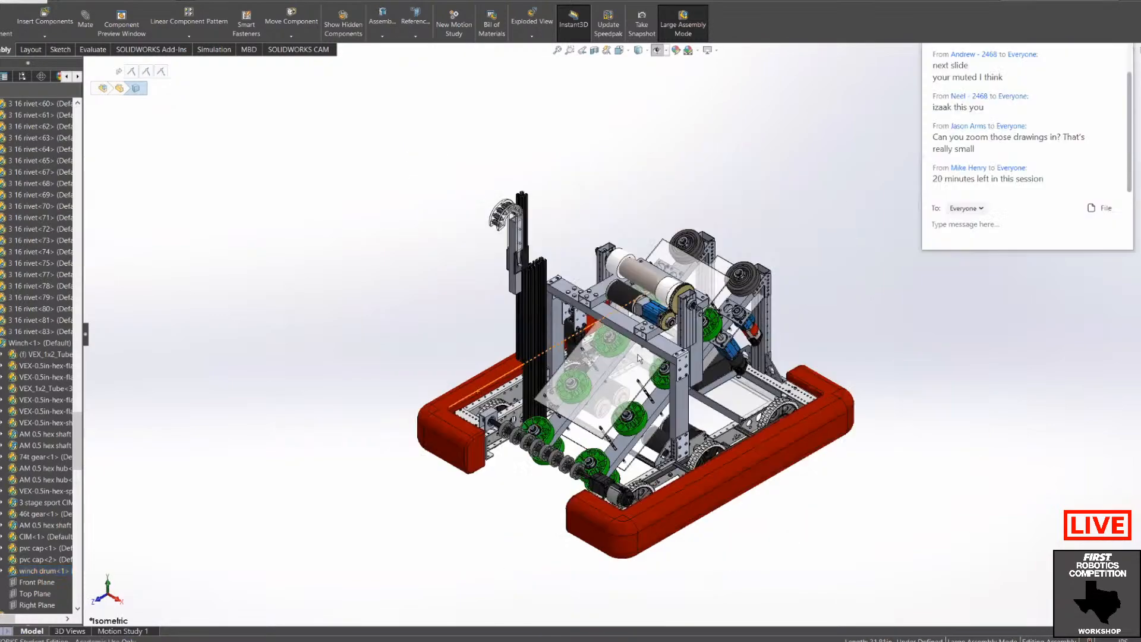
scroll(645, 396, down, 2)
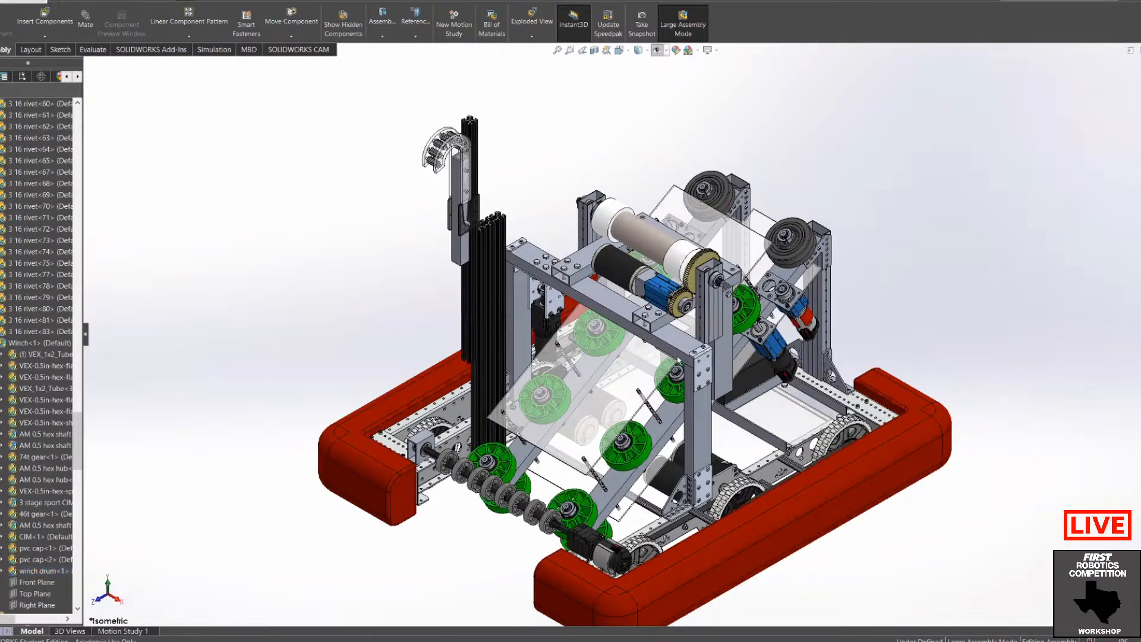
scroll(653, 215, down, 1)
scroll(629, 151, down, 1)
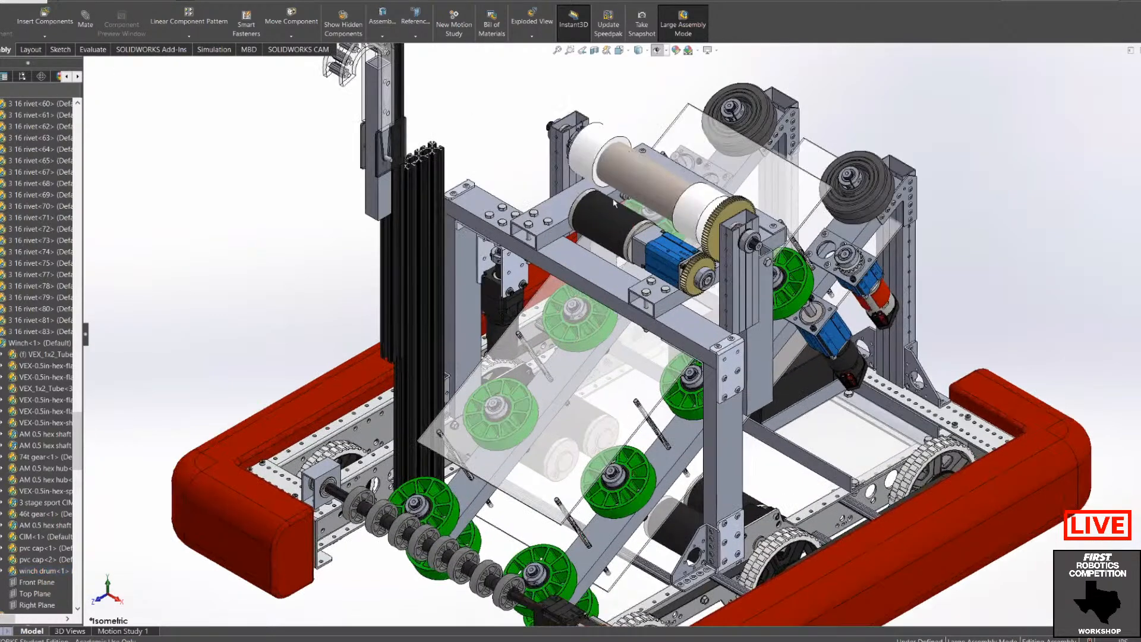
Step: Highlight the frame's upper crossbar tube and examine it with its brackets, uprights and the green wheels, both close up and in the whole robot
scroll(15, 160, up, 1)
scroll(21, 192, down, 1)
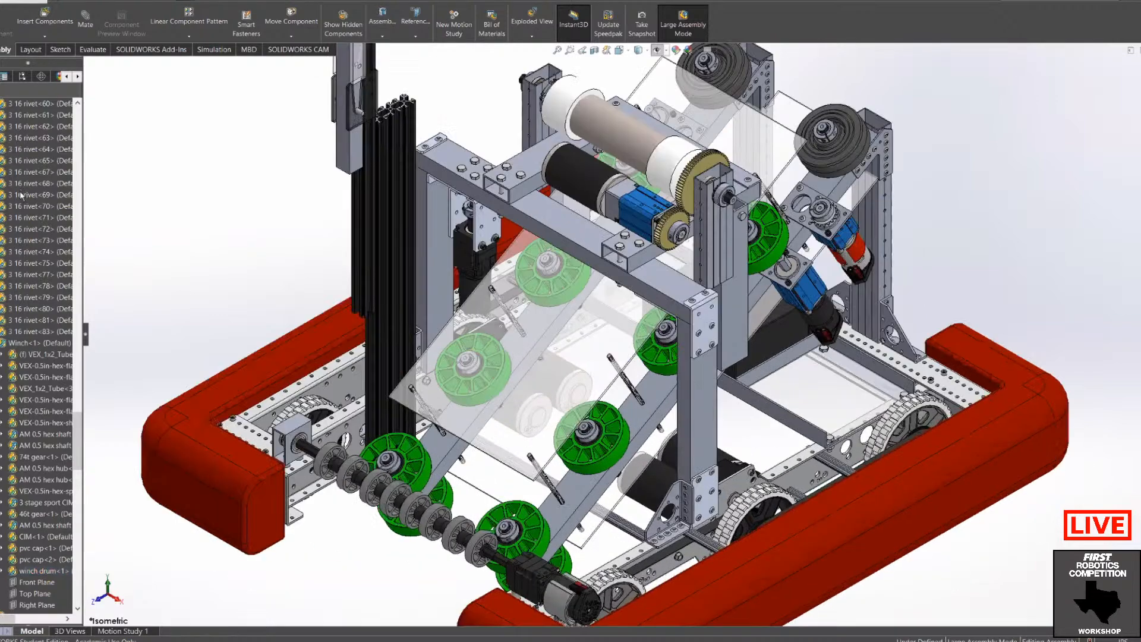
scroll(766, 461, down, 1)
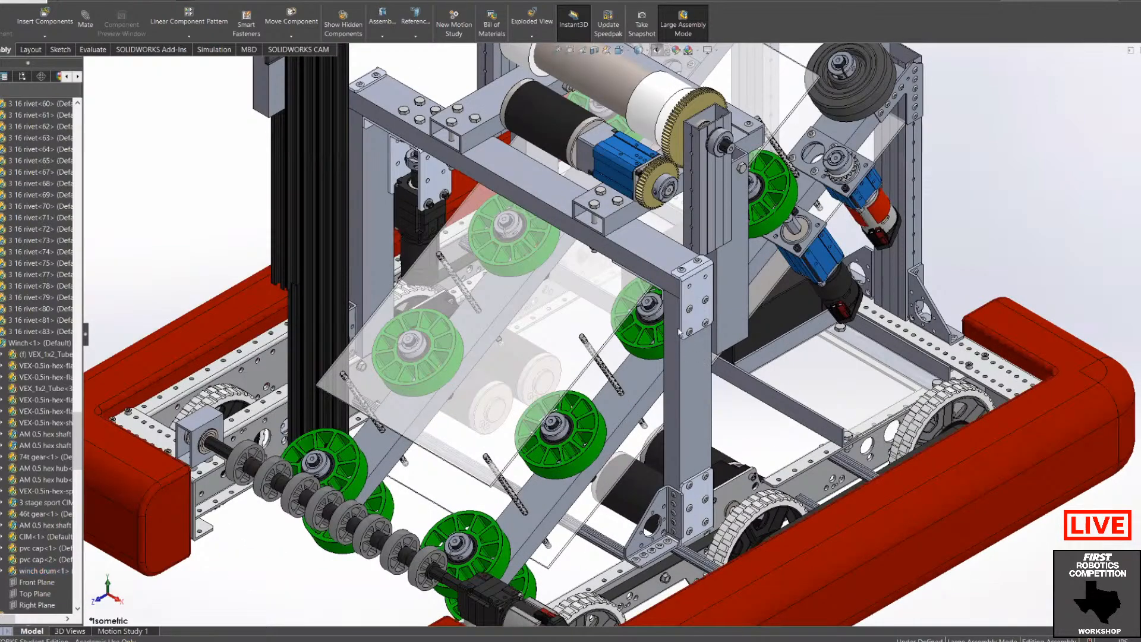
click(648, 233)
scroll(722, 378, down, 2)
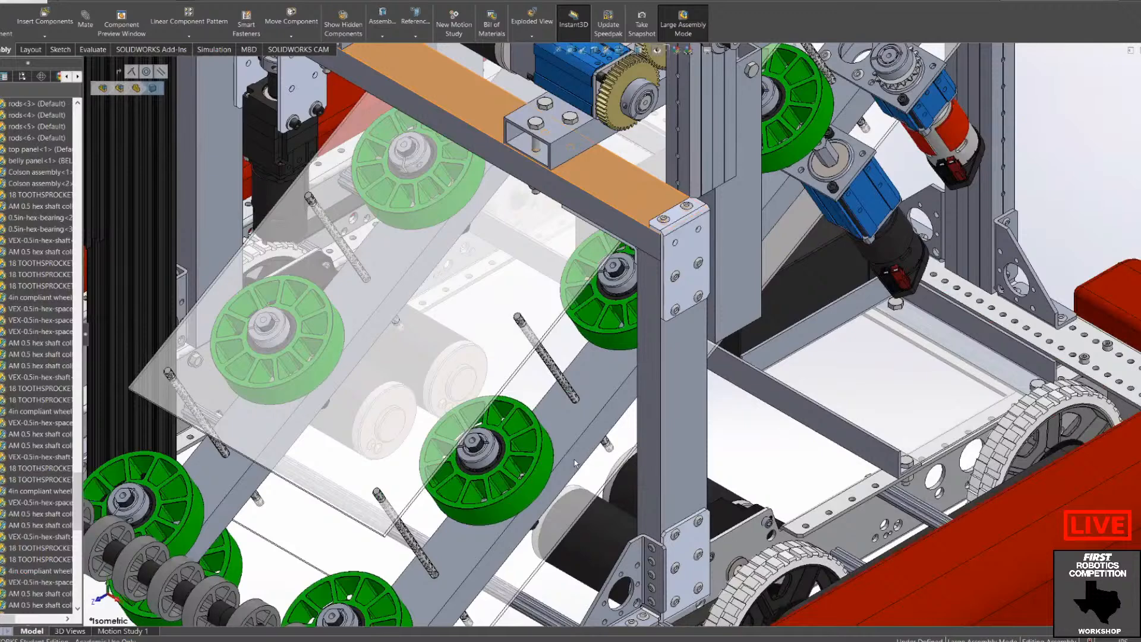
key(f)
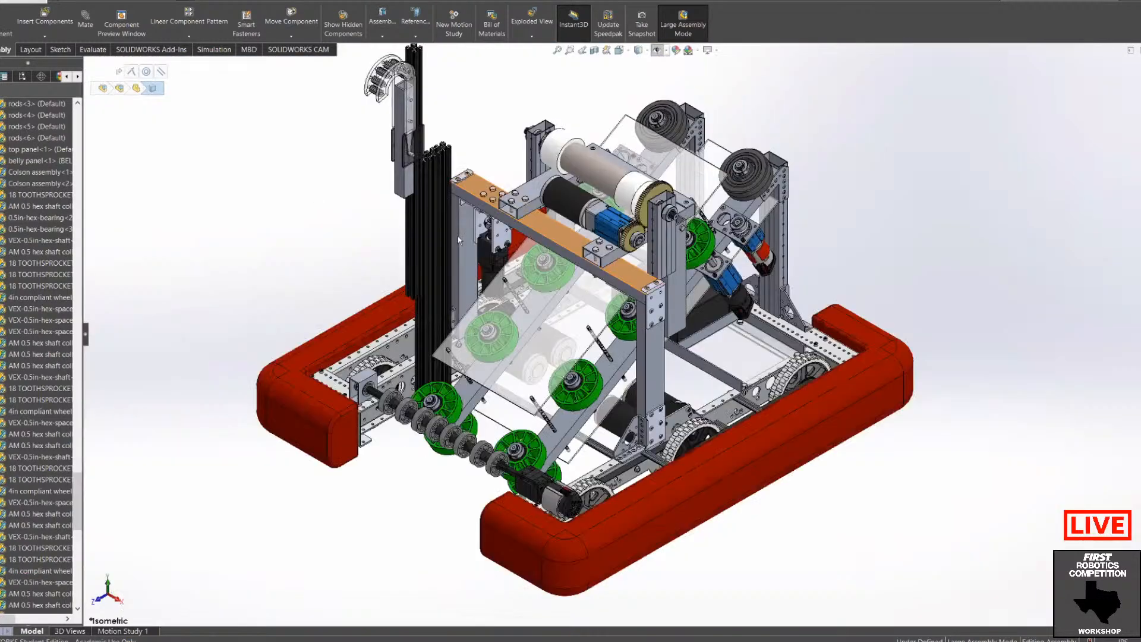
scroll(635, 205, down, 2)
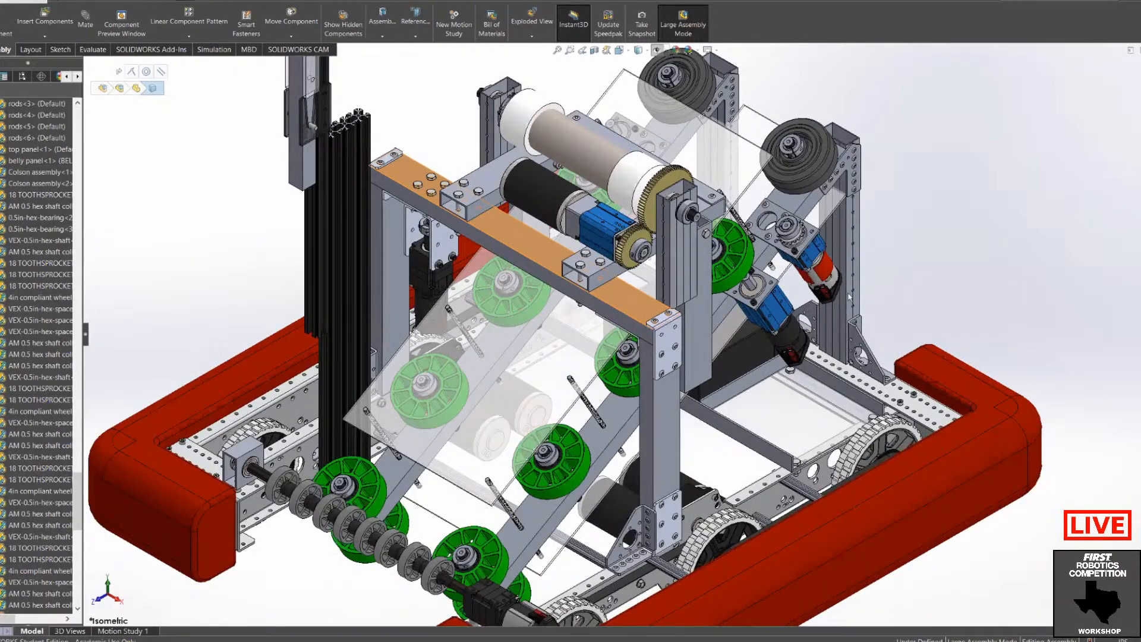
scroll(277, 410, down, 1)
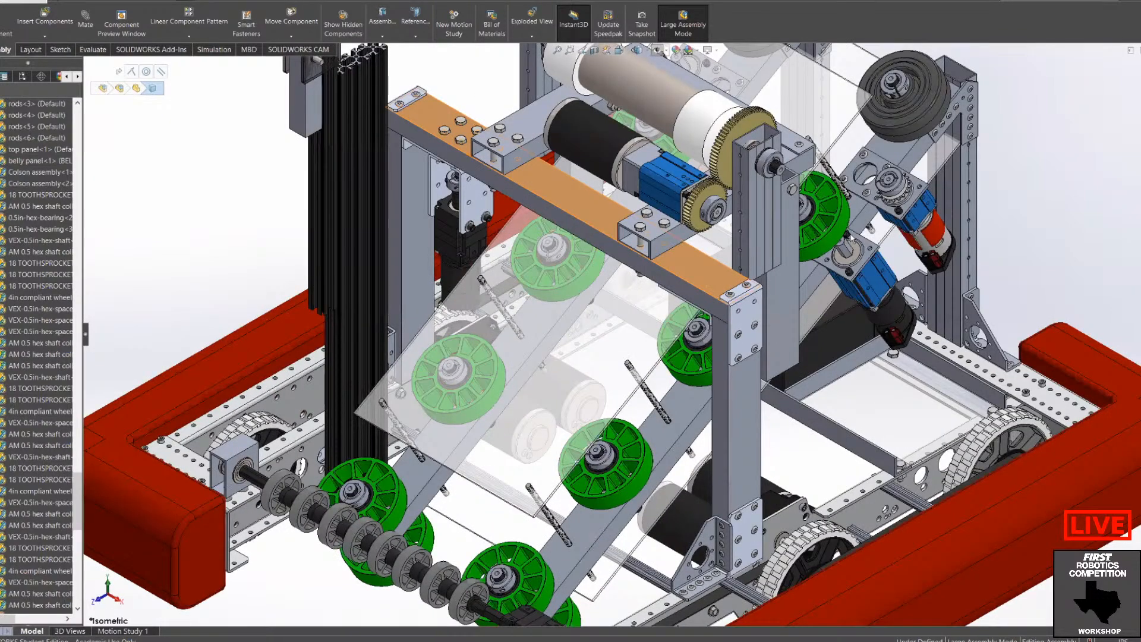
scroll(758, 298, down, 2)
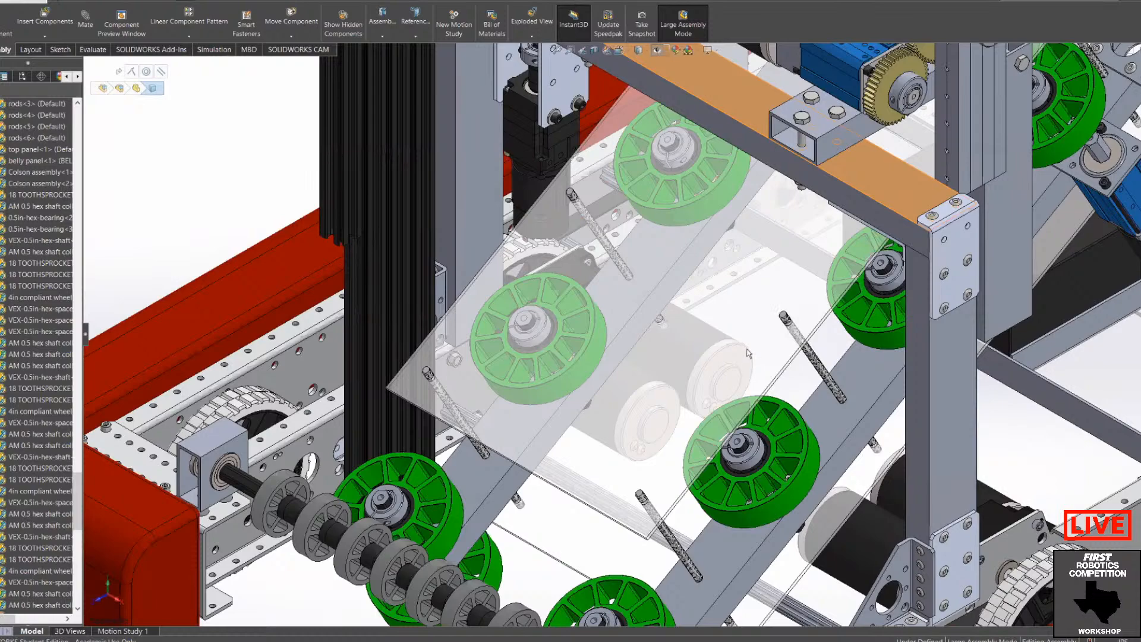
Step: Select the 775 redline motor and examine it, its blue gearbox, the neighbouring motor and the wheel drive from several angles
scroll(748, 353, down, 2)
scroll(702, 327, down, 2)
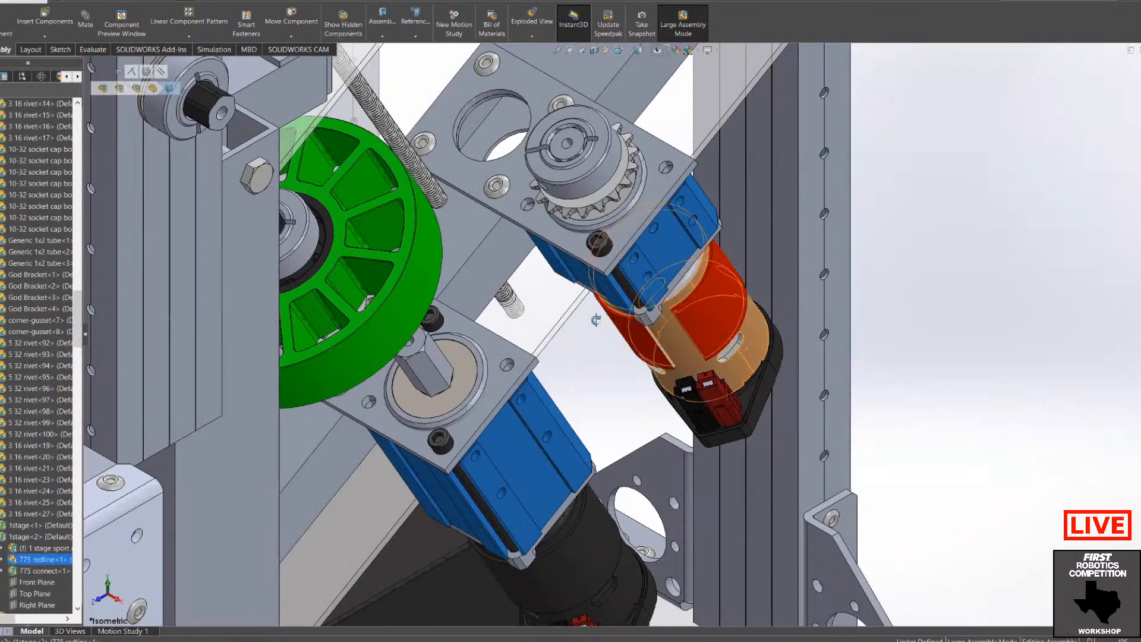
ctrl+middle_drag(689, 242, 660, 231)
middle_drag(682, 269, 563, 297)
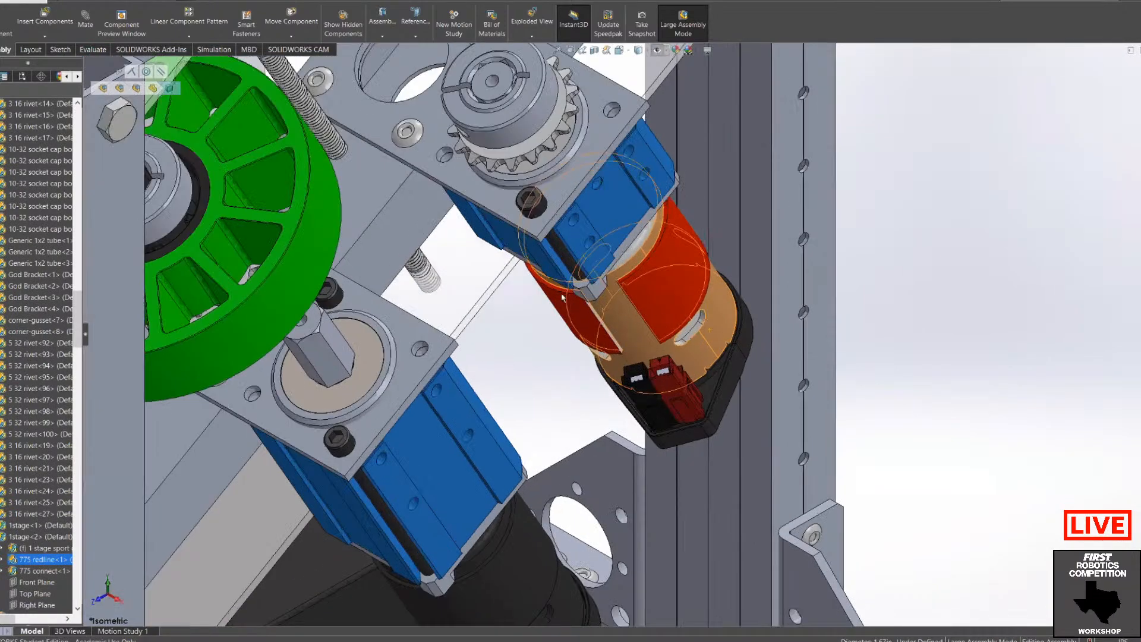
scroll(617, 287, down, 1)
scroll(665, 305, down, 2)
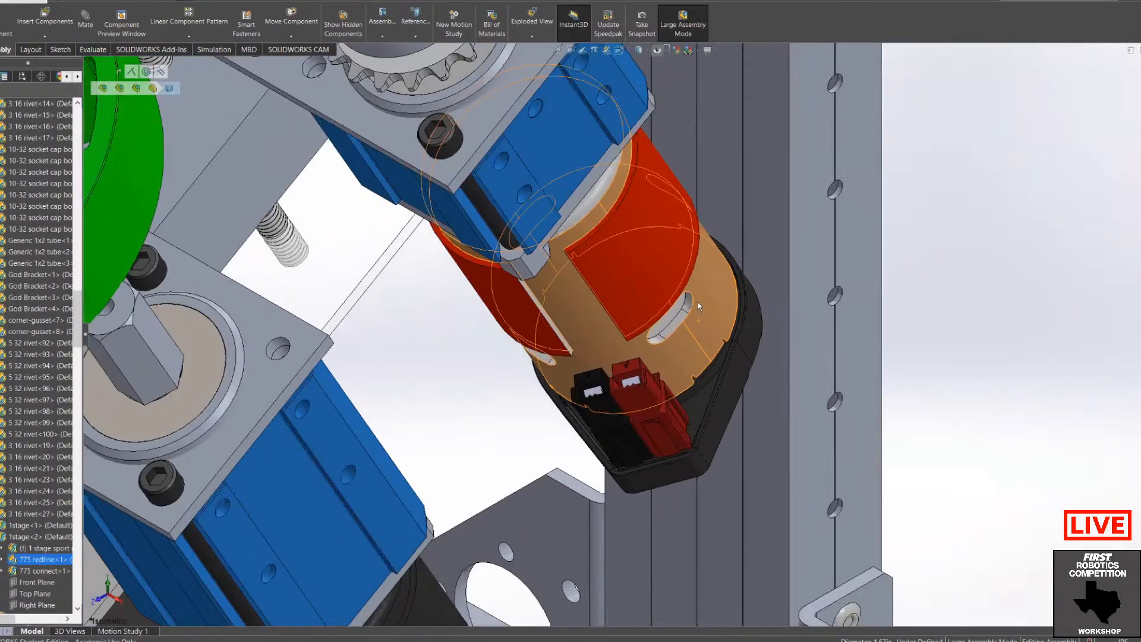
middle_drag(720, 290, 665, 224)
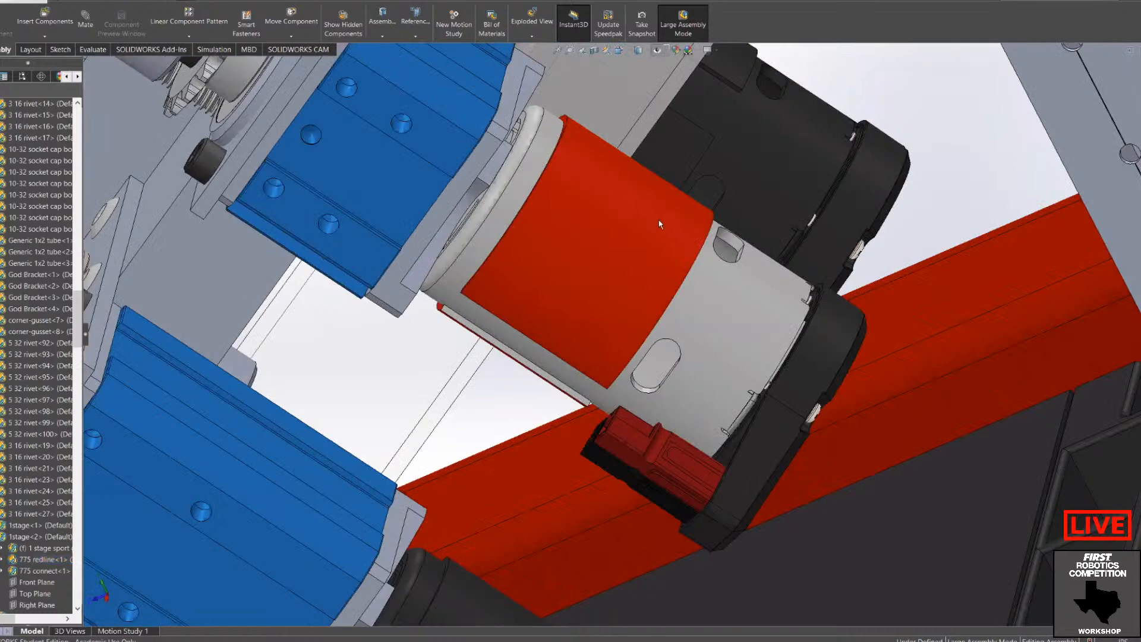
scroll(341, 393, up, 4)
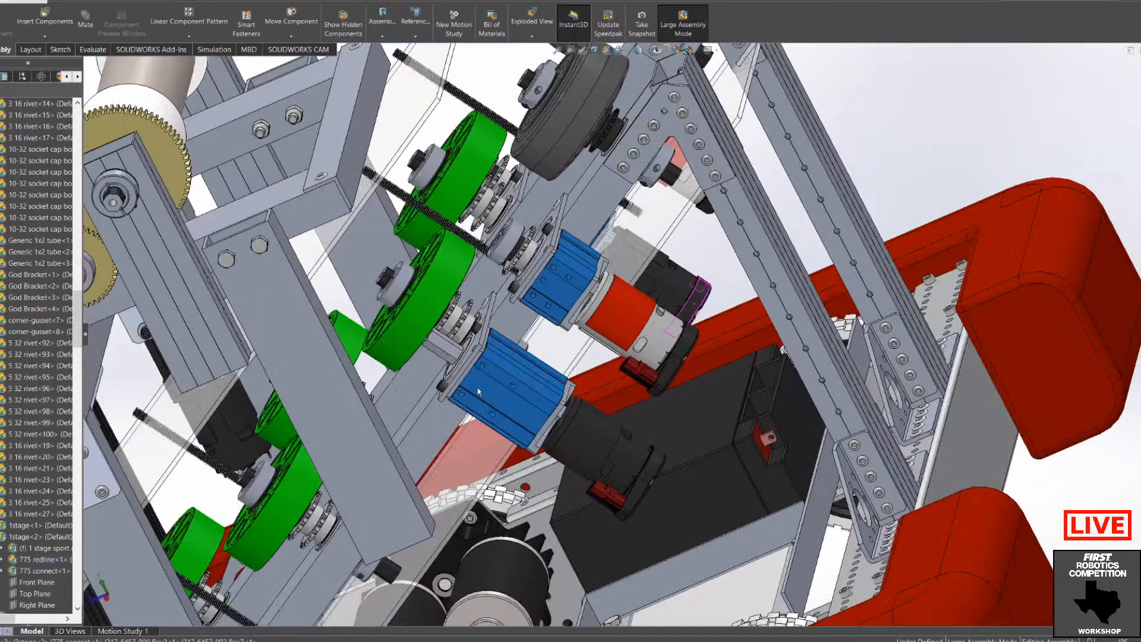
middle_drag(540, 350, 430, 436)
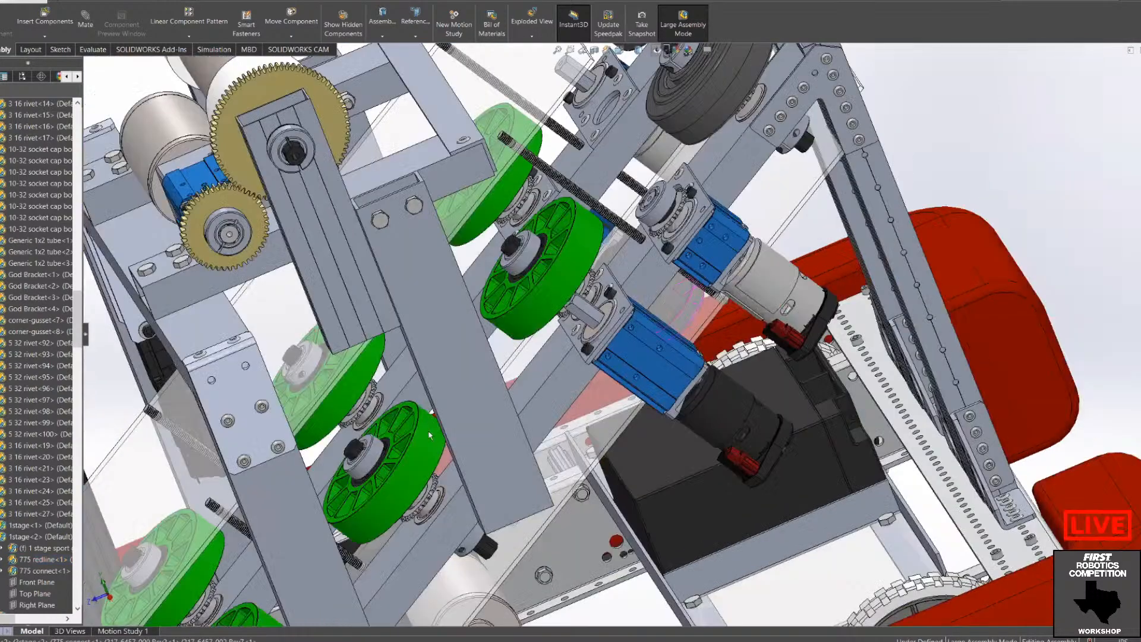
scroll(748, 387, down, 3)
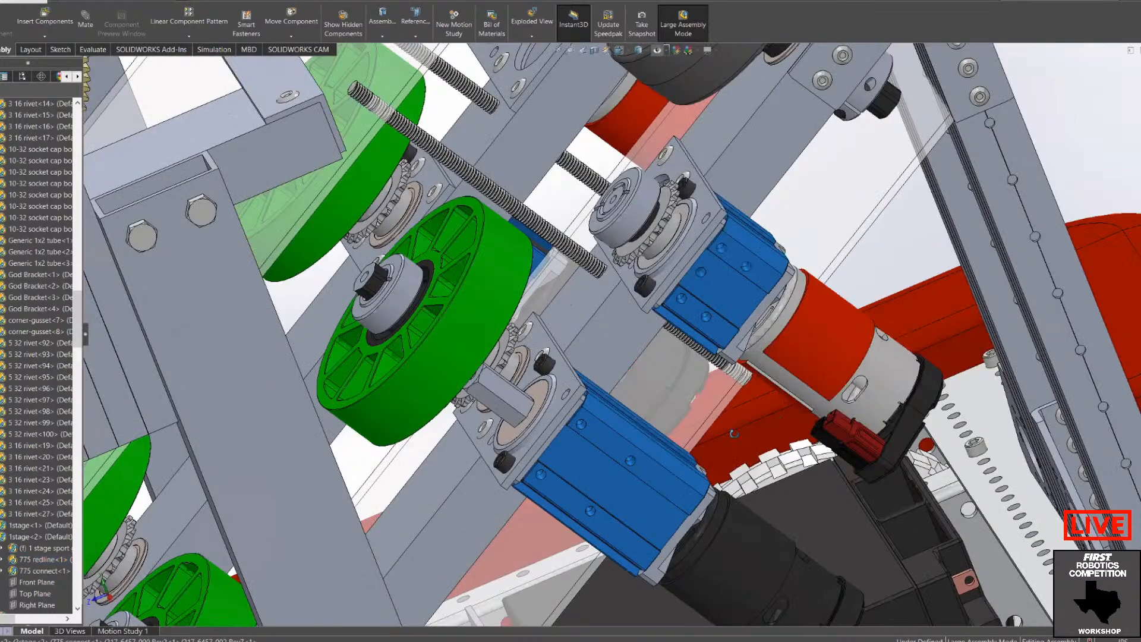
Step: Inspect the sprocket gearboxes beside the green compliant wheels, and look over the whole robot assembly
scroll(602, 204, down, 3)
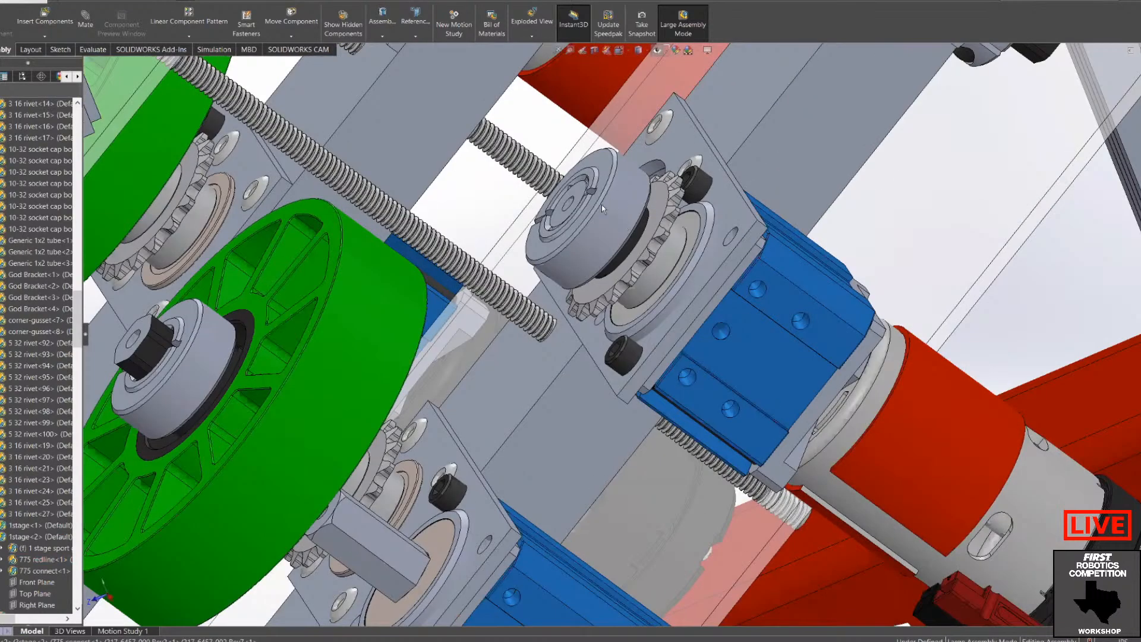
key(f)
click(635, 308)
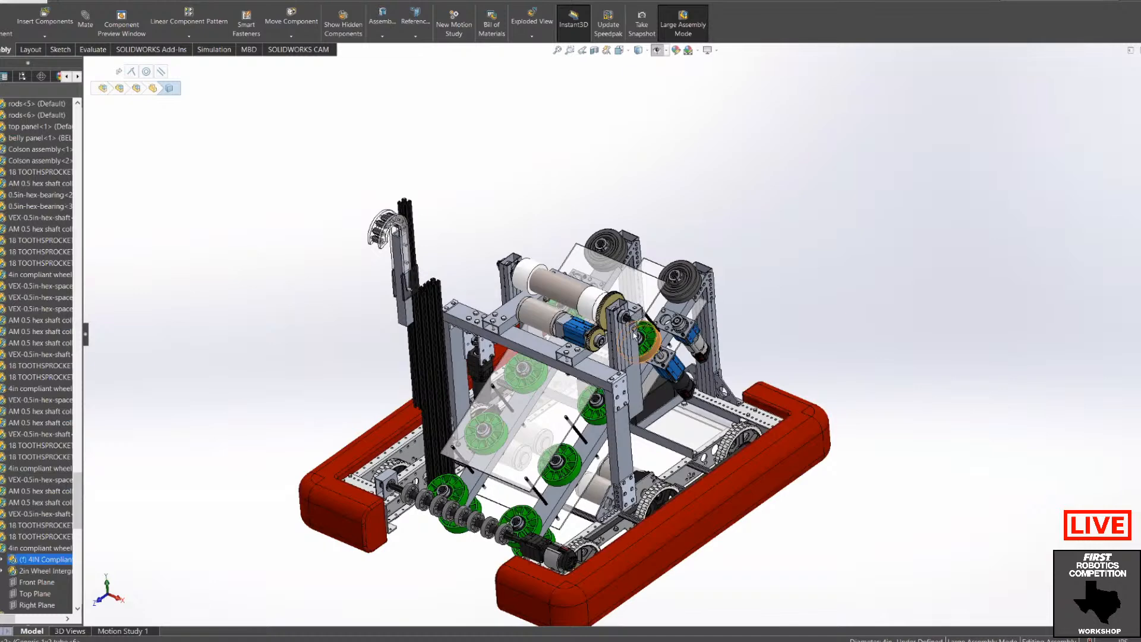
scroll(638, 357, down, 1)
scroll(701, 371, down, 1)
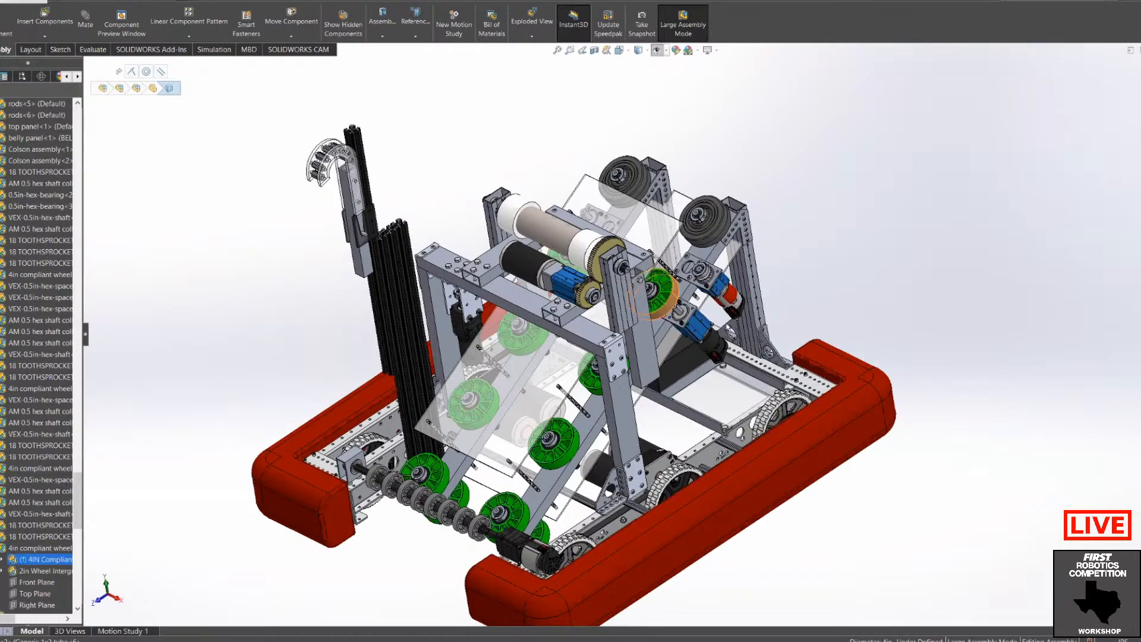
scroll(577, 544, down, 1)
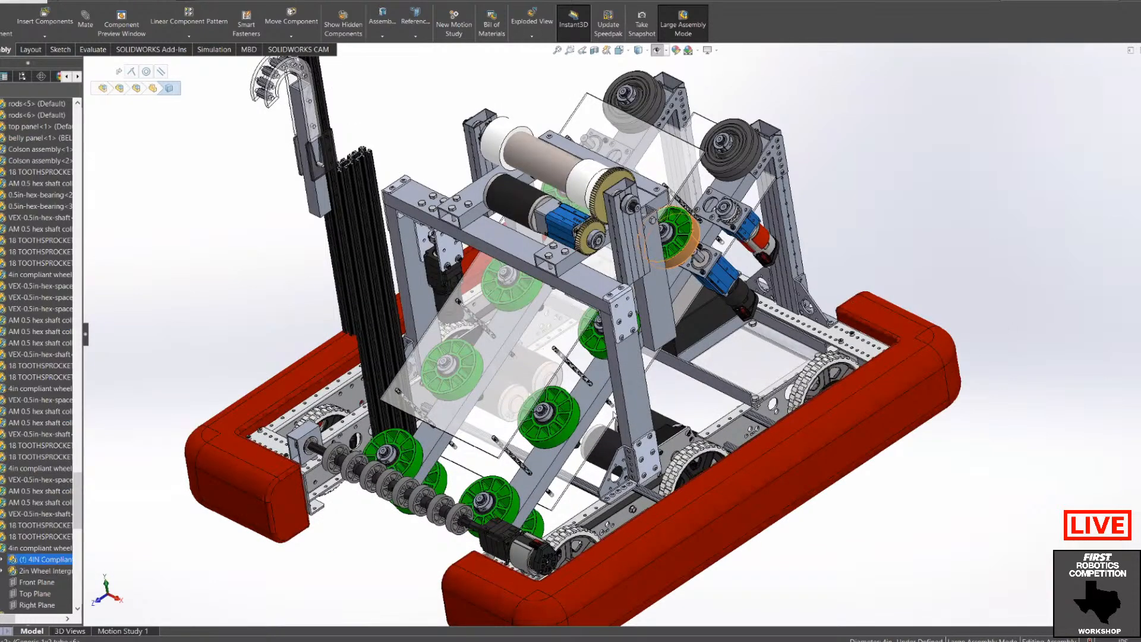
scroll(614, 414, down, 1)
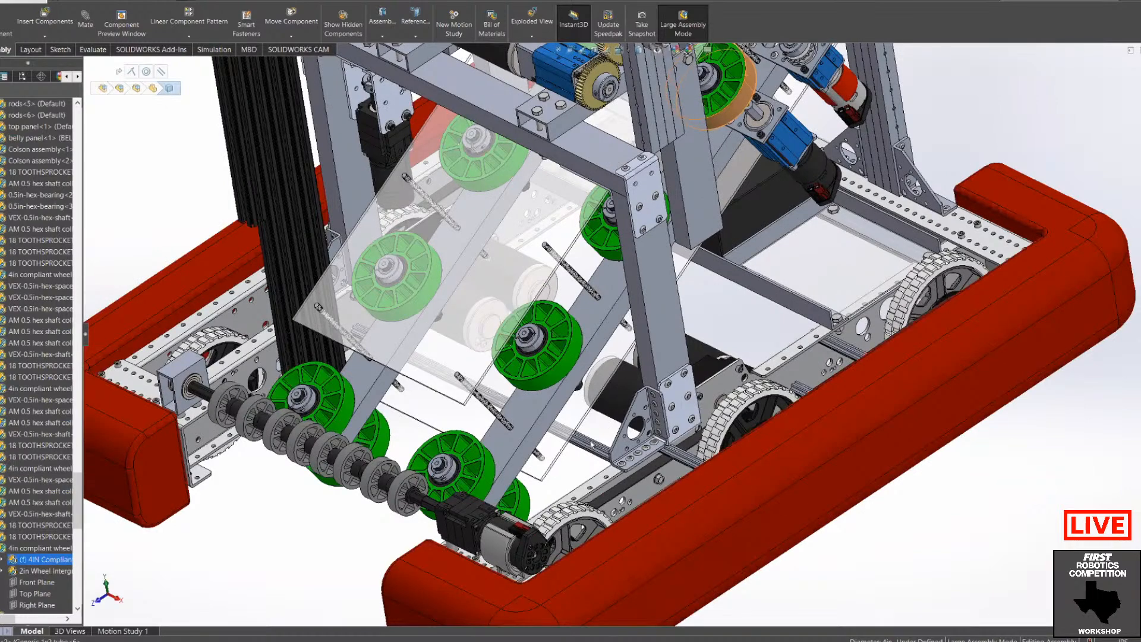
Step: Examine the upper frame with the large roller, its meshing gears and the blue gearbox motor
scroll(591, 444, down, 1)
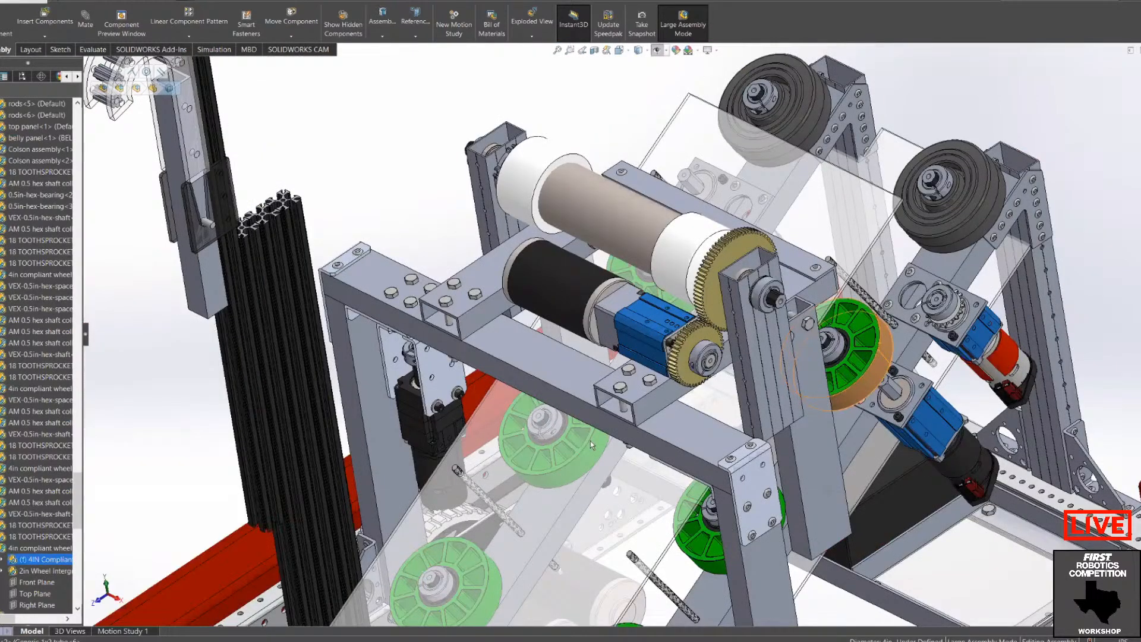
scroll(592, 445, down, 1)
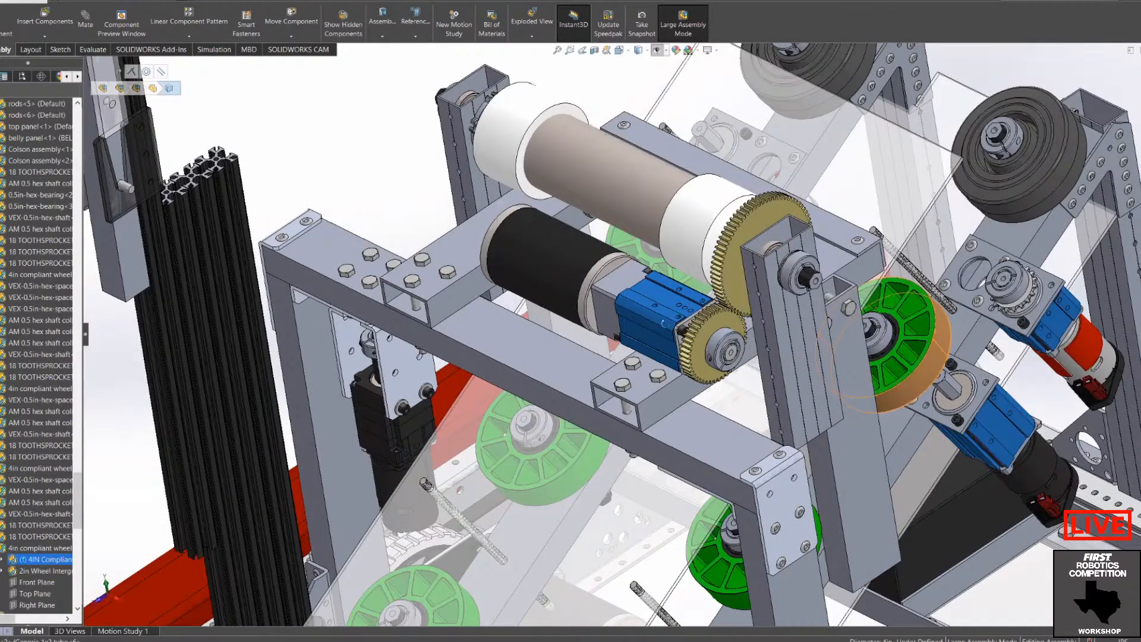
scroll(603, 290, down, 1)
scroll(420, 153, up, 1)
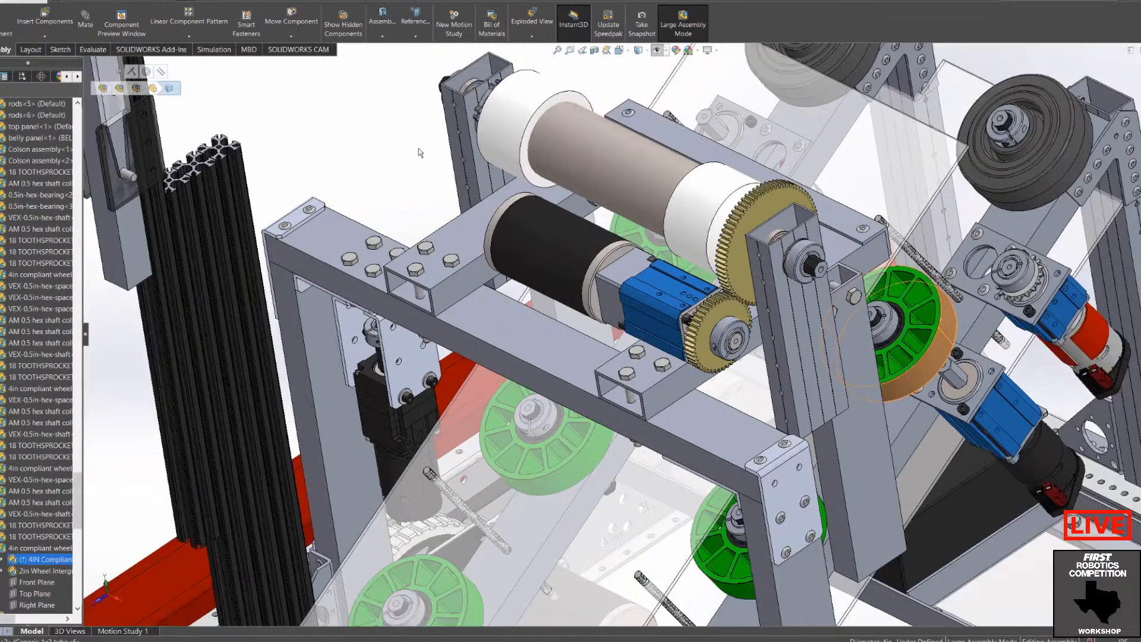
scroll(403, 145, up, 3)
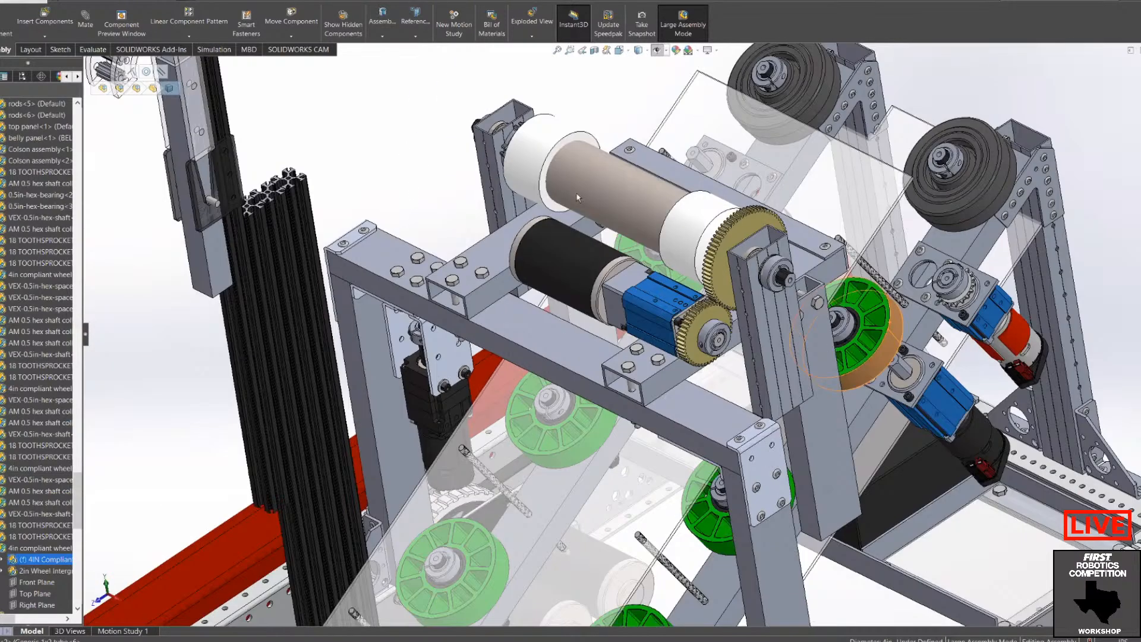
Step: Clear the selection and inspect the black elevator channels and the bolted crossbar next to them
scroll(692, 354, down, 5)
scroll(694, 364, down, 1)
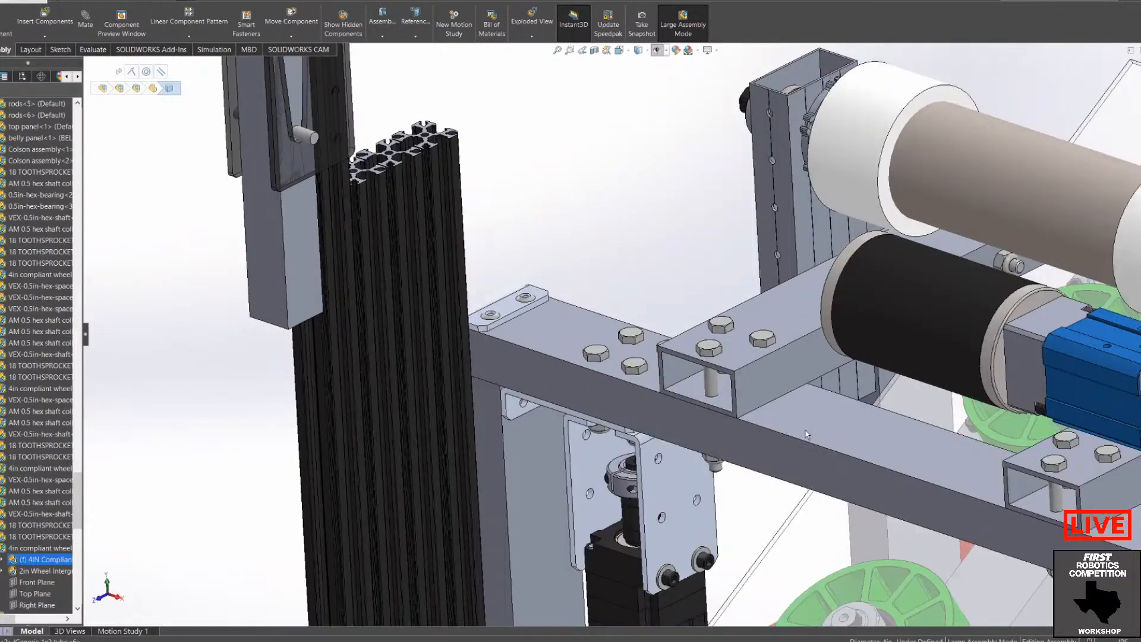
scroll(403, 182, down, 3)
key(Escape)
scroll(426, 225, up, 1)
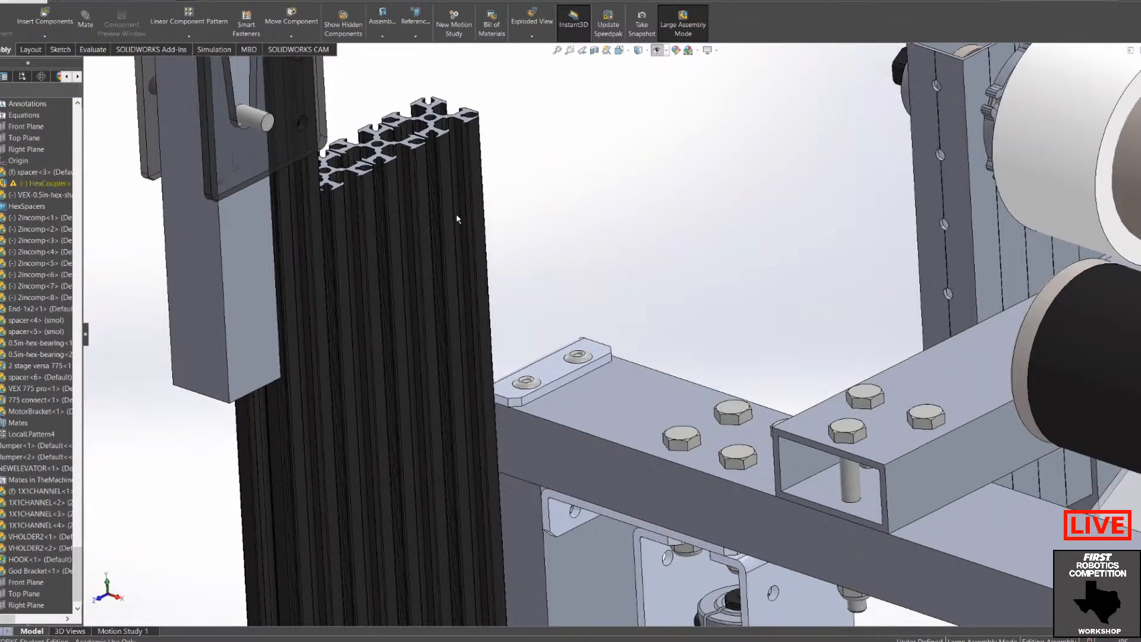
scroll(455, 213, up, 3)
scroll(598, 285, up, 2)
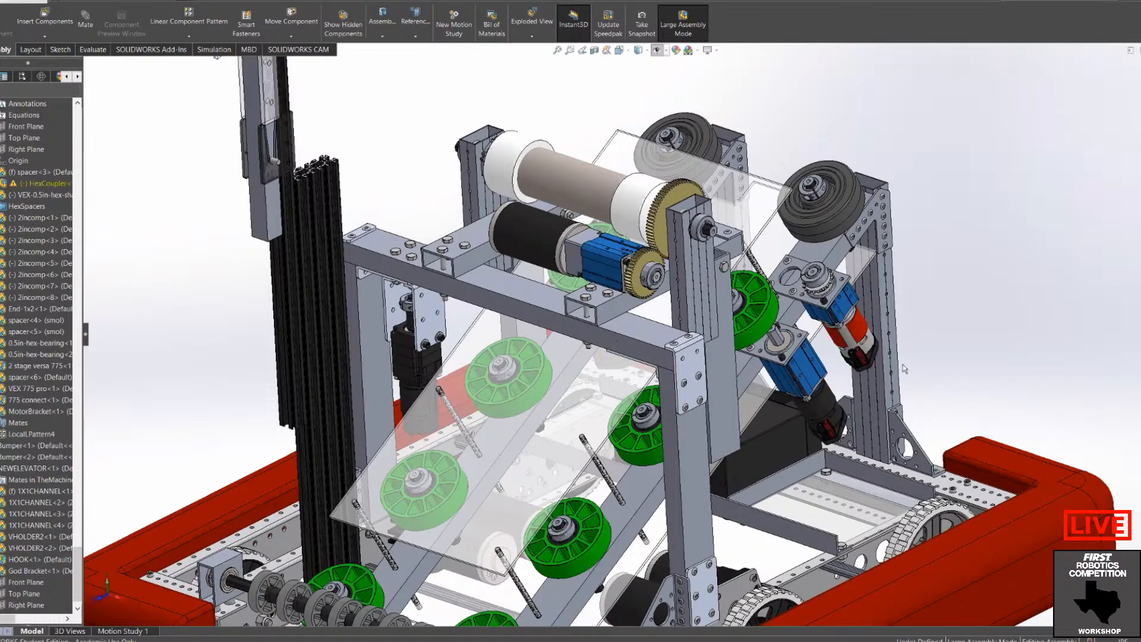
Step: Examine the gusset plate on the frame's front corner and the gearbox motors behind it
scroll(658, 374, down, 4)
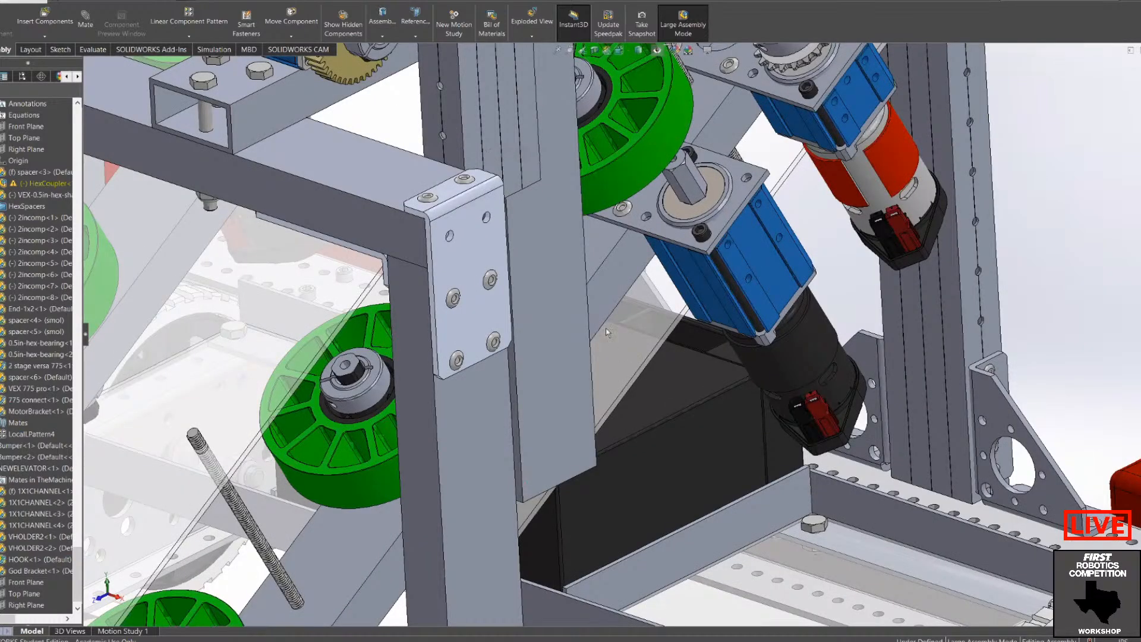
scroll(607, 331, up, 3)
click(551, 329)
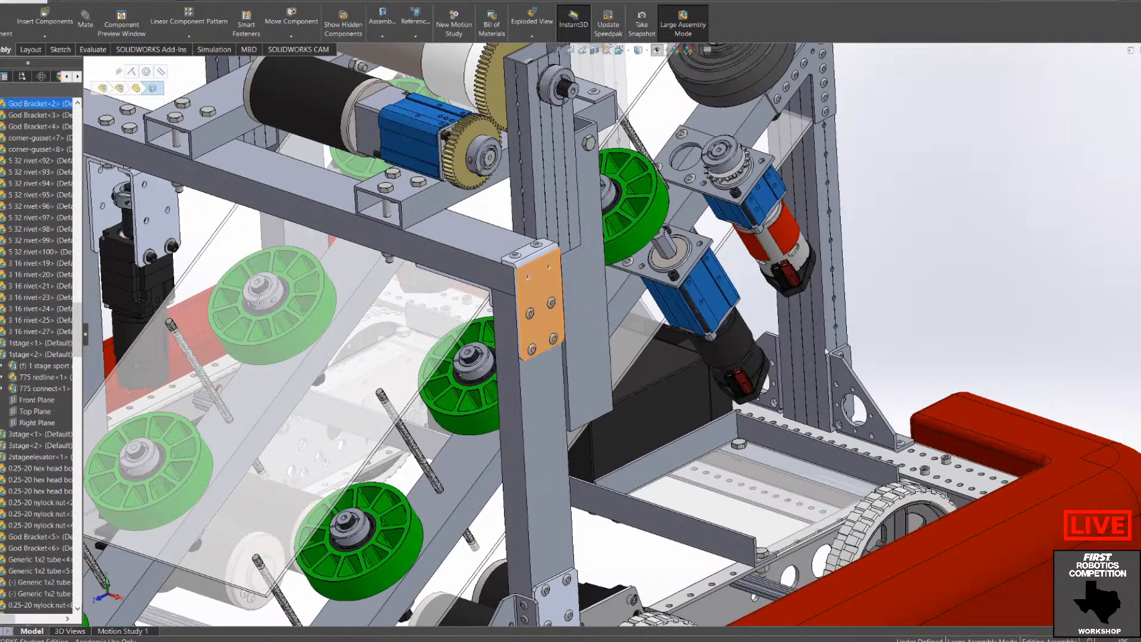
scroll(829, 340, up, 3)
click(831, 318)
scroll(722, 215, down, 2)
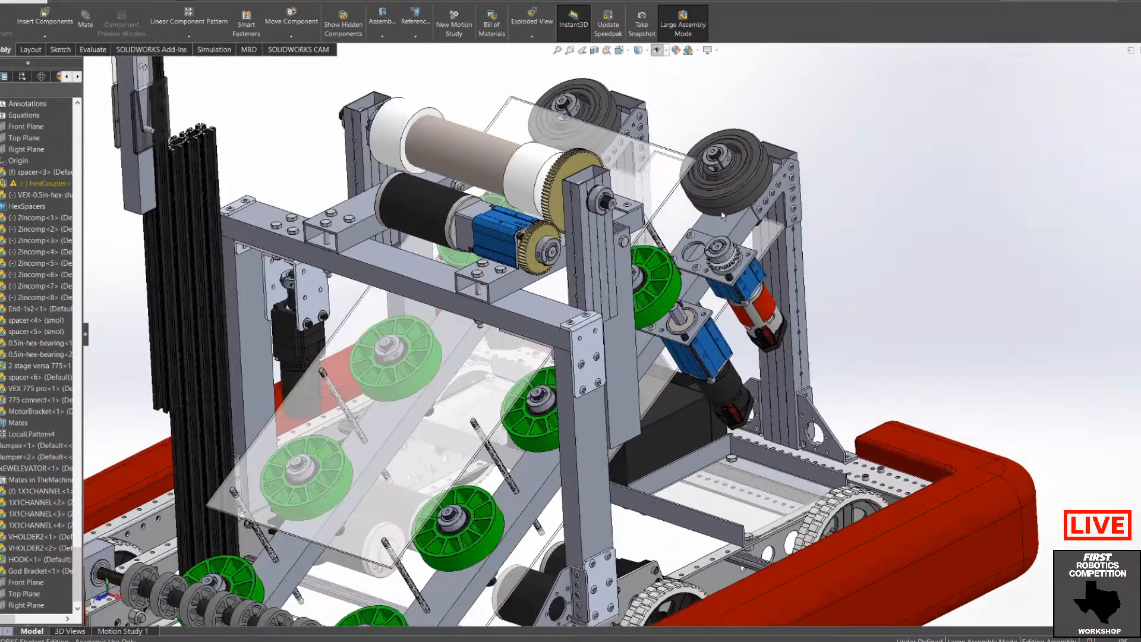
Step: Examine the shooter wheels, their motors and the rear uprights from the back of the robot
scroll(689, 209, down, 2)
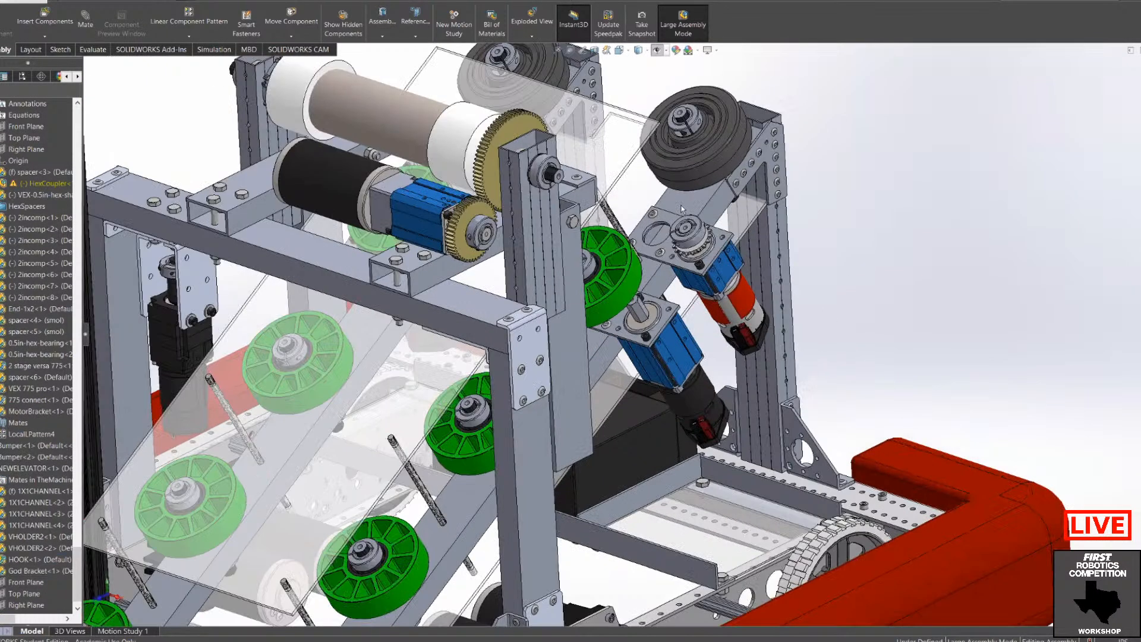
scroll(700, 290, down, 2)
middle_drag(742, 343, 745, 416)
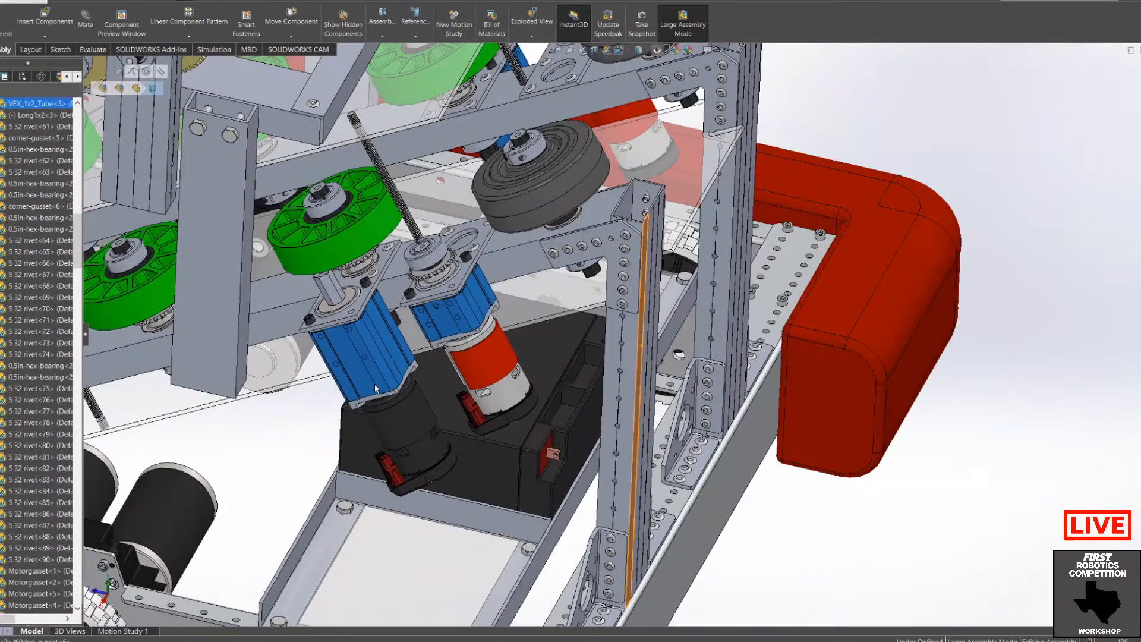
scroll(376, 389, up, 3)
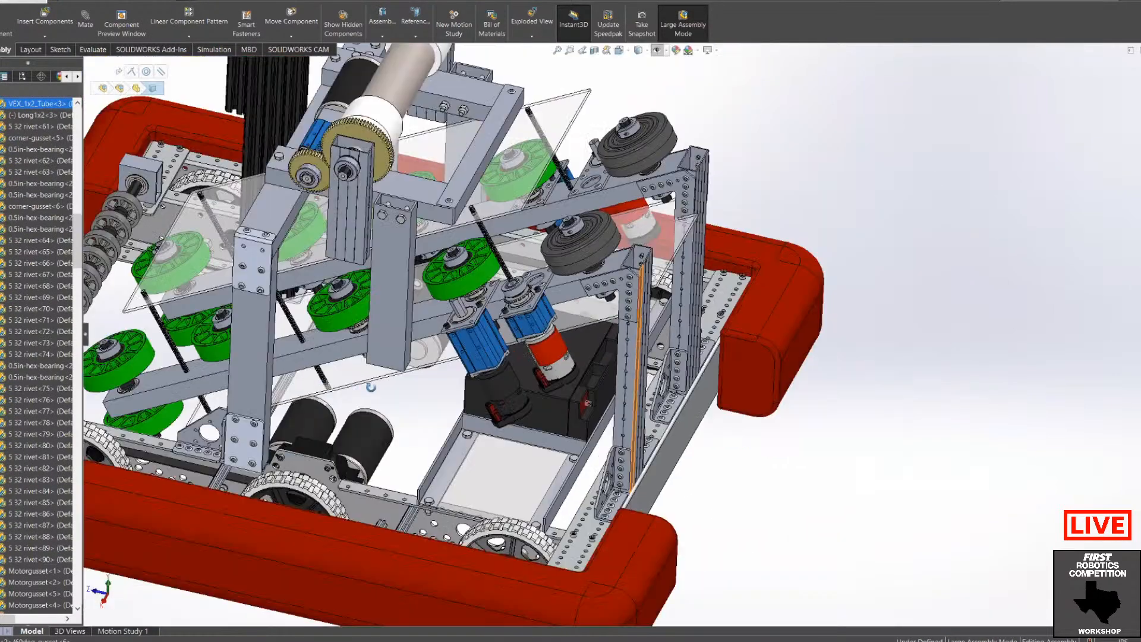
scroll(324, 362, up, 2)
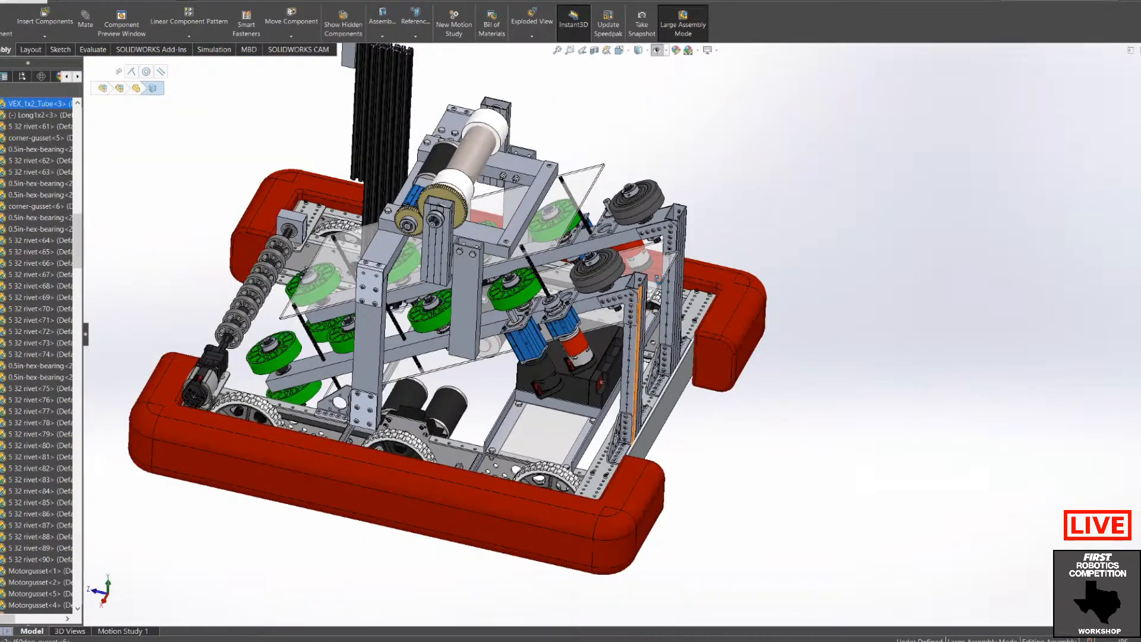
scroll(660, 278, down, 1)
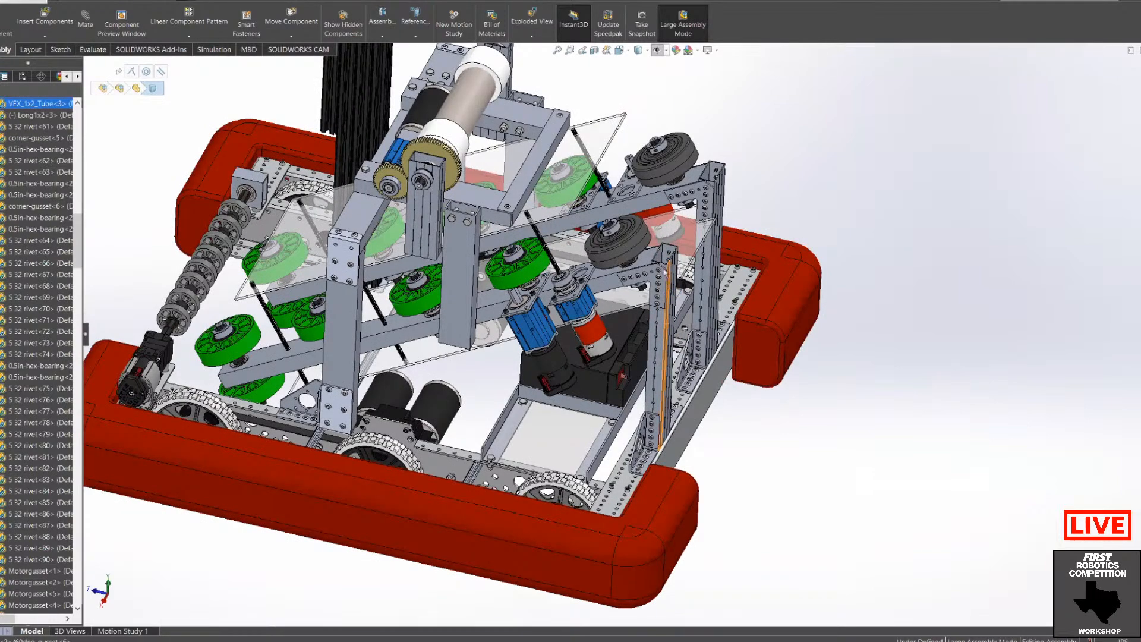
scroll(681, 273, down, 3)
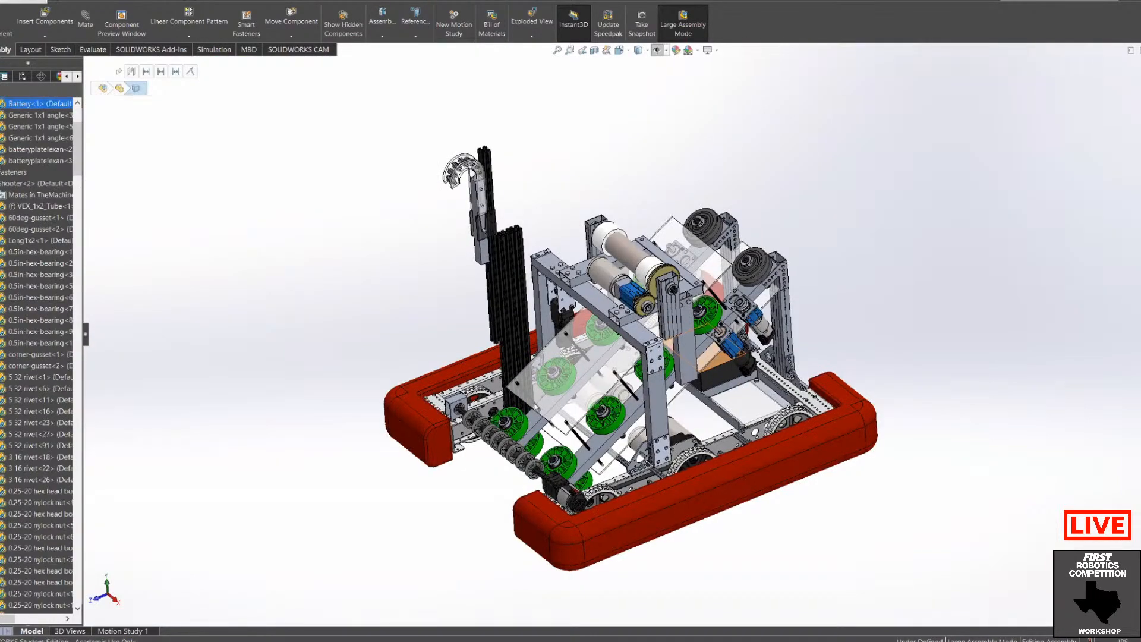
Step: Inspect the front intake roller and its motor between the bumpers, and return to the full robot
middle_drag(535, 404, 510, 463)
scroll(590, 322, down, 2)
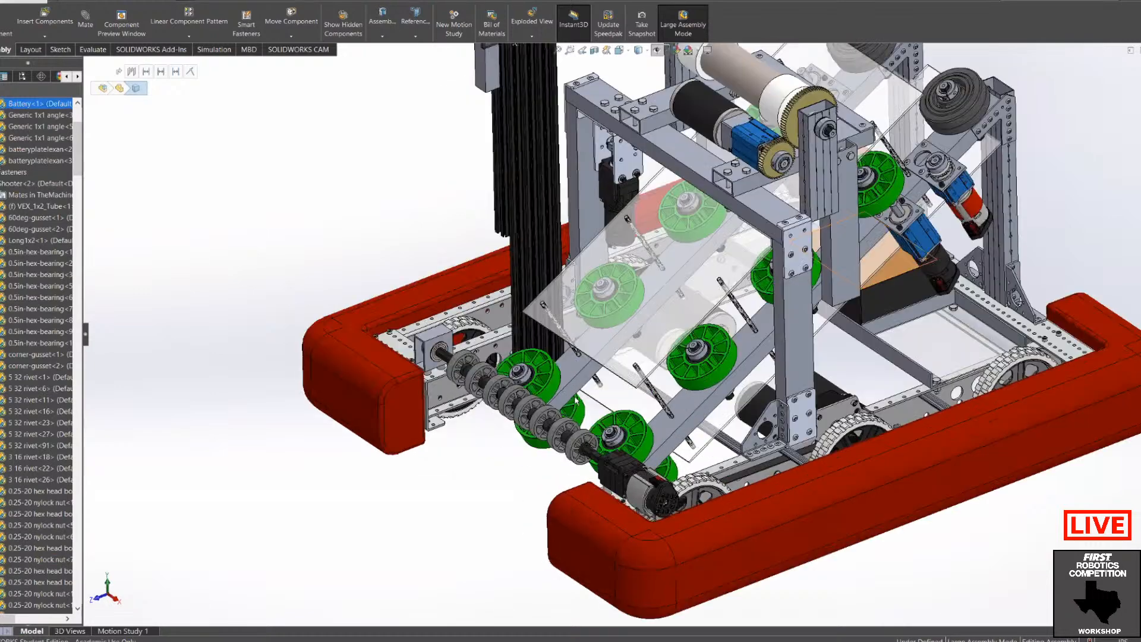
scroll(570, 405, down, 2)
scroll(601, 230, down, 2)
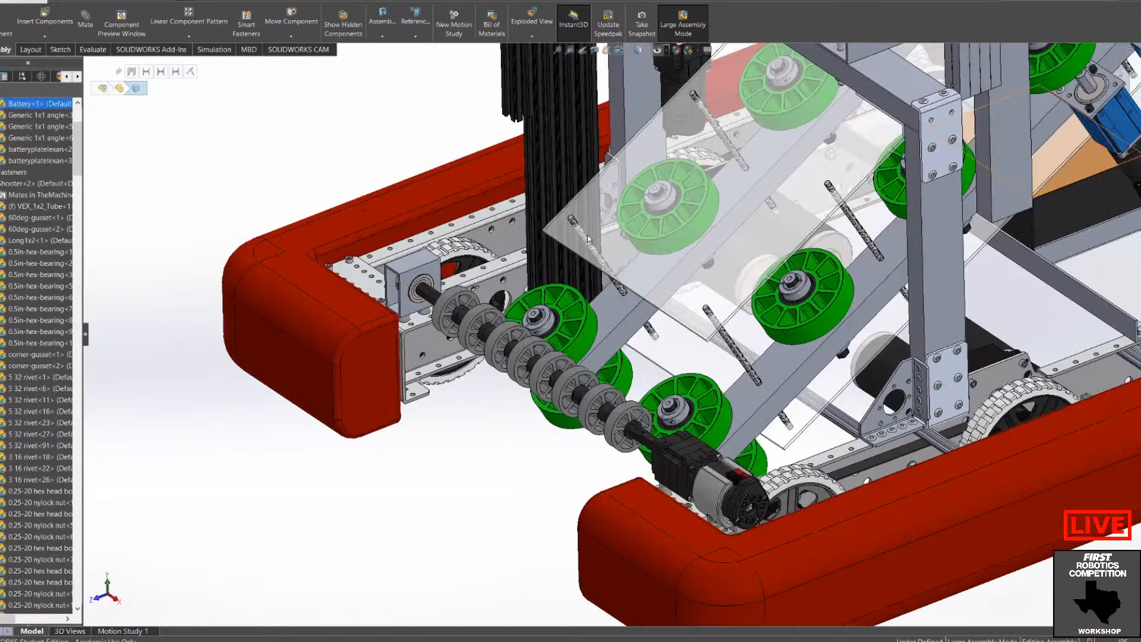
scroll(603, 235, up, 5)
key(f)
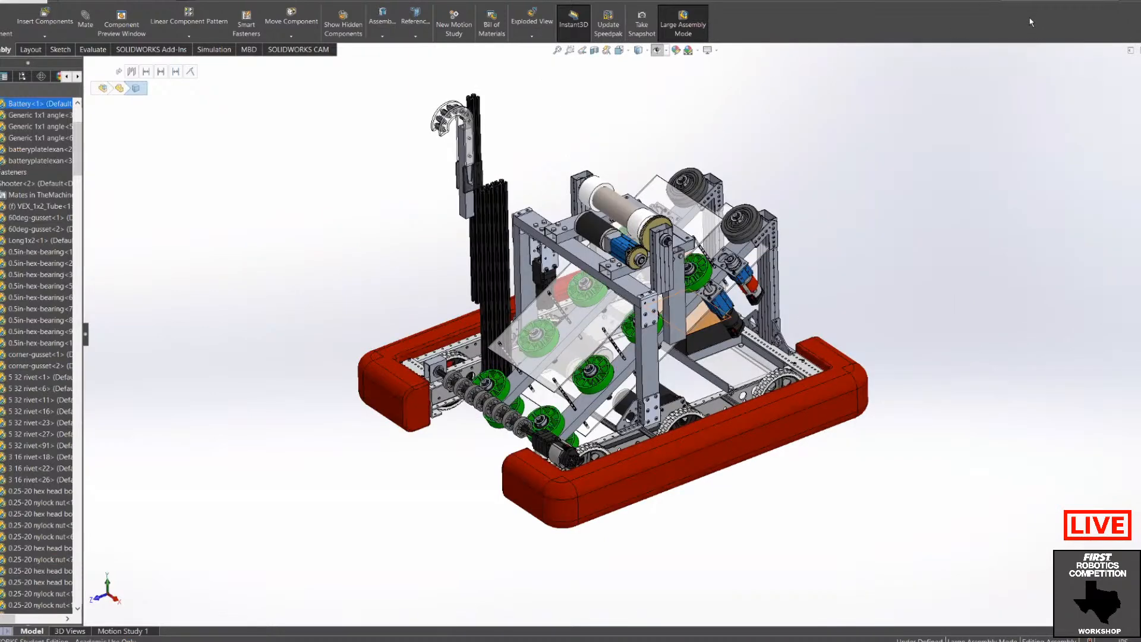
scroll(834, 224, down, 1)
scroll(637, 331, up, 1)
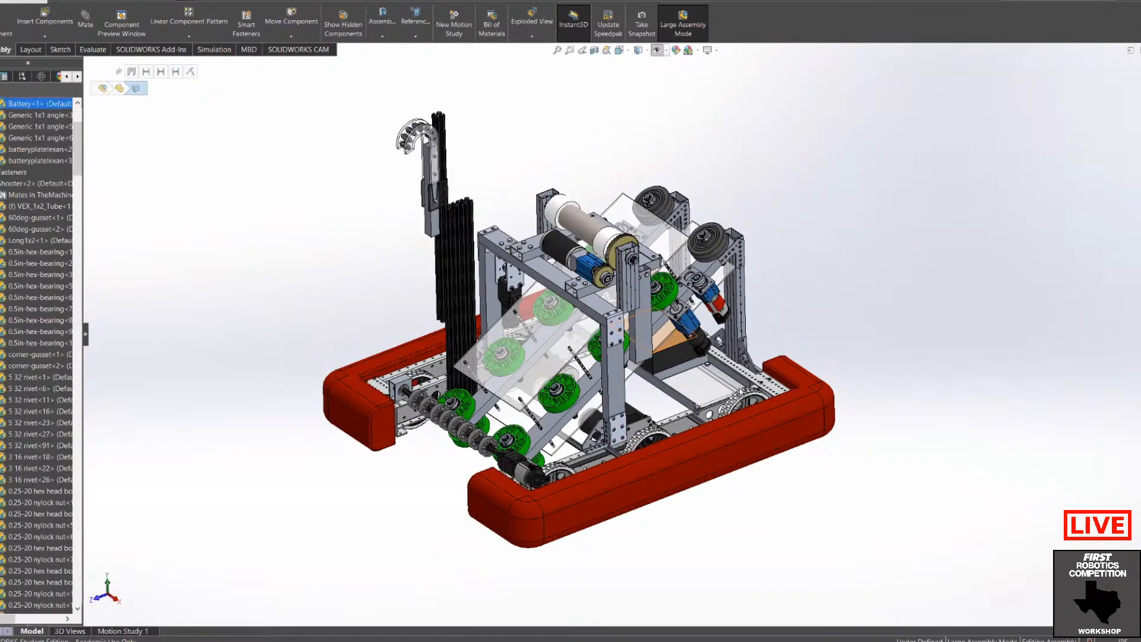
scroll(729, 394, down, 2)
scroll(556, 435, up, 2)
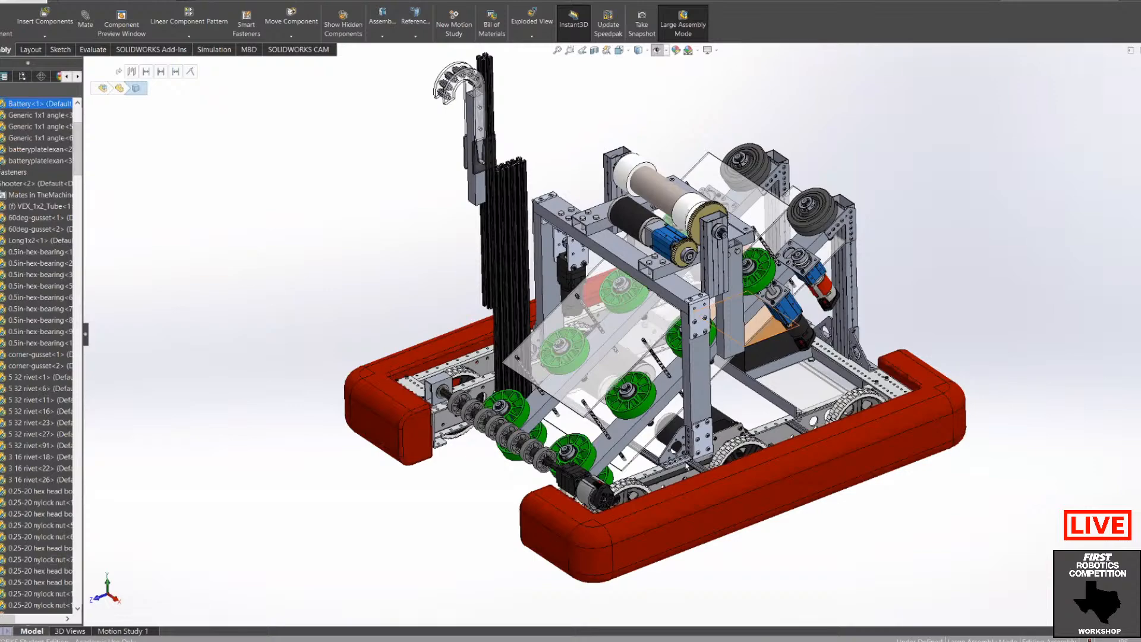
scroll(595, 449, up, 1)
scroll(583, 468, down, 2)
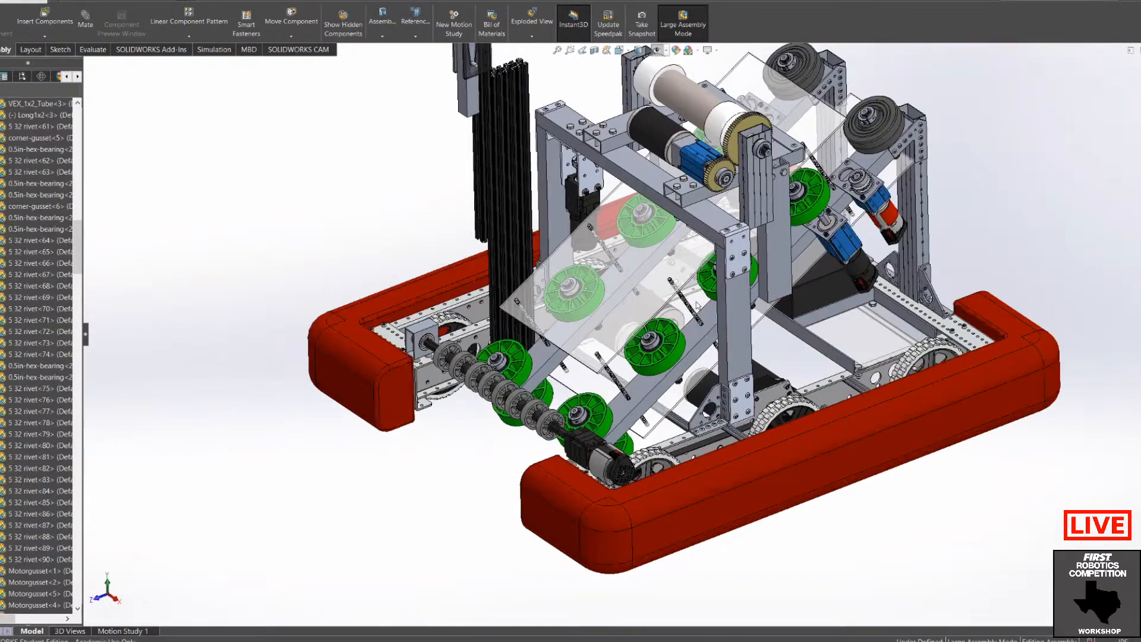
scroll(644, 330, up, 1)
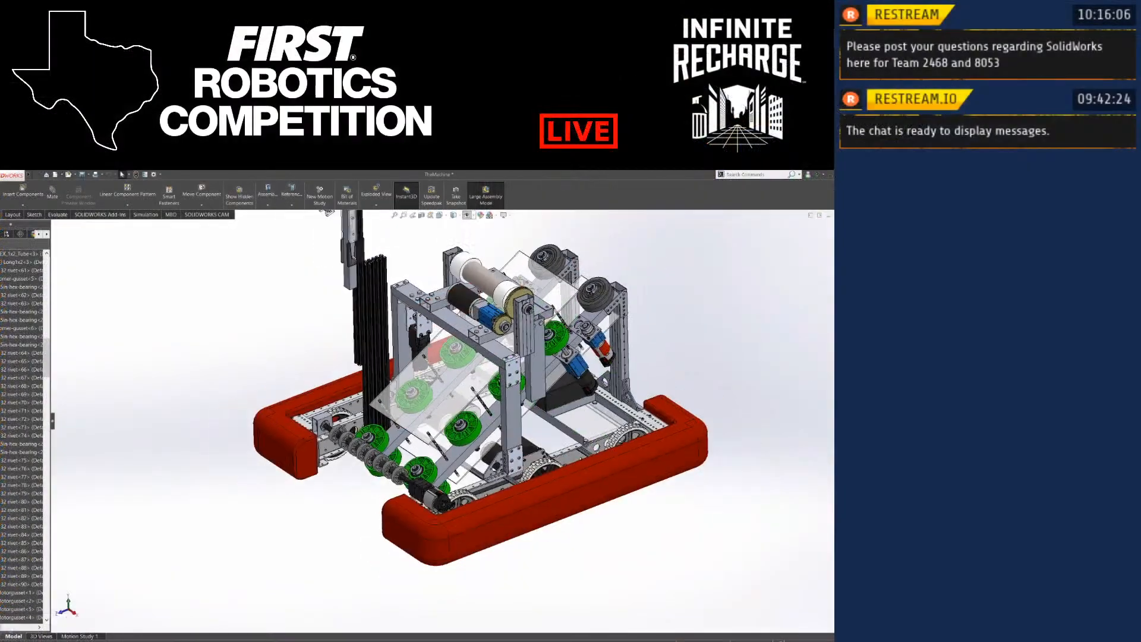
scroll(540, 481, up, 4)
scroll(502, 495, down, 2)
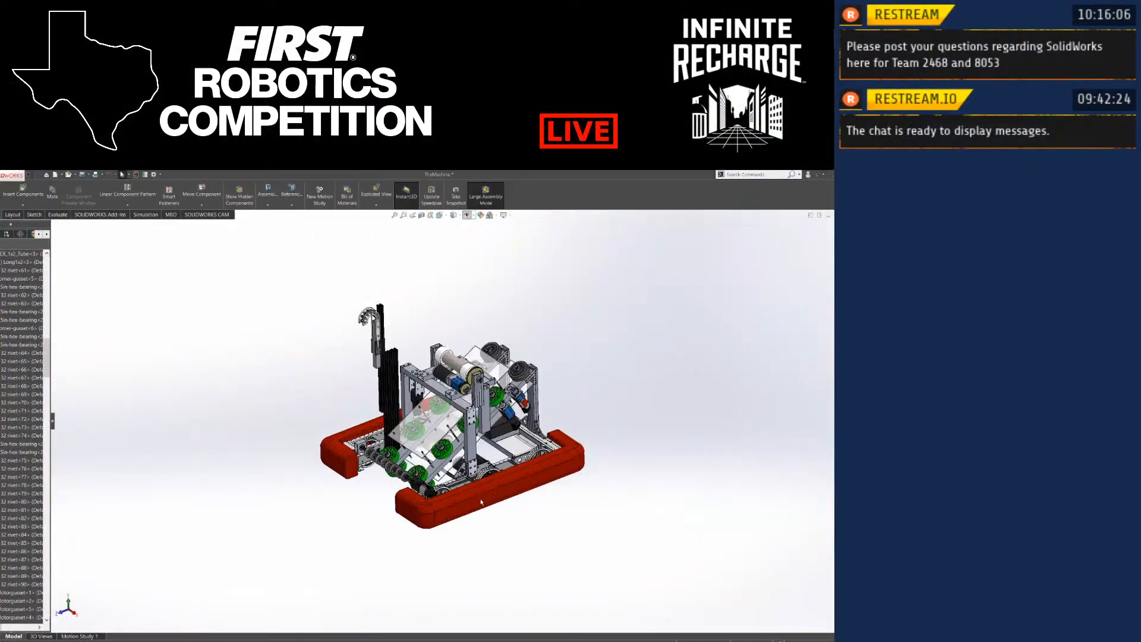
Step: Examine how the conveyor wheels, the geared roller and the rear shooter motors are arranged on the frame
scroll(421, 463, down, 2)
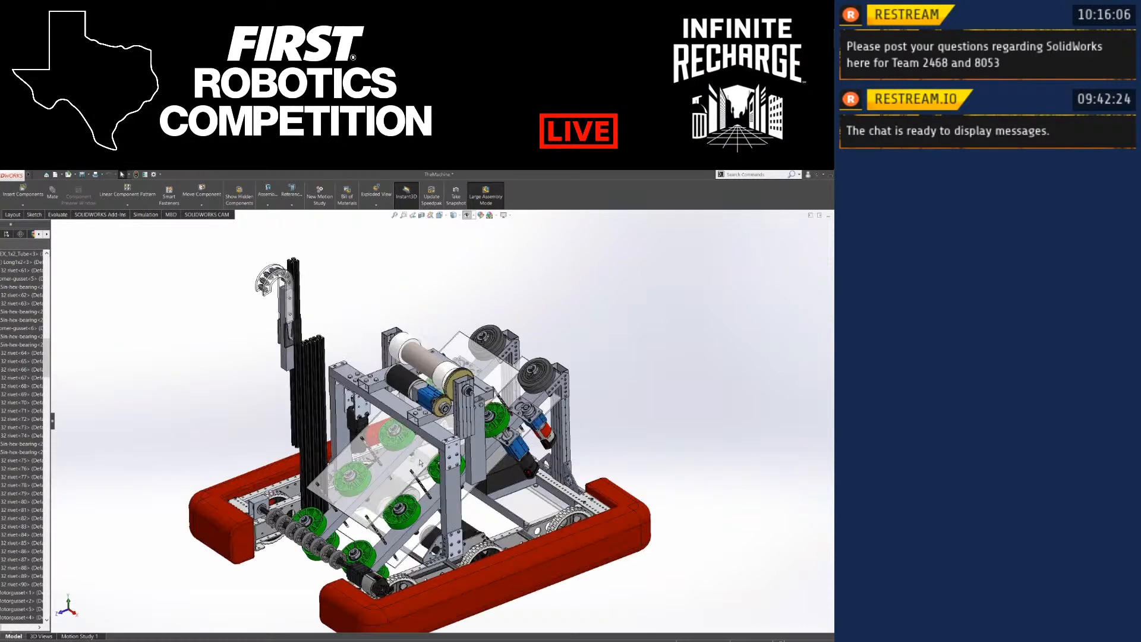
scroll(421, 463, down, 1)
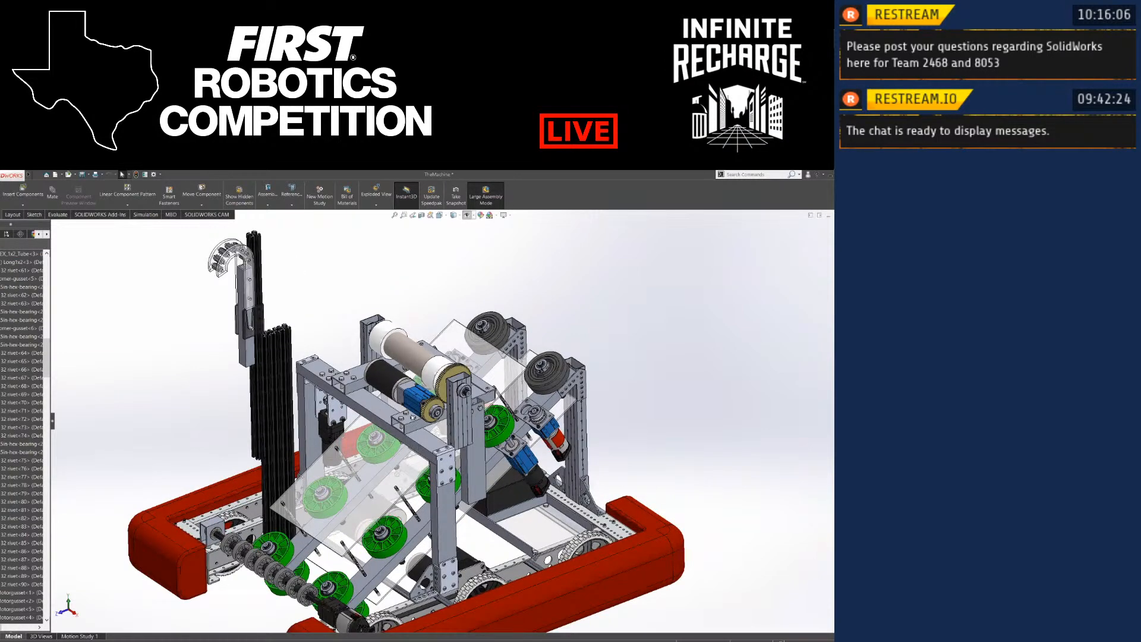
scroll(477, 477, down, 2)
scroll(510, 484, down, 1)
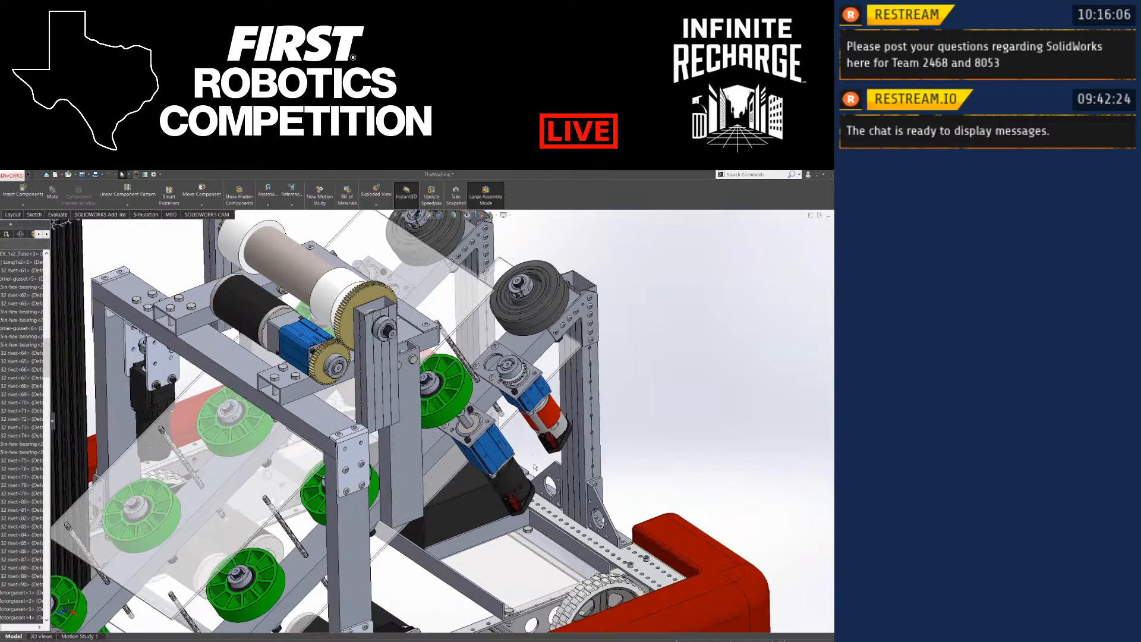
scroll(475, 495, up, 2)
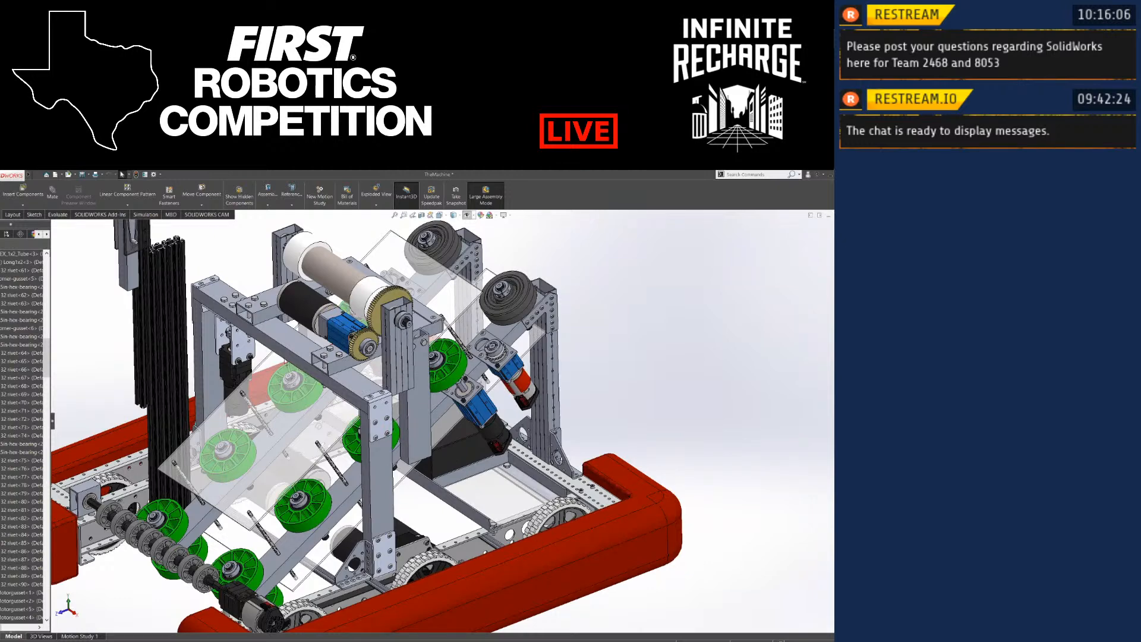
scroll(303, 276, down, 2)
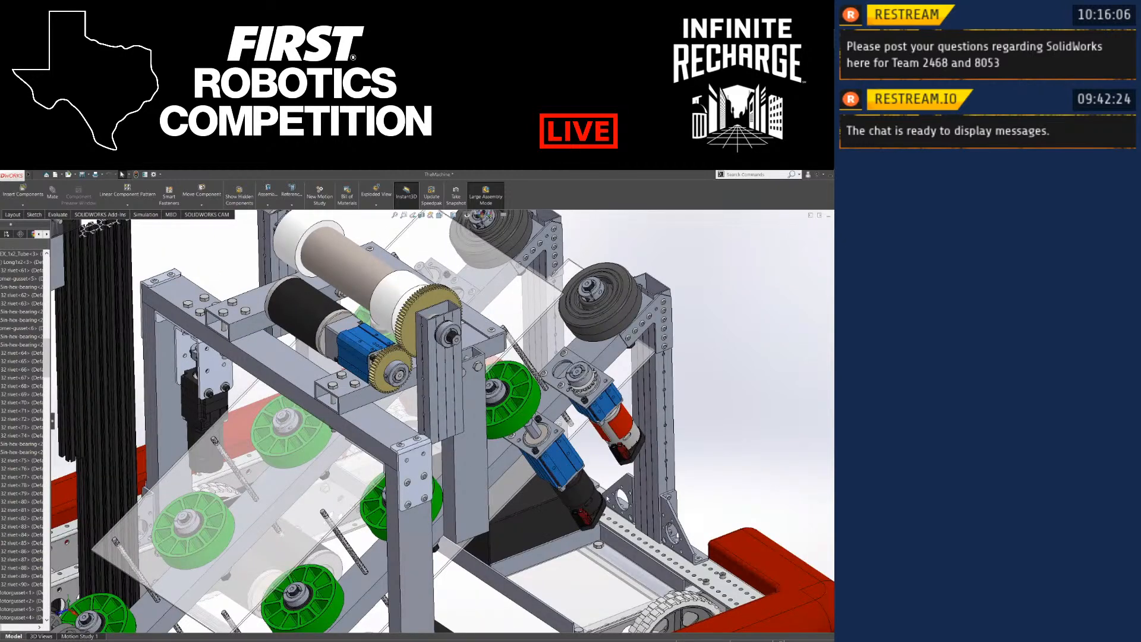
scroll(530, 432, down, 1)
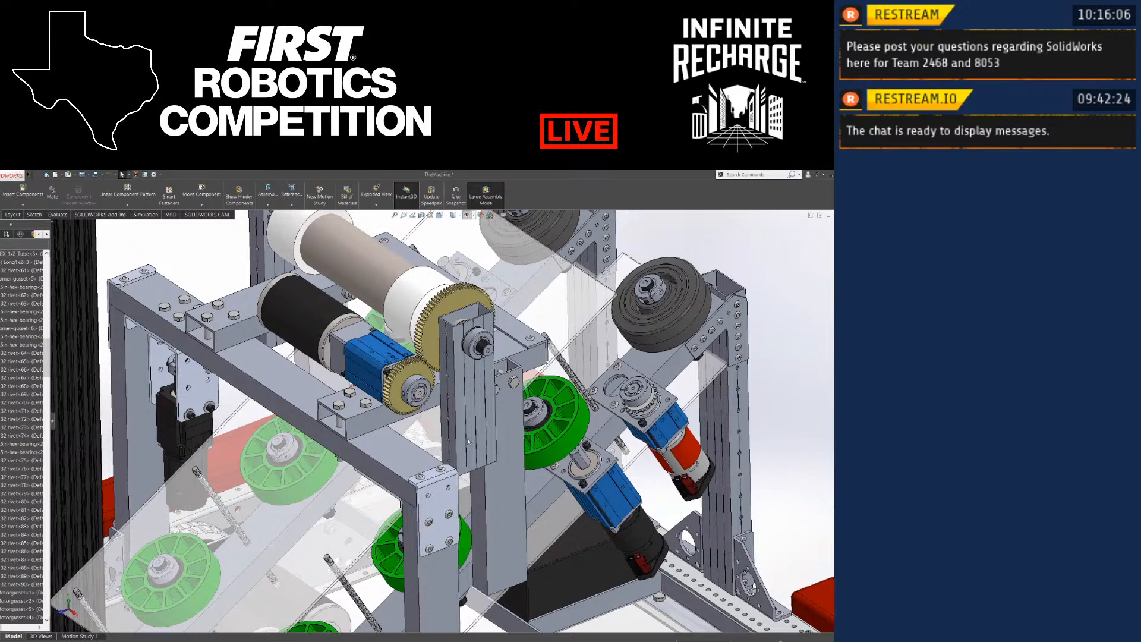
Step: Examine the green conveyor wheels, the transparent side plate and the threaded rods between the frame rails up close, starting from the full robot
scroll(434, 464, down, 1)
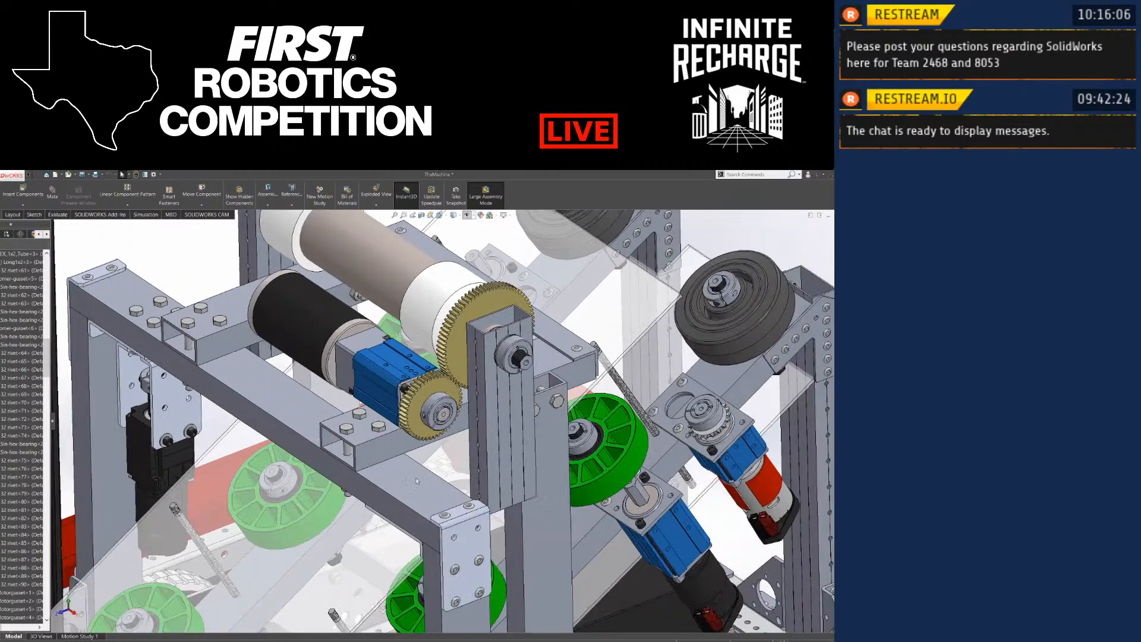
key(f)
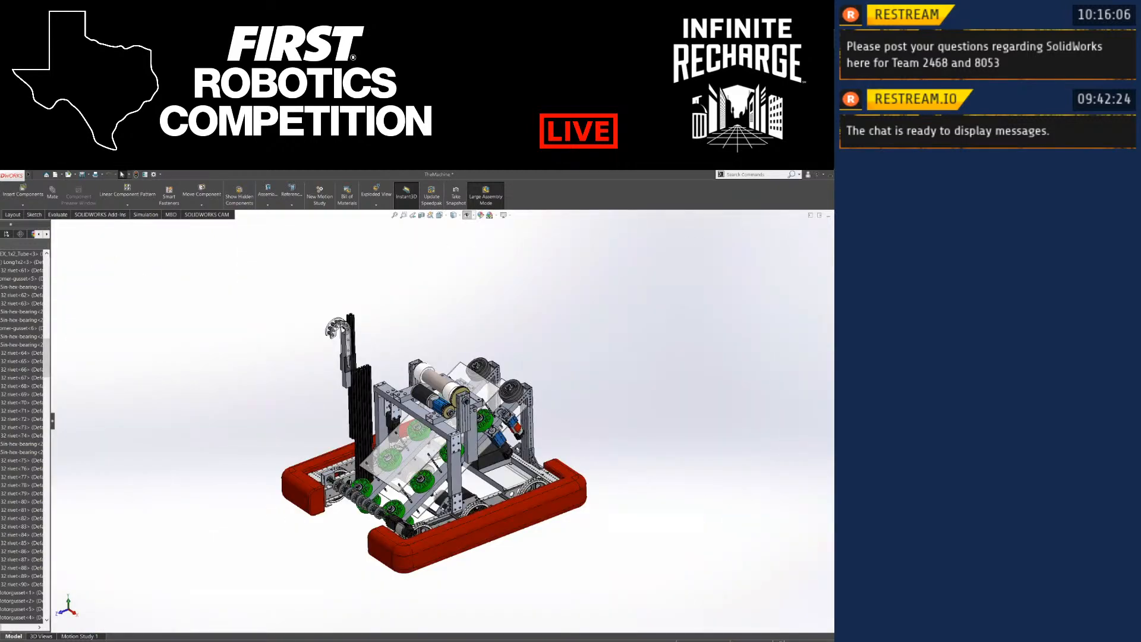
scroll(481, 447, down, 1)
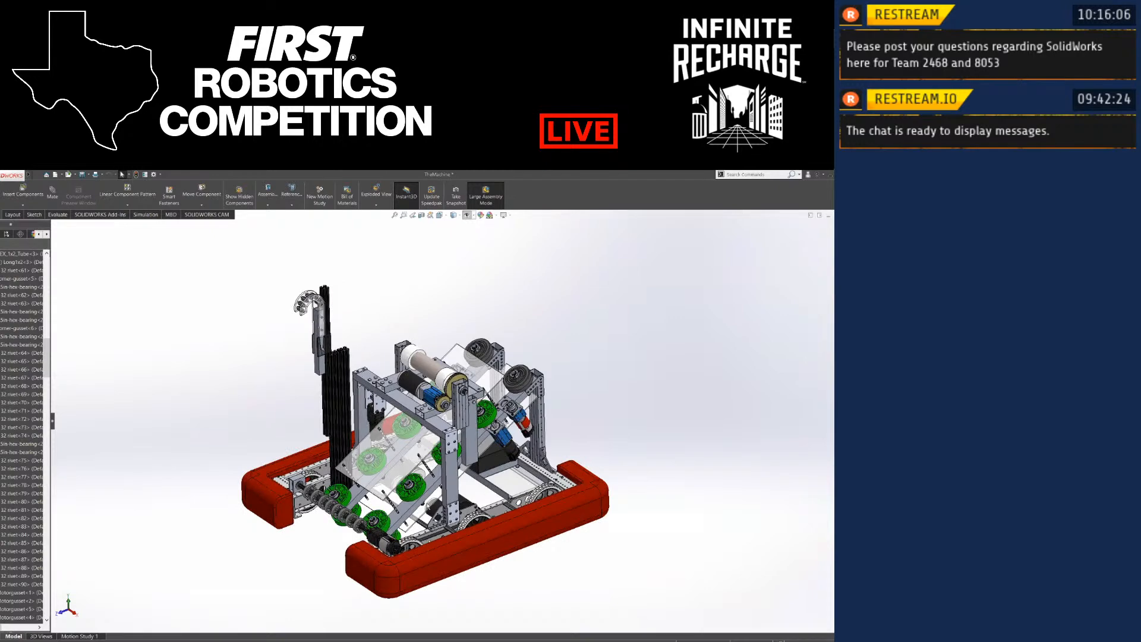
scroll(477, 450, down, 1)
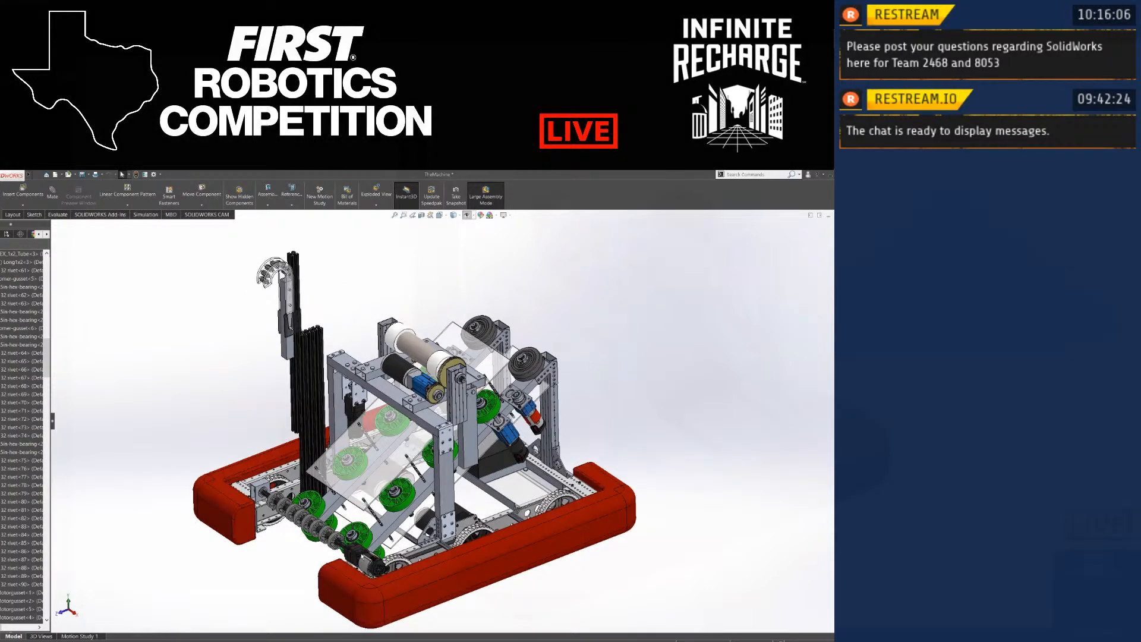
scroll(478, 450, down, 1)
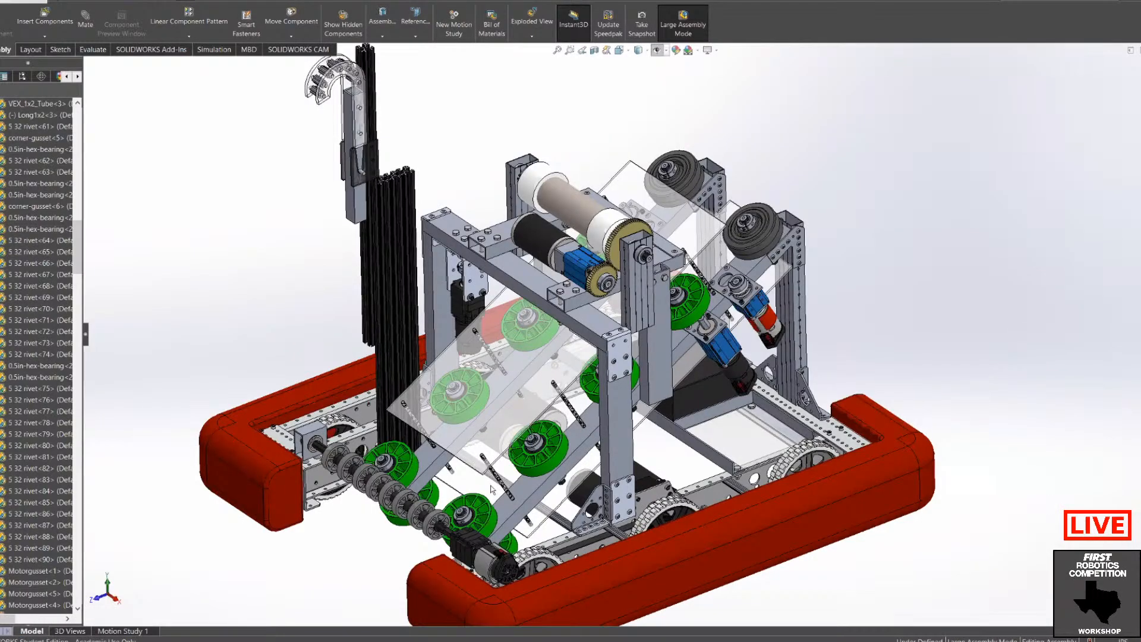
scroll(492, 489, down, 2)
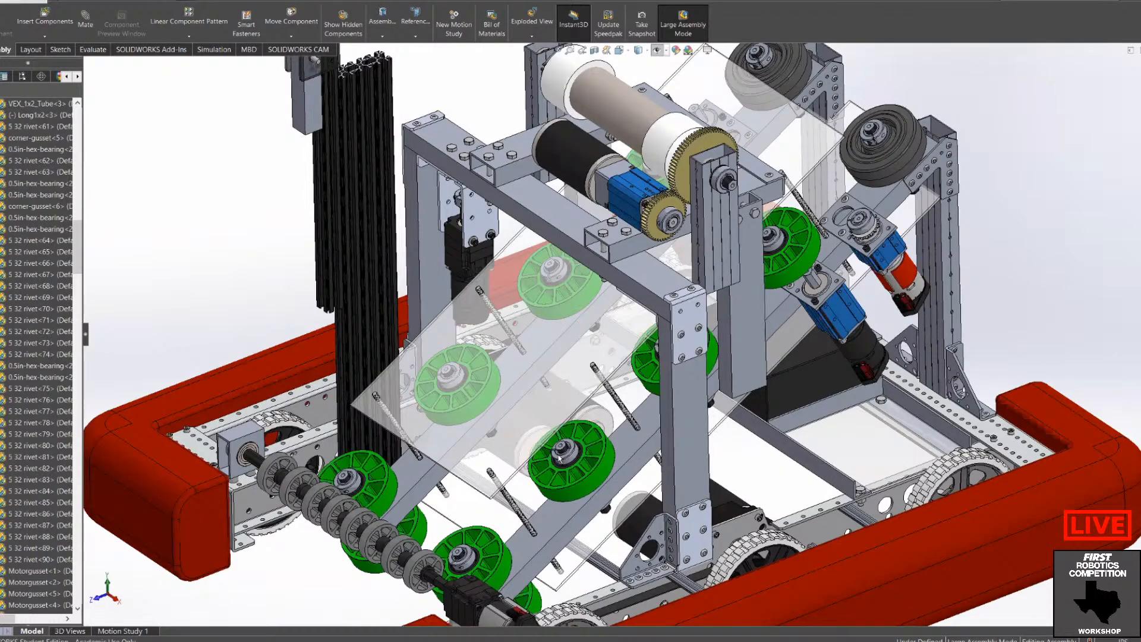
scroll(514, 498, down, 1)
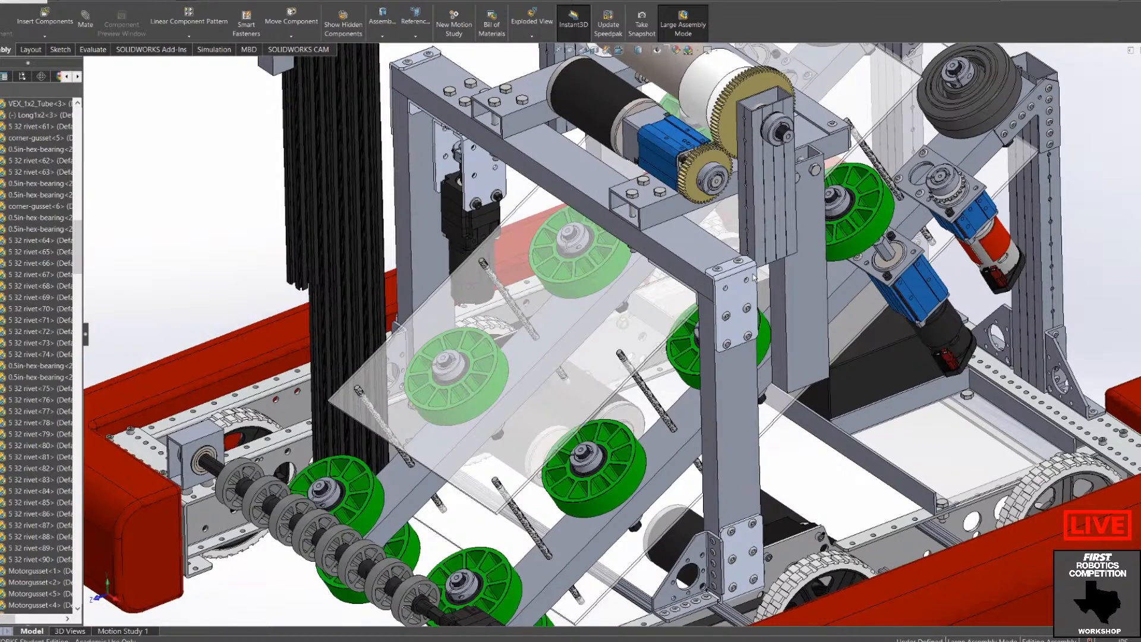
scroll(754, 278, down, 2)
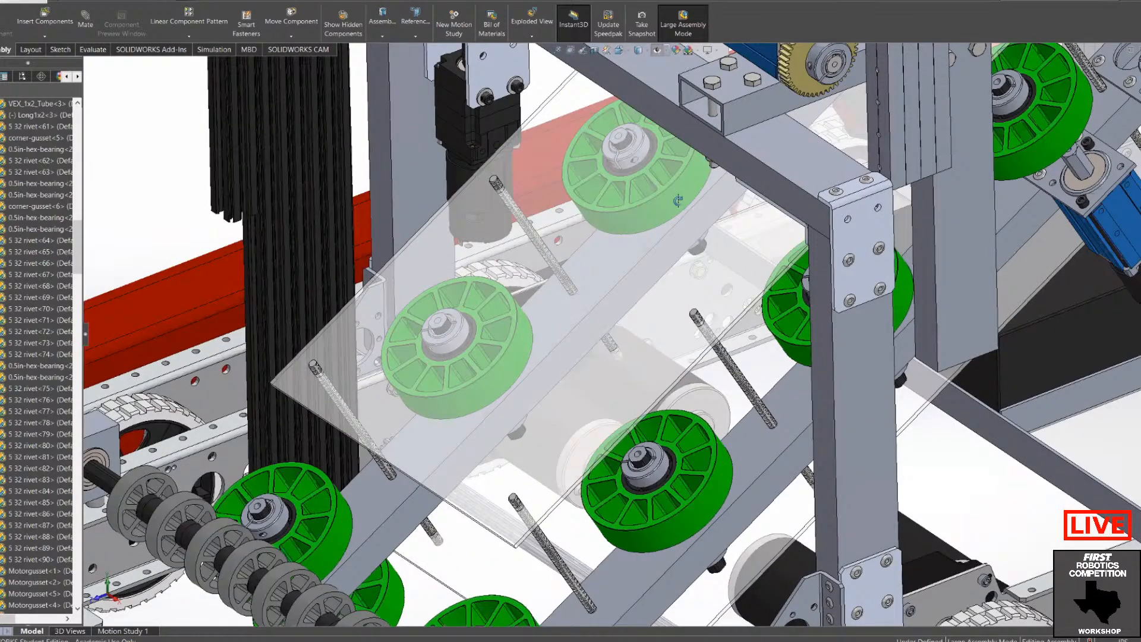
scroll(678, 201, down, 5)
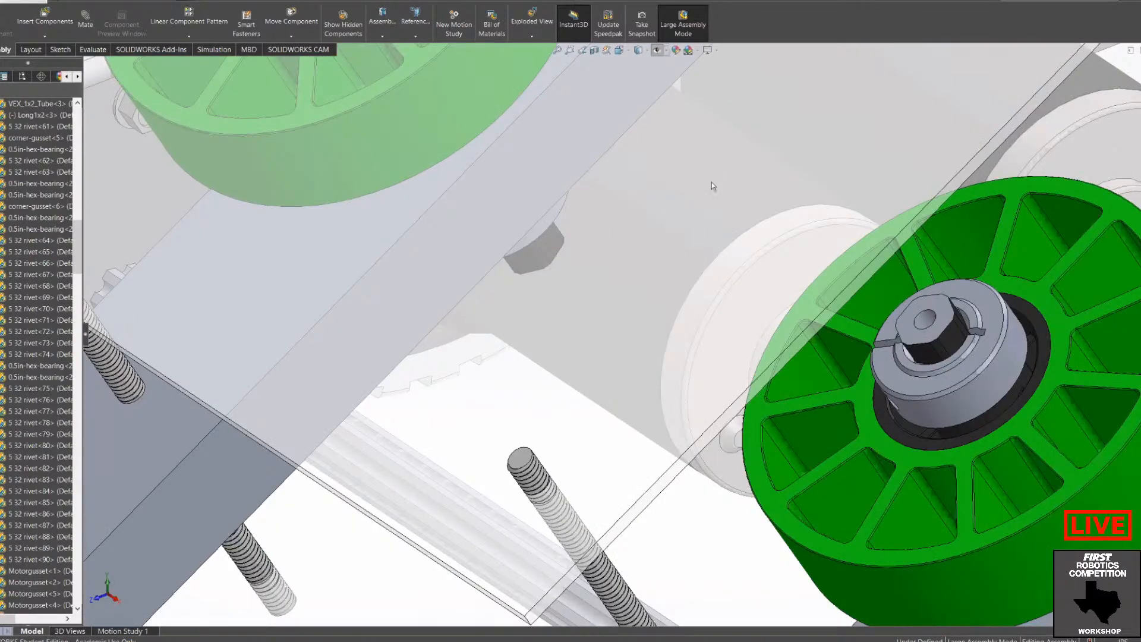
scroll(651, 354, up, 7)
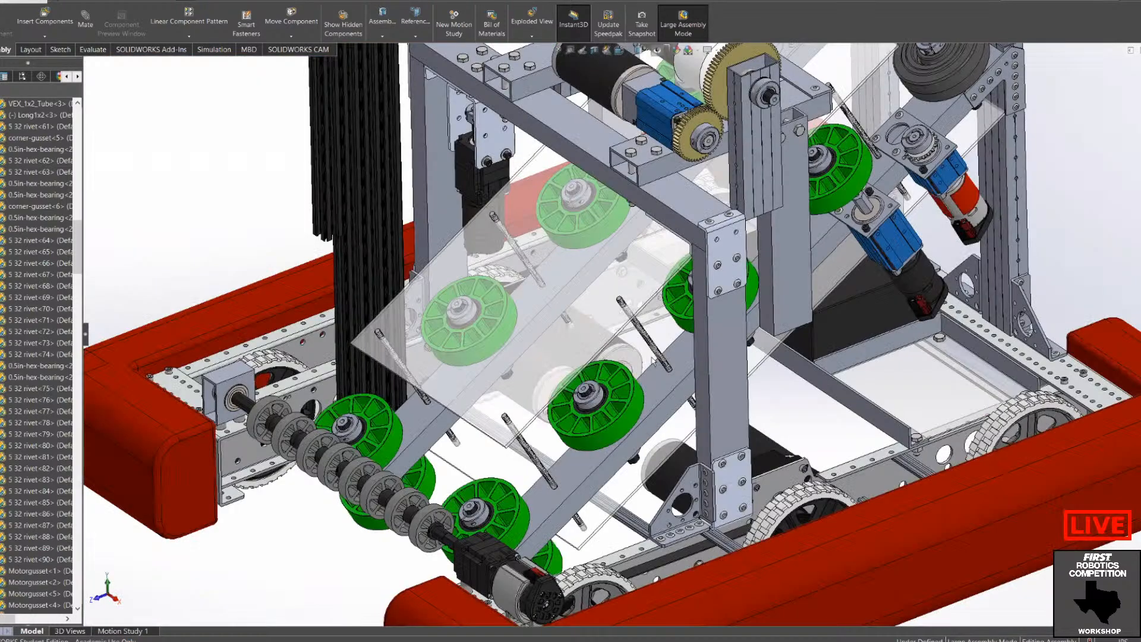
Step: Inspect the upper front frame with its geared roller and motor gearbox, and return to the full robot
scroll(598, 291, up, 3)
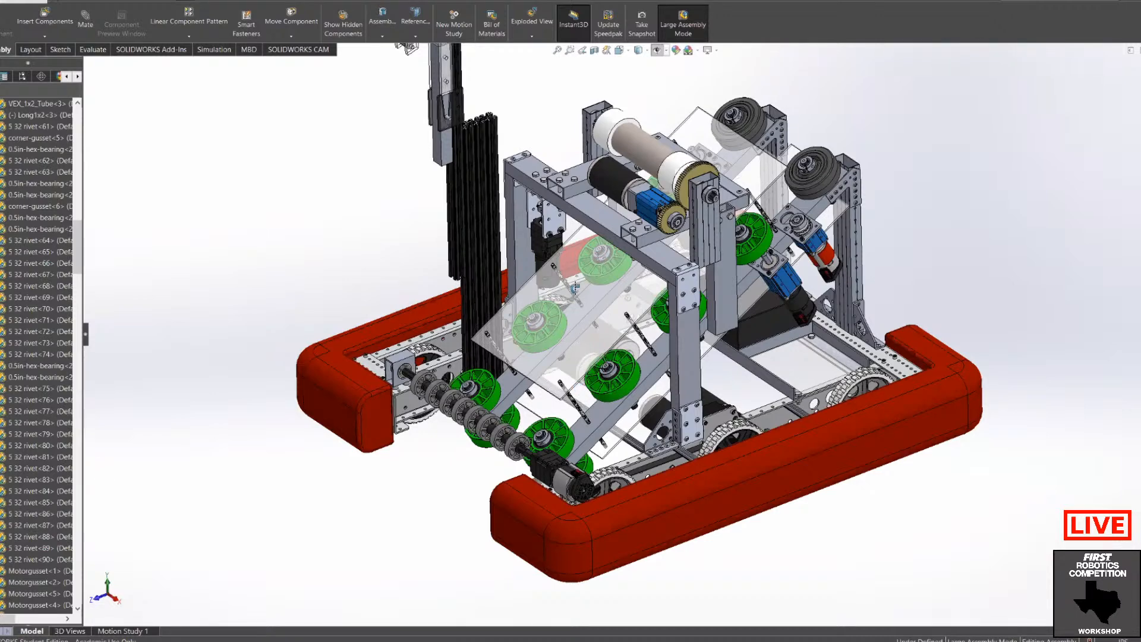
scroll(575, 288, down, 2)
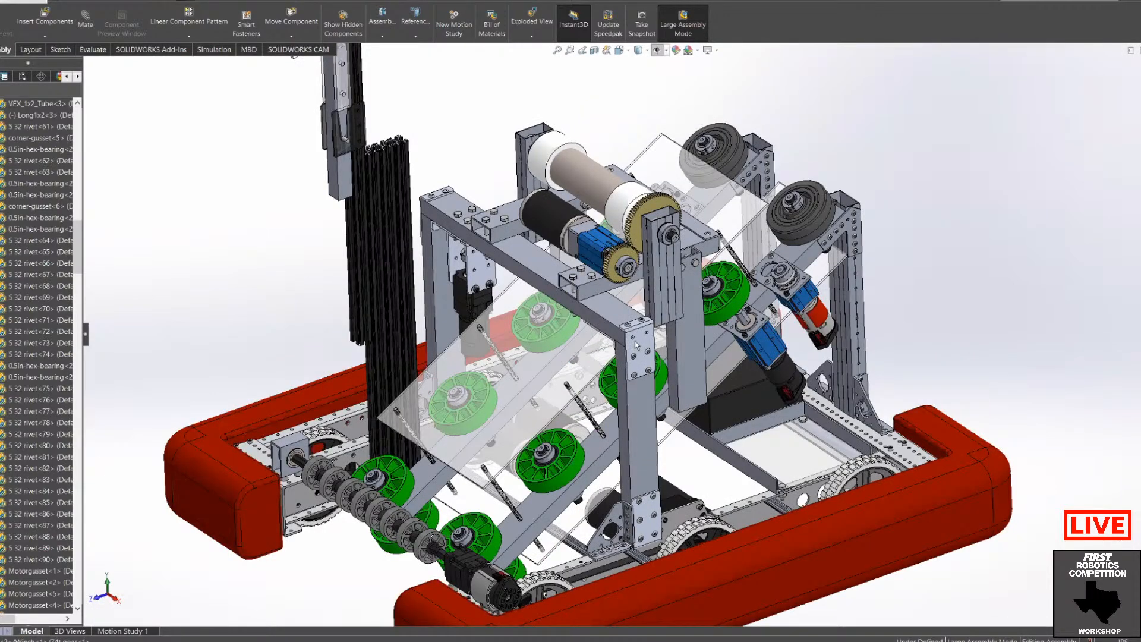
scroll(636, 344, down, 2)
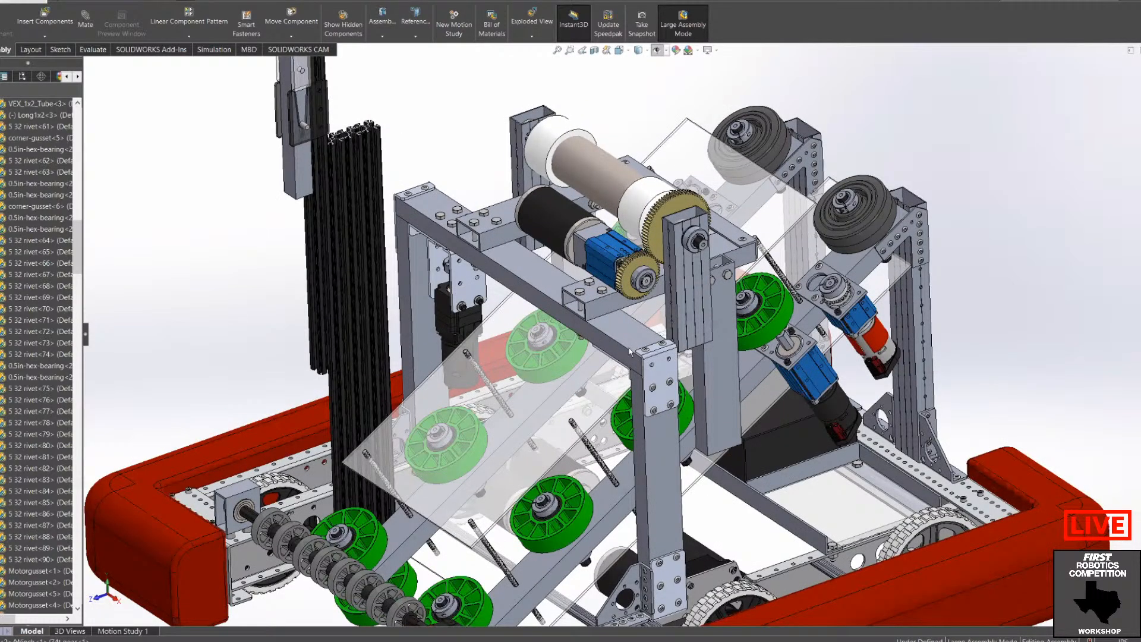
scroll(520, 468, up, 2)
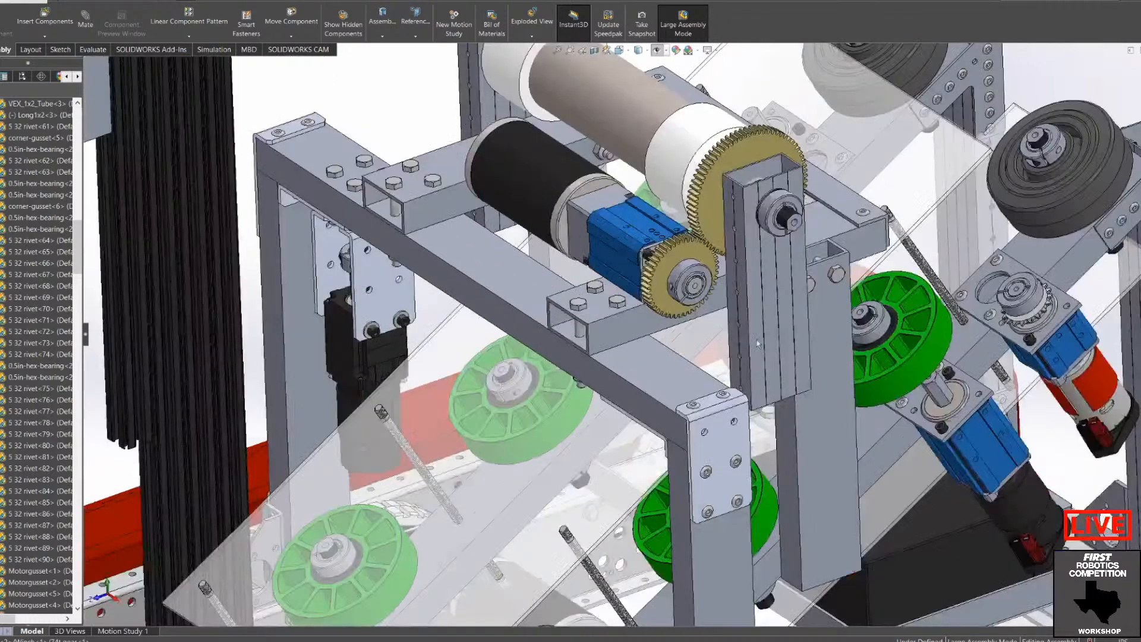
scroll(537, 440, up, 3)
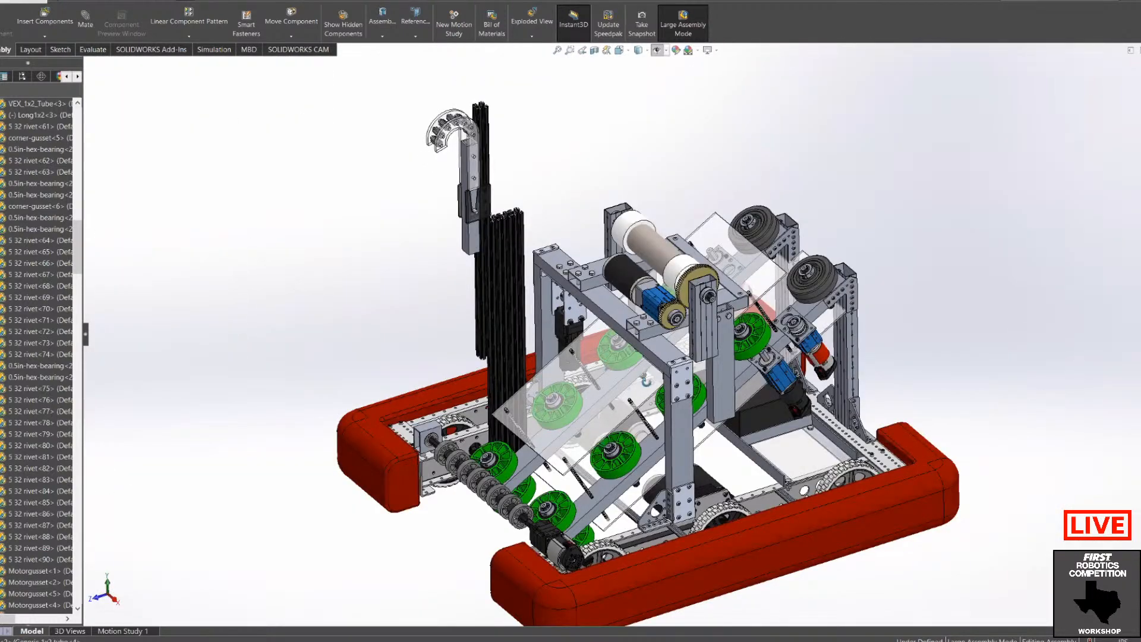
scroll(648, 382, up, 1)
Step: Review the whole robot from slightly different angles and distances, and close the assembly
middle_drag(851, 427, 805, 442)
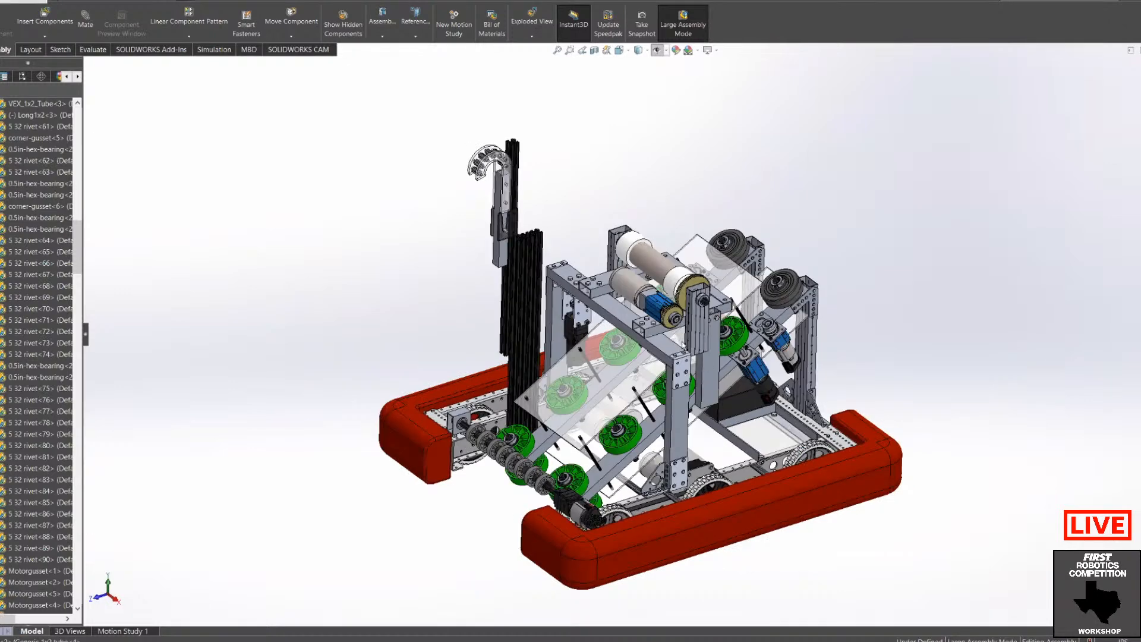
scroll(670, 341, up, 1)
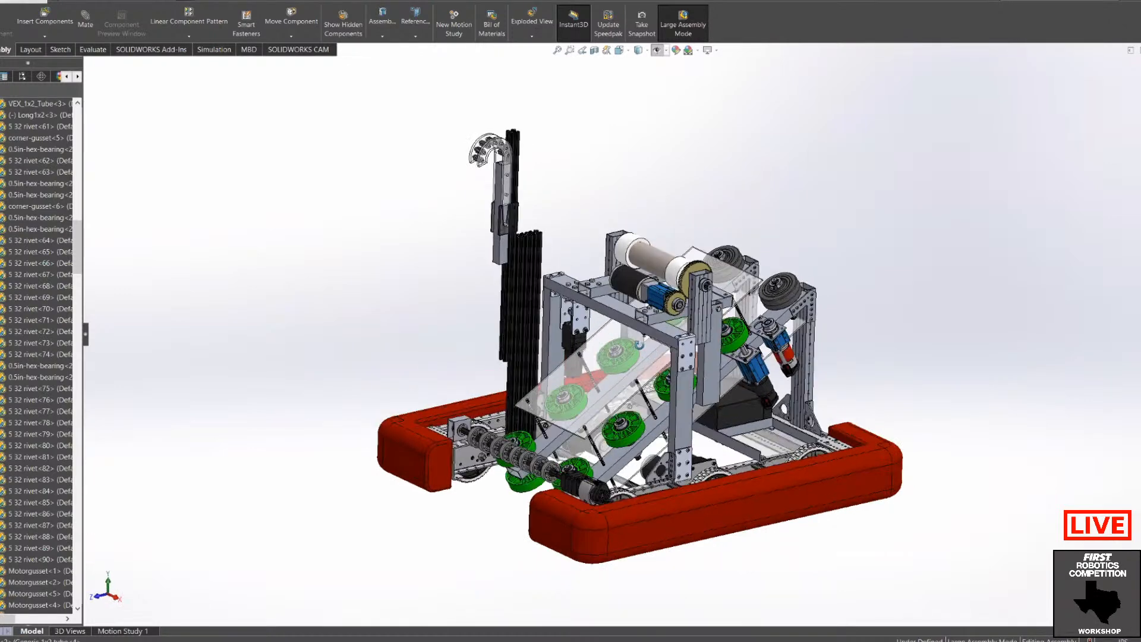
scroll(647, 356, up, 2)
middle_drag(647, 361, 588, 423)
middle_drag(641, 331, 647, 444)
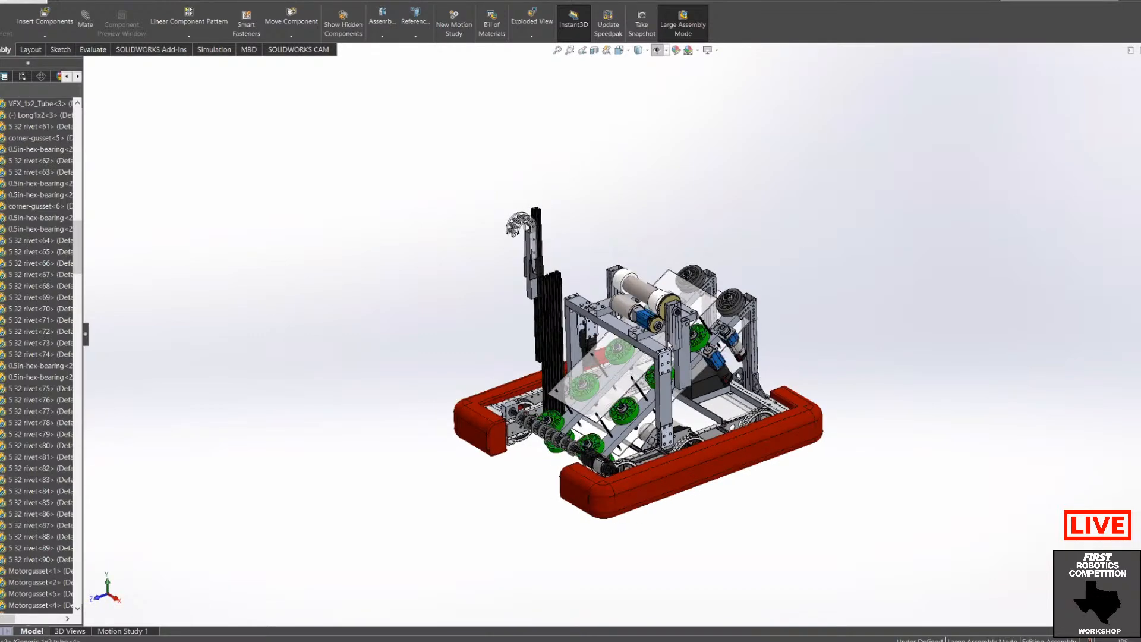
scroll(670, 339, down, 2)
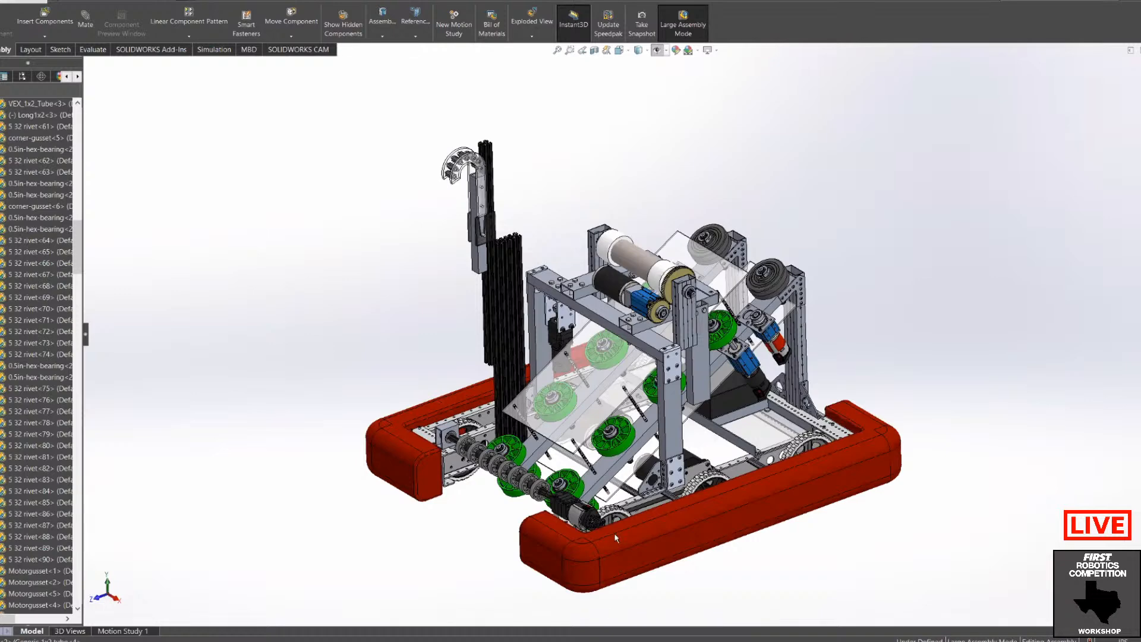
scroll(676, 352, down, 2)
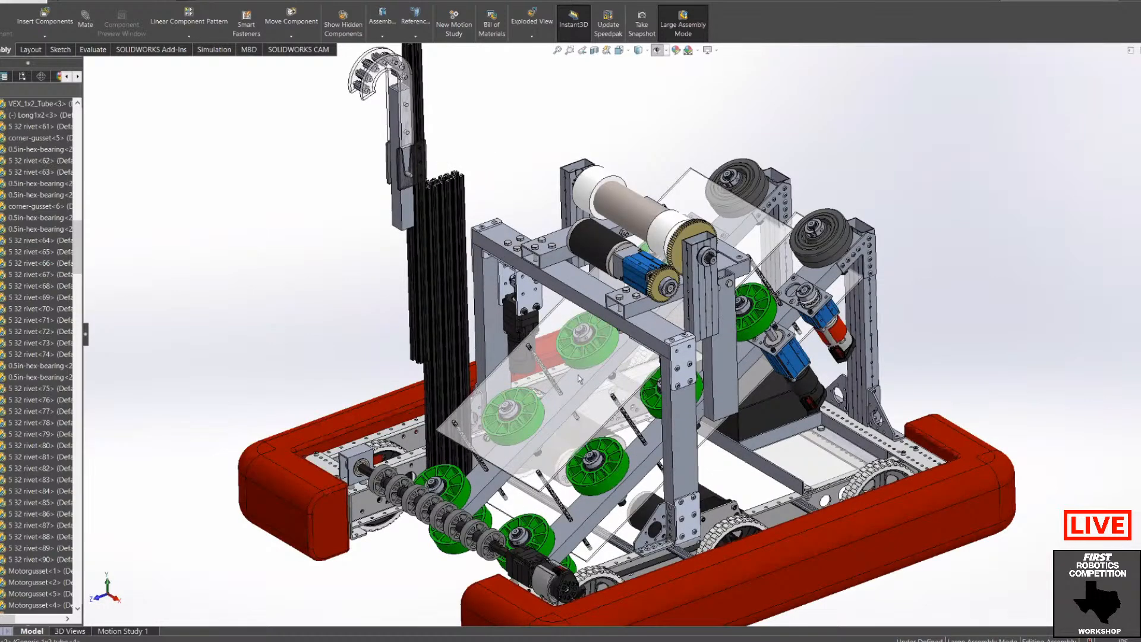
scroll(604, 374, down, 1)
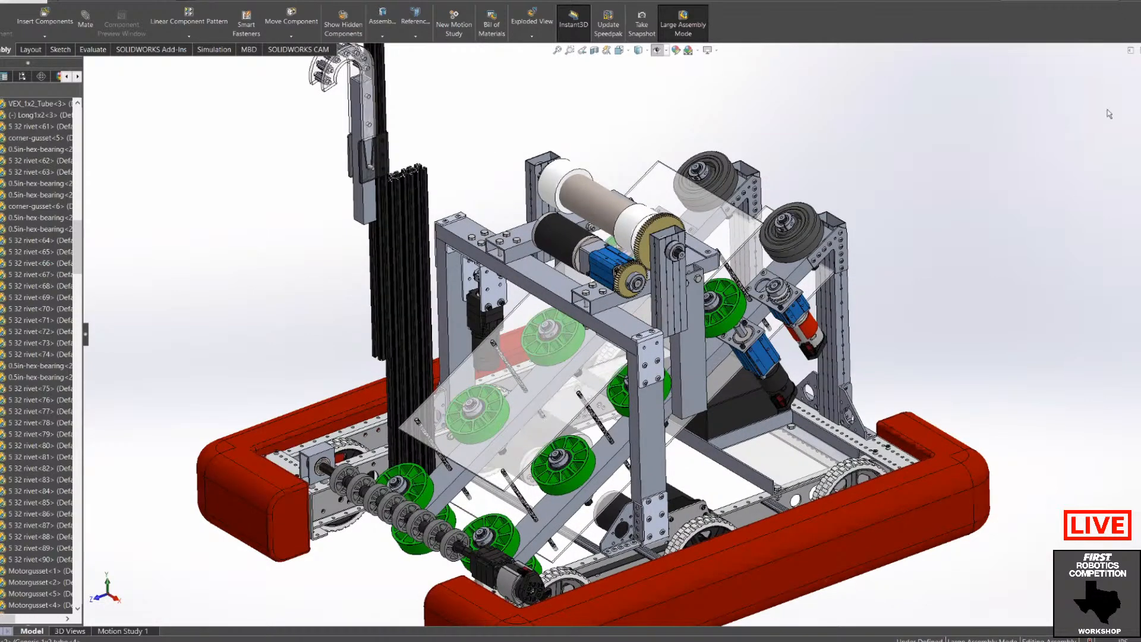
scroll(1044, 147, down, 1)
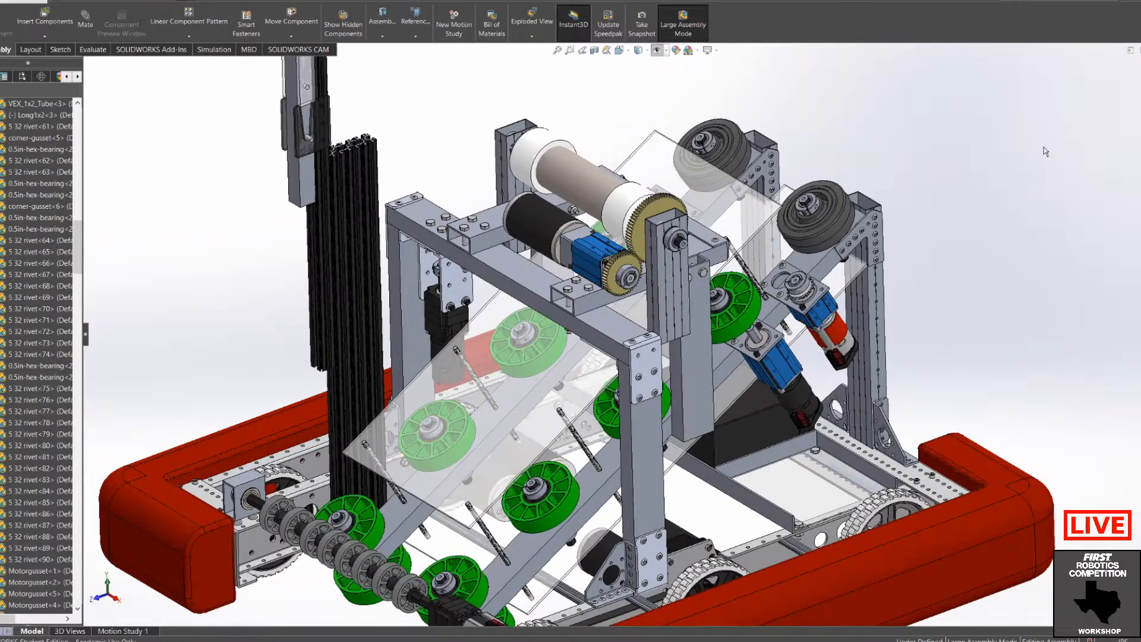
click(199, 186)
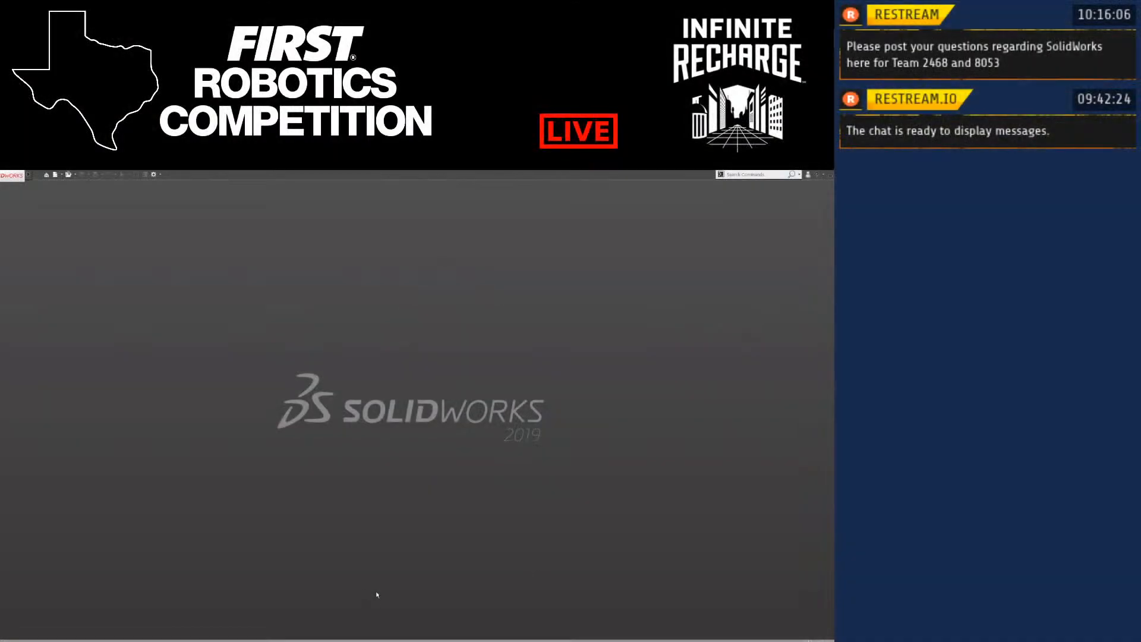
Step: Switch to the browser and read the hole spacing, wall and length dimensions on the VersaFrame tube drawing 217-3426
key(alt+Tab)
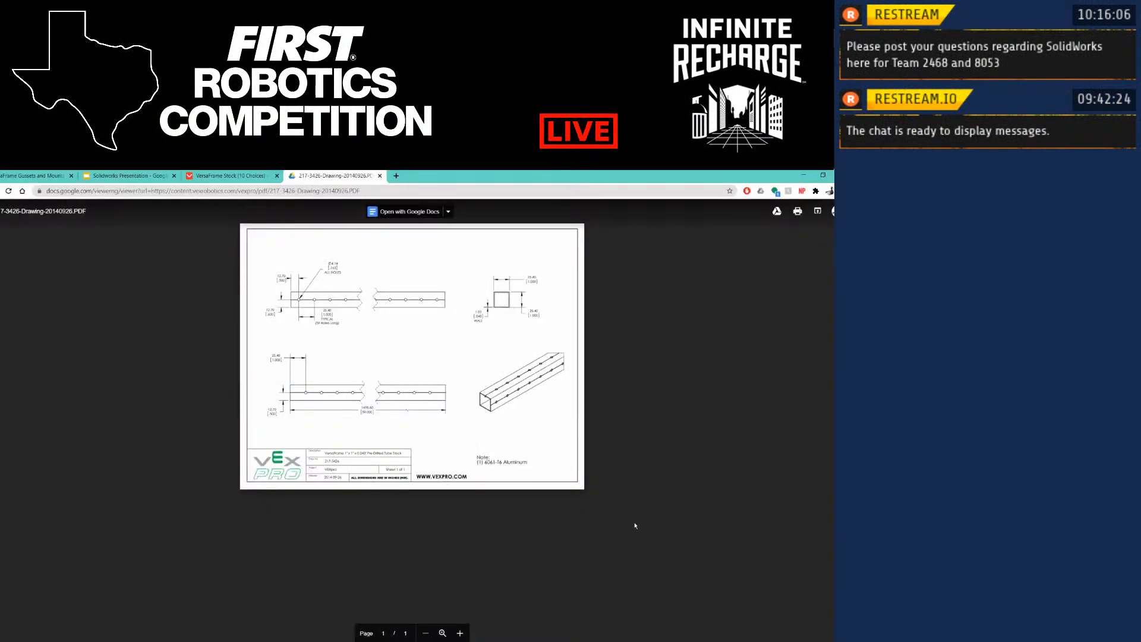
click(443, 633)
scroll(114, 403, up, 3)
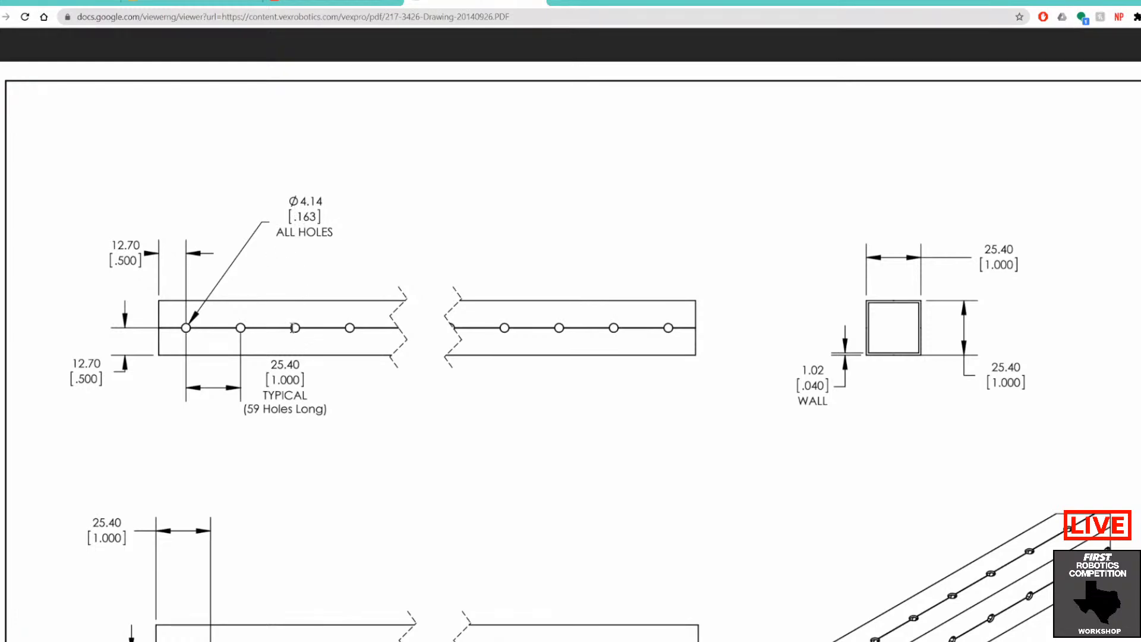
scroll(283, 313, down, 1)
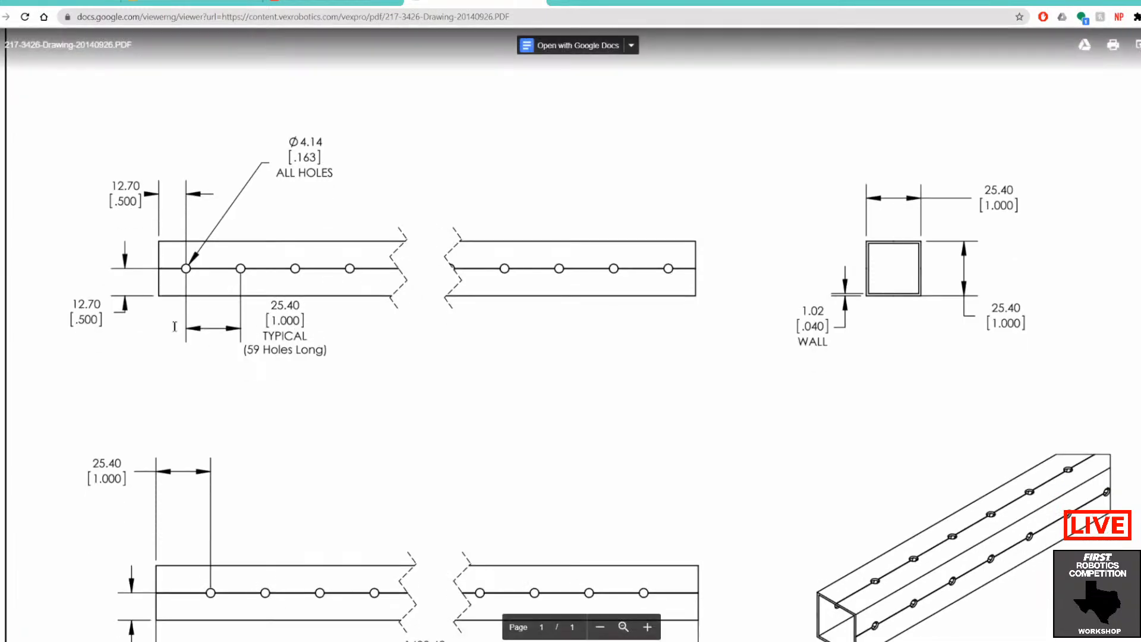
scroll(330, 333, down, 5)
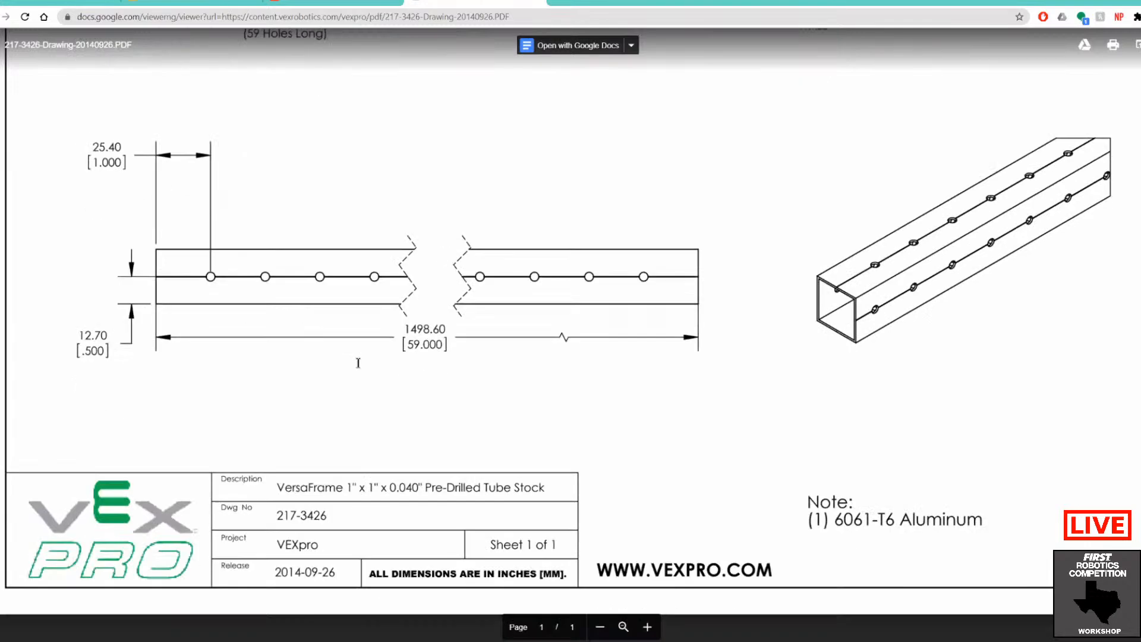
scroll(854, 173, up, 3)
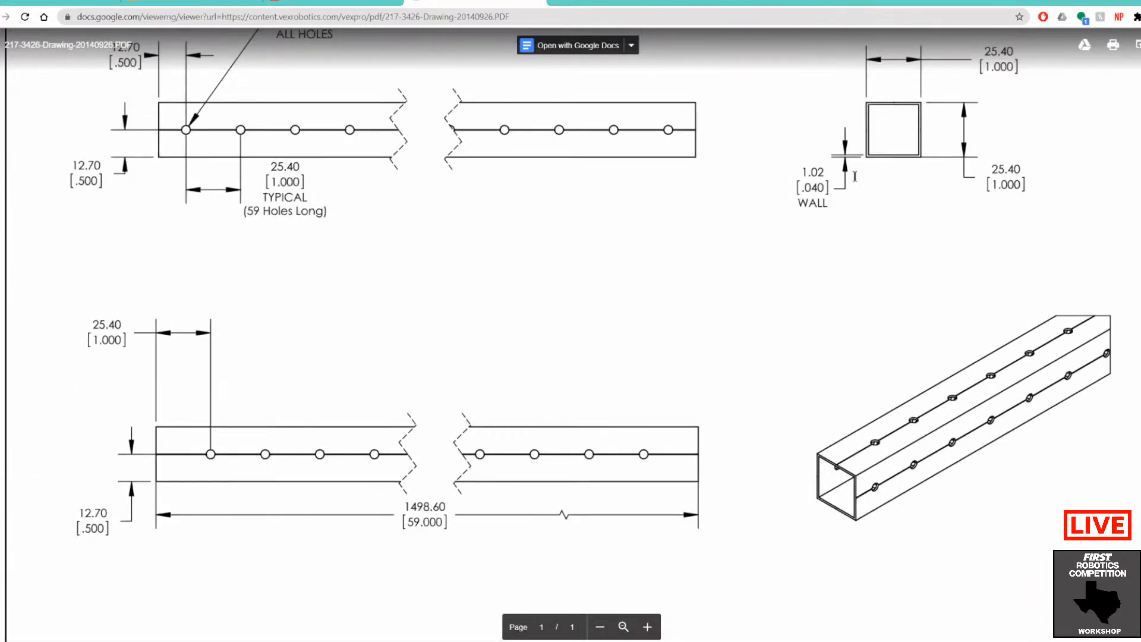
scroll(854, 339, up, 3)
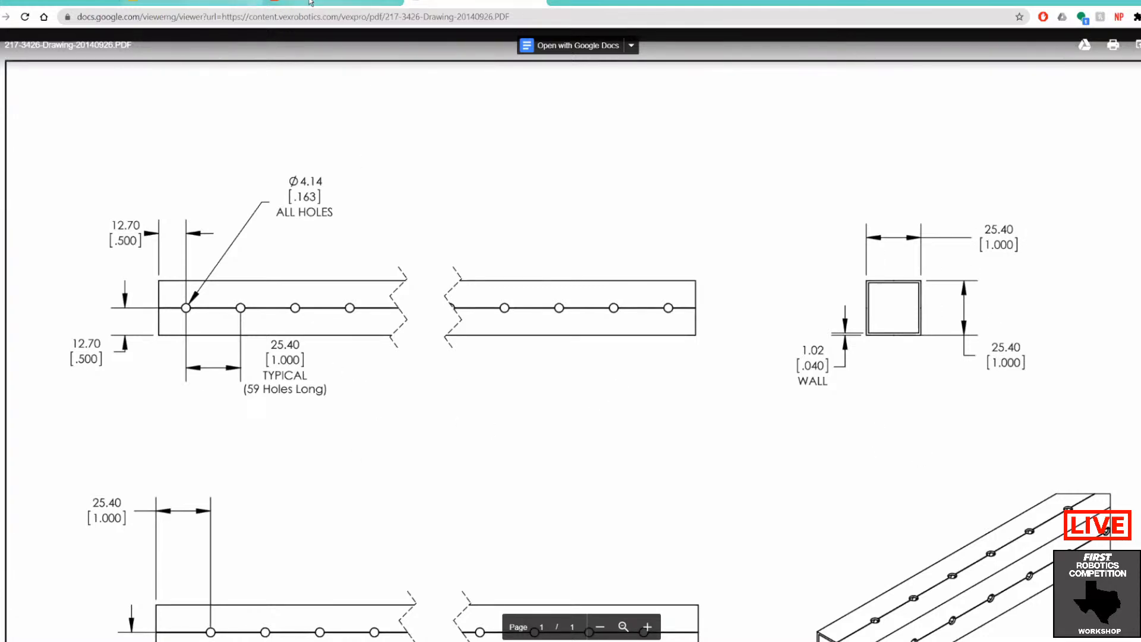
Step: Check the VersaFrame tube stock product list and open the VersaFrame Gussets and Mounts page
click(333, 3)
scroll(397, 177, up, 10)
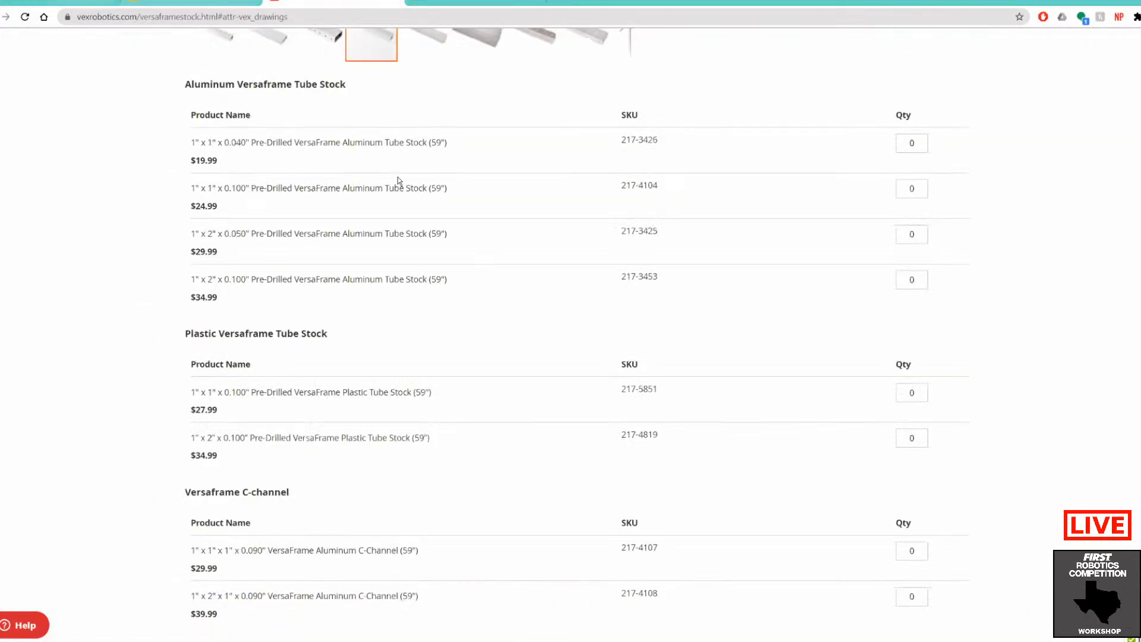
click(65, 3)
scroll(171, 328, up, 15)
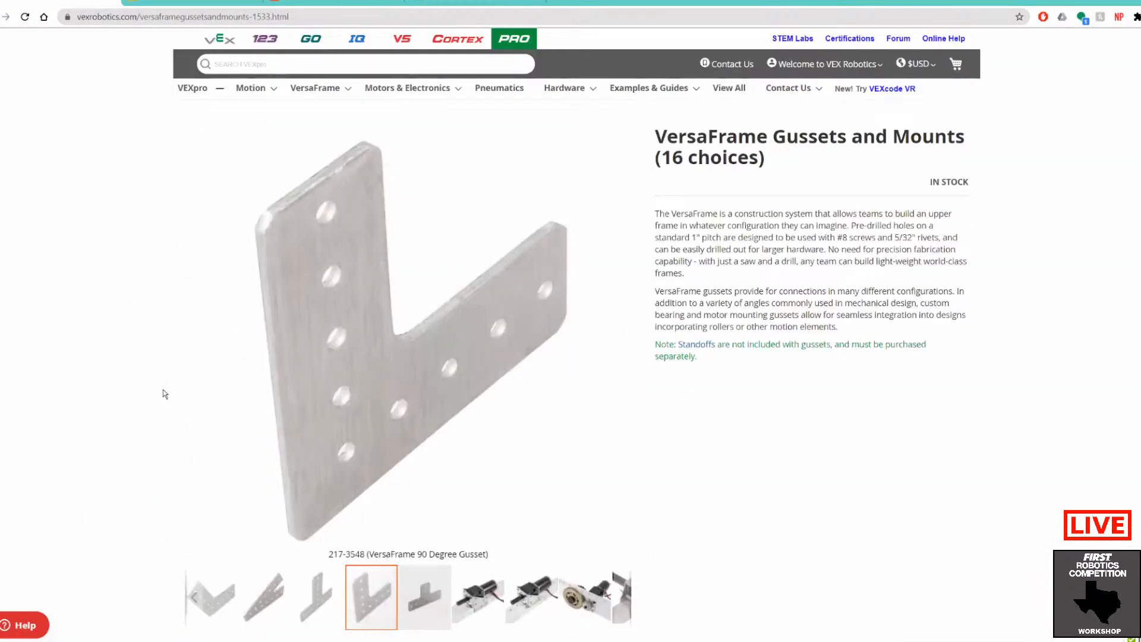
scroll(421, 418, down, 3)
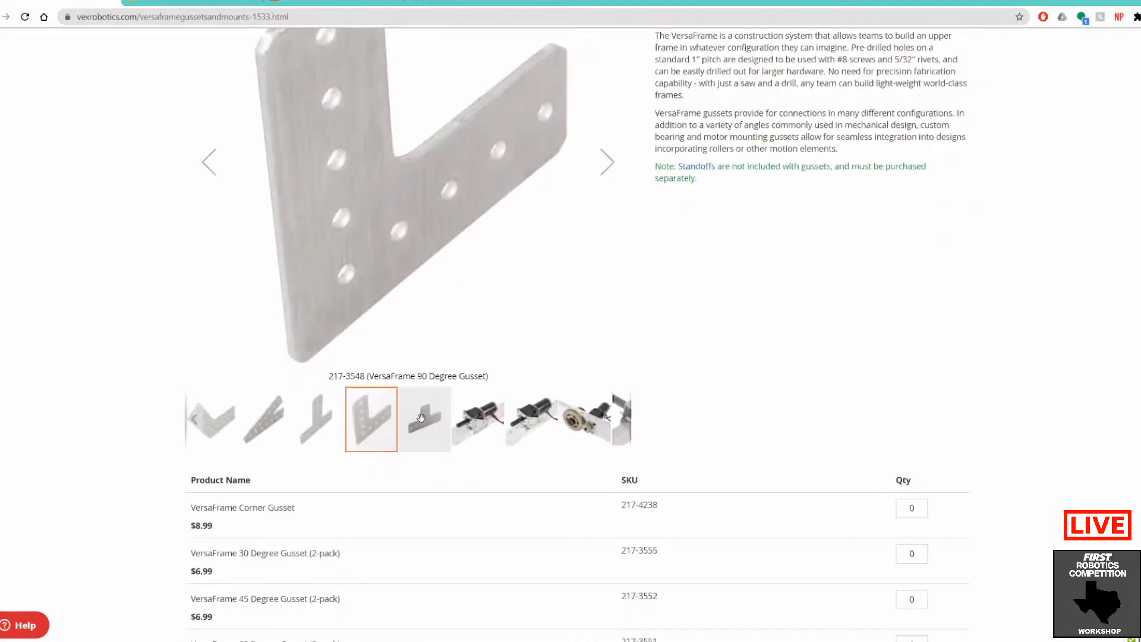
Step: Browse the gusset and mount images, show the 217-3548 90 Degree Gusset, and go to the list of STEP CAD files
click(421, 418)
click(478, 420)
scroll(423, 308, up, 2)
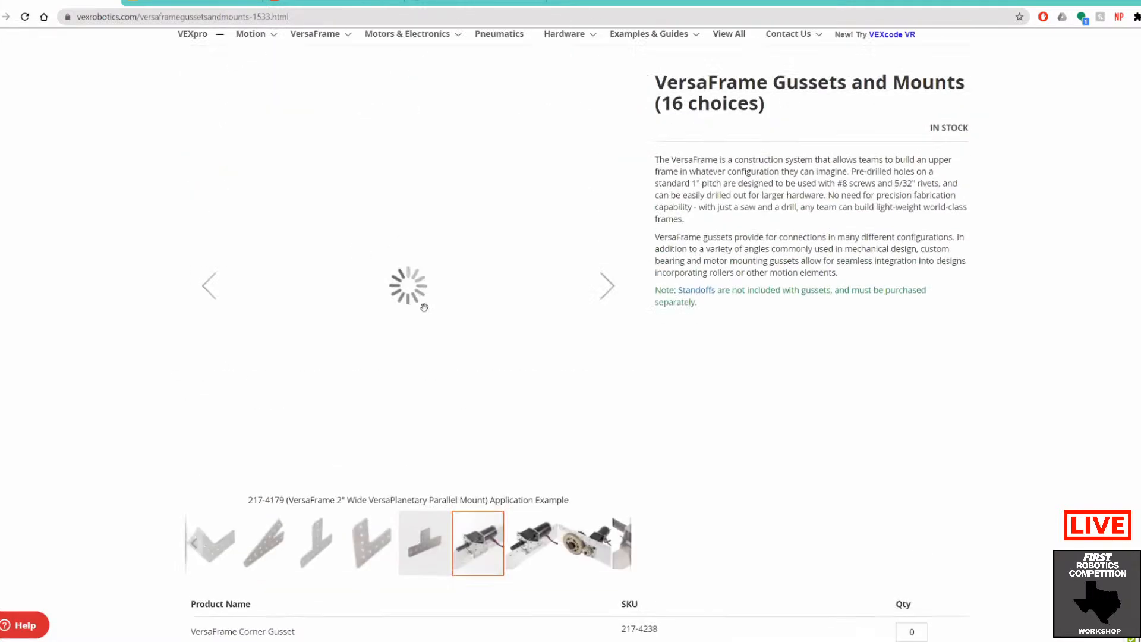
scroll(424, 307, up, 1)
click(365, 590)
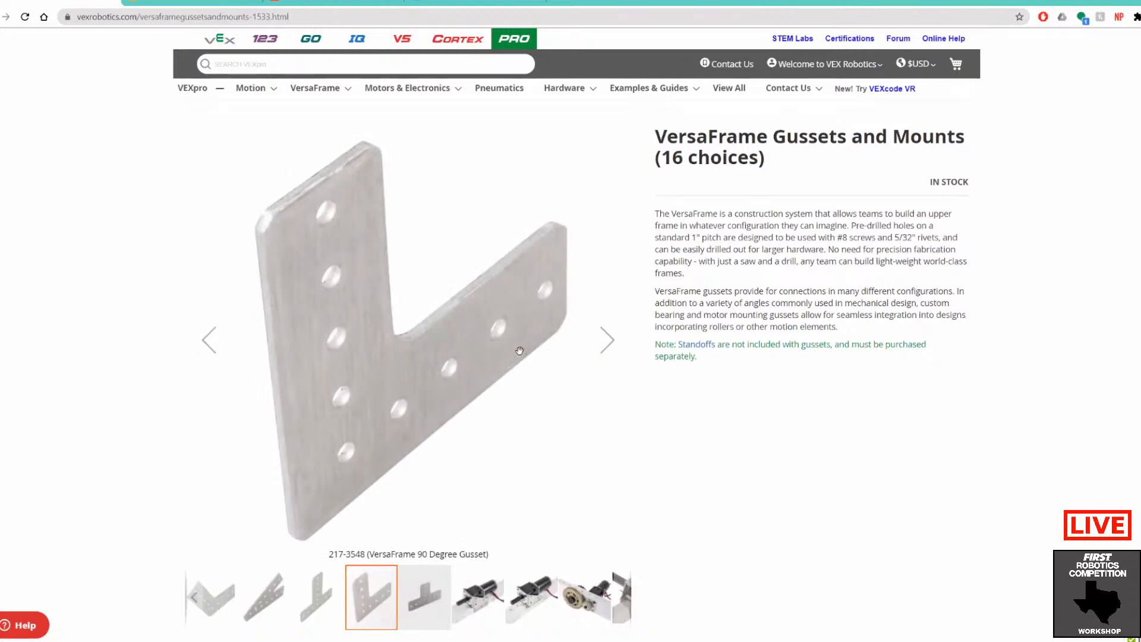
scroll(520, 351, down, 20)
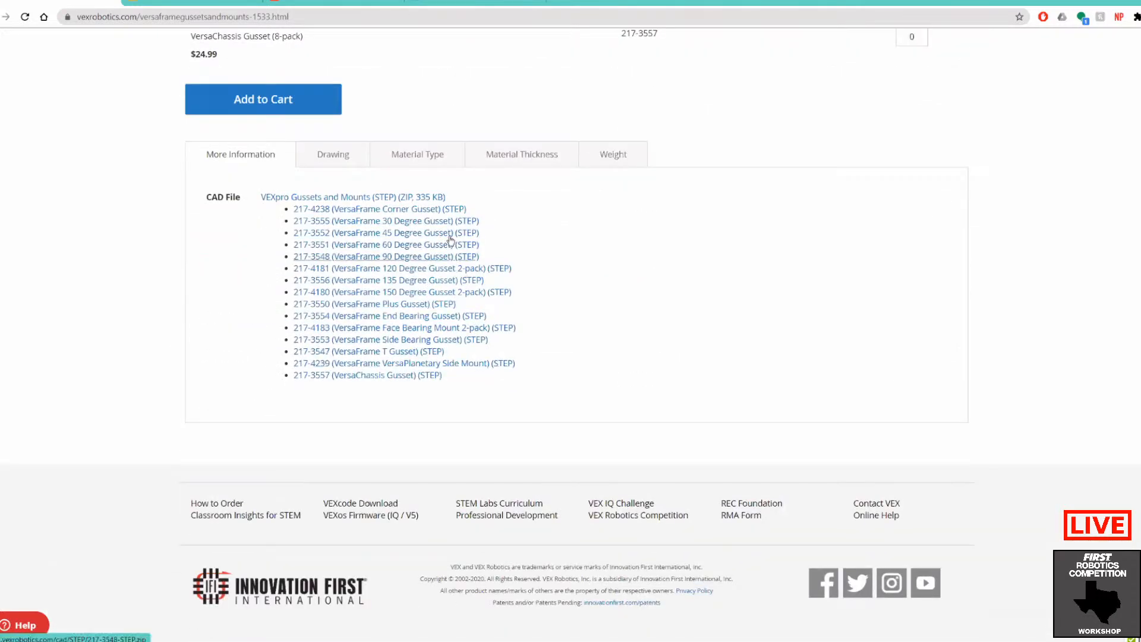
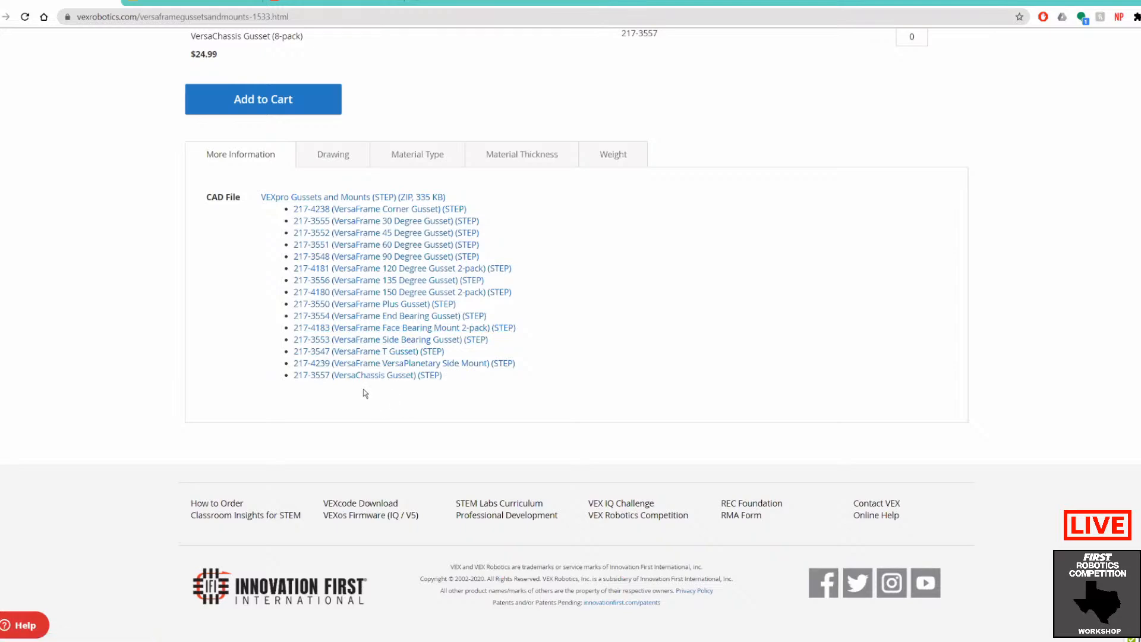
Step: Download the STEP archive of the VersaFrame 60 Degree Gusset 217-3551 and extract it into a 217-3551-STEP folder in Downloads
scroll(360, 381, up, 10)
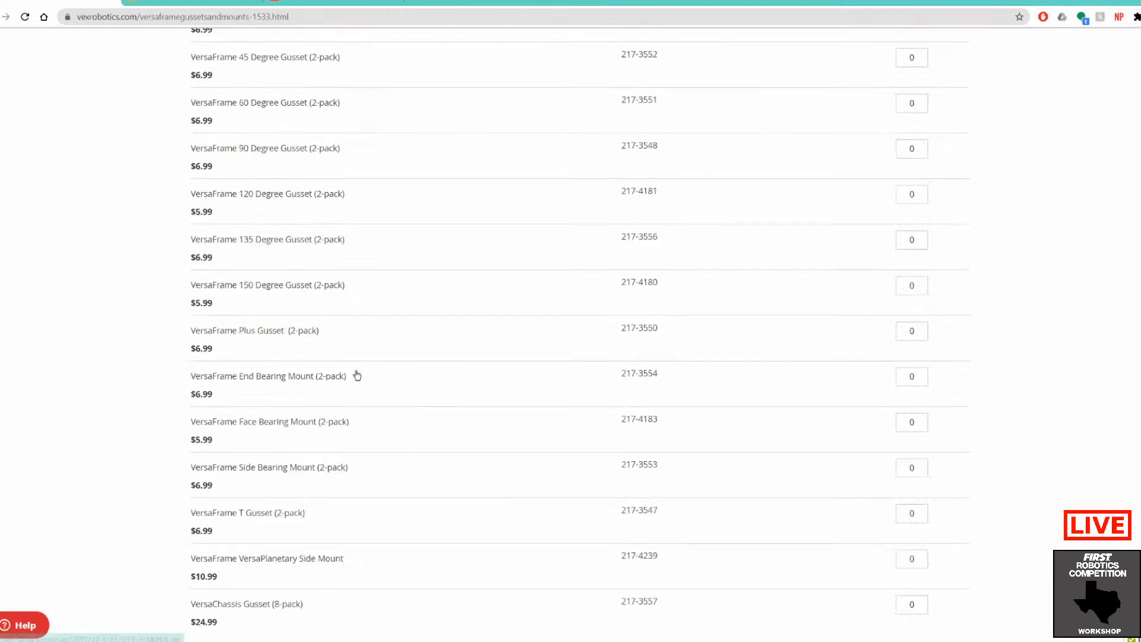
scroll(368, 386, down, 8)
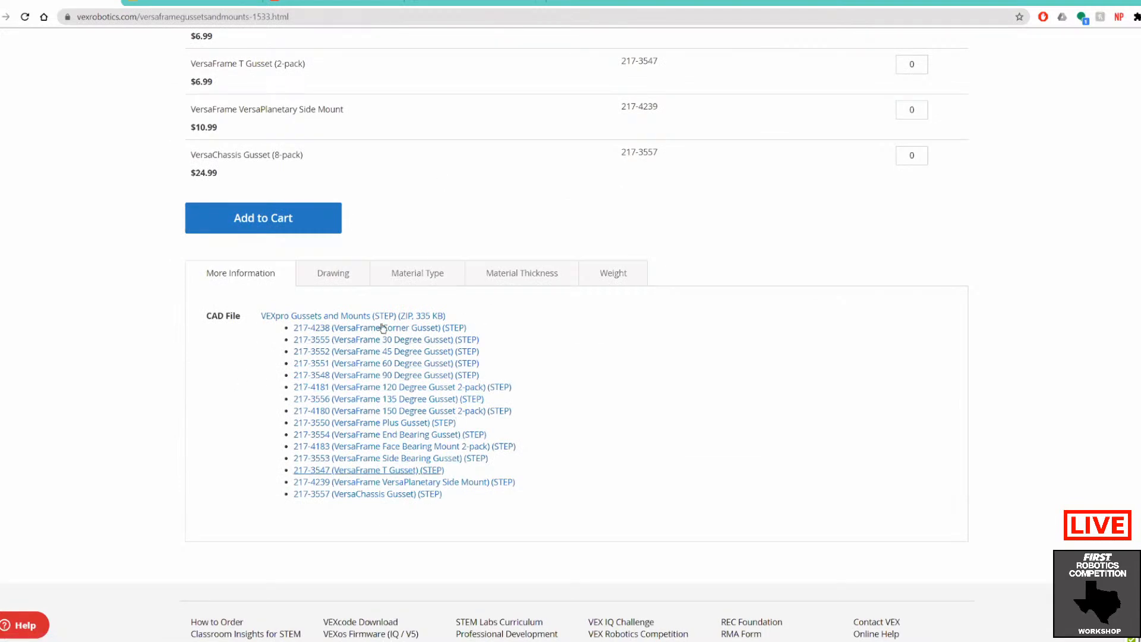
click(407, 365)
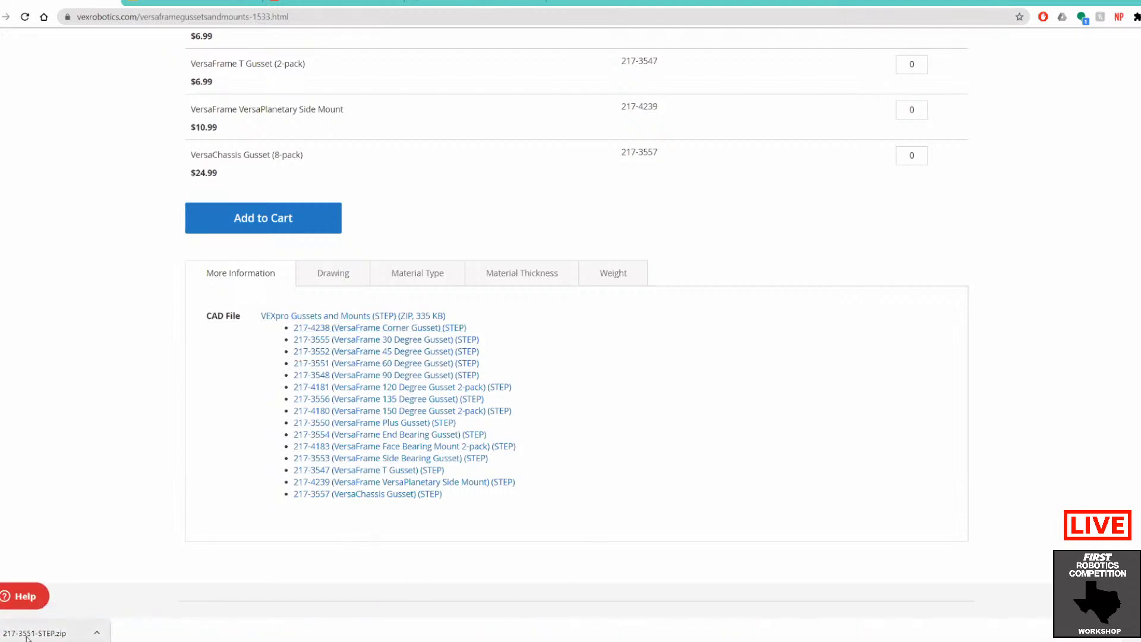
click(432, 439)
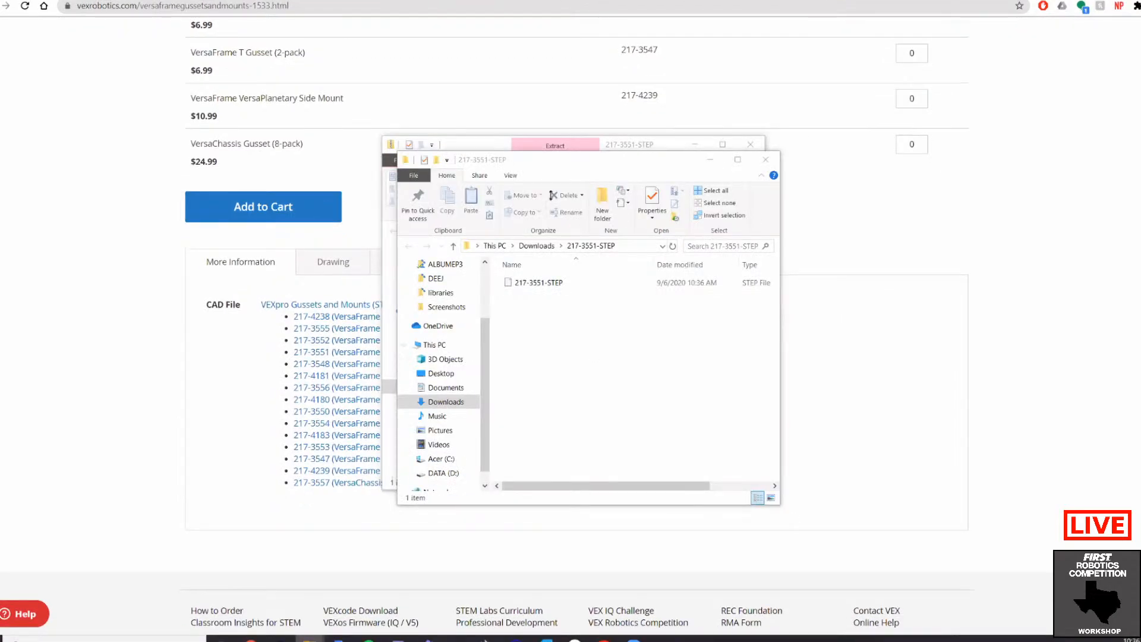
Step: Move the compressed and extracted 217-3551-STEP folder windows apart so the contents of both can be compared
click(623, 167)
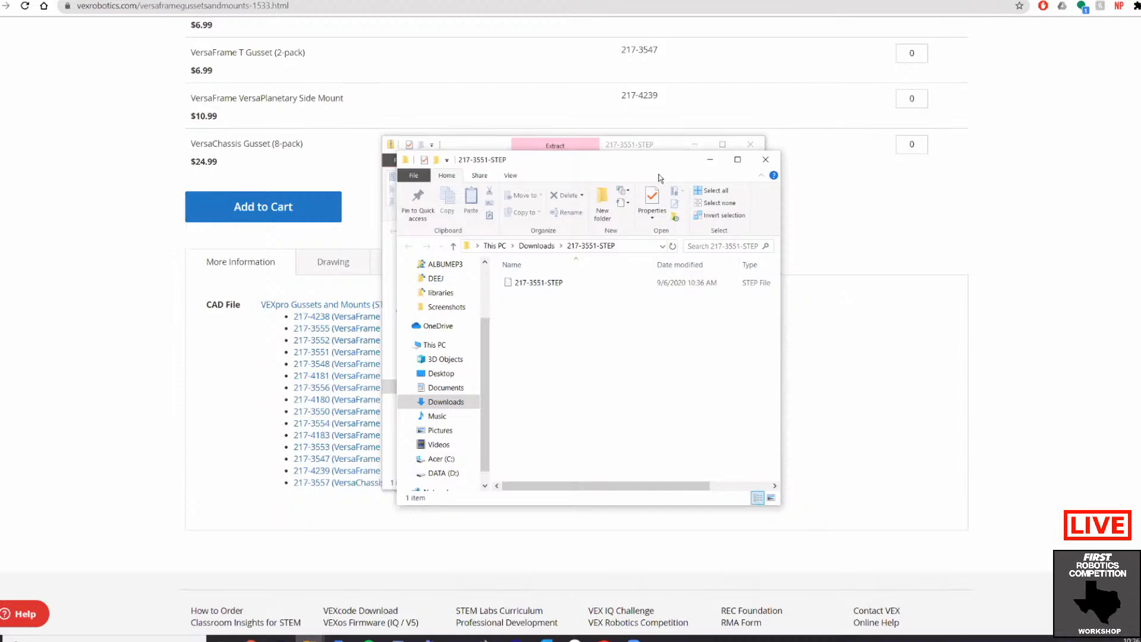
drag(658, 177, 292, 138)
click(619, 144)
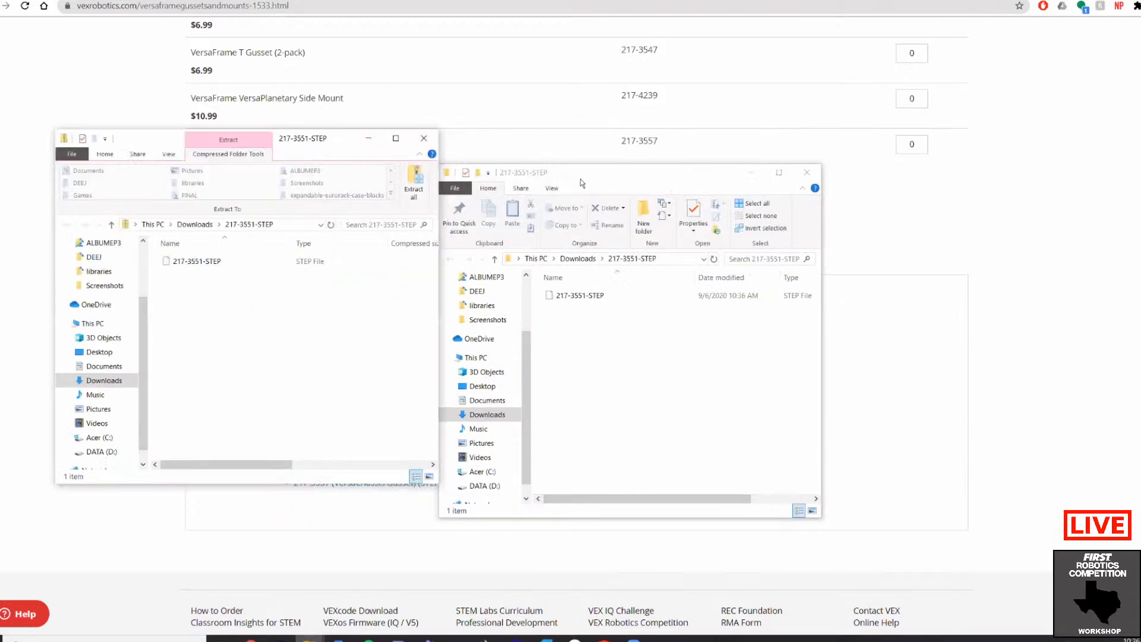
drag(582, 183, 347, 145)
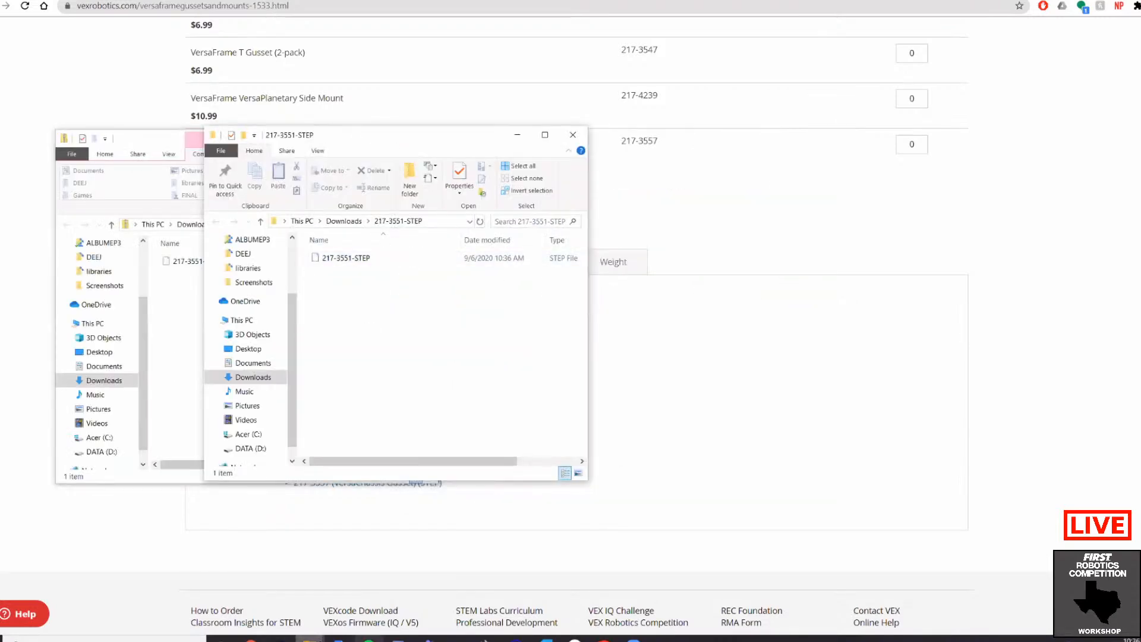
Step: Switch to SOLIDWORKS and browse to the Downloads folder to open an existing file
click(604, 638)
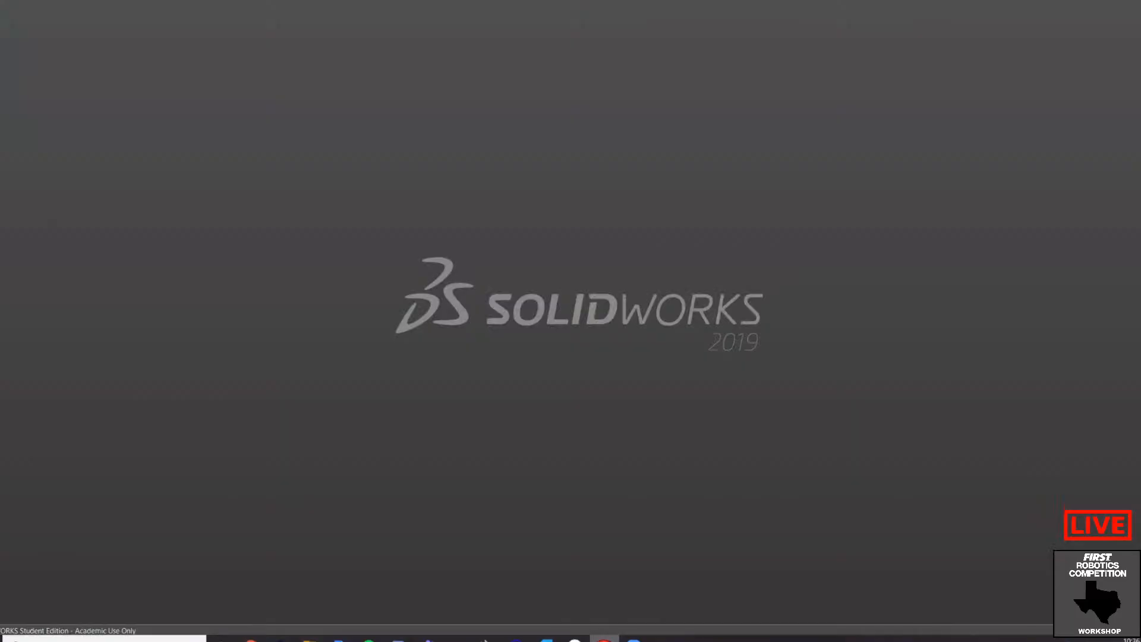
click(102, 1)
click(73, 229)
key(ctrl+o)
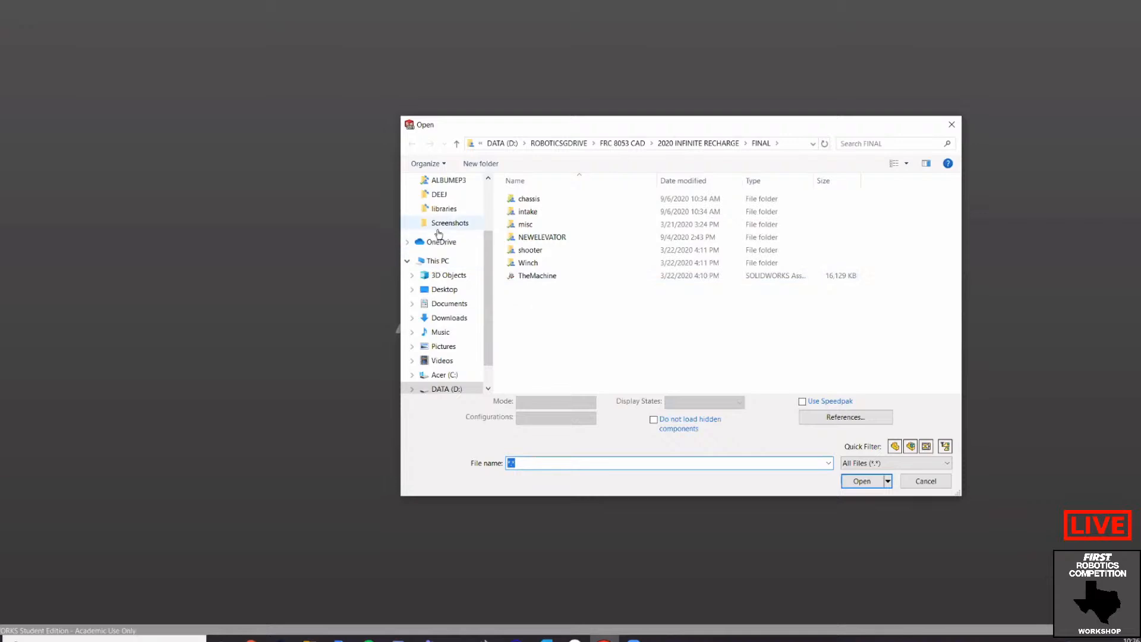
scroll(437, 274, up, 2)
click(444, 180)
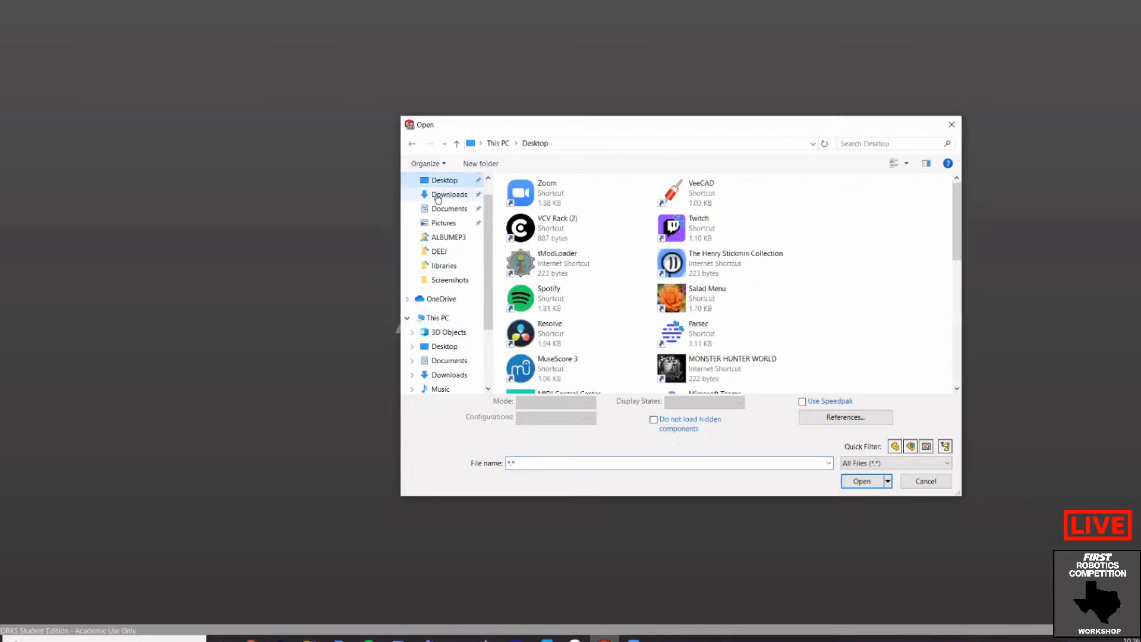
click(450, 194)
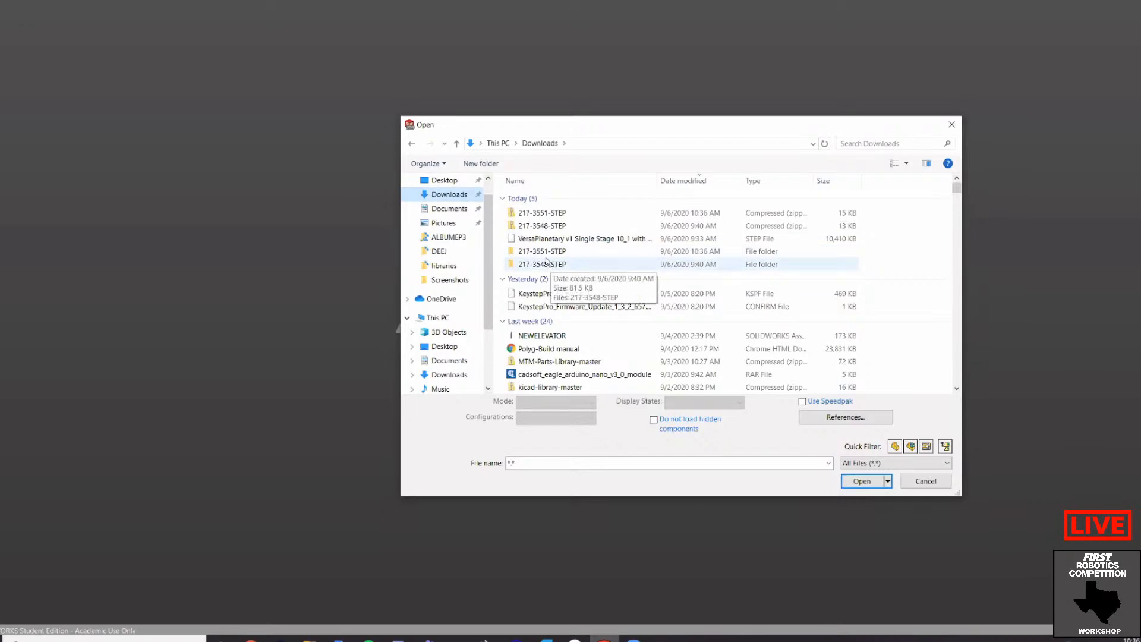
Step: Open the 217-3551-STEP file from its extracted folder, run Import Diagnostics on the part and accept the check
click(309, 639)
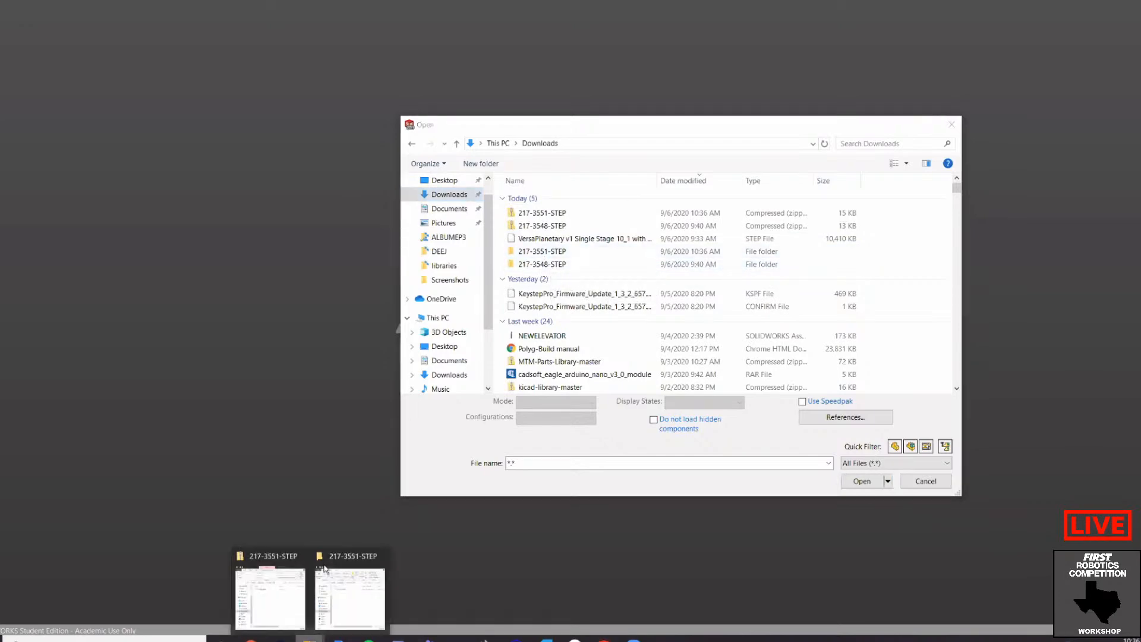
click(563, 251)
key(Return)
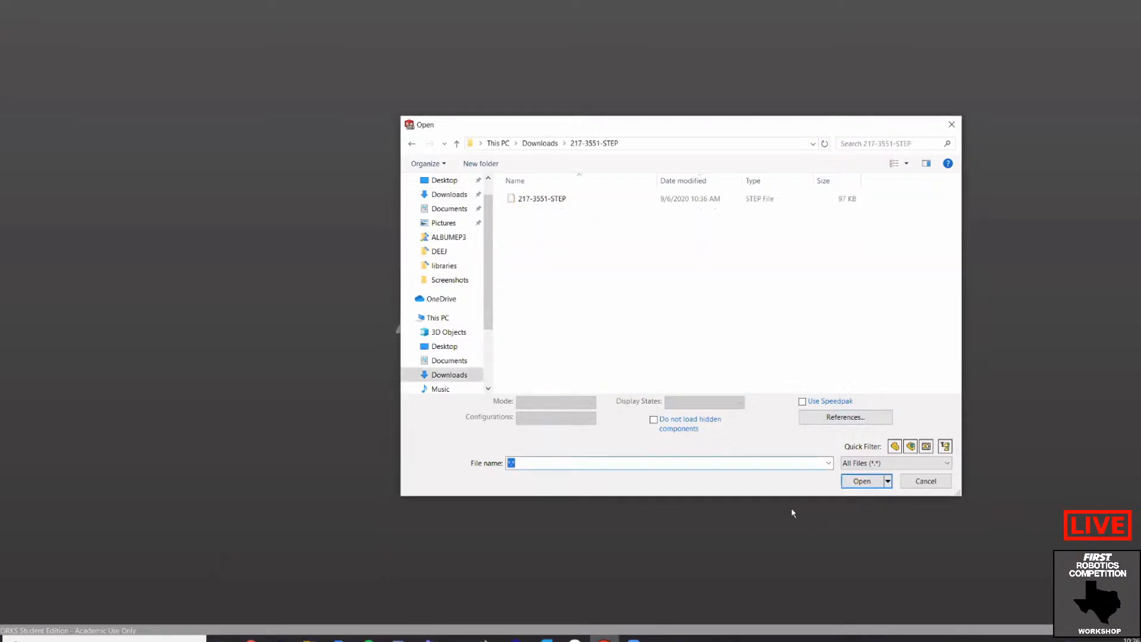
click(536, 199)
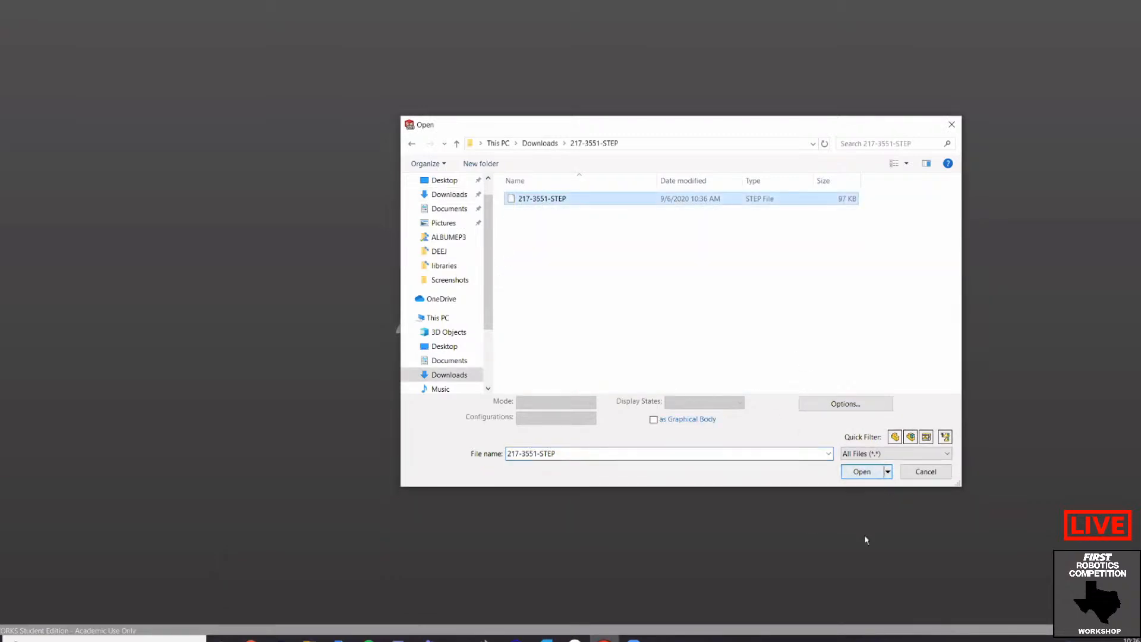
click(863, 473)
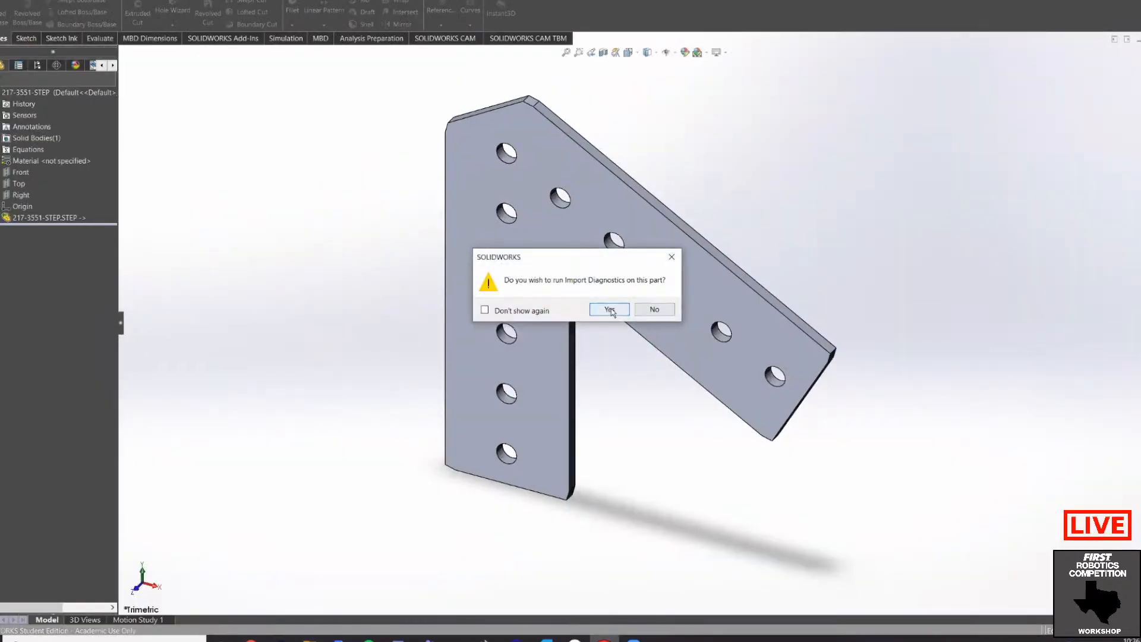
click(610, 310)
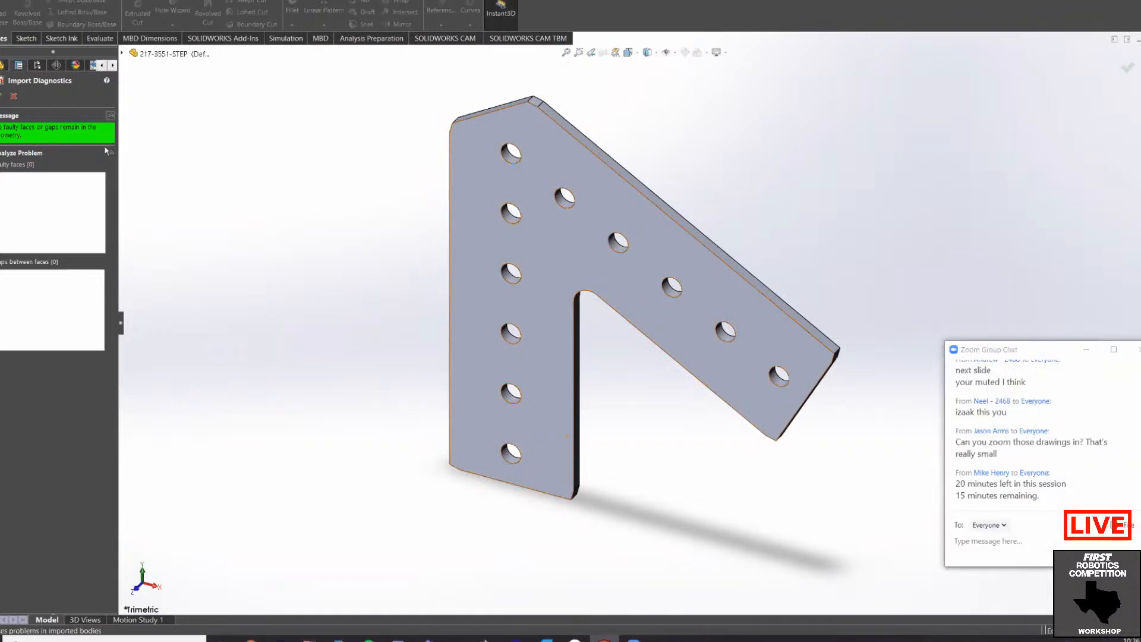
click(1, 96)
Step: Inspect the imported gusset and expand its imported feature in the design tree down to the single solid body
scroll(714, 305, up, 5)
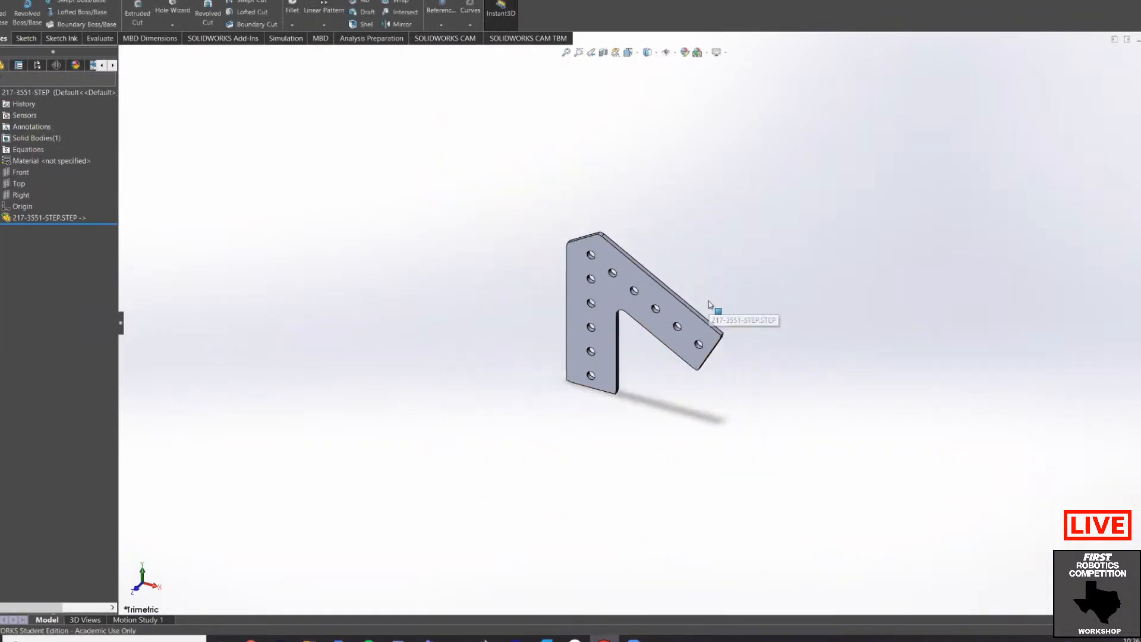
scroll(666, 316, down, 8)
scroll(474, 315, up, 5)
middle_drag(641, 313, 611, 287)
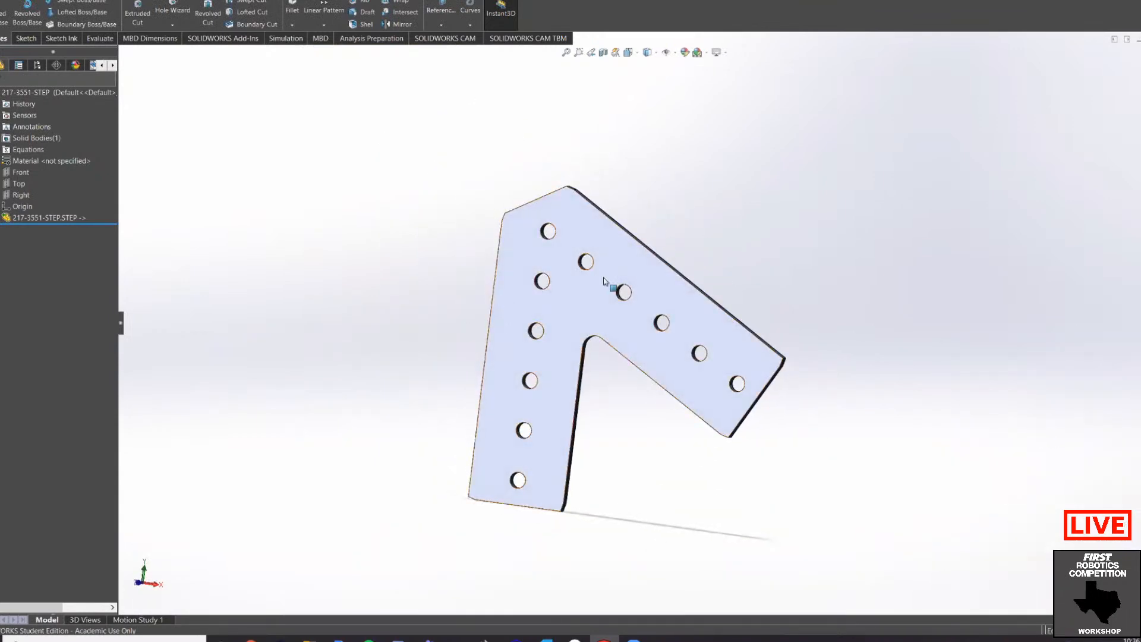
scroll(650, 318, down, 4)
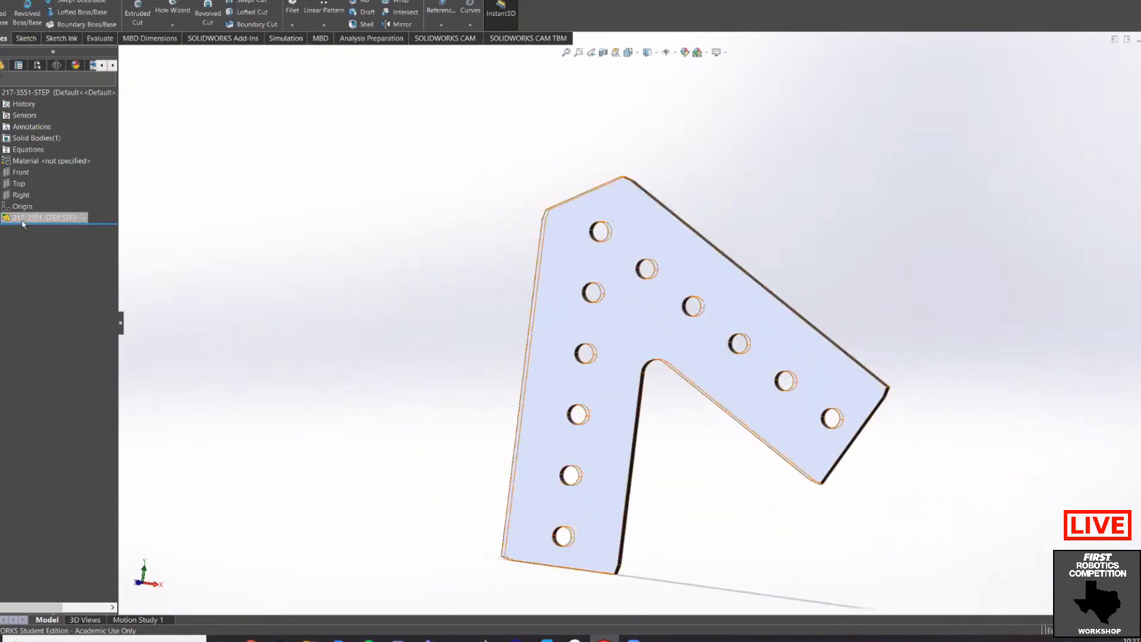
click(17, 219)
click(1, 218)
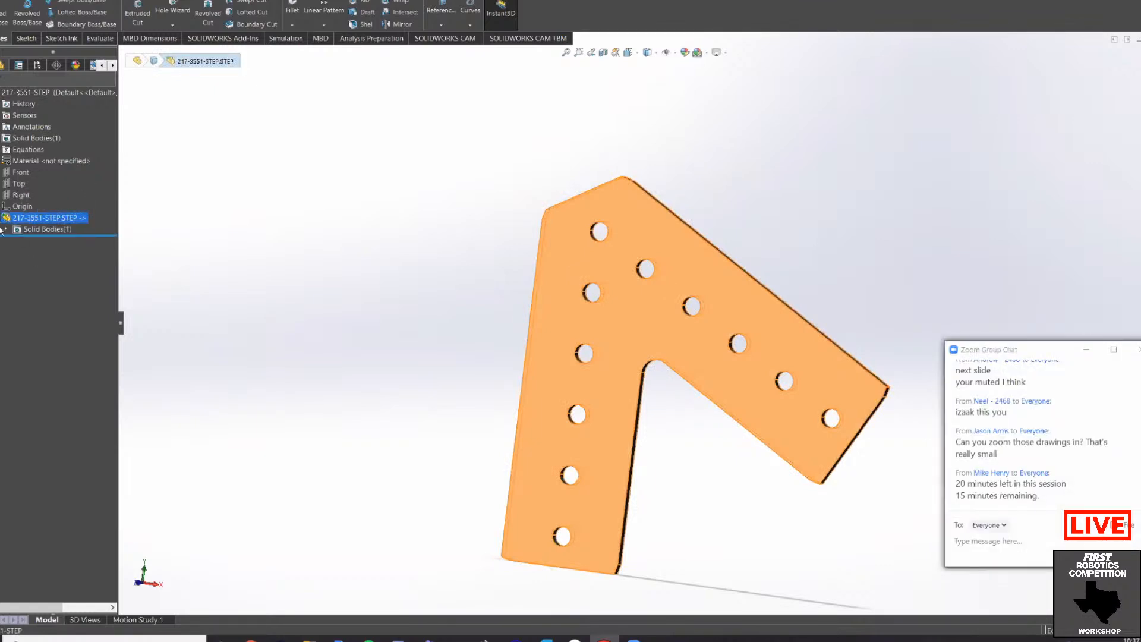
click(6, 229)
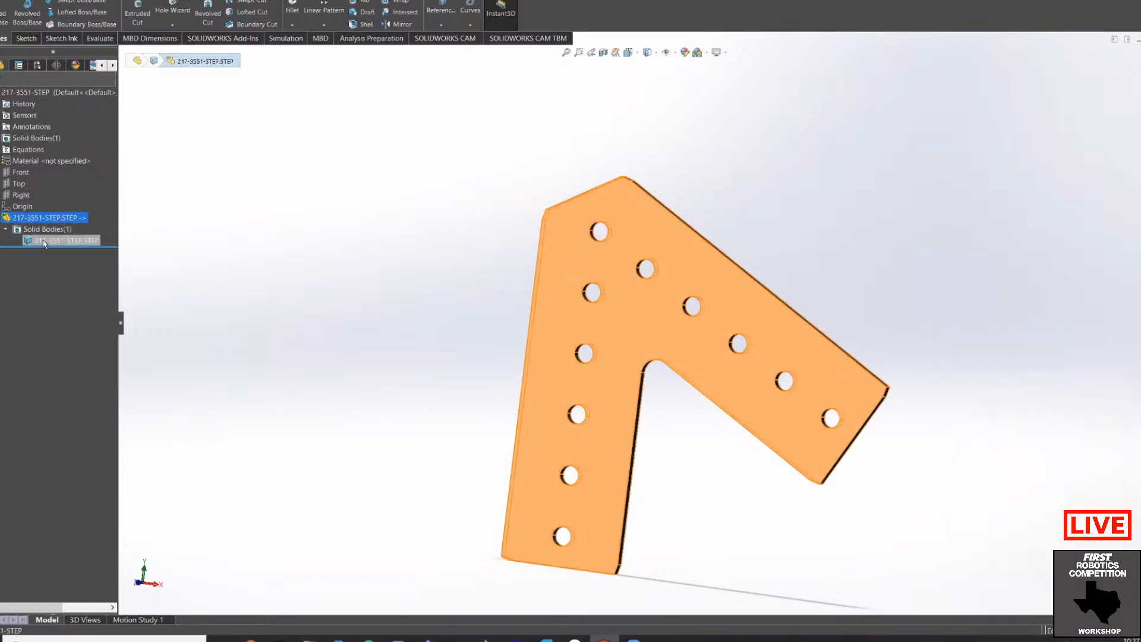
click(43, 240)
scroll(731, 243, down, 2)
click(857, 261)
Step: Examine the gusset's hole pattern, plate edges and inner corner from several angles and distances
scroll(680, 402, up, 4)
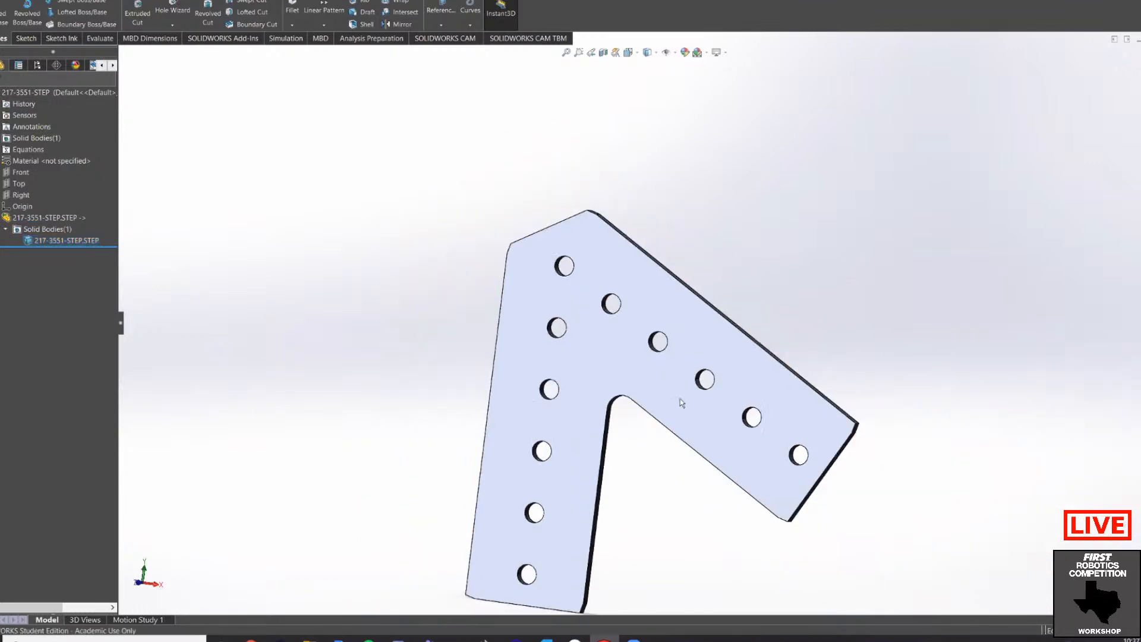
middle_drag(654, 404, 685, 412)
scroll(657, 323, down, 5)
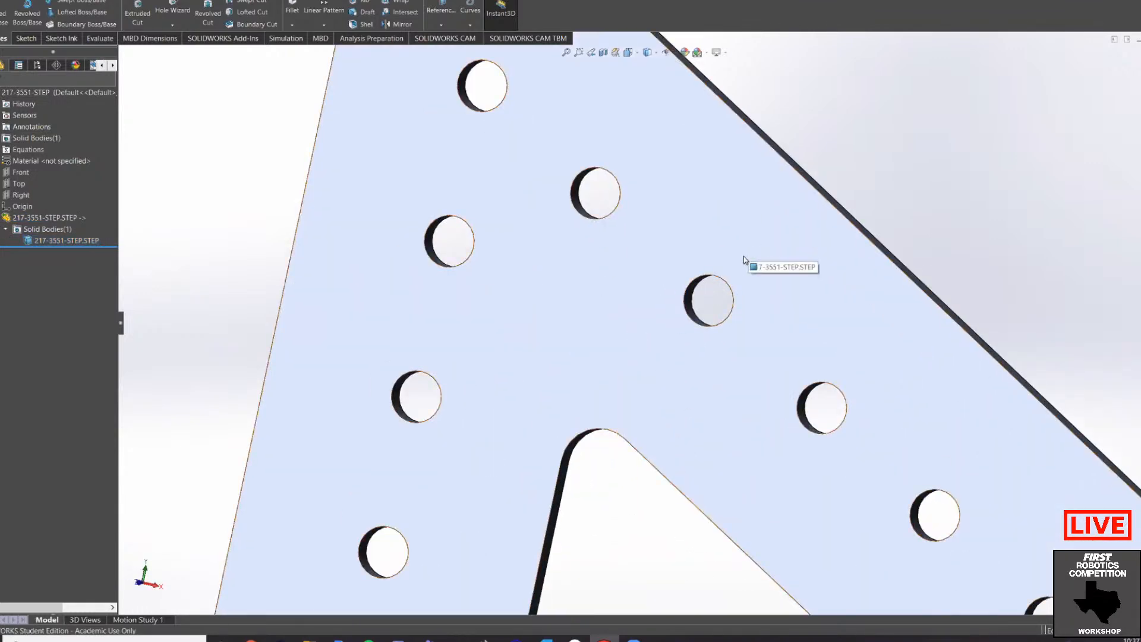
scroll(749, 279, down, 1)
scroll(746, 284, up, 7)
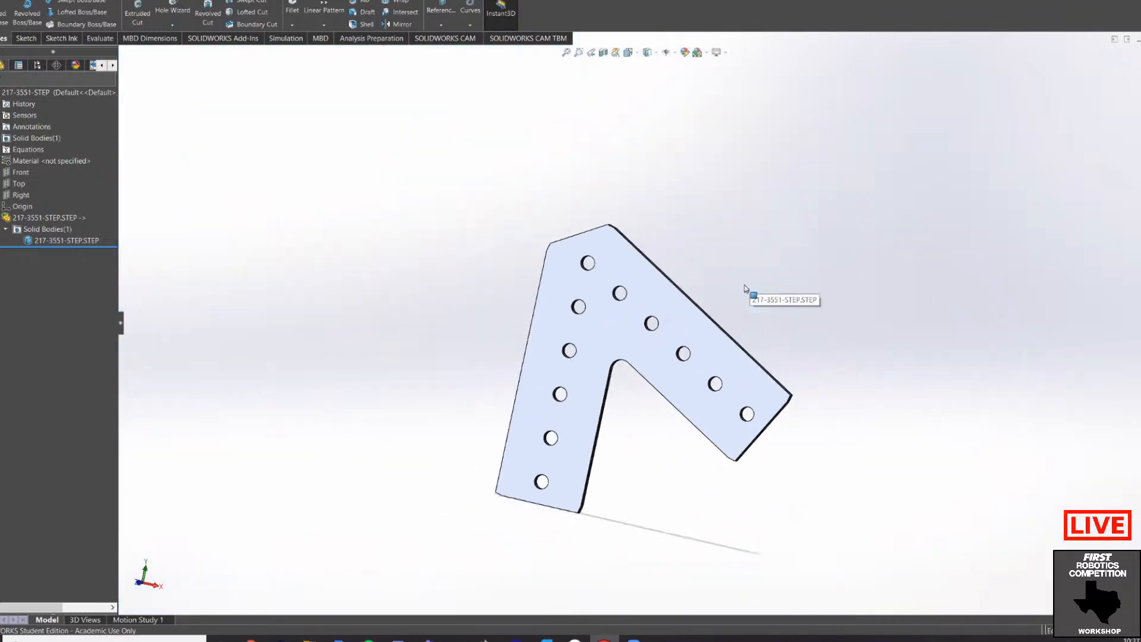
middle_drag(713, 249, 708, 310)
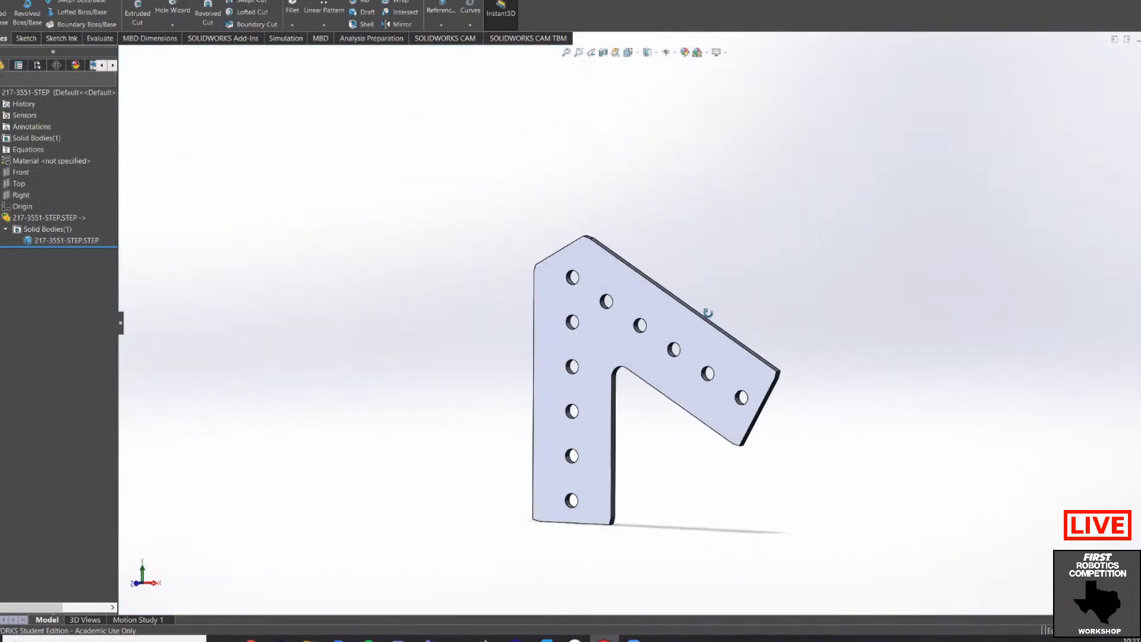
scroll(664, 340, down, 5)
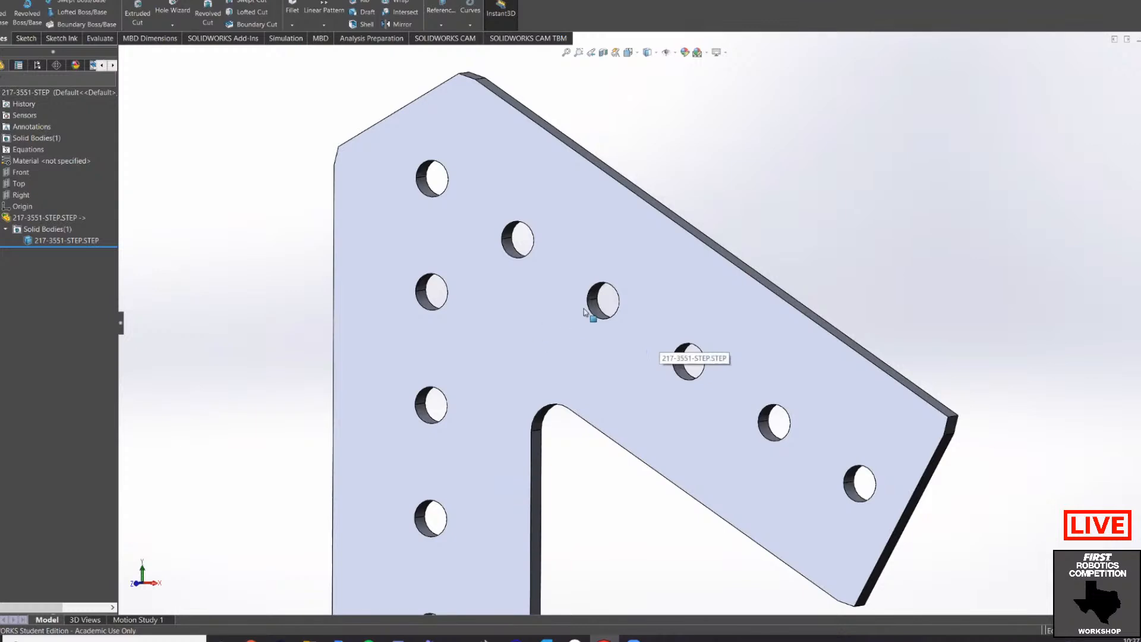
scroll(601, 273, up, 5)
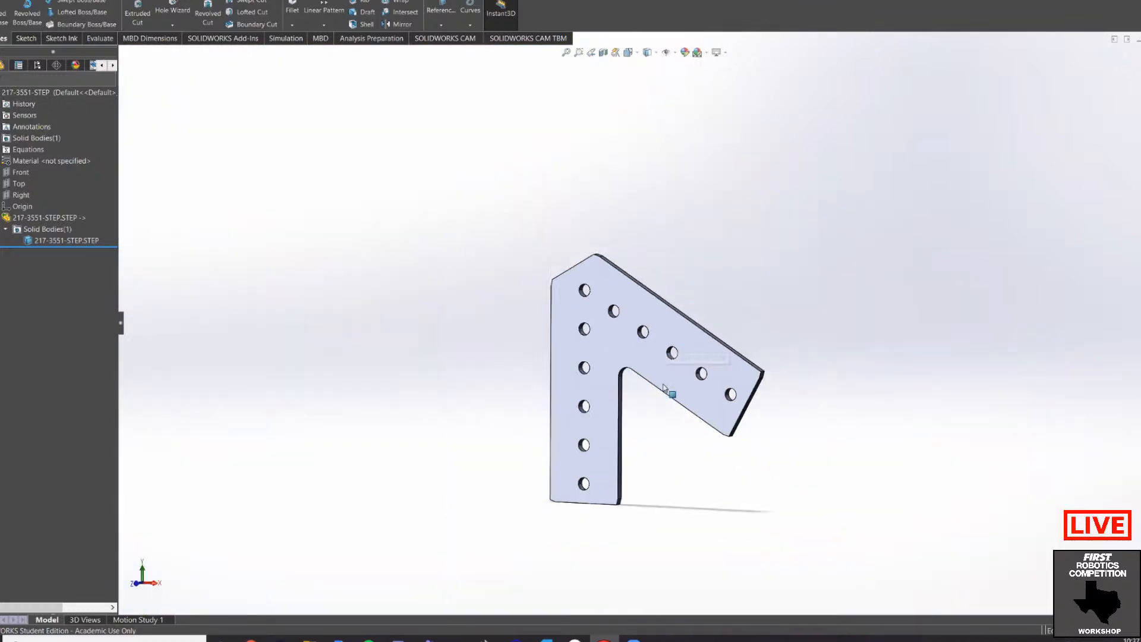
scroll(665, 382, down, 2)
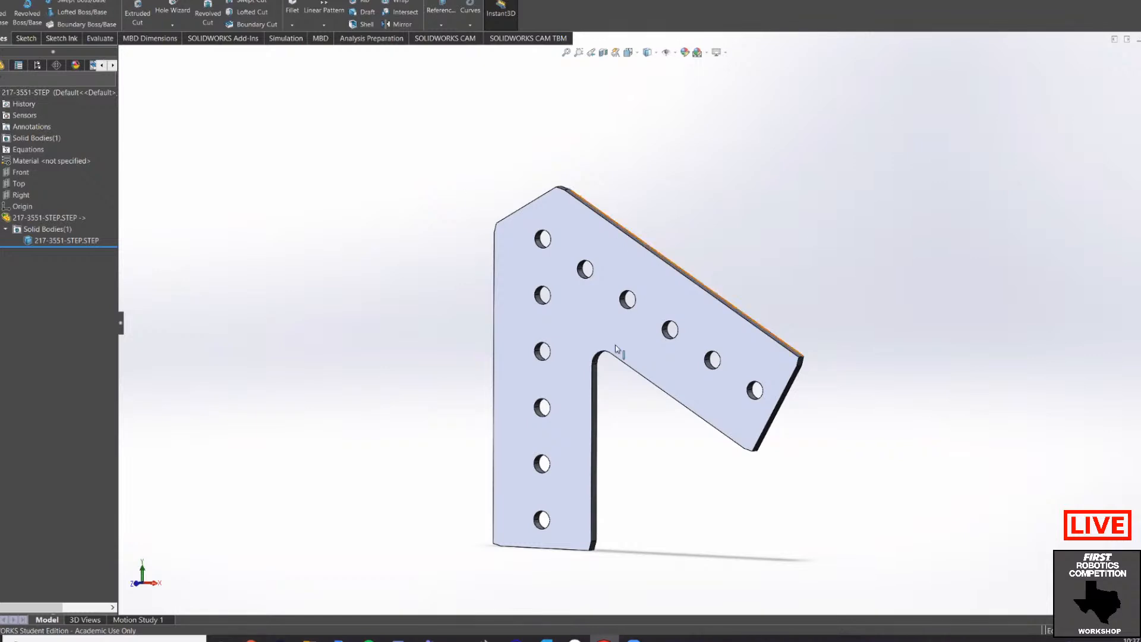
middle_drag(616, 351, 716, 119)
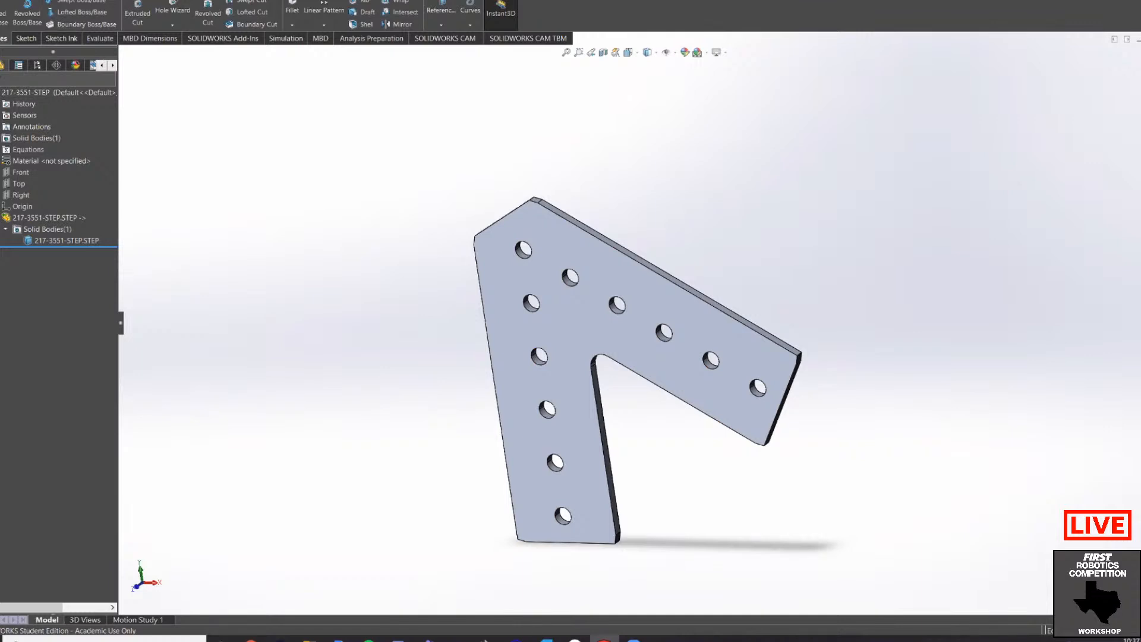
Step: Make a new assembly from the gusset, saving the part as 217-3551-STEP and placing it at the assembly origin
click(98, 0)
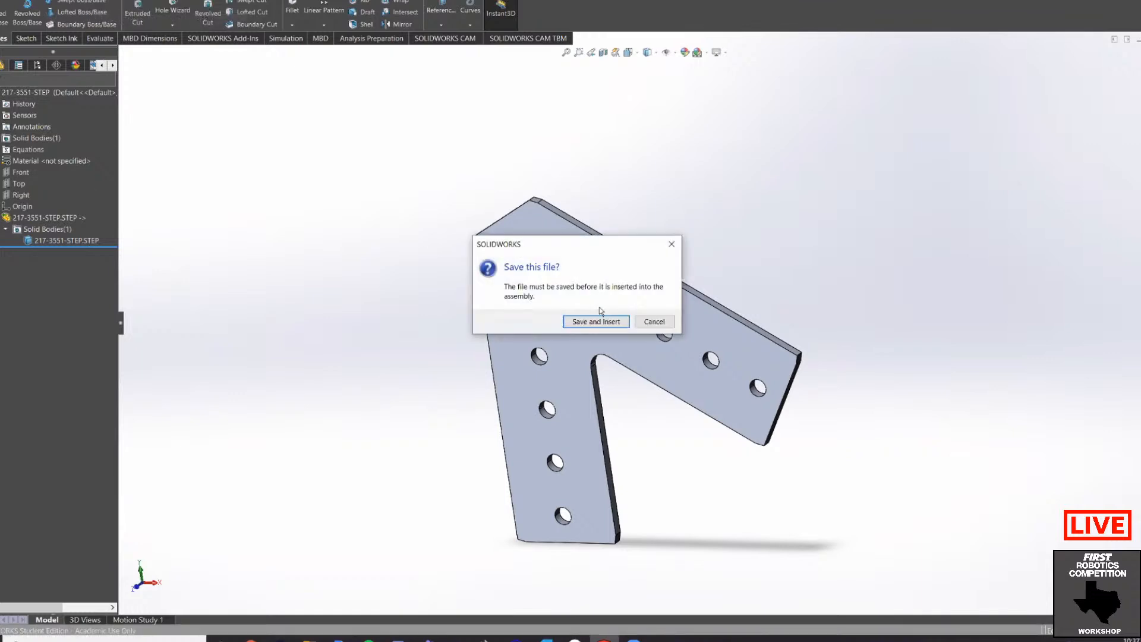
click(597, 321)
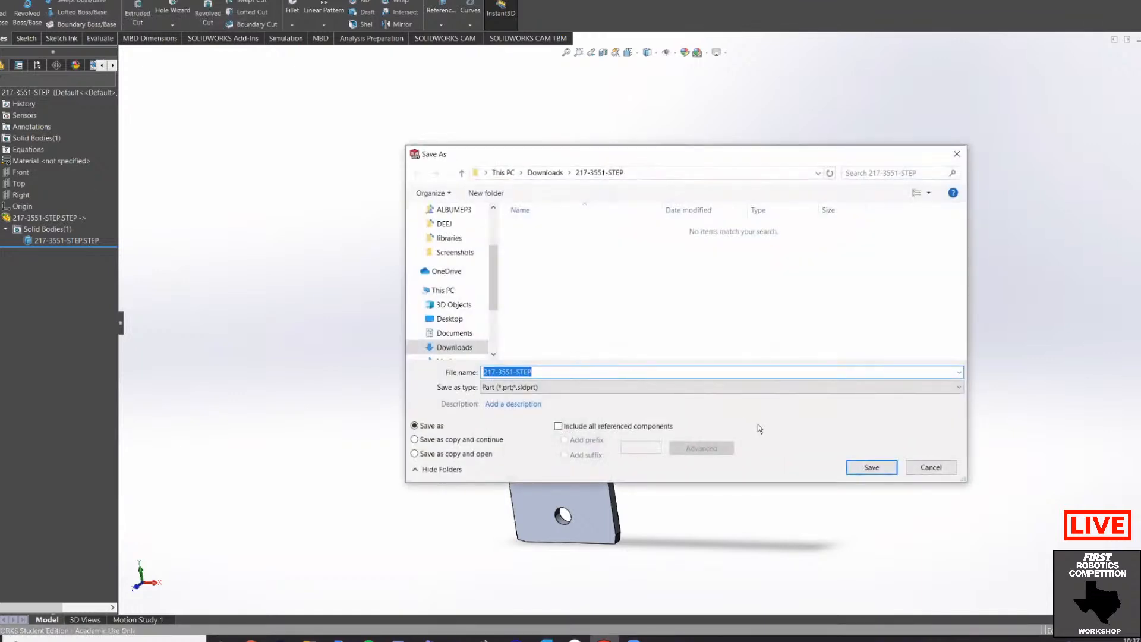
click(862, 469)
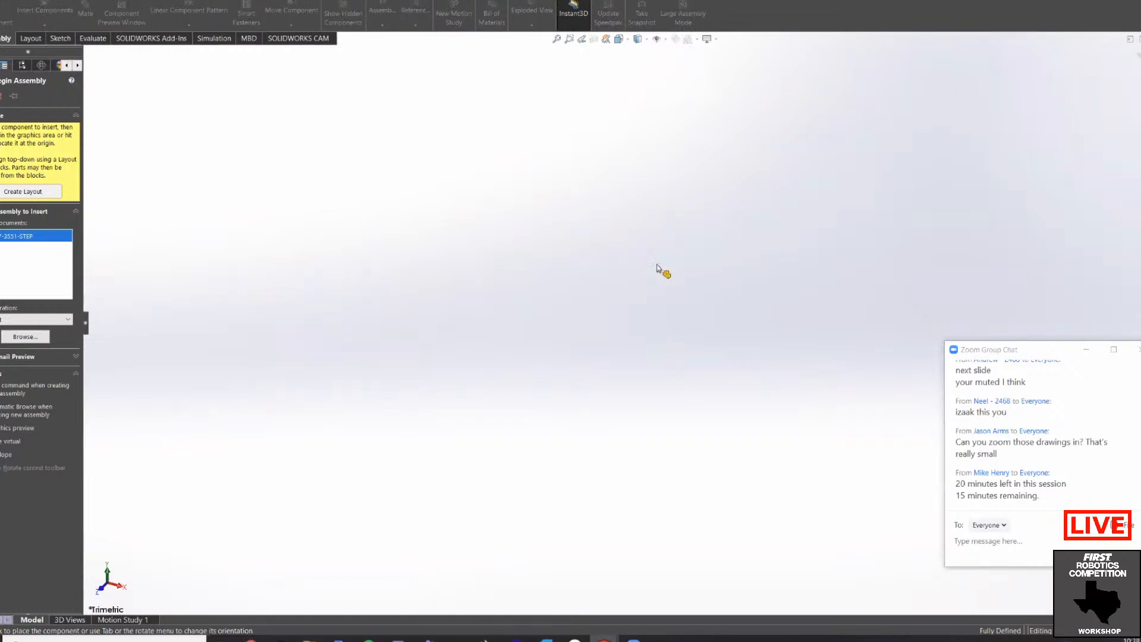
click(0, 96)
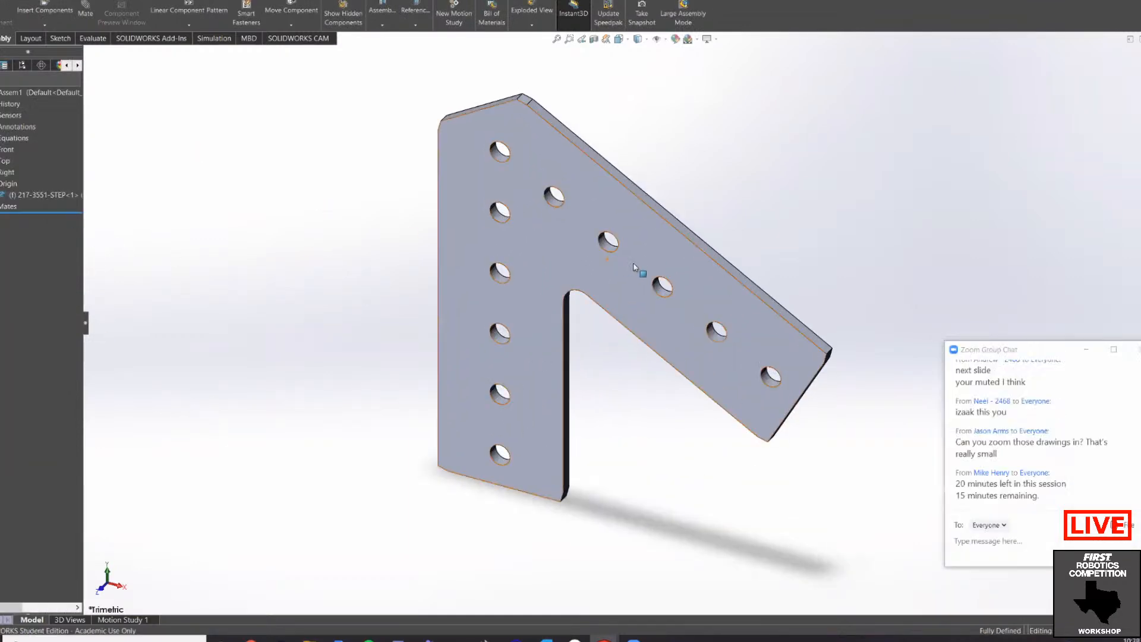
scroll(694, 269, up, 3)
middle_drag(693, 265, 726, 244)
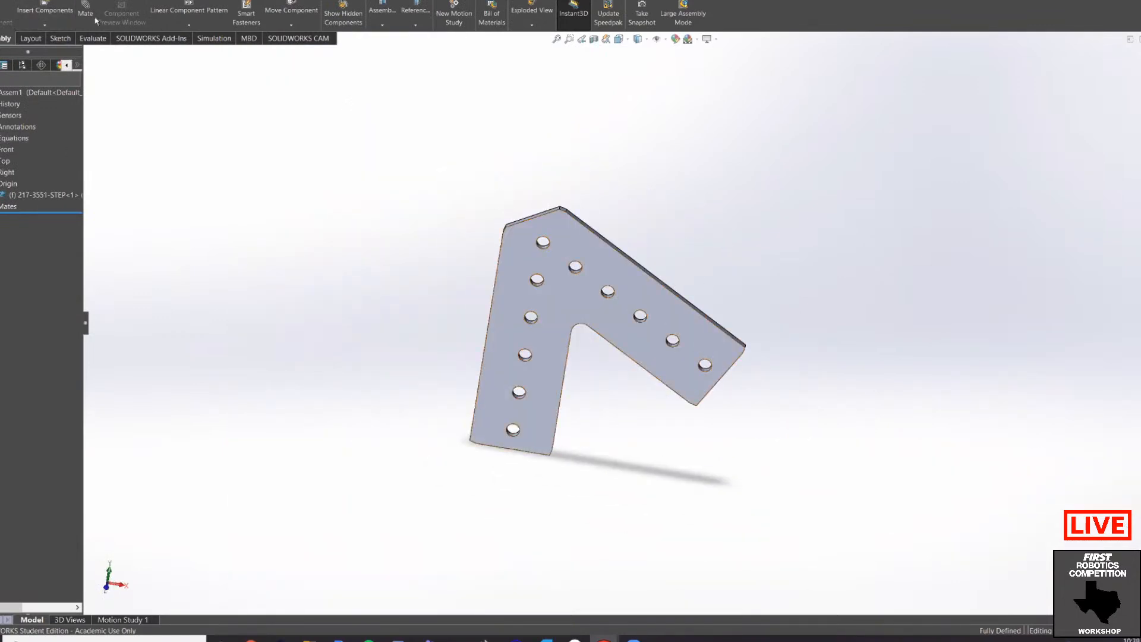
Step: Insert the VersaFrame2x1 tube from the FRC folder in CAD on the DATA (D:) drive and place it beside the gusset
click(57, 8)
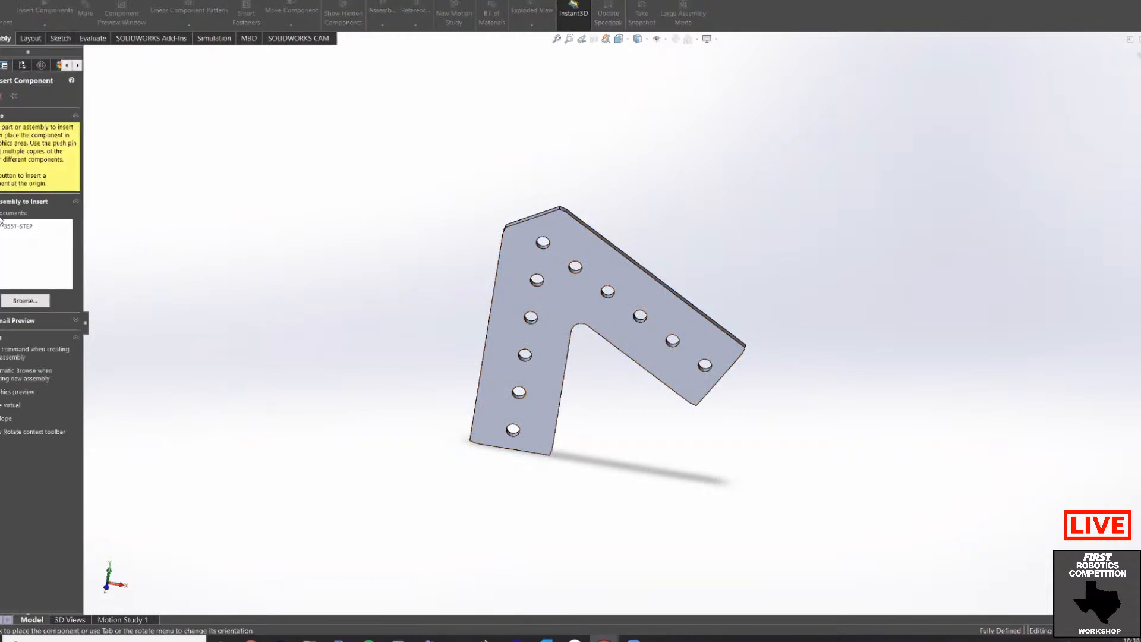
click(25, 300)
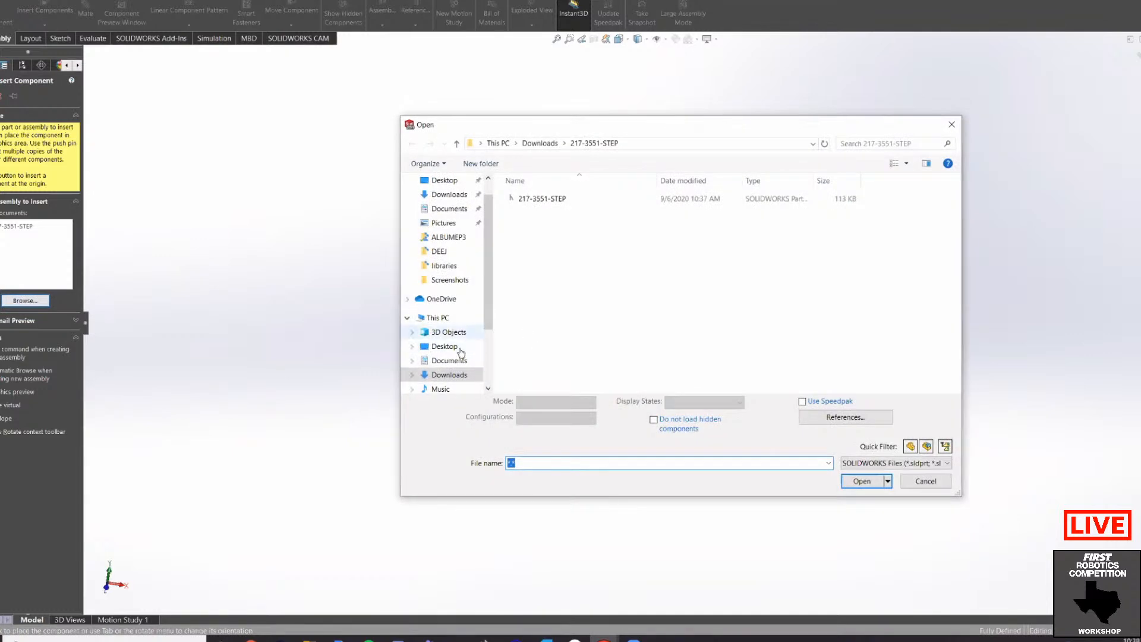
scroll(441, 267, down, 2)
click(447, 360)
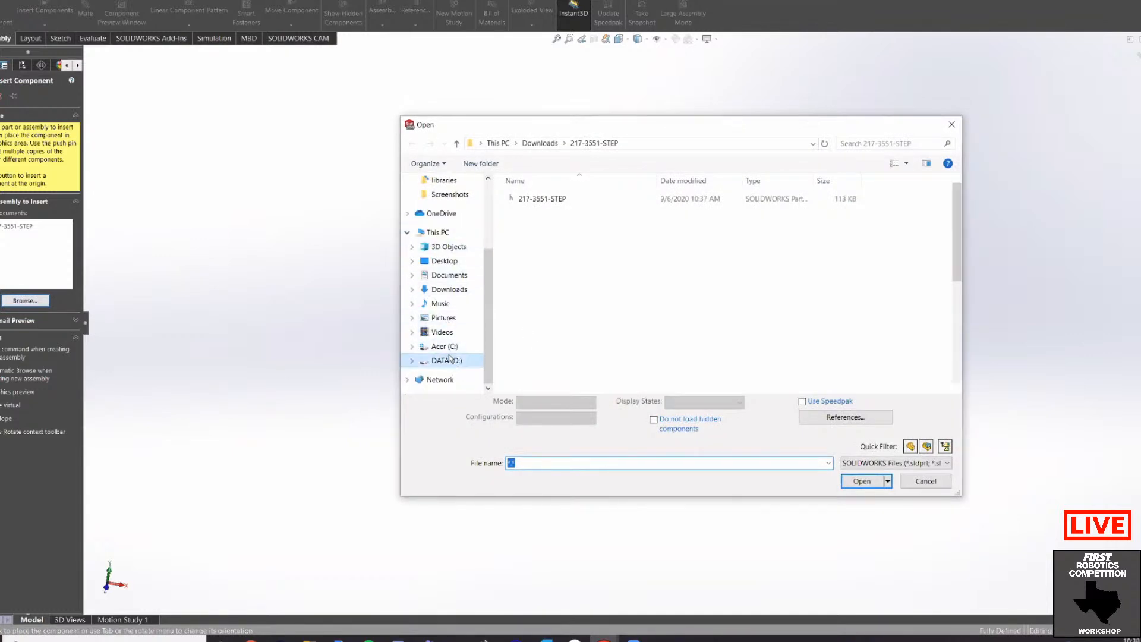
double_click(533, 225)
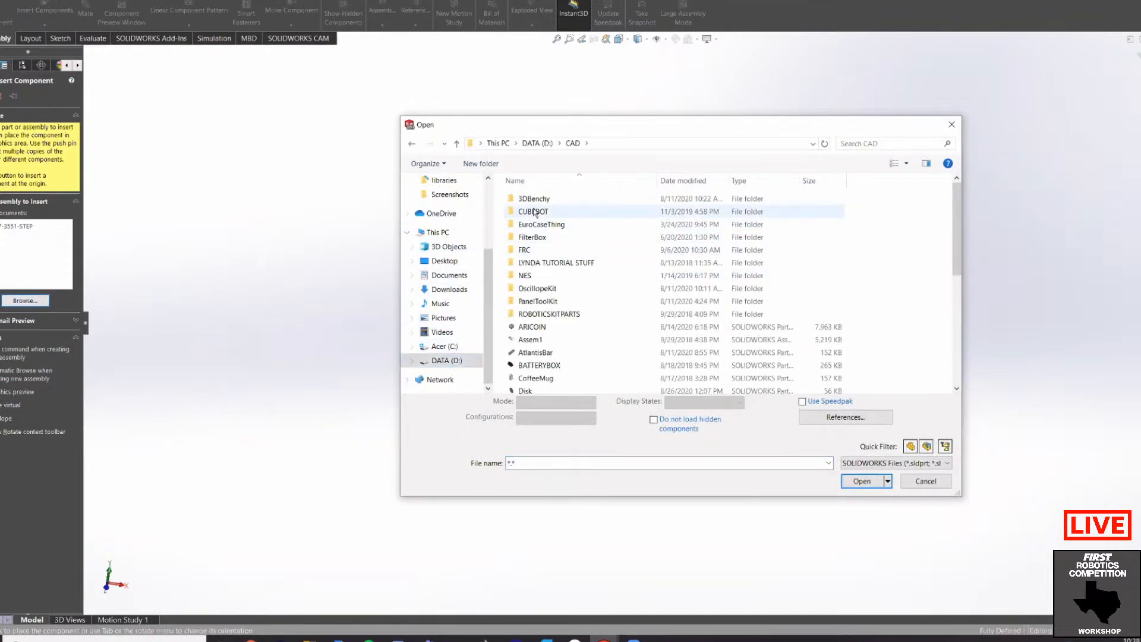
double_click(532, 250)
click(541, 224)
click(856, 471)
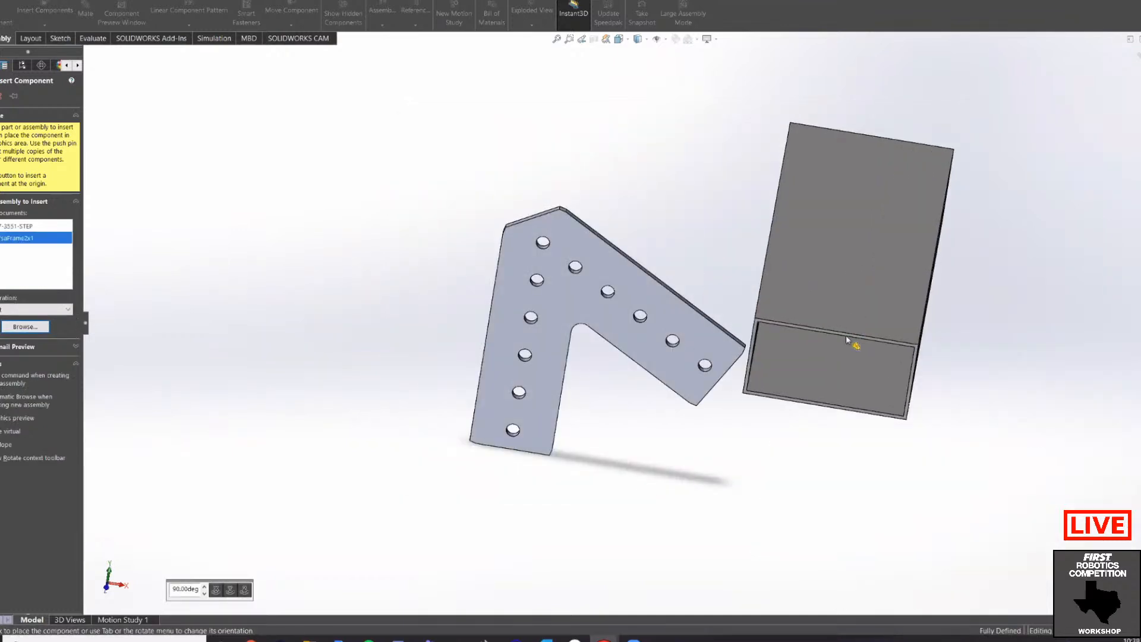
click(1017, 223)
middle_drag(1018, 223, 946, 222)
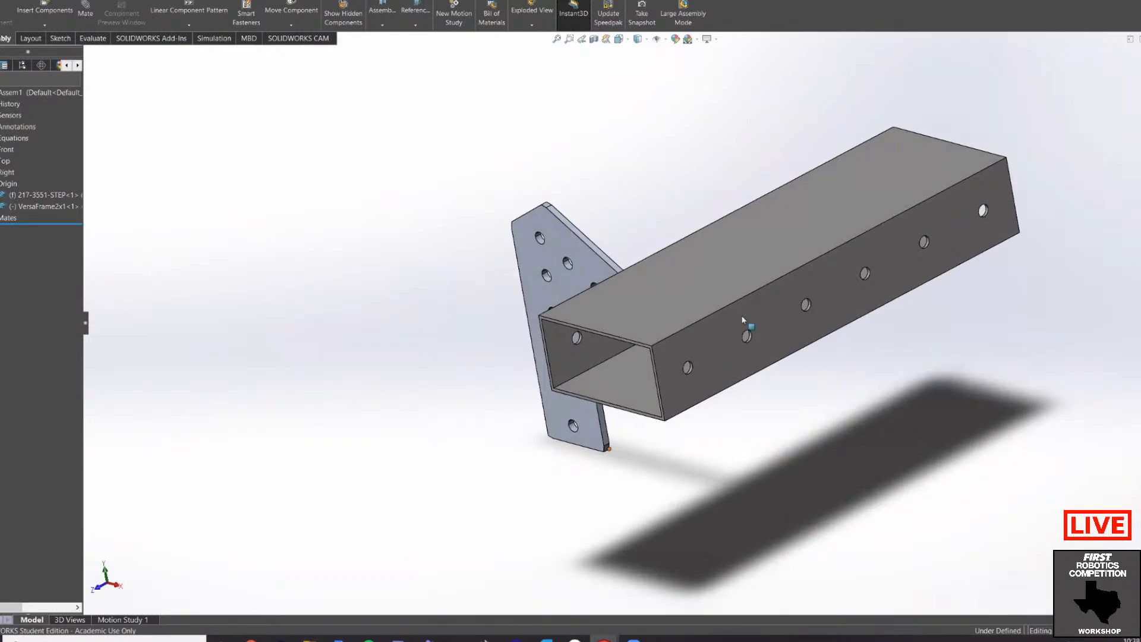
Step: Examine the tube's wide face and its hole-patterned side against the gusset's holes and flat face
scroll(742, 320, down, 4)
scroll(743, 318, up, 4)
click(486, 267)
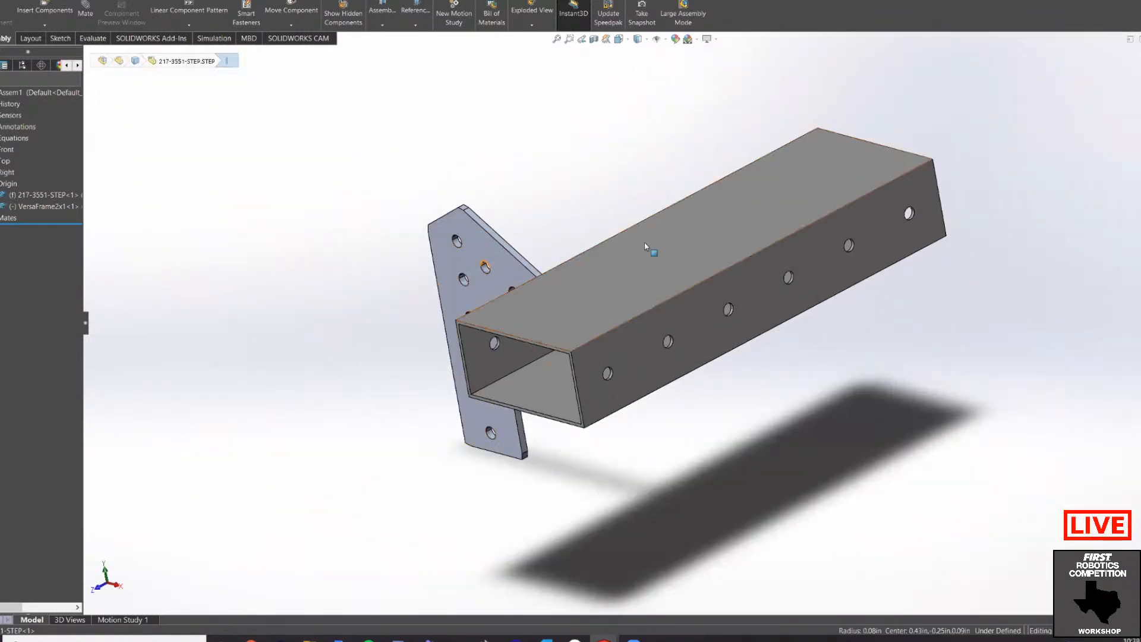
click(507, 274)
click(674, 278)
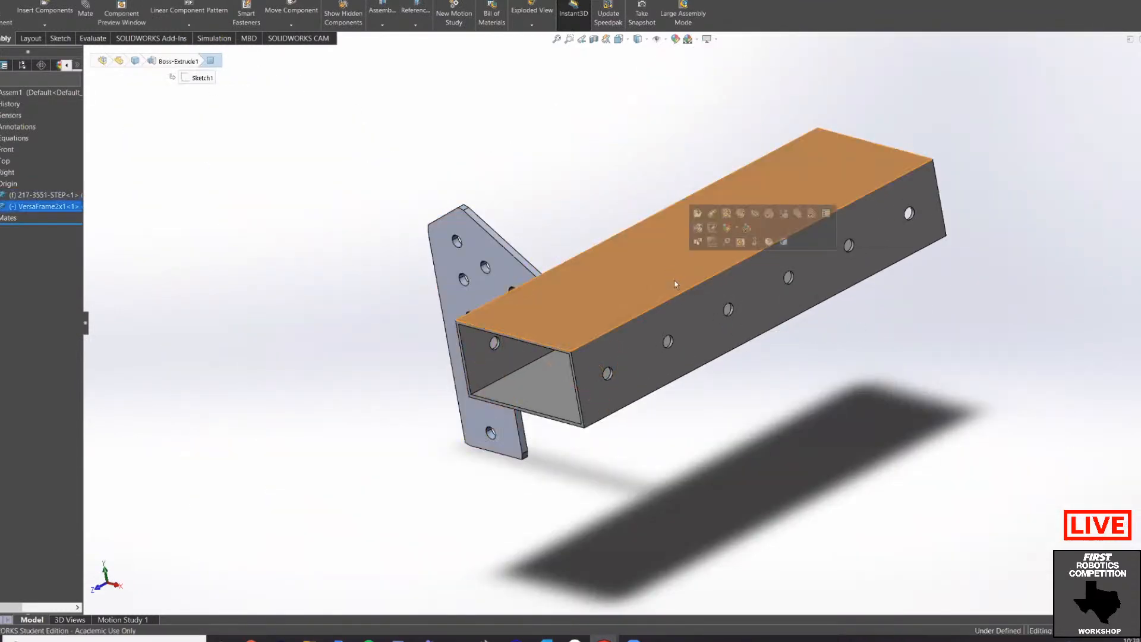
click(649, 338)
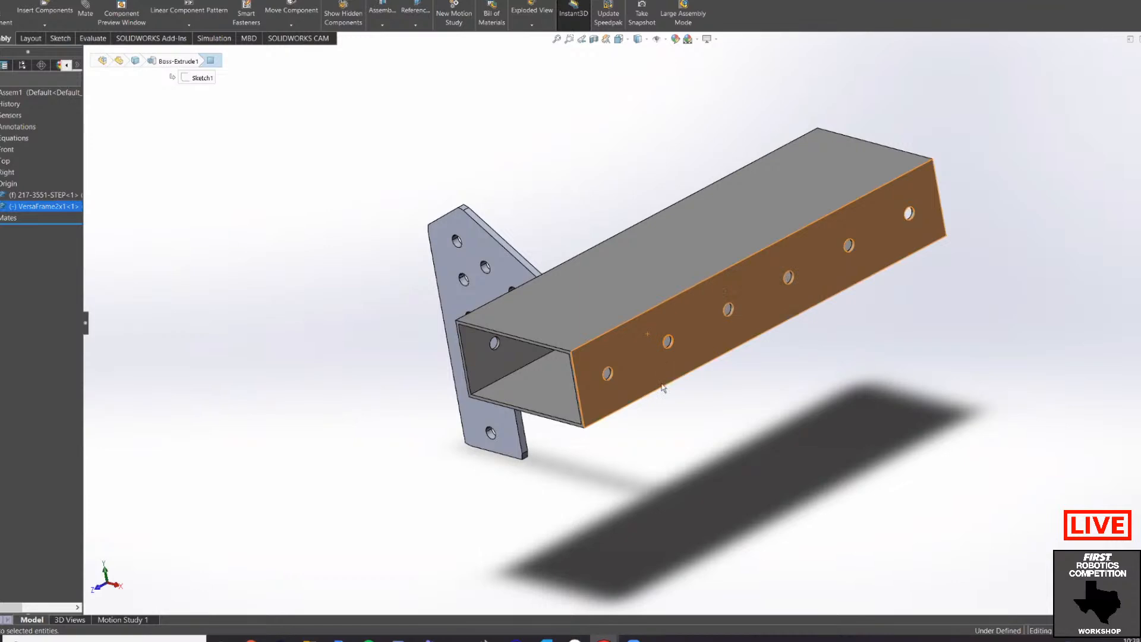
click(653, 450)
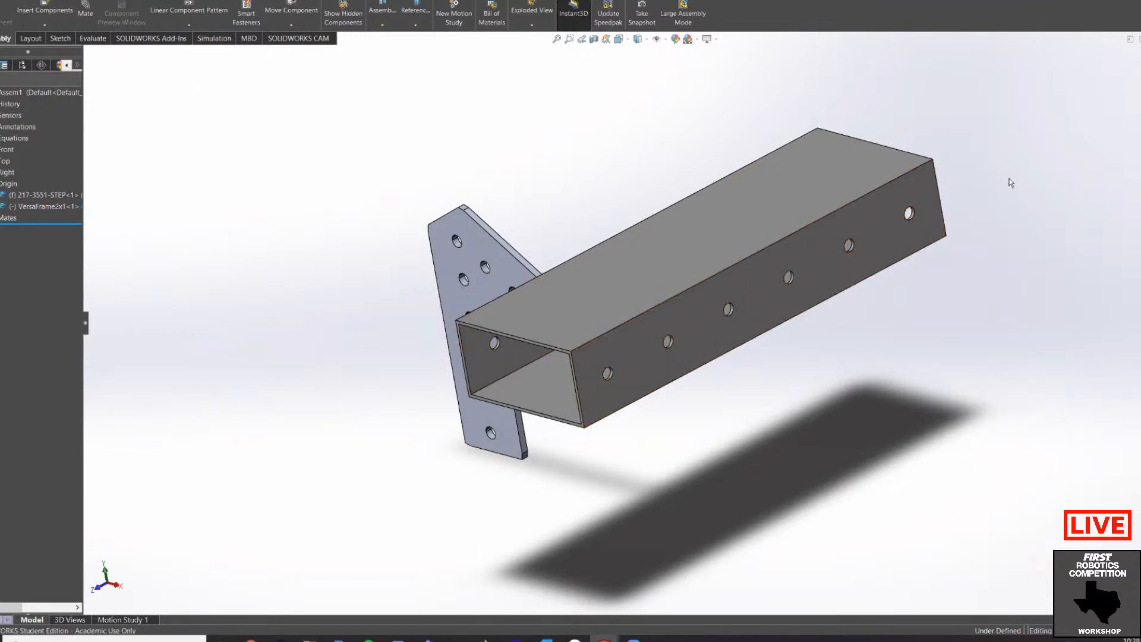
scroll(869, 309, up, 3)
scroll(838, 281, down, 4)
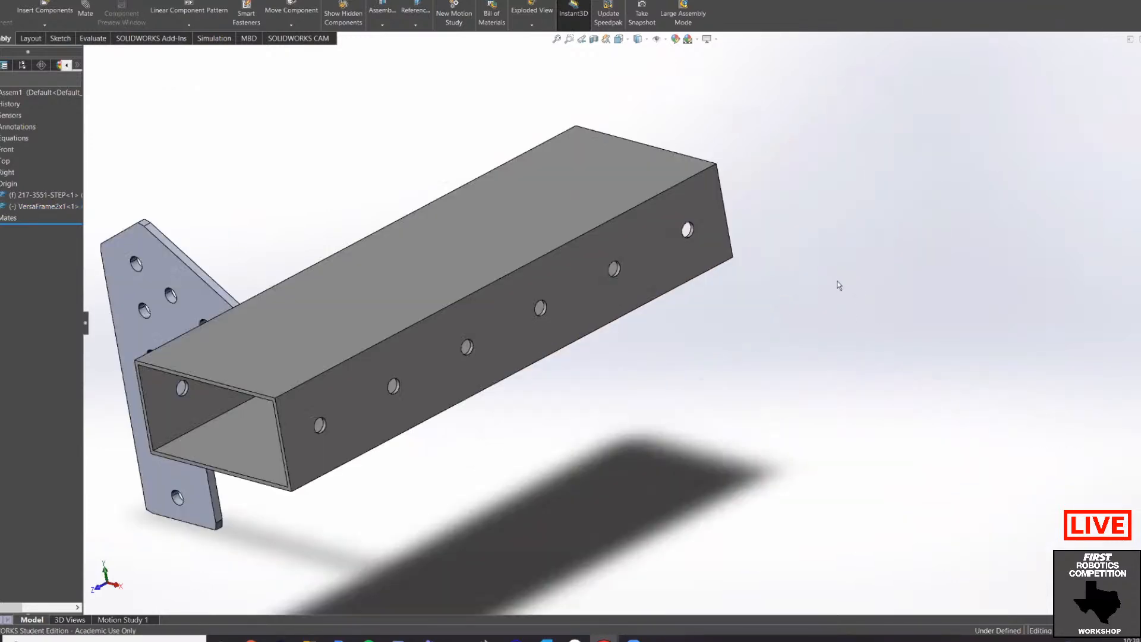
click(174, 268)
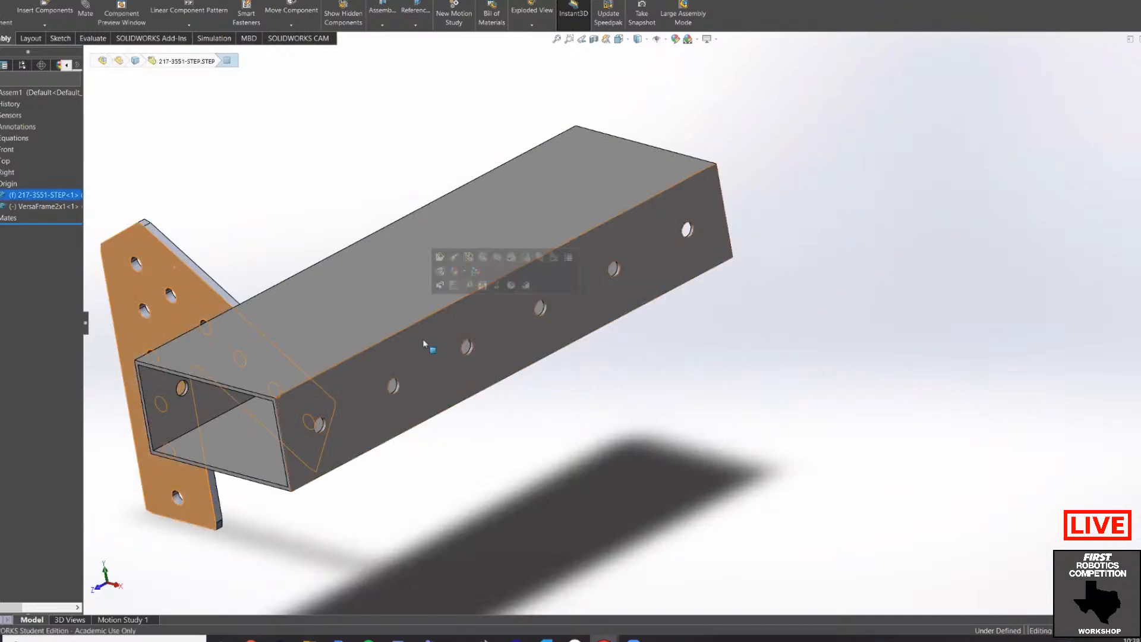
scroll(505, 362, up, 4)
click(616, 410)
Step: Move the tube clear above the gusset and float the fixed gusset component
drag(506, 309, 430, 177)
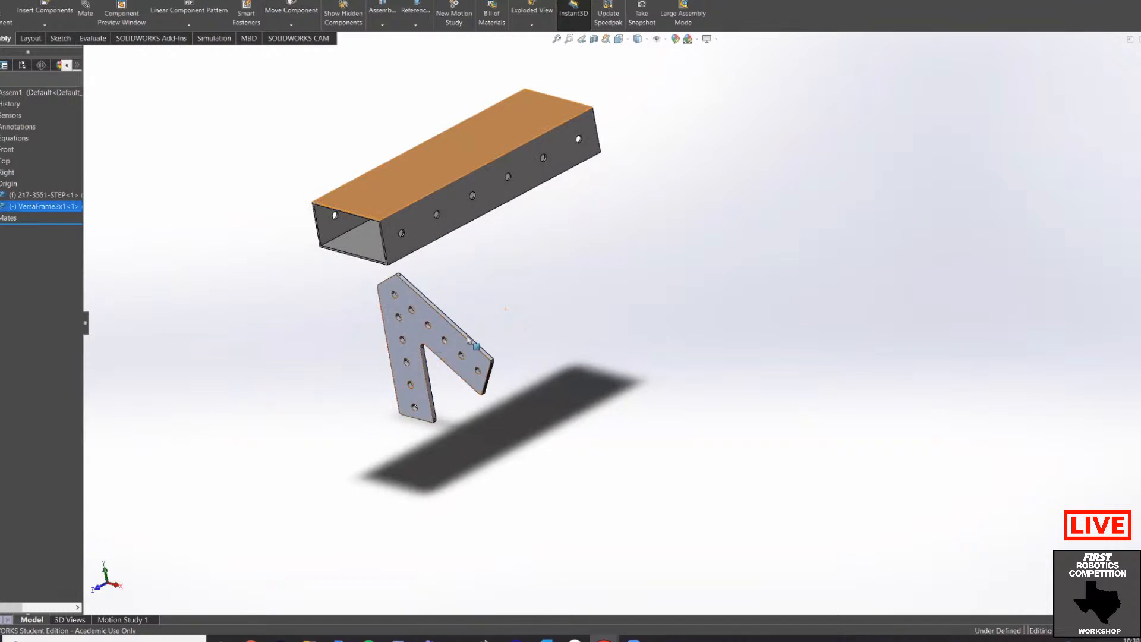
drag(467, 340, 645, 378)
drag(412, 352, 399, 380)
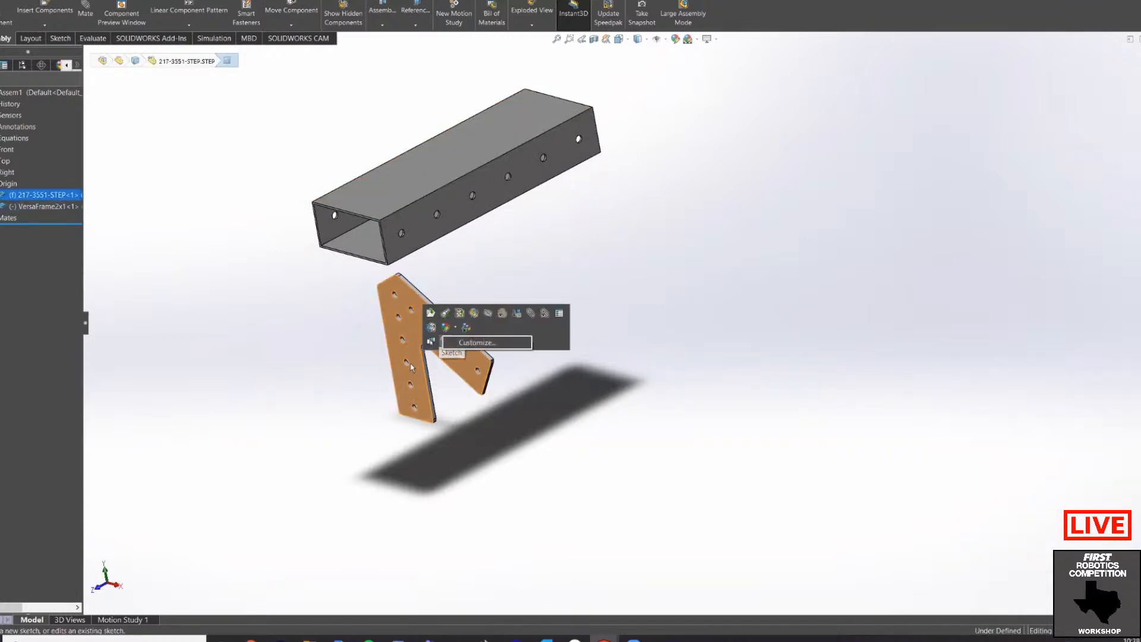
right_click(433, 307)
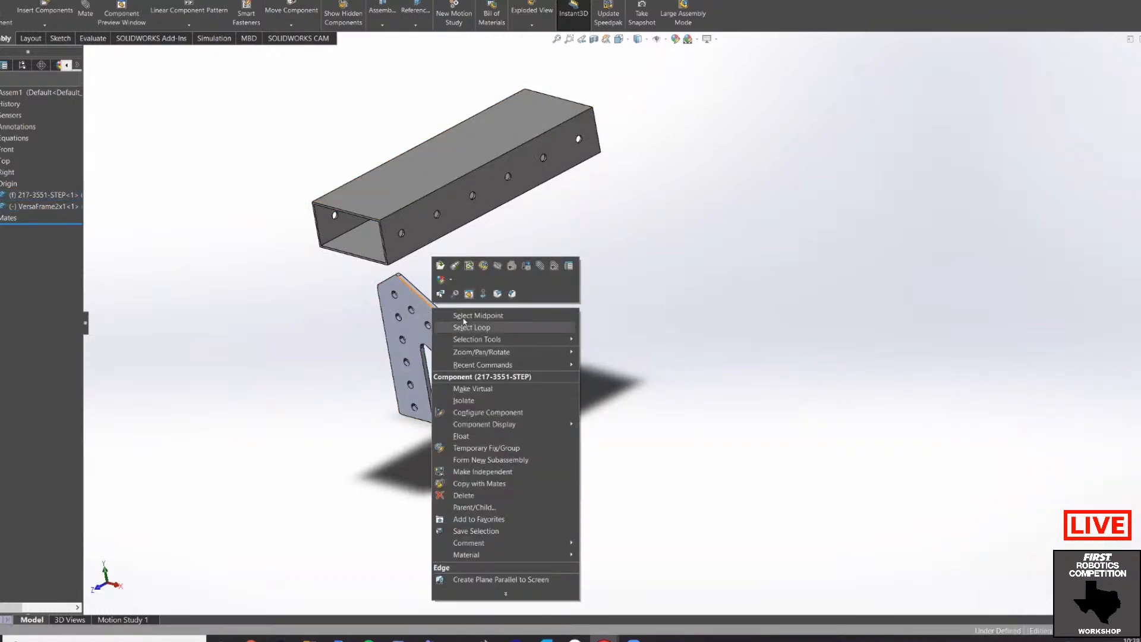
click(469, 438)
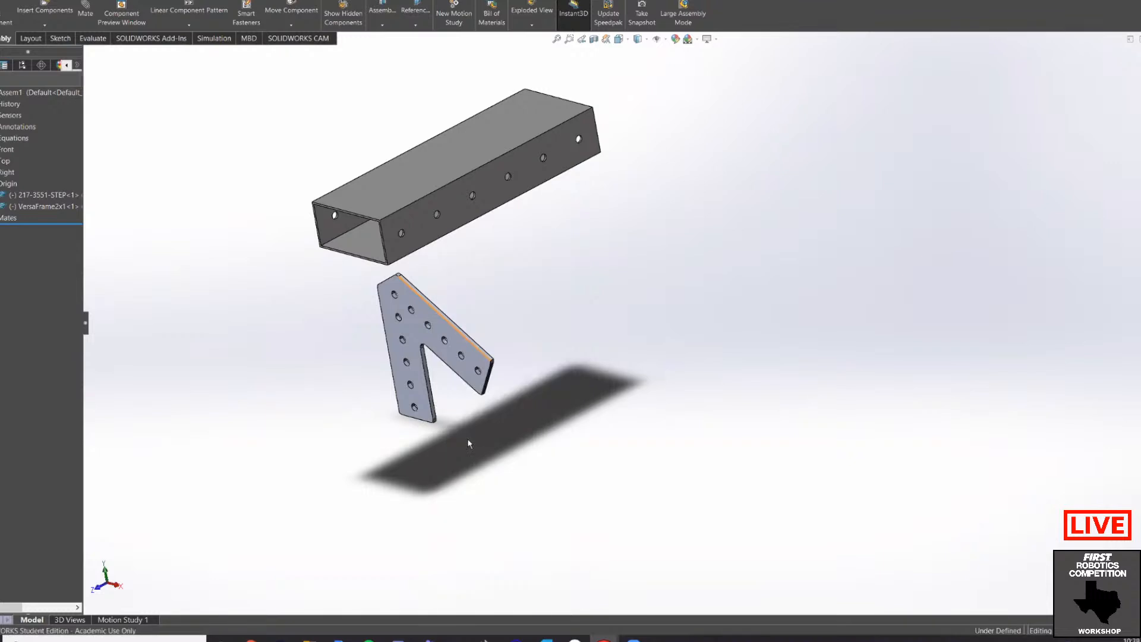
Step: Add a coincident mate between the gusset's flat face and the tube's hole-patterned side face
scroll(557, 312, up, 3)
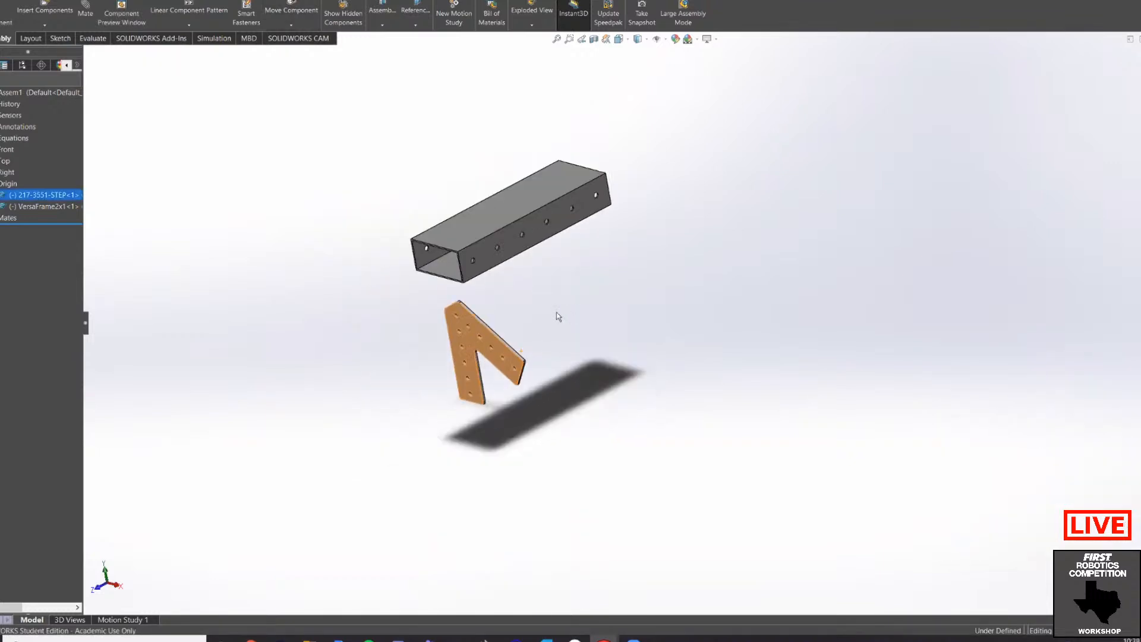
scroll(595, 305, down, 5)
scroll(573, 248, up, 3)
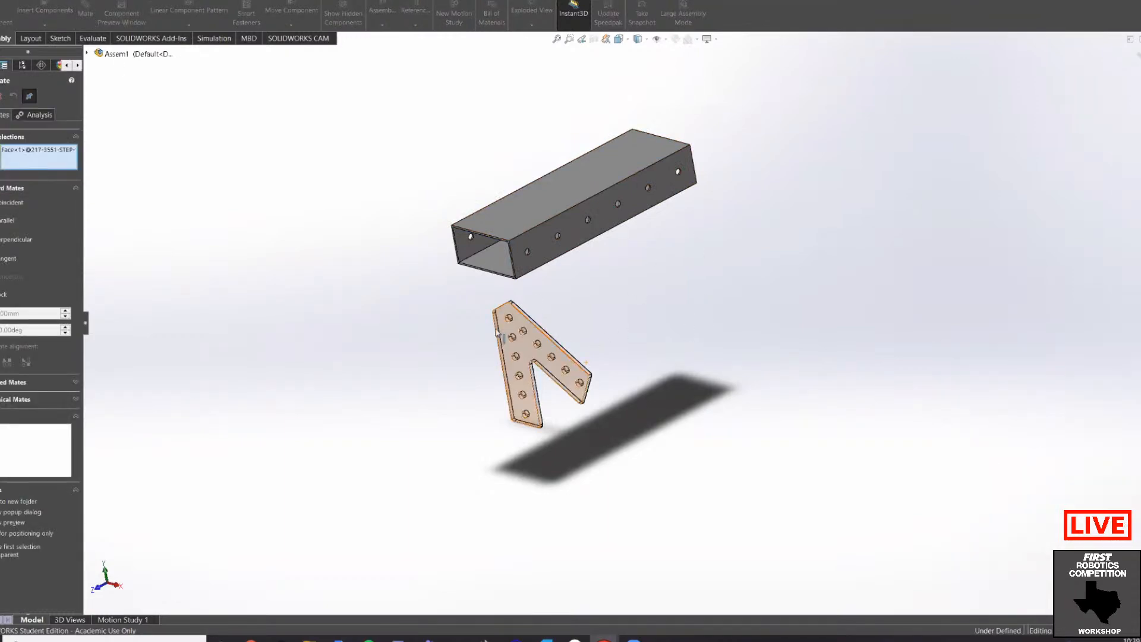
scroll(498, 334, up, 2)
scroll(563, 330, down, 8)
scroll(565, 331, up, 5)
middle_drag(681, 306, 809, 195)
click(793, 167)
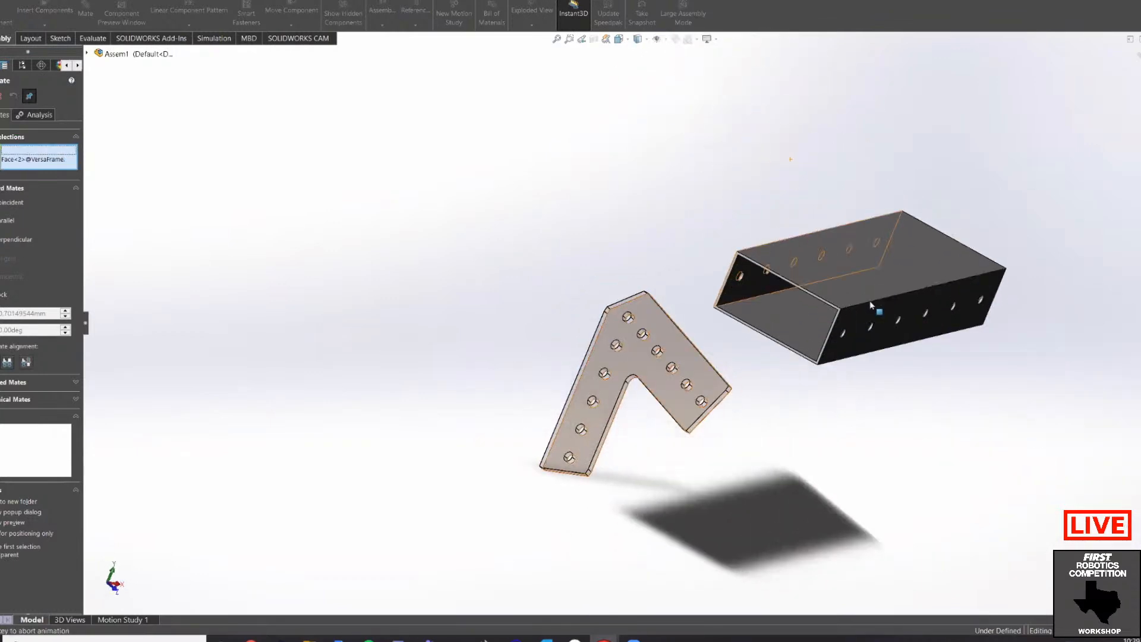
key(Return)
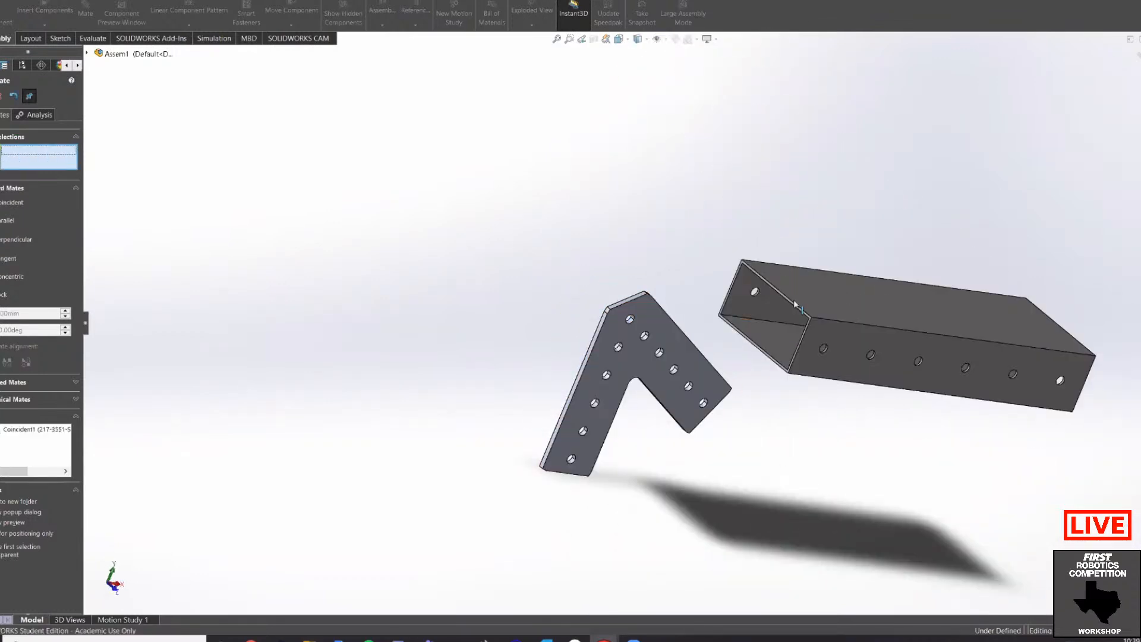
Step: Slide the tube along the mated plane until it lies across the lower part of the gusset's arms
drag(795, 302, 612, 322)
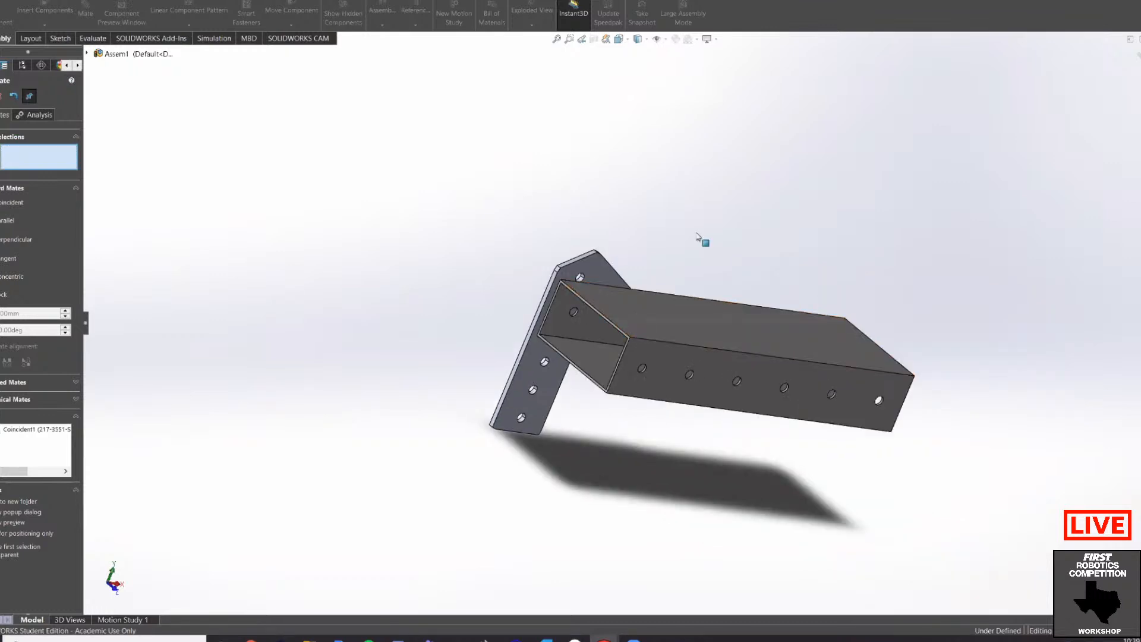
scroll(701, 239, down, 2)
middle_drag(678, 275, 651, 437)
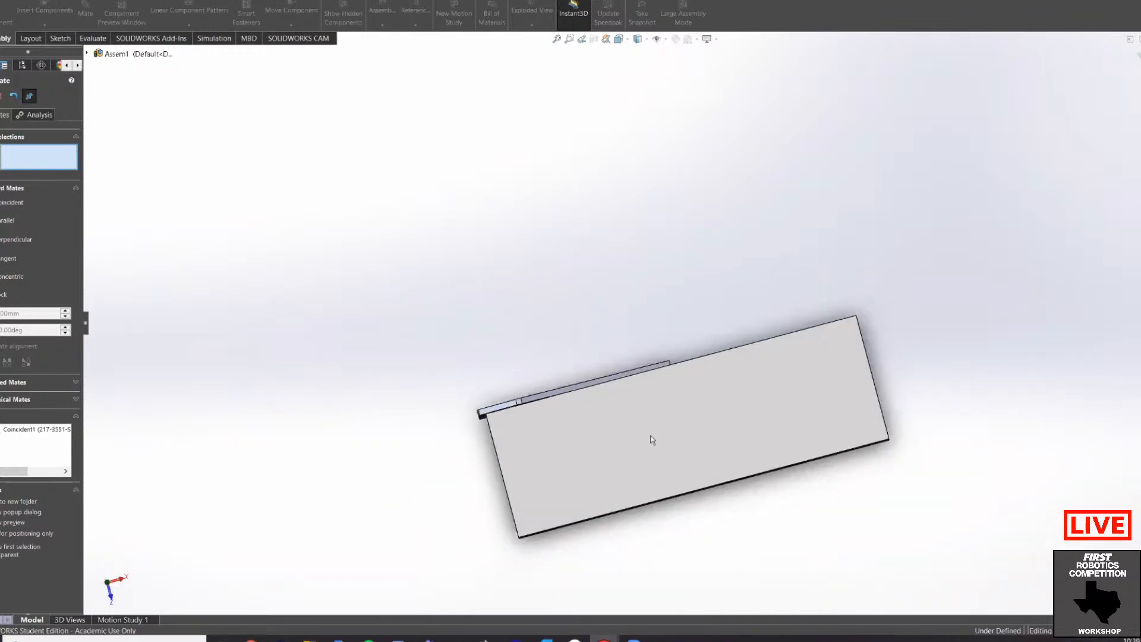
drag(650, 437, 519, 257)
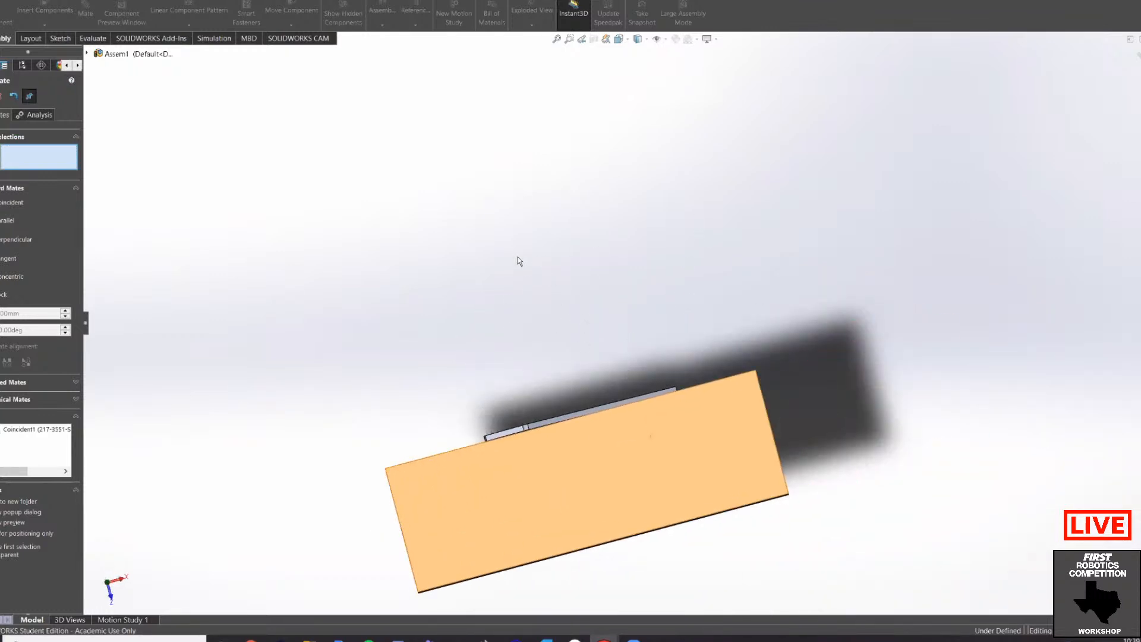
middle_drag(518, 262, 669, 351)
scroll(647, 382, down, 4)
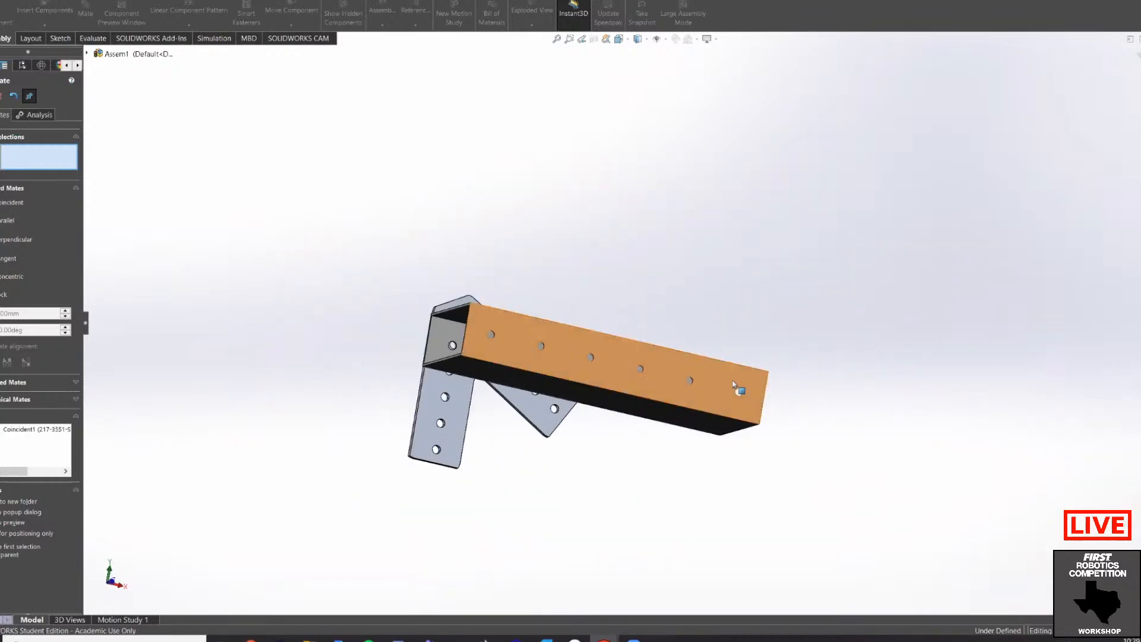
drag(733, 386, 740, 465)
scroll(583, 443, down, 2)
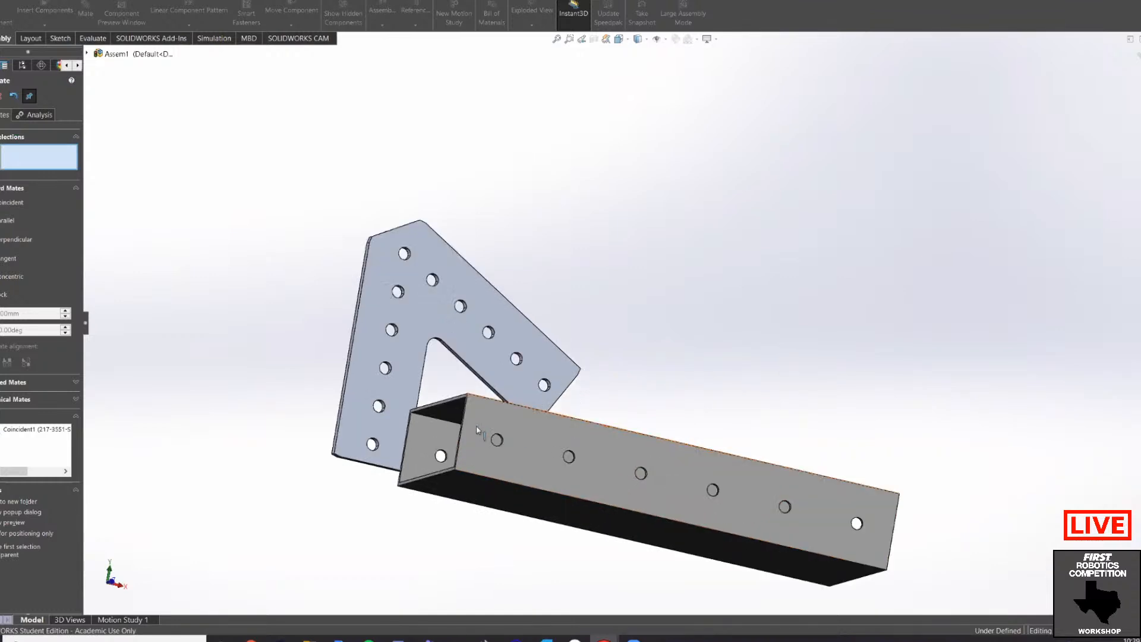
scroll(477, 431, up, 1)
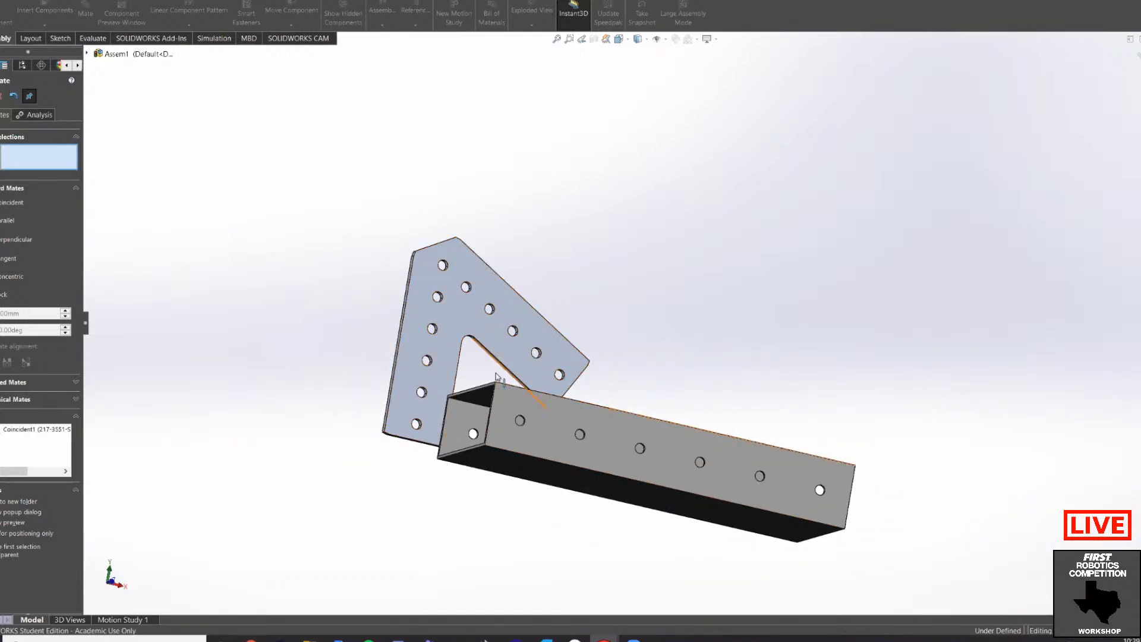
scroll(508, 445, down, 3)
scroll(626, 446, up, 2)
scroll(683, 444, down, 2)
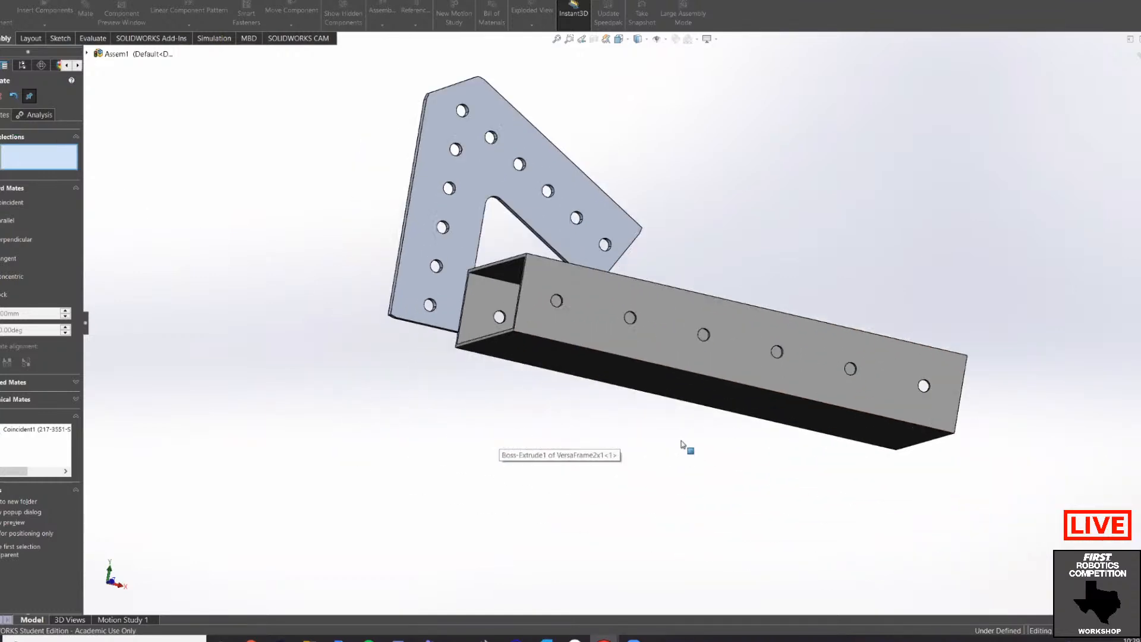
scroll(569, 364, up, 3)
scroll(576, 376, down, 3)
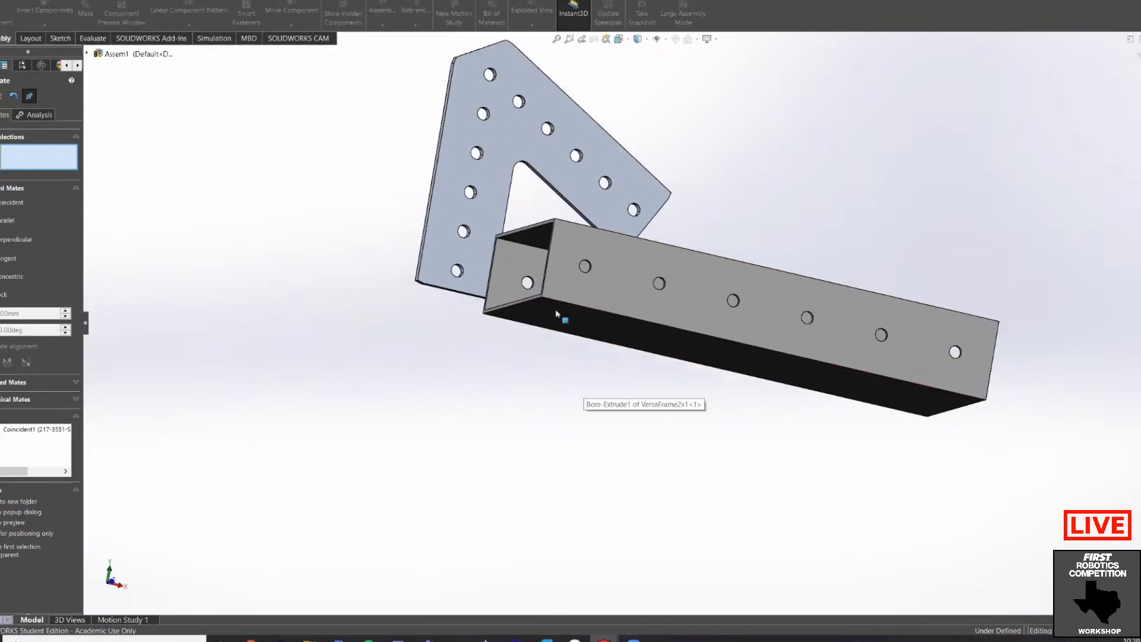
Step: Add a coincident mate between the tube's wide bottom face and the gusset's long outer edge face
click(576, 323)
middle_drag(576, 323, 614, 259)
scroll(612, 261, down, 4)
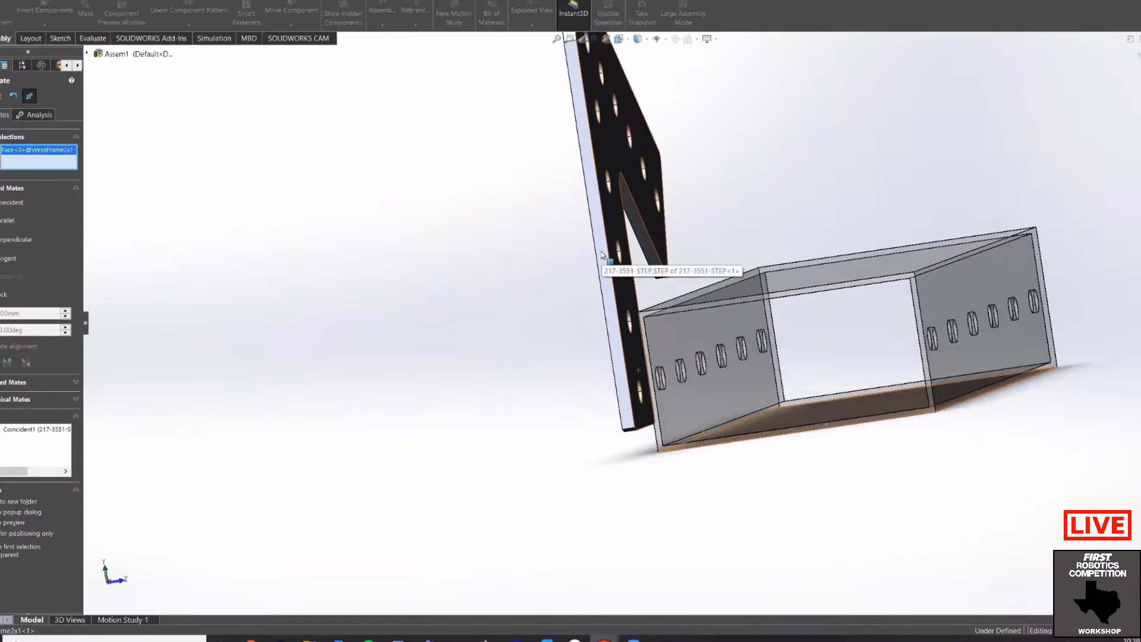
click(606, 269)
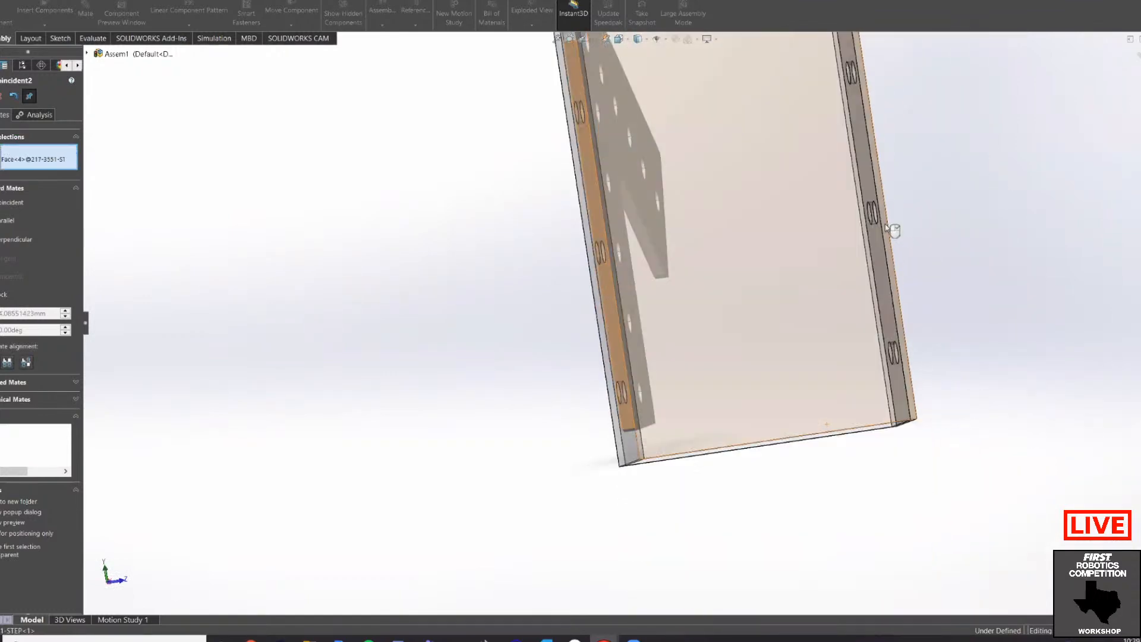
click(1009, 215)
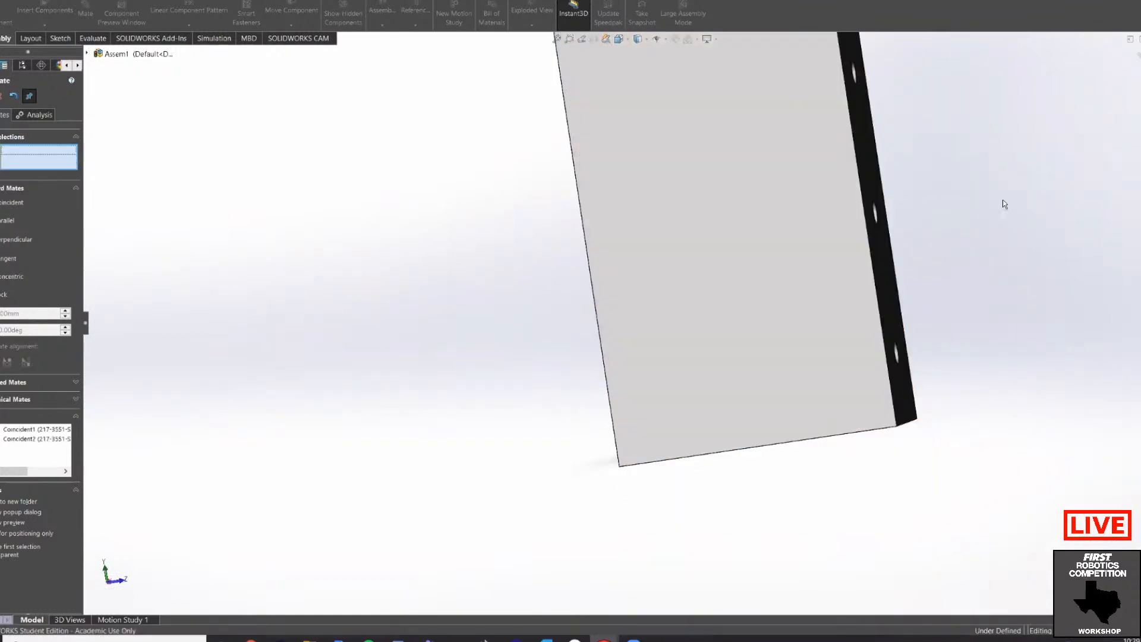
Step: Finish adding mates and flip the alignment of the coincident mate between the gusset's flat face and the tube's hole-patterned face
middle_drag(1001, 204, 862, 458)
middle_drag(908, 129, 882, 253)
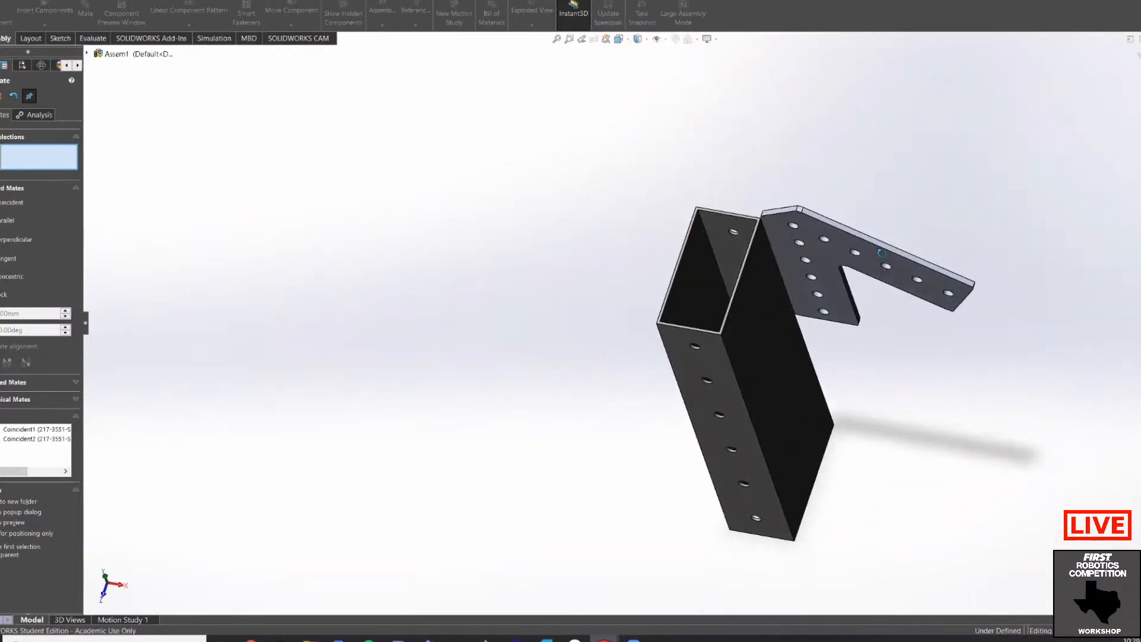
click(1, 96)
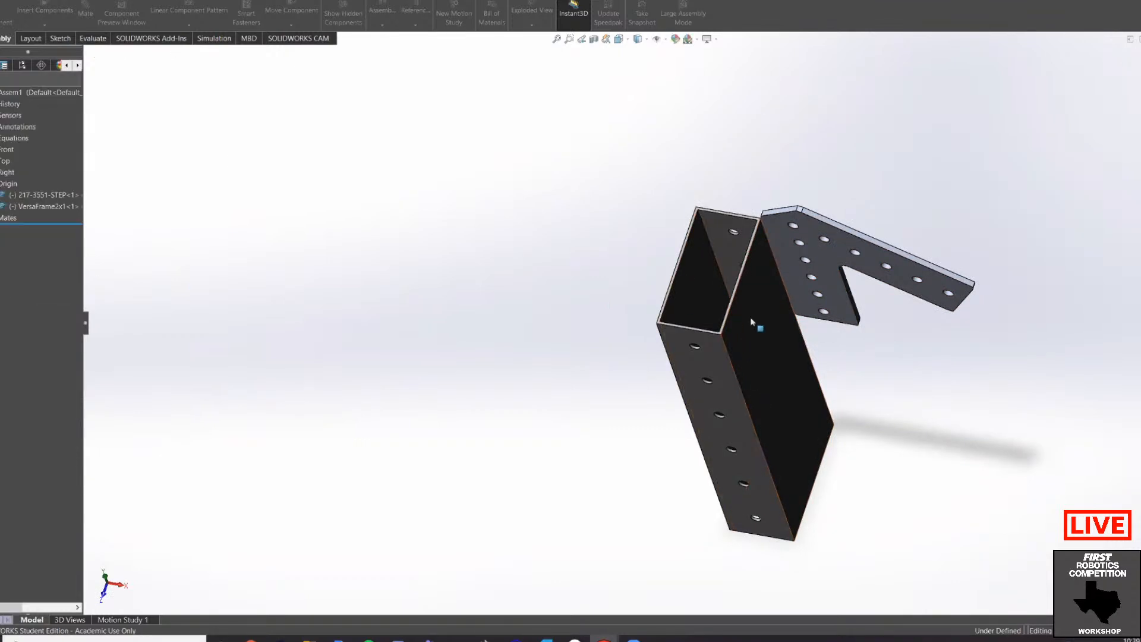
drag(751, 317, 662, 301)
click(1, 217)
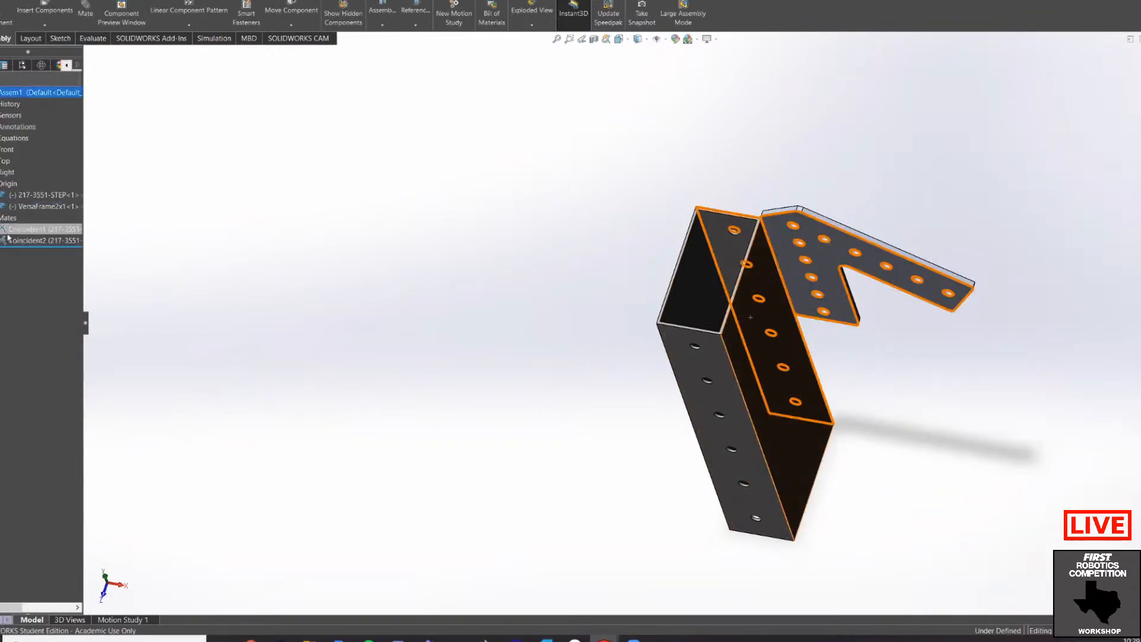
click(8, 230)
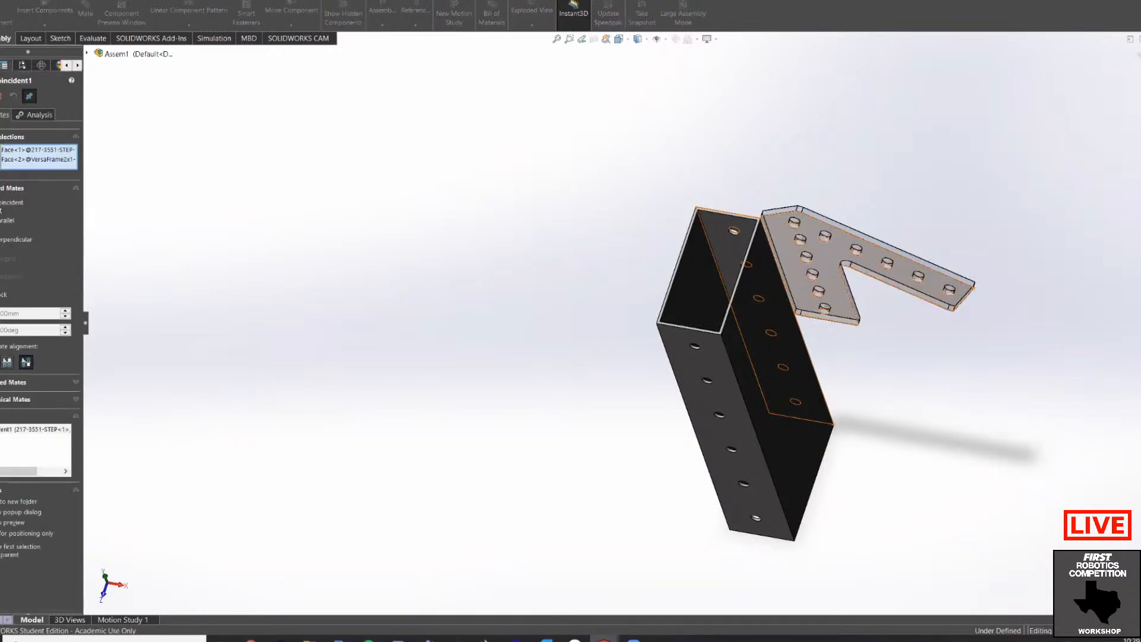
click(7, 361)
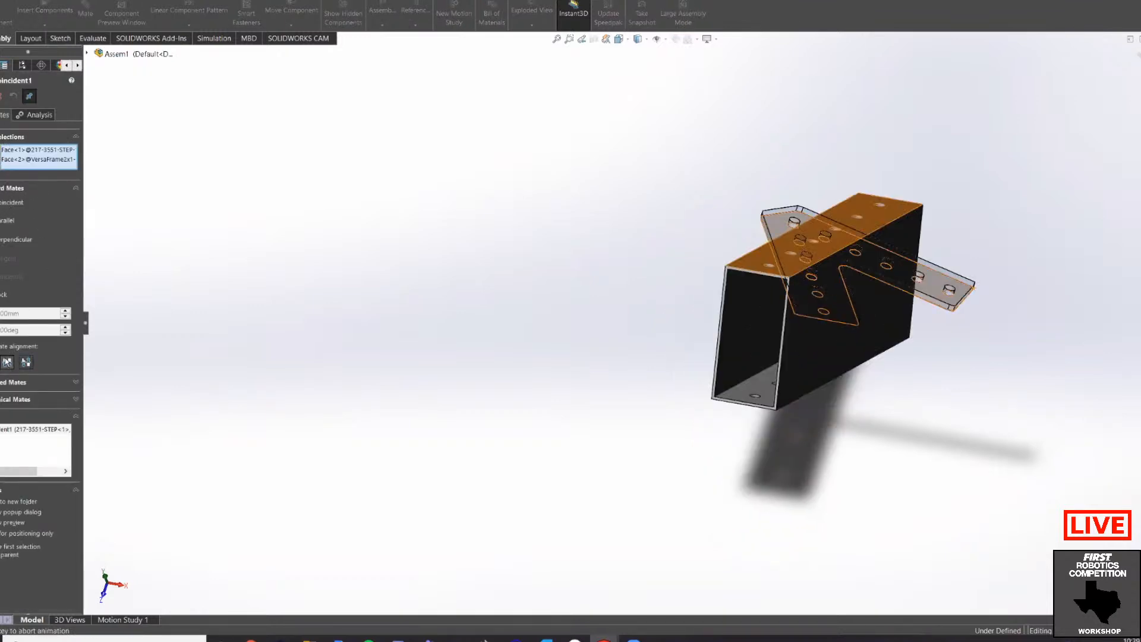
click(1, 96)
Step: Move the gusset and the tube against each other and examine how the two parts line up
scroll(876, 262, down, 3)
scroll(876, 262, up, 2)
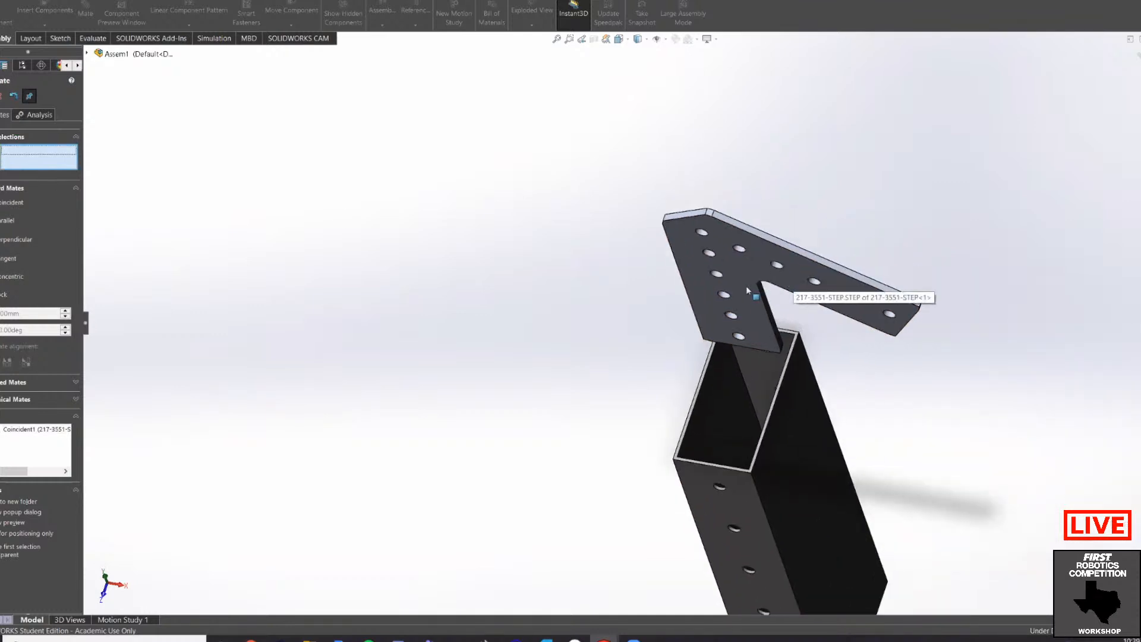
drag(747, 285, 745, 356)
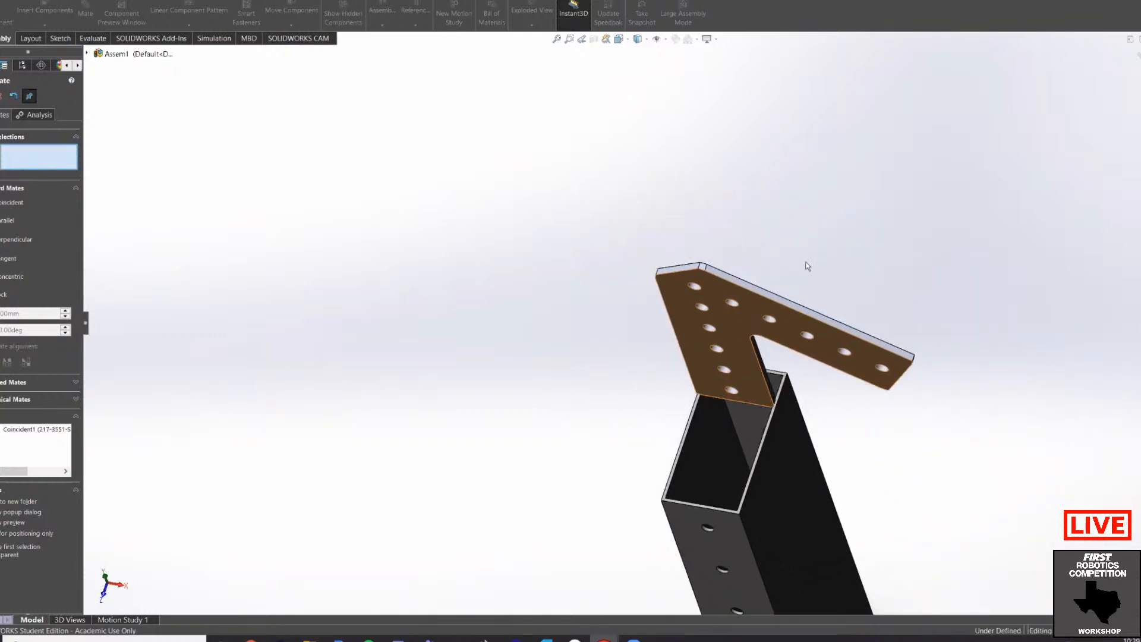
middle_drag(808, 264, 775, 228)
drag(832, 428, 640, 284)
middle_drag(638, 285, 744, 344)
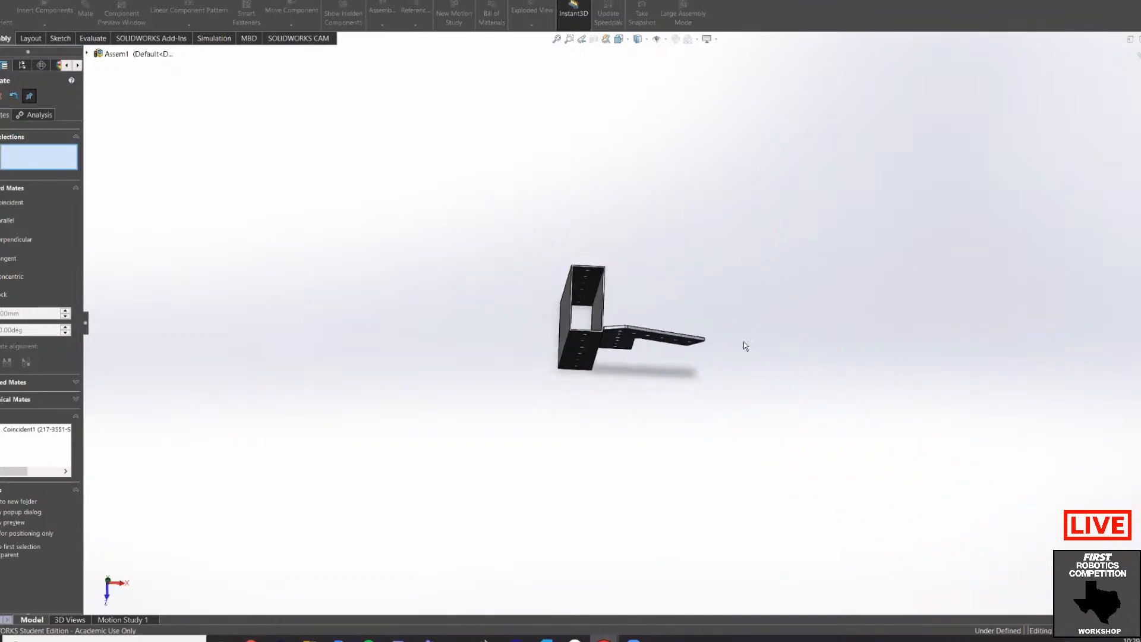
scroll(614, 338, down, 2)
scroll(614, 338, down, 2)
mouse_move(607, 305)
ctrl+middle_down()
mouse_move(605, 245)
mouse_move(610, 300)
ctrl+middle_up()
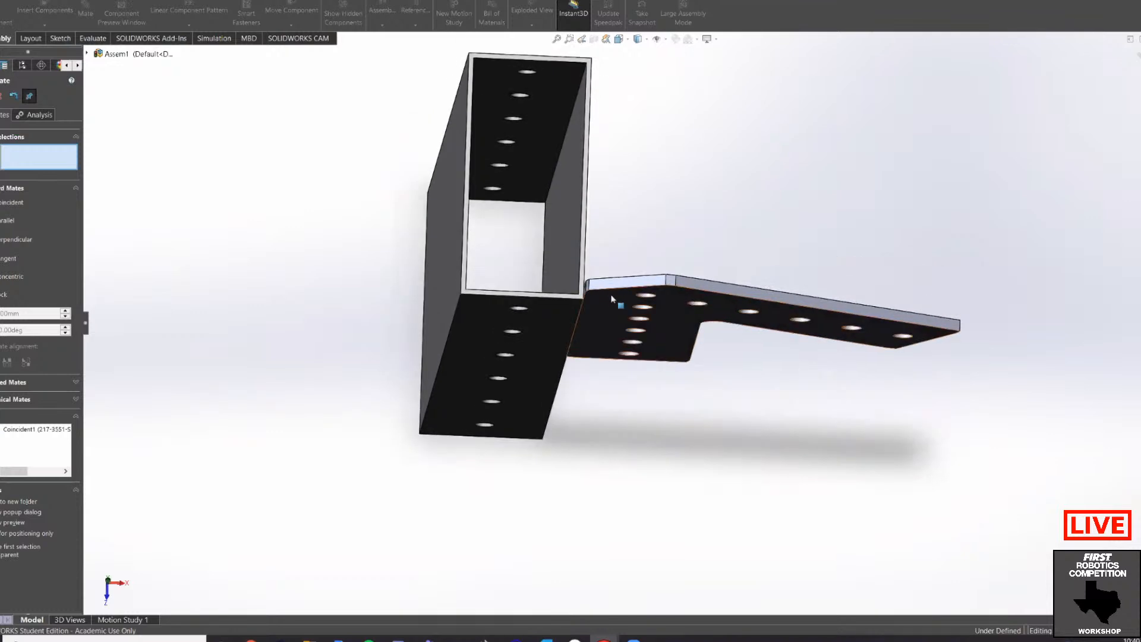
scroll(626, 309, up, 1)
scroll(629, 310, down, 3)
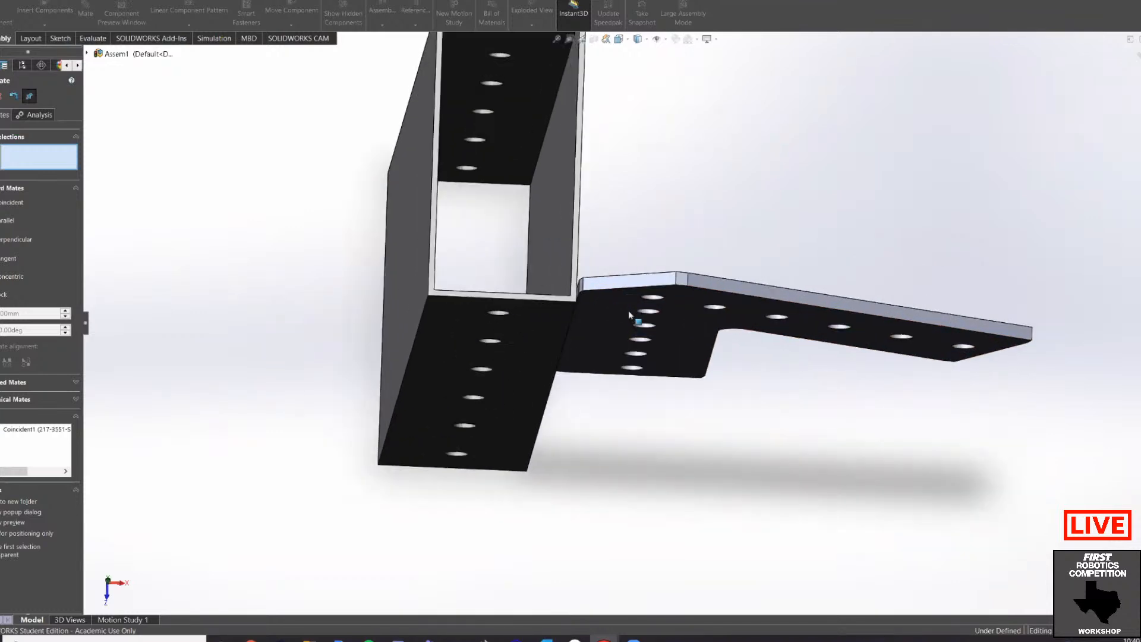
scroll(632, 331, up, 1)
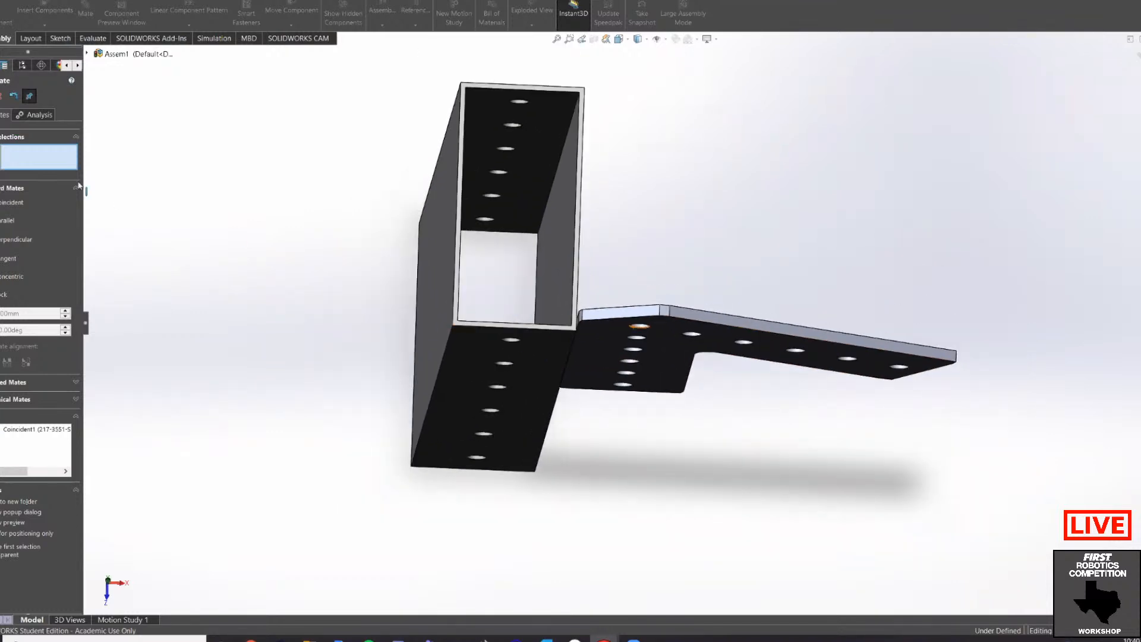
Step: Delete both coincident mates between the gusset and the tube, and move the two parts apart
click(1, 100)
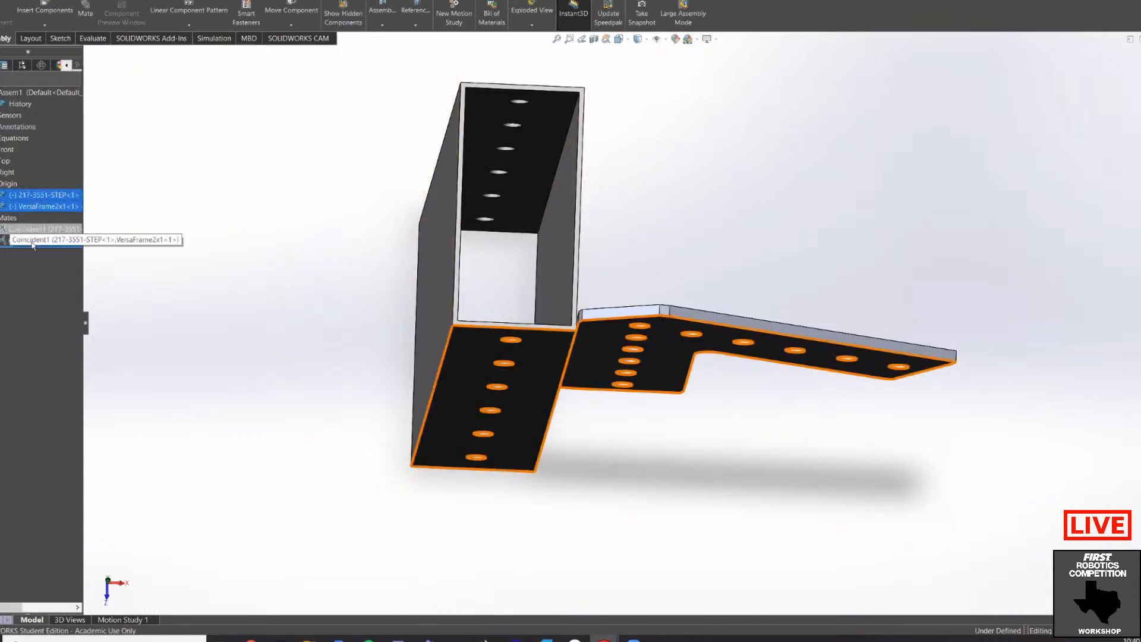
right_click(10, 230)
click(39, 271)
click(643, 251)
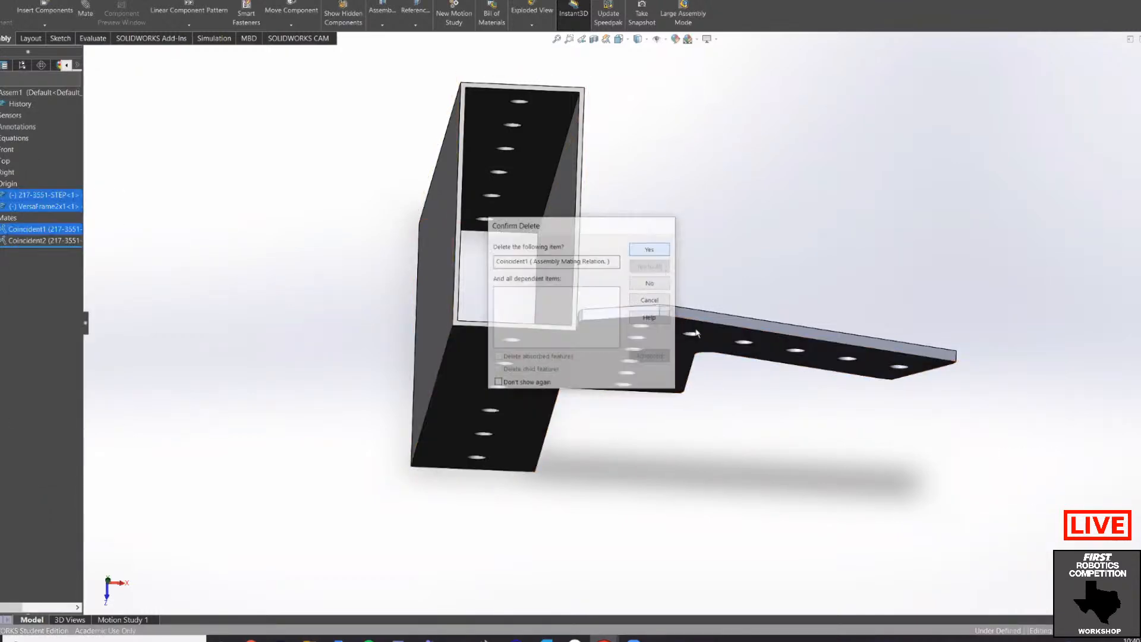
drag(642, 371, 488, 65)
drag(415, 272, 496, 443)
right_click(42, 229)
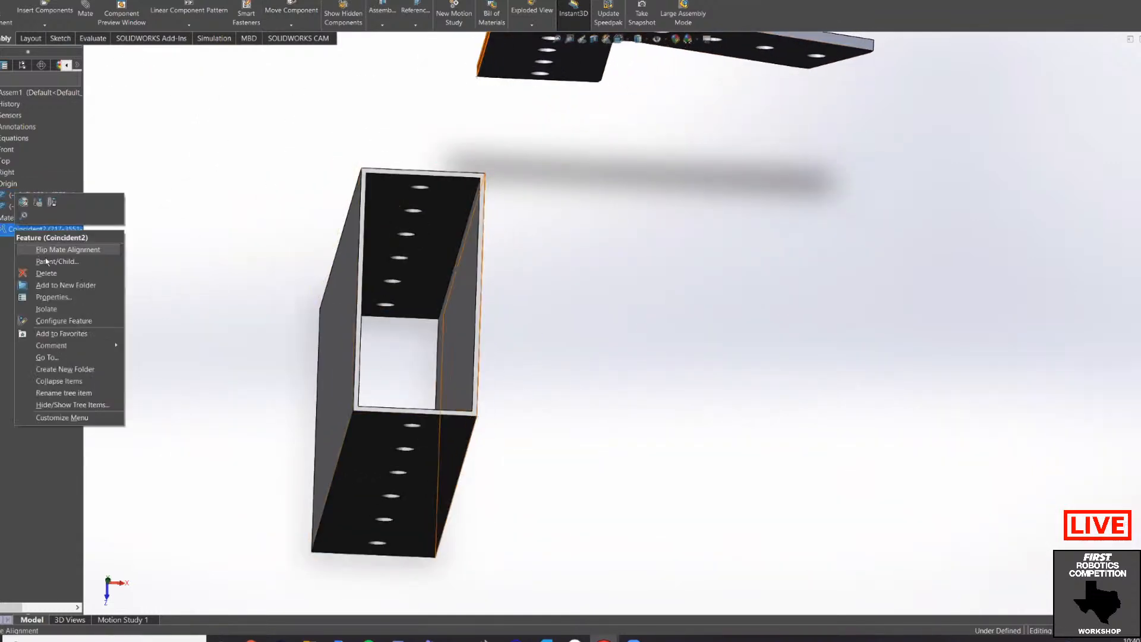
click(51, 275)
click(664, 252)
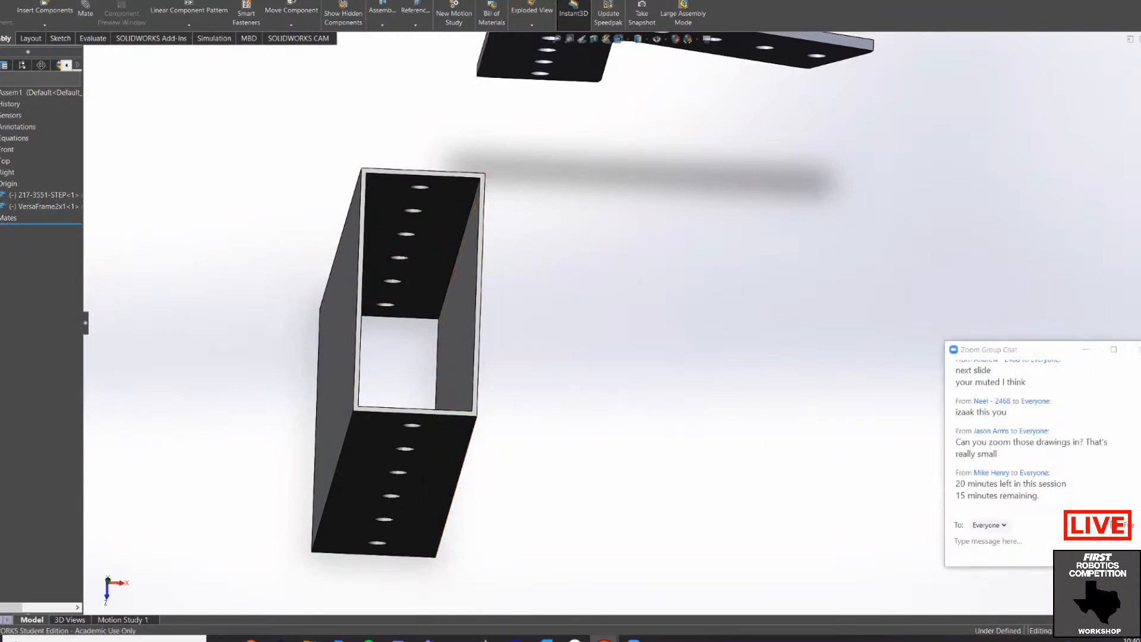
Step: Add a new coincident mate between the gusset's flat face and the tube's narrow hole-patterned face
click(85, 8)
middle_drag(657, 173, 691, 131)
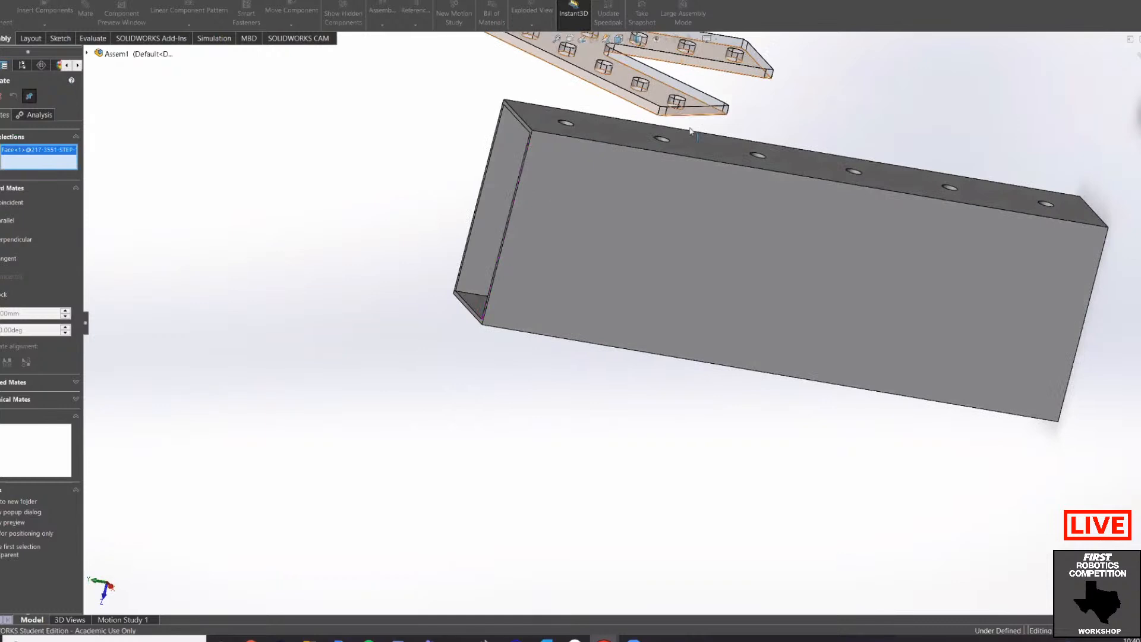
click(628, 135)
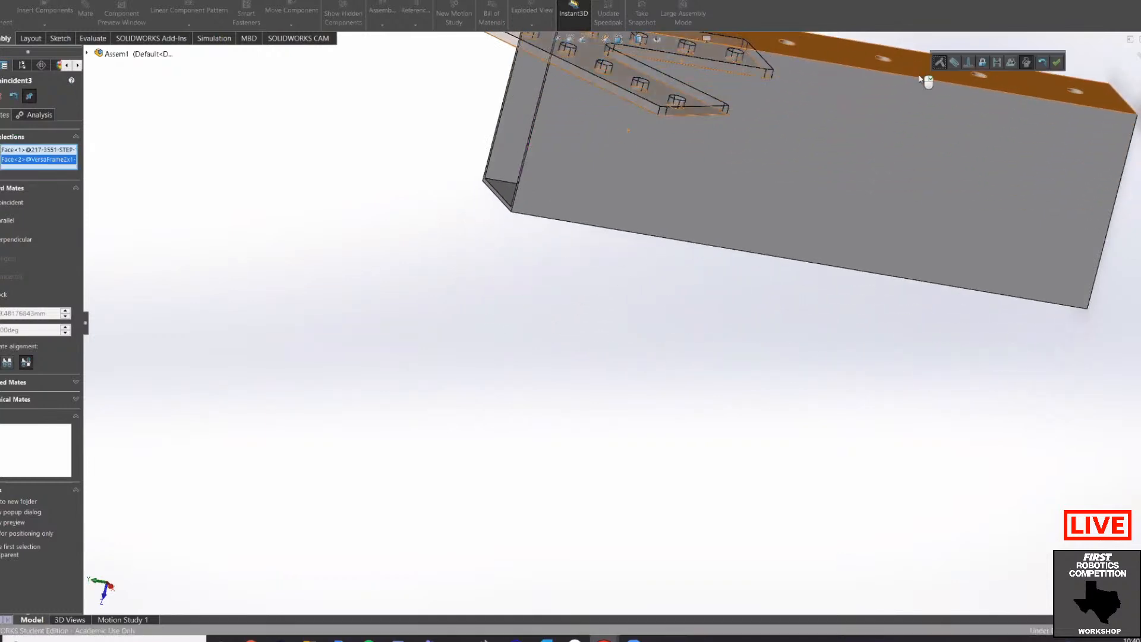
middle_drag(825, 146, 1077, 64)
click(1057, 61)
Step: Add a concentric mate between the tube's end hole and the third hole from the apex on the gusset's overlapping arm
middle_drag(820, 92, 816, 299)
scroll(764, 191, up, 4)
scroll(570, 344, down, 10)
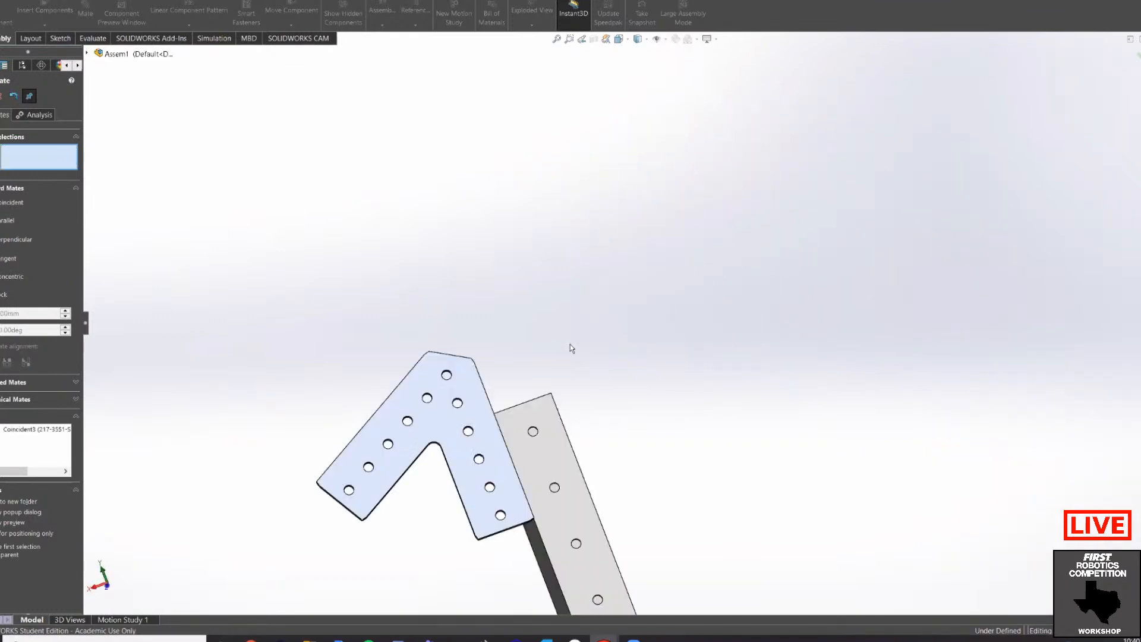
scroll(535, 495, down, 2)
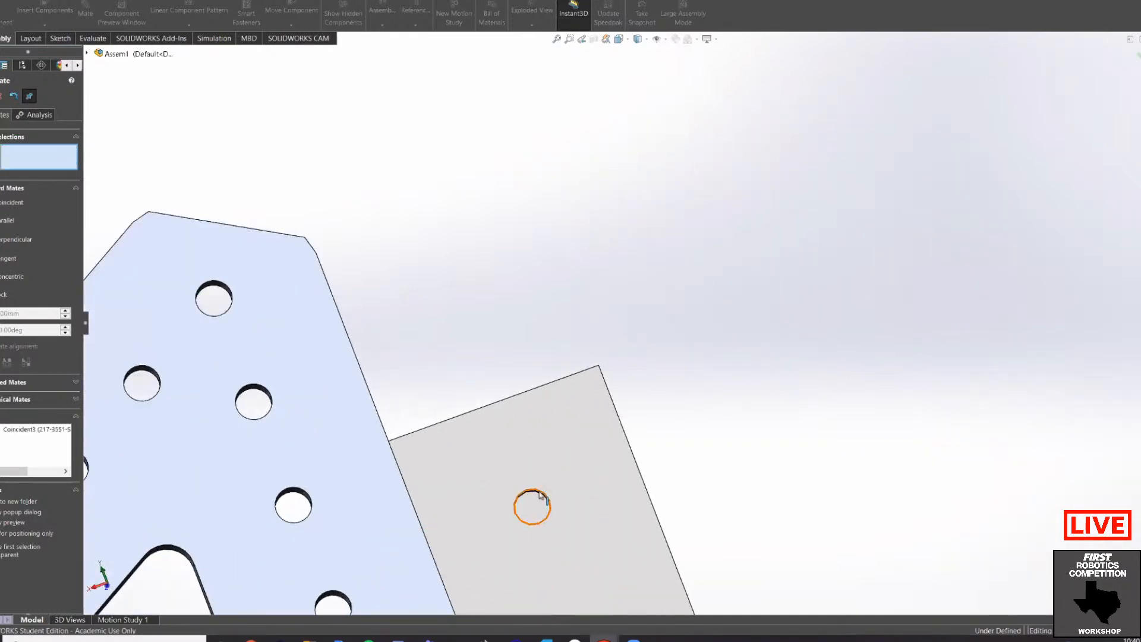
click(539, 495)
scroll(446, 454, up, 3)
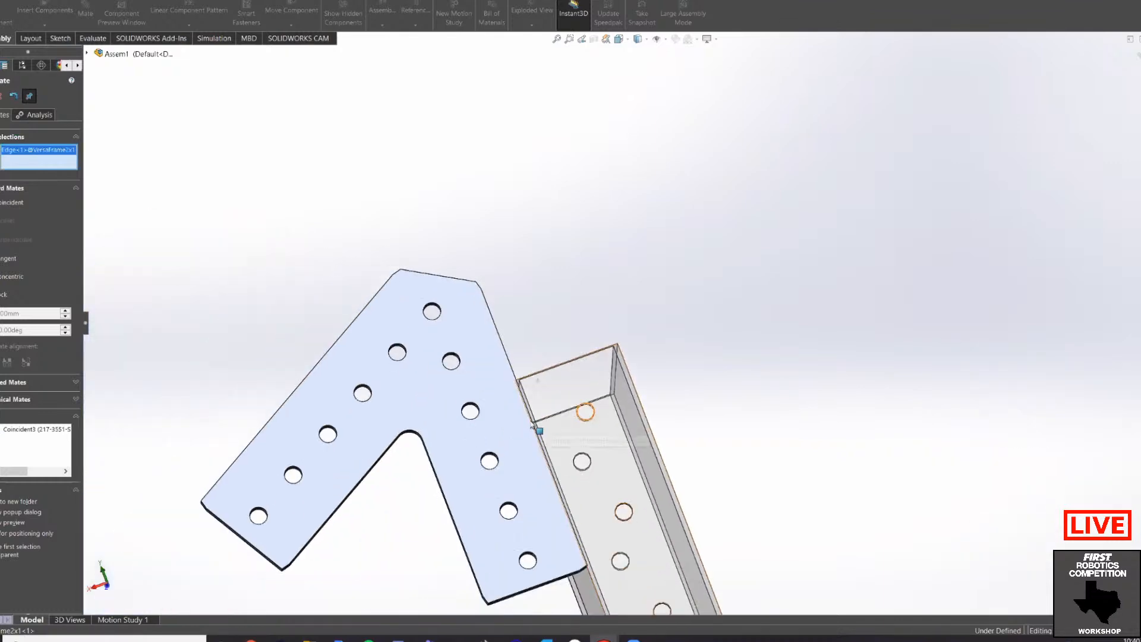
click(478, 410)
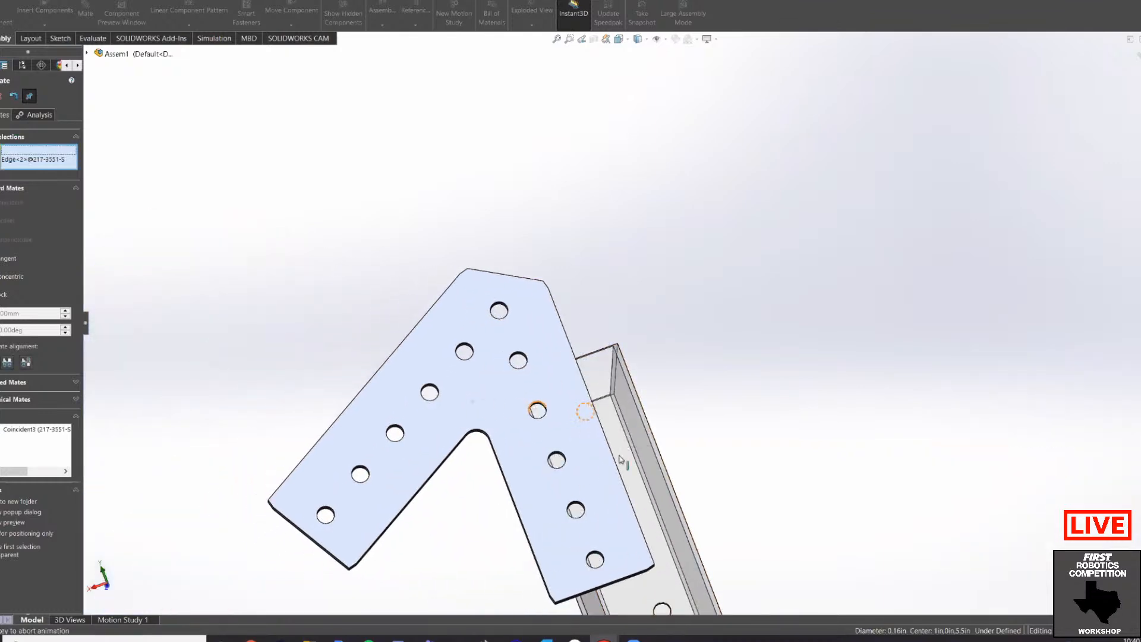
click(708, 473)
scroll(701, 466, up, 1)
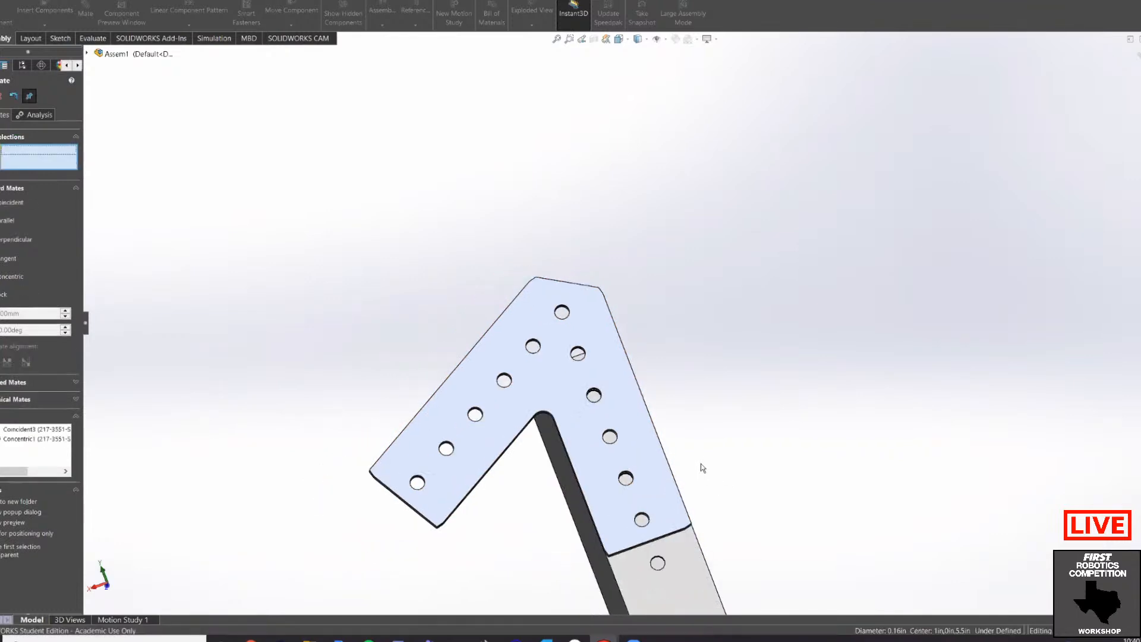
mouse_move(702, 466)
middle_down()
mouse_move(708, 408)
mouse_move(721, 436)
mouse_move(715, 484)
middle_up()
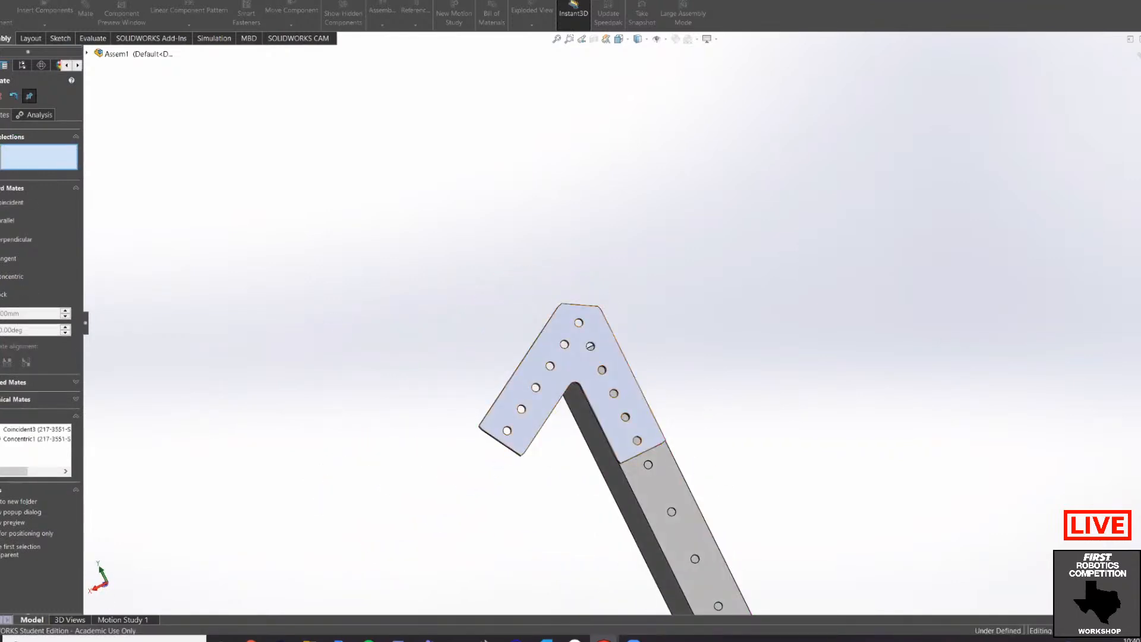
key(Escape)
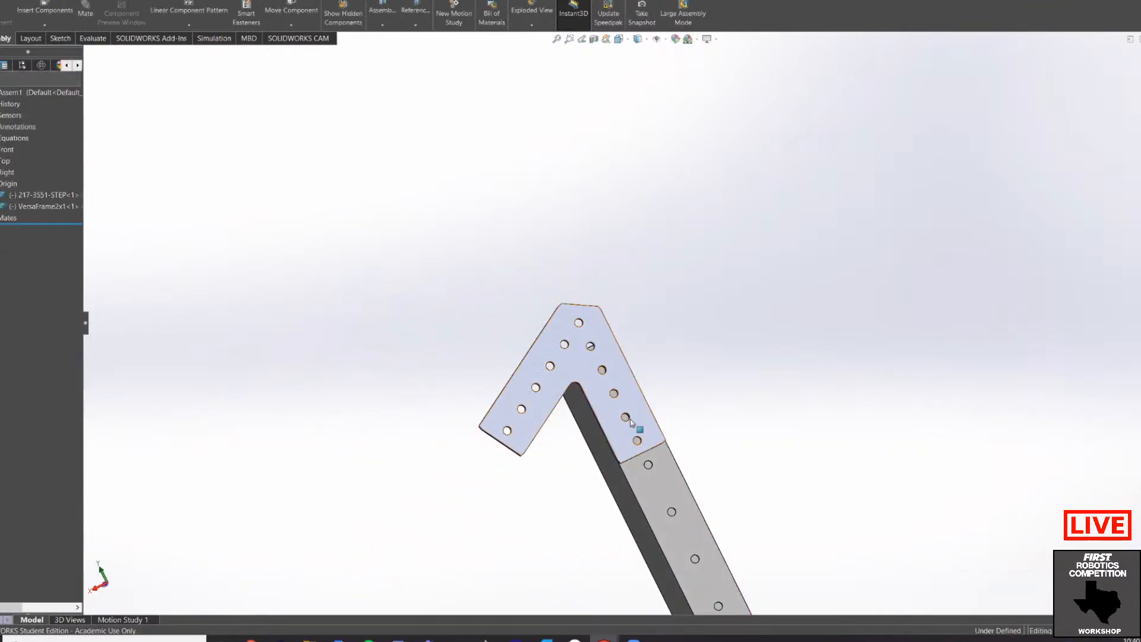
Step: Move the mated gusset and tube to test their remaining freedom and bring the gusset arm in line with the tube
click(630, 419)
drag(630, 420, 540, 303)
drag(601, 386, 683, 323)
click(683, 323)
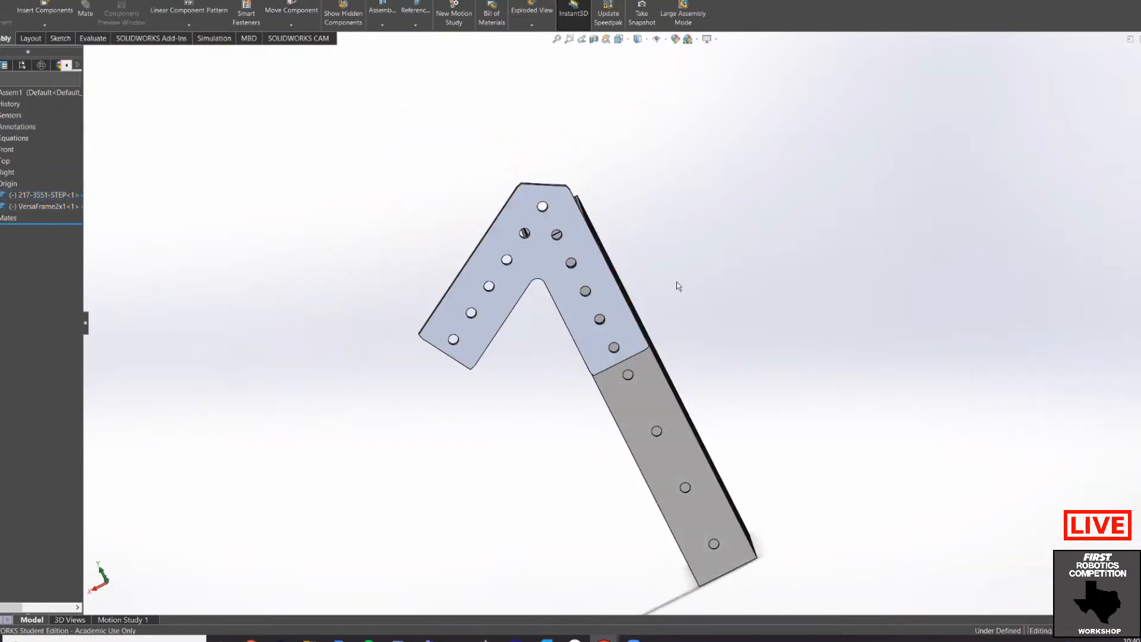
Step: Examine how the gusset's holes line up with the tube's holes, up close and from several sides
scroll(677, 281, up, 2)
middle_drag(677, 280, 666, 250)
scroll(629, 327, down, 4)
scroll(629, 327, down, 2)
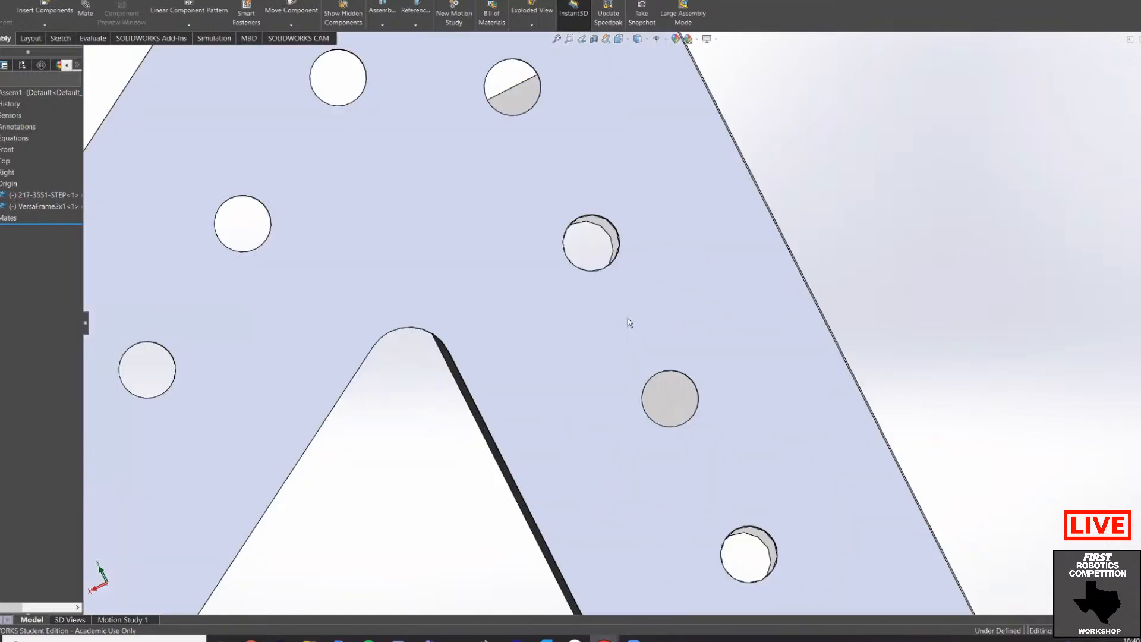
scroll(628, 319, up, 3)
middle_drag(667, 311, 658, 357)
scroll(723, 353, up, 3)
scroll(675, 392, down, 5)
scroll(675, 401, up, 6)
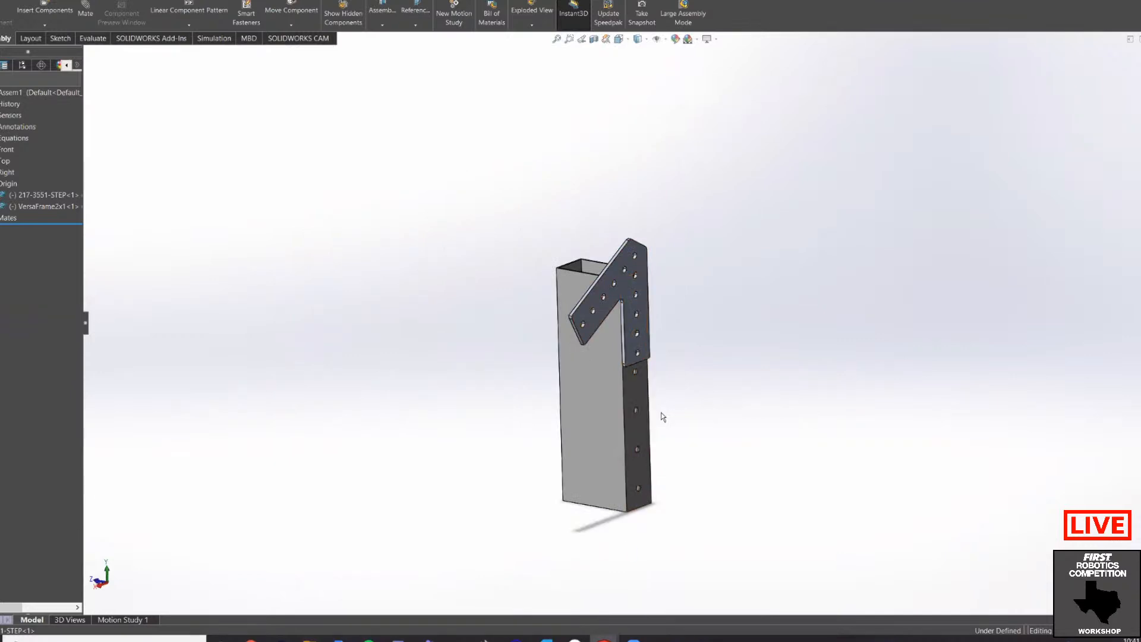
scroll(645, 342, up, 2)
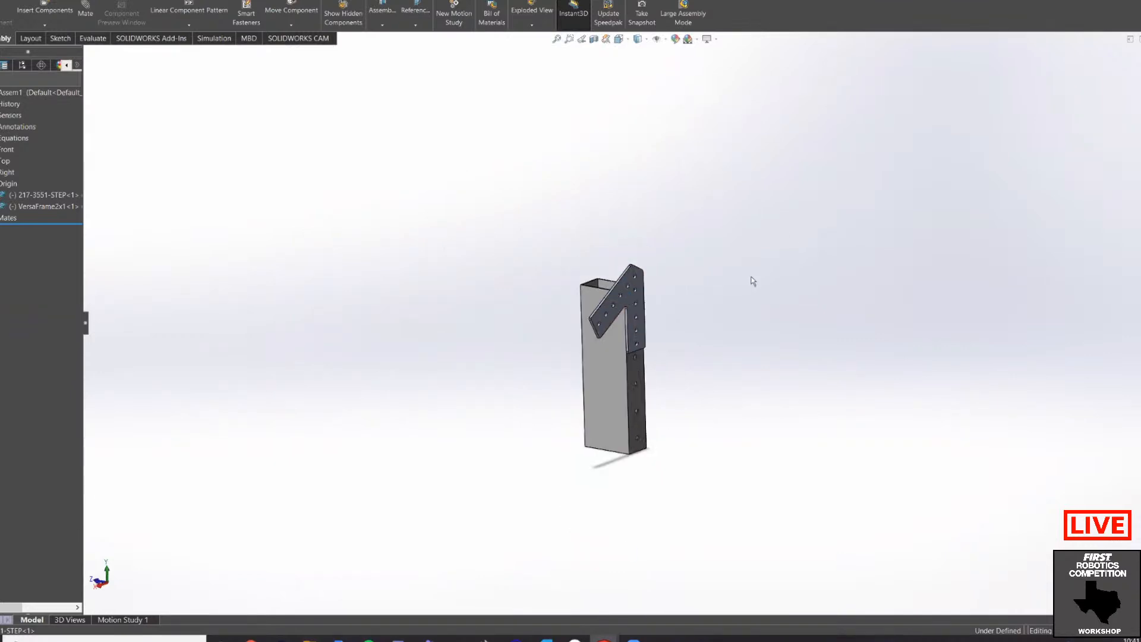
Step: Close the assembly without saving its changes
scroll(850, 220, down, 3)
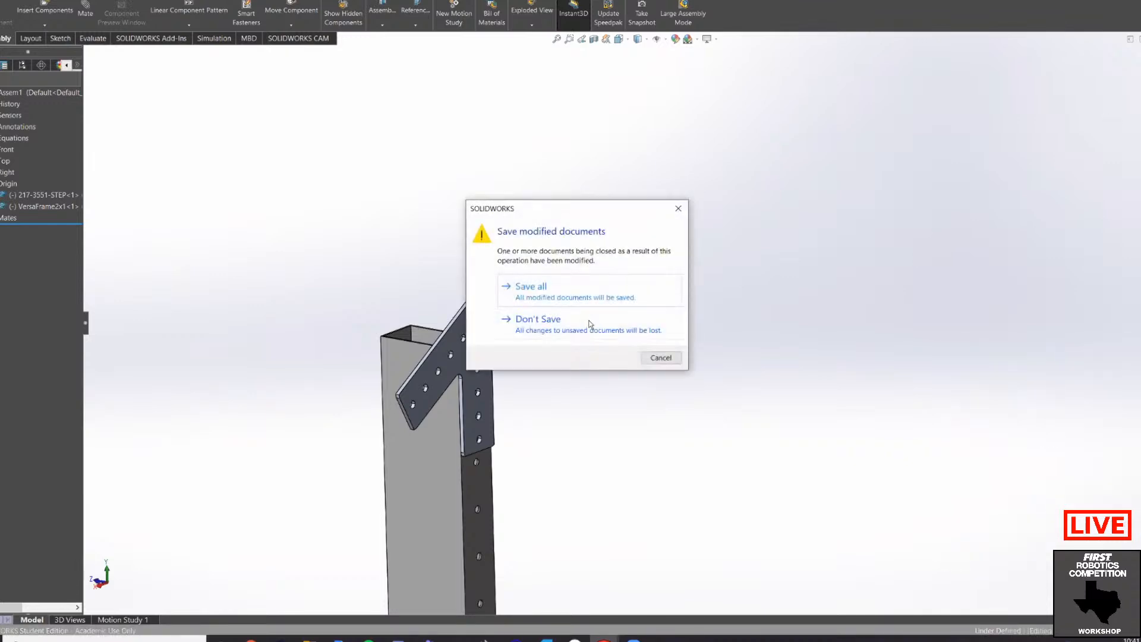
click(558, 321)
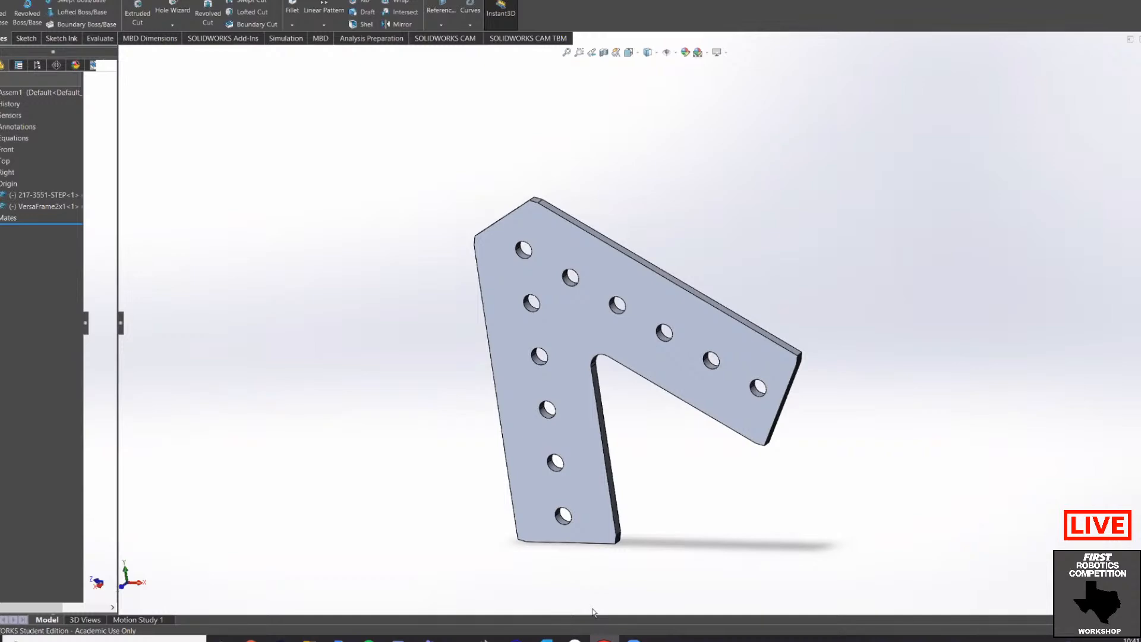
Step: Switch to the Solidworks Presentation in the browser and show the Templates slide
click(251, 640)
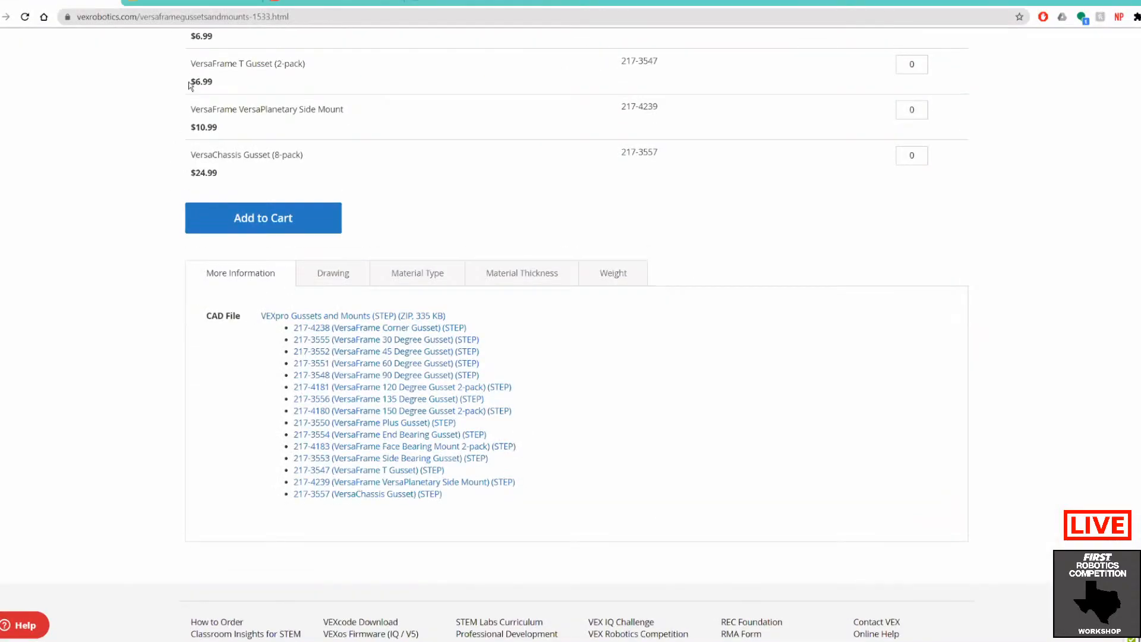
click(213, 2)
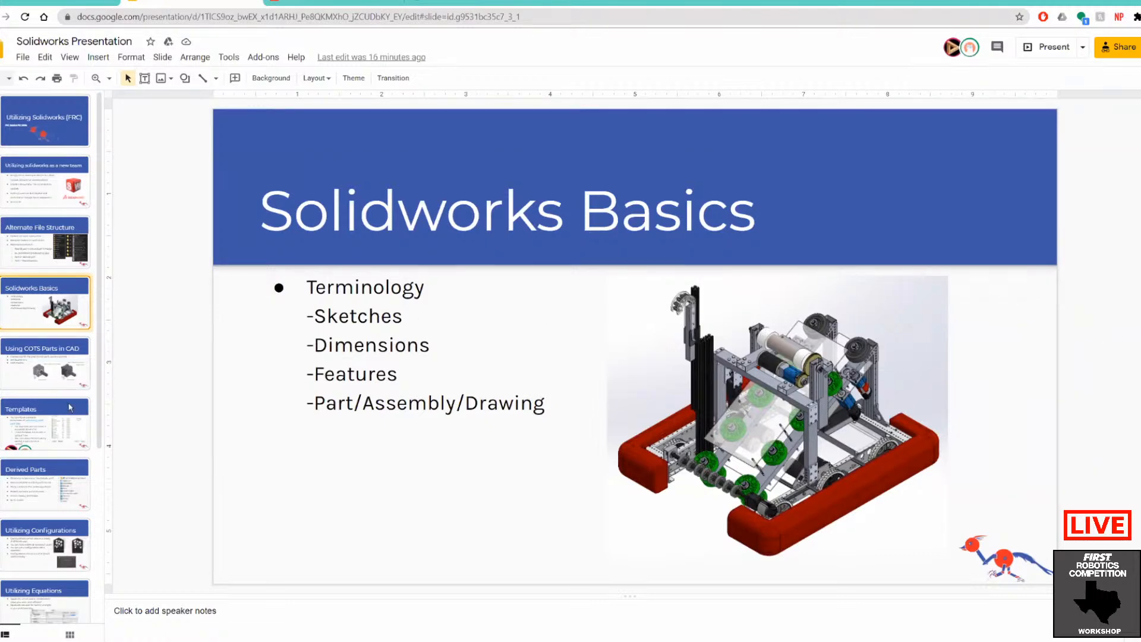
click(45, 424)
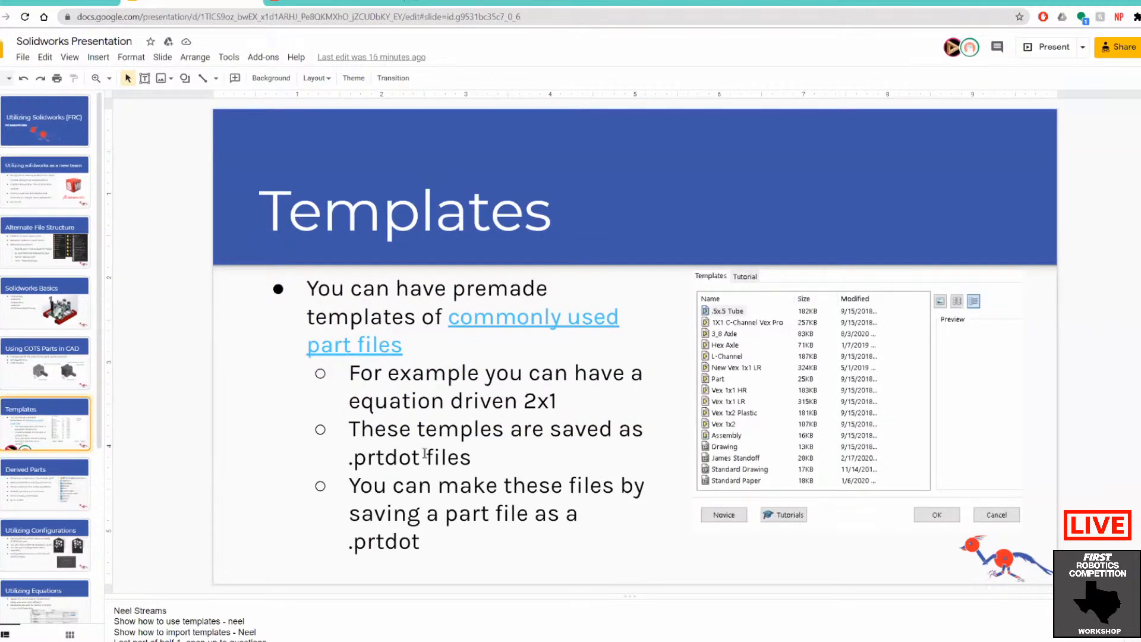
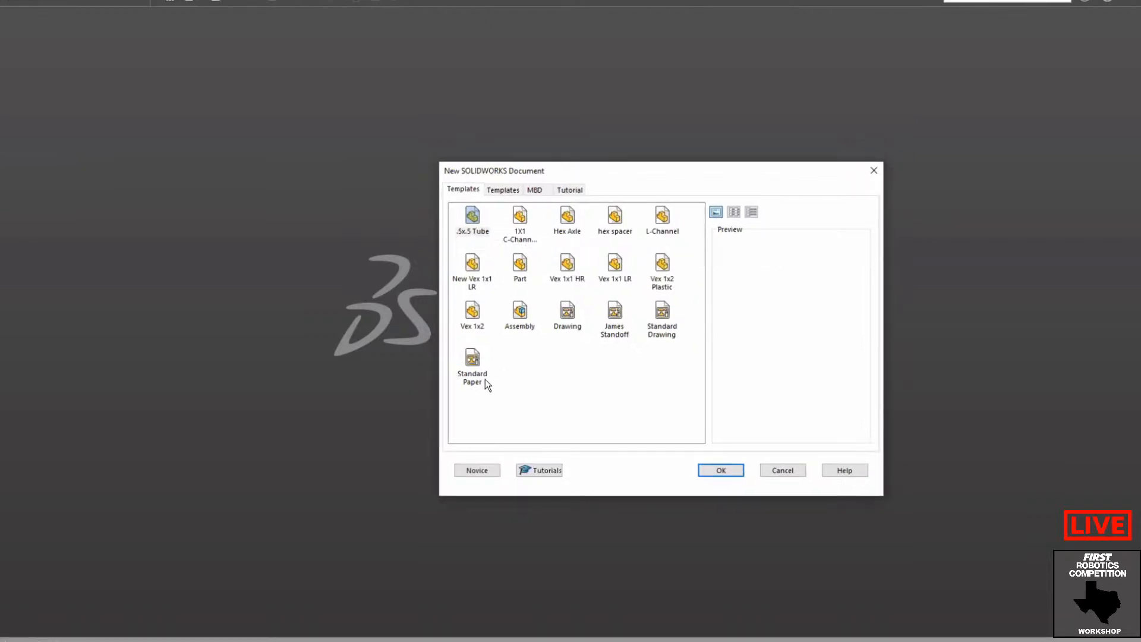
Step: Dismiss the New SOLIDWORKS Document dialog and open it again to show the available templates
click(868, 177)
click(121, 9)
click(88, 17)
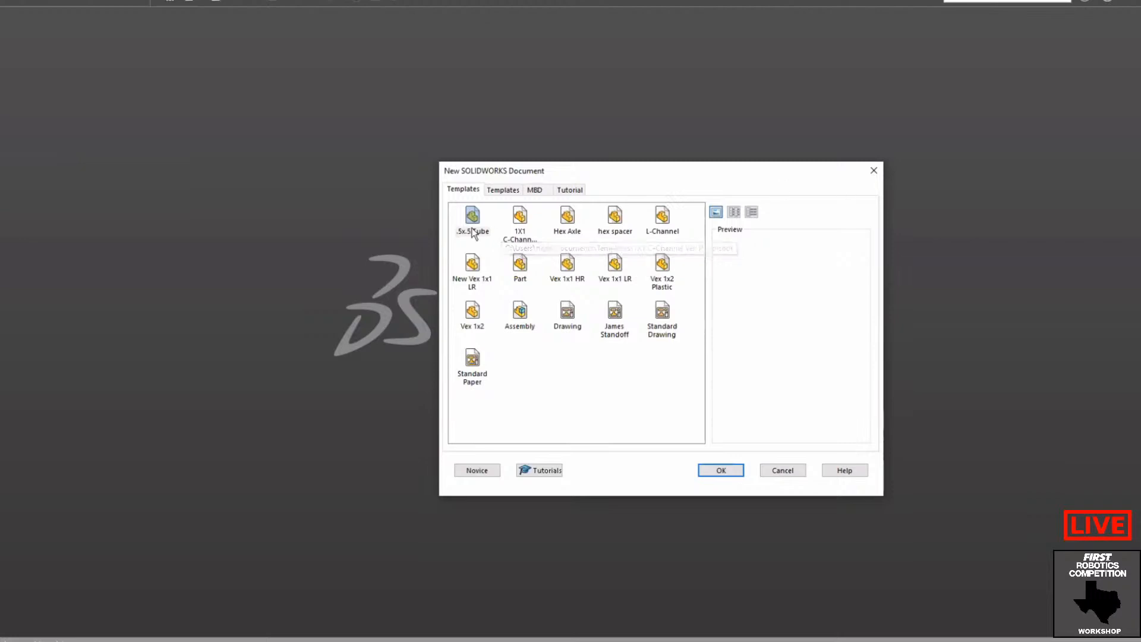
Step: Check the Document Templates folders under File Locations in the System Options, highlighting the Documents\Templates folder, and cancel the dialog
click(875, 170)
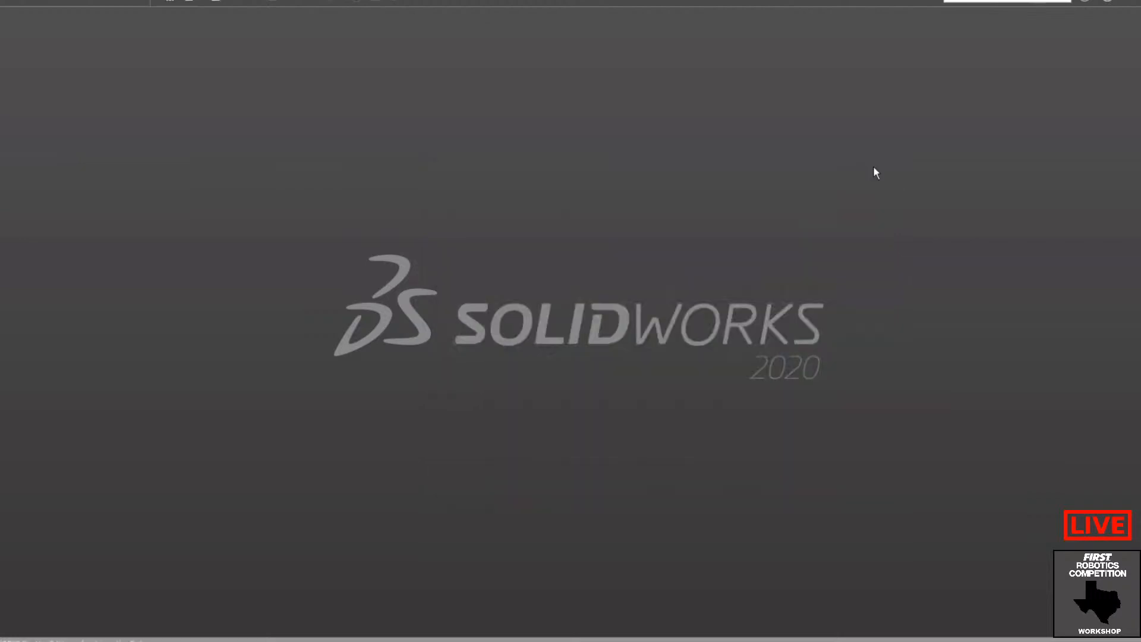
click(405, 5)
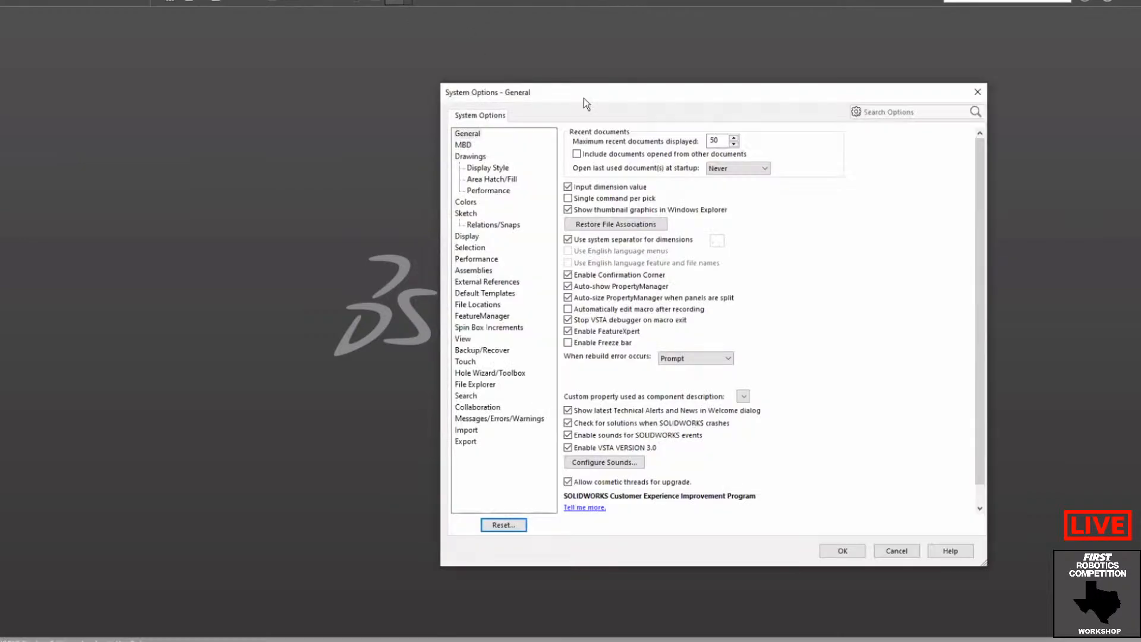
click(485, 306)
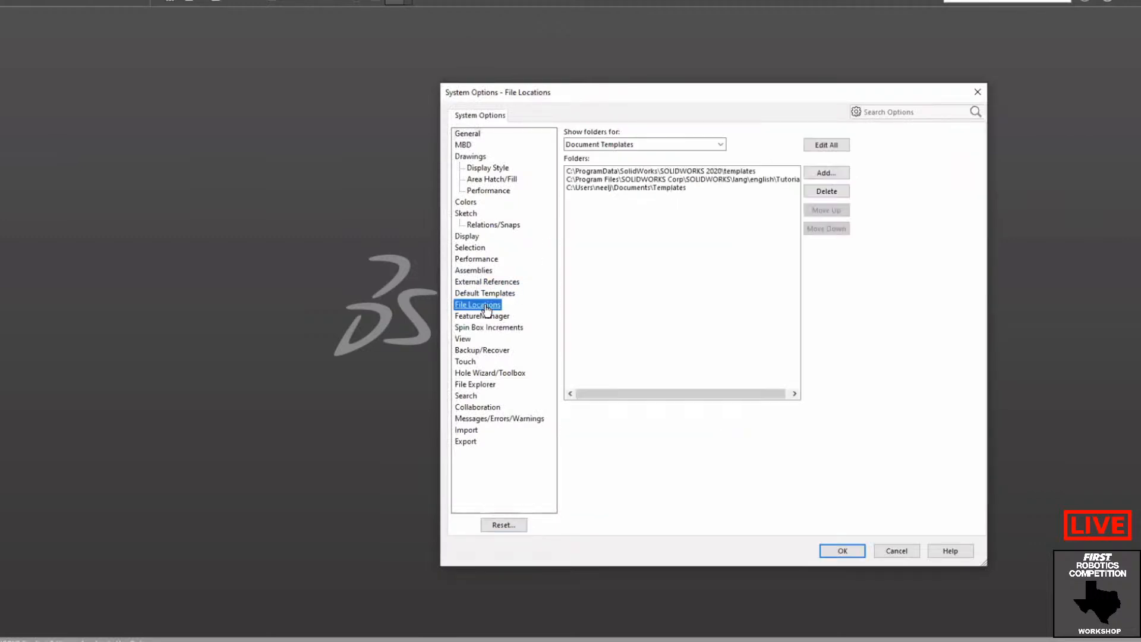
click(603, 189)
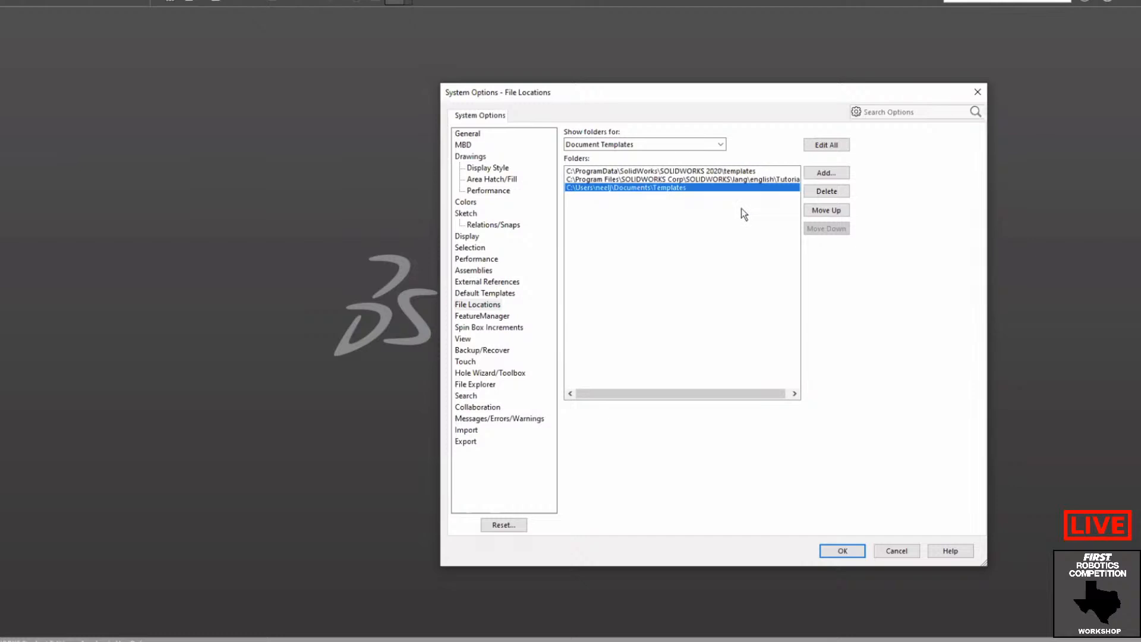
click(909, 547)
Step: Create a new part from the Vex 1x2 template and acknowledge the SOLIDWORKS CAM message
click(72, 6)
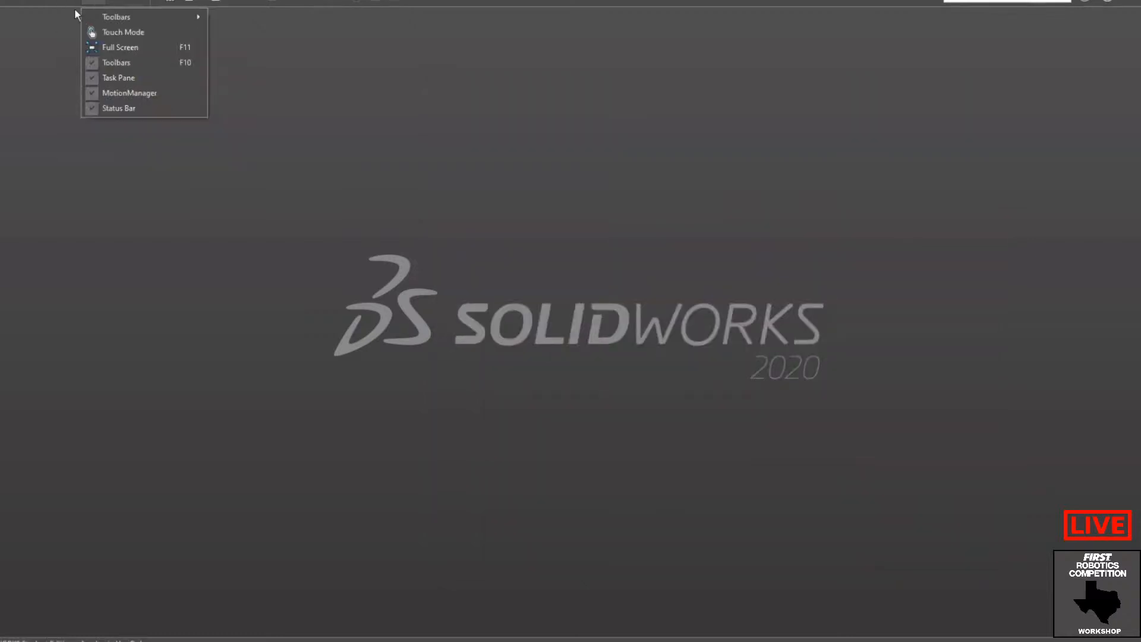
click(82, 16)
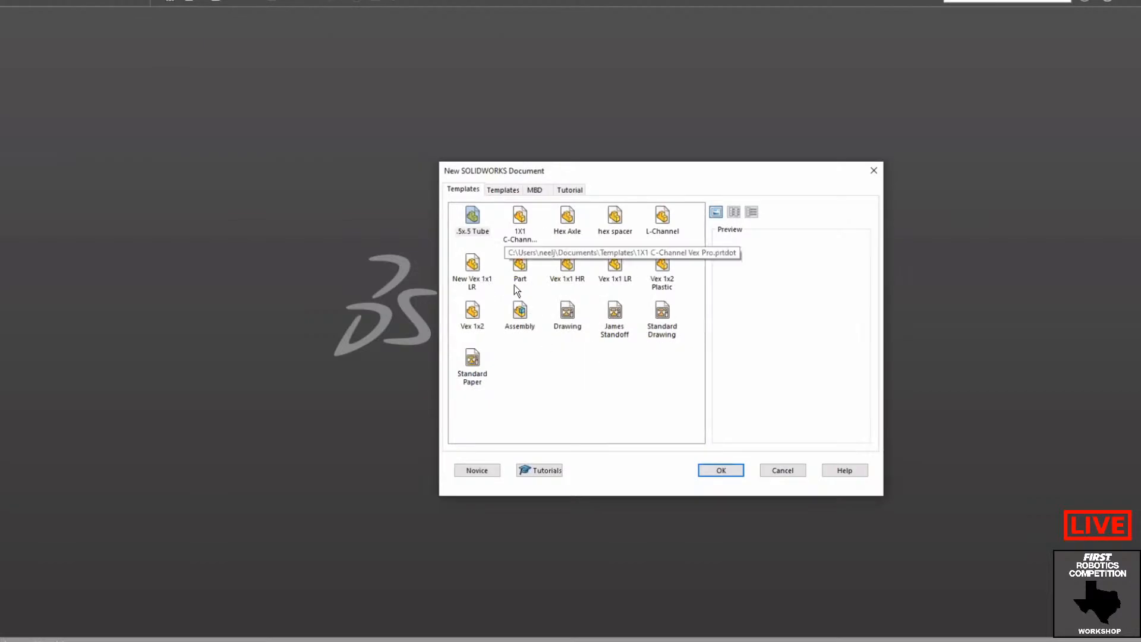
click(474, 321)
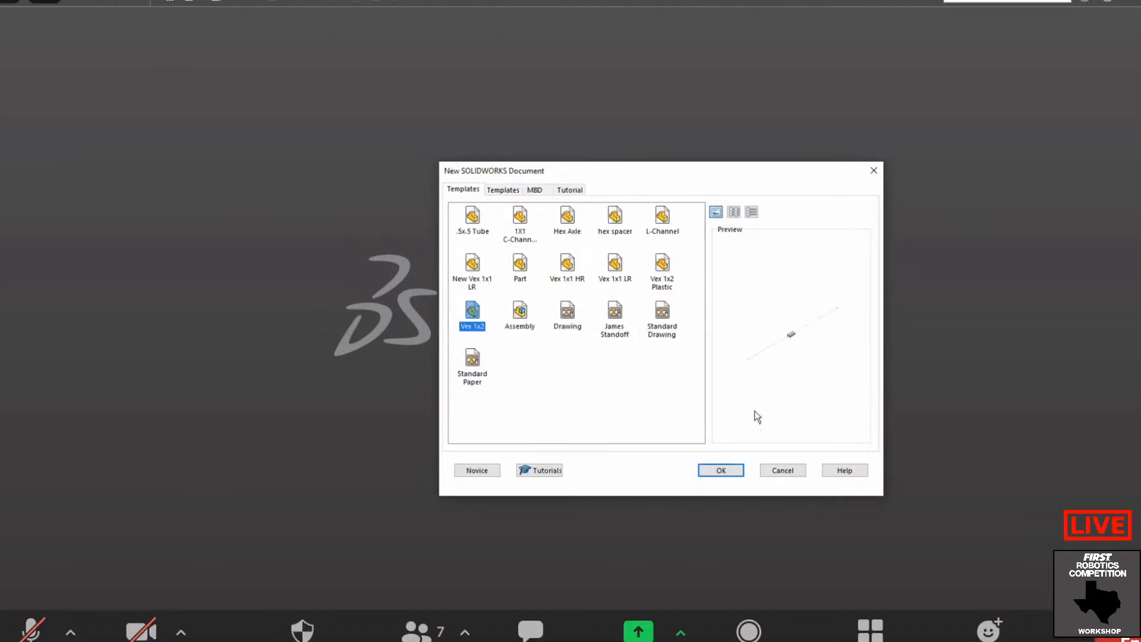
click(721, 470)
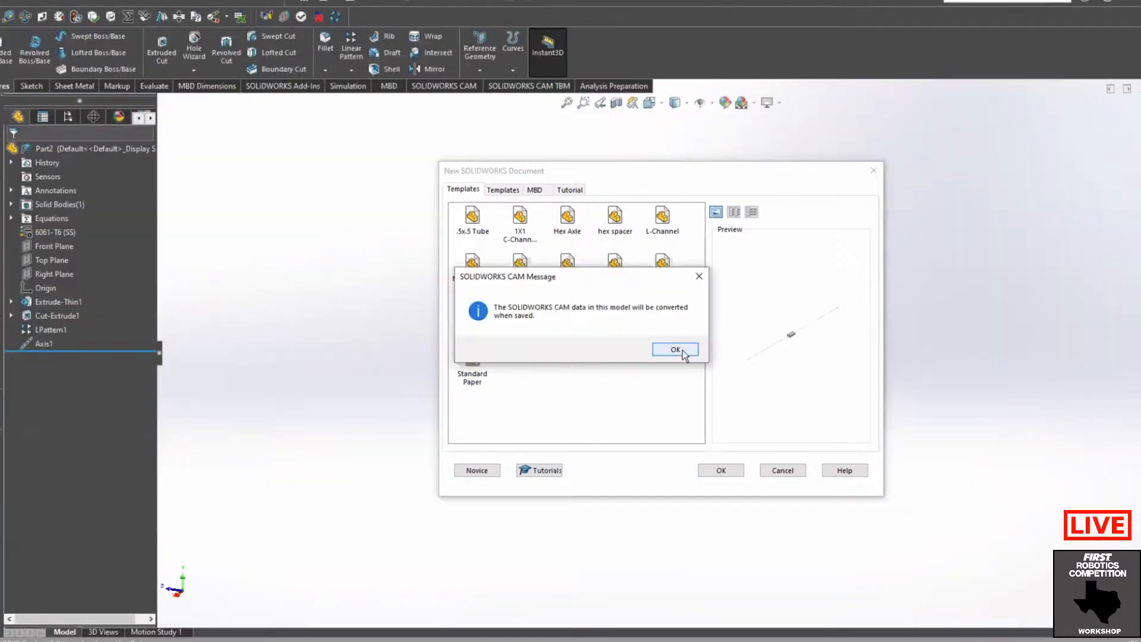
click(682, 352)
Step: Hide Axis1 in the tube part
middle_drag(796, 379, 643, 356)
scroll(747, 373, down, 4)
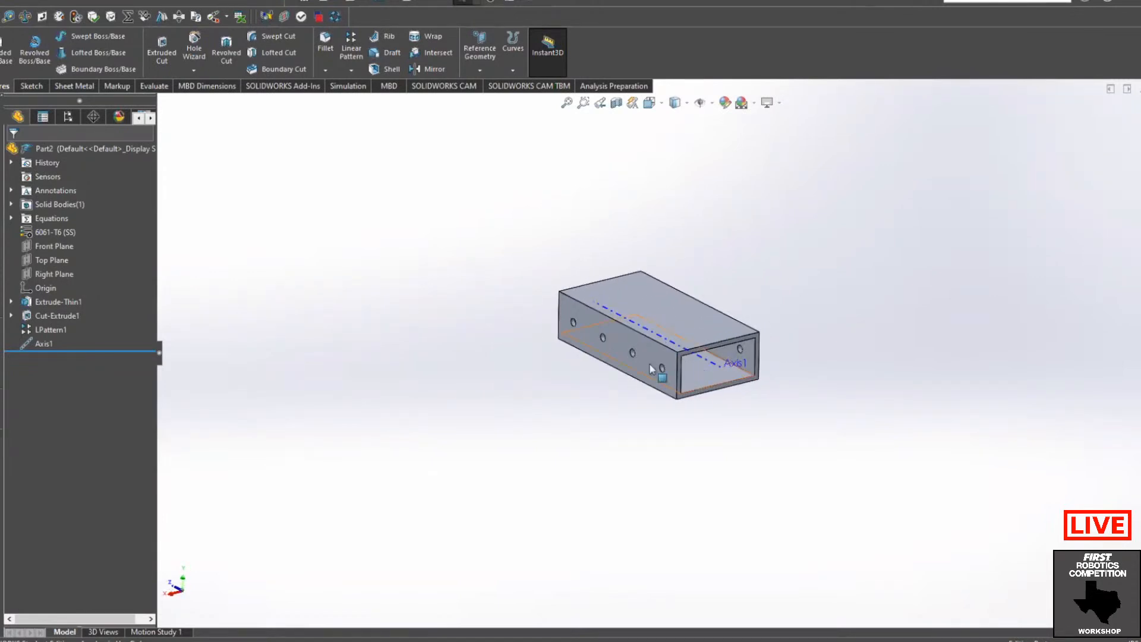
right_click(40, 349)
click(62, 326)
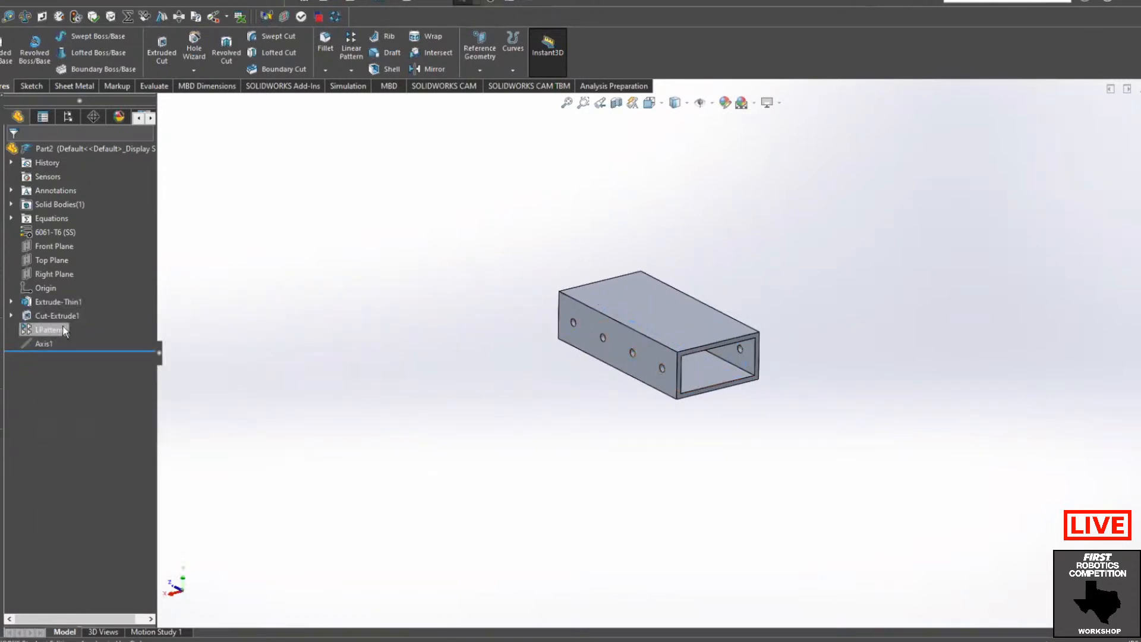
Step: Set the global variable "Length" to 6 in the tube's equations and apply it
middle_drag(431, 356, 390, 336)
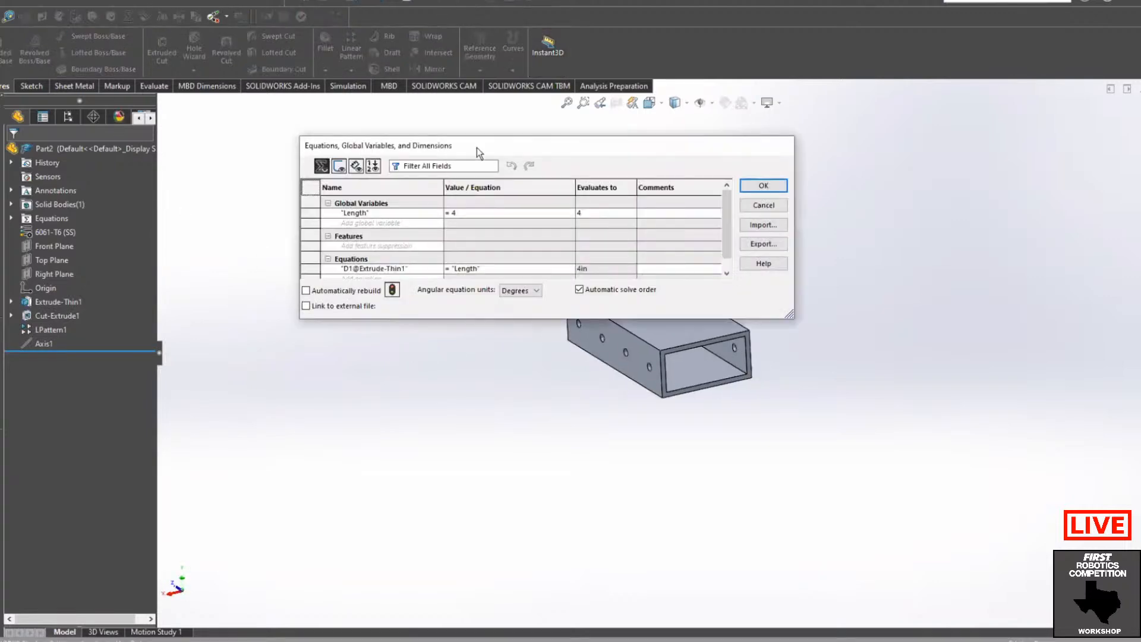
drag(477, 147, 217, 236)
click(205, 303)
drag(205, 304, 182, 304)
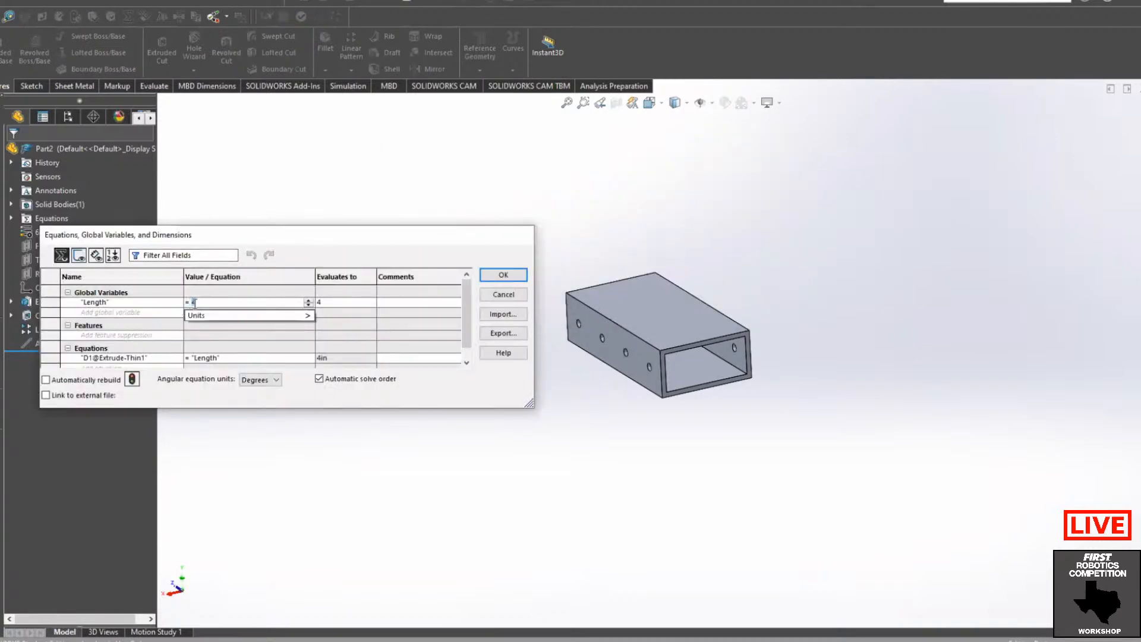
text(6)
key(Return)
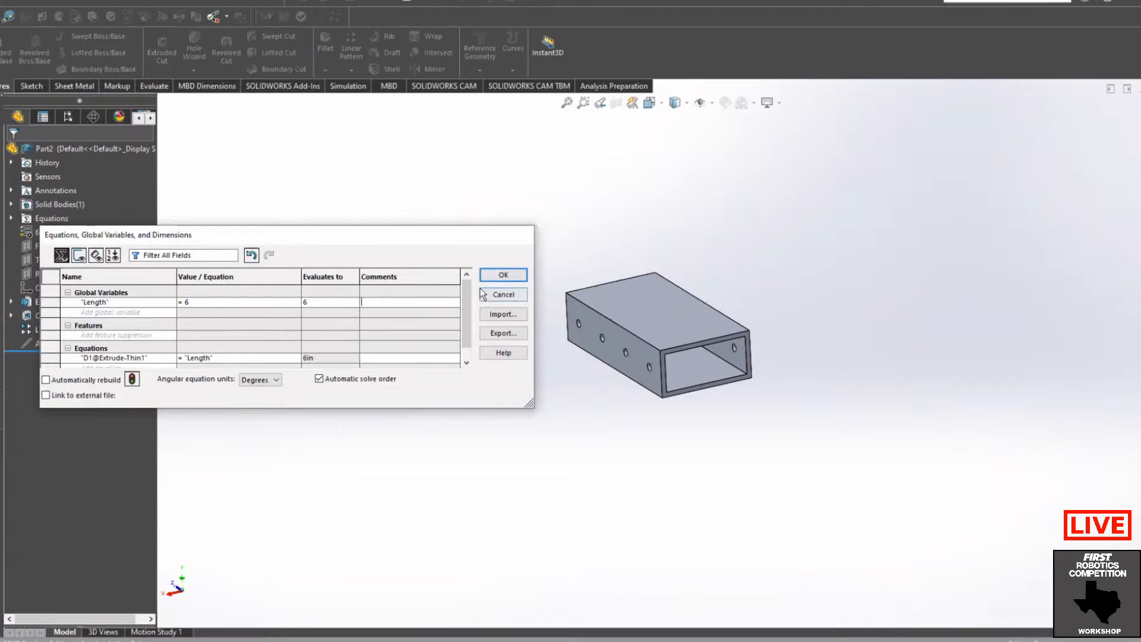
middle_drag(612, 362, 690, 312)
middle_drag(531, 328, 473, 366)
middle_drag(392, 296, 369, 280)
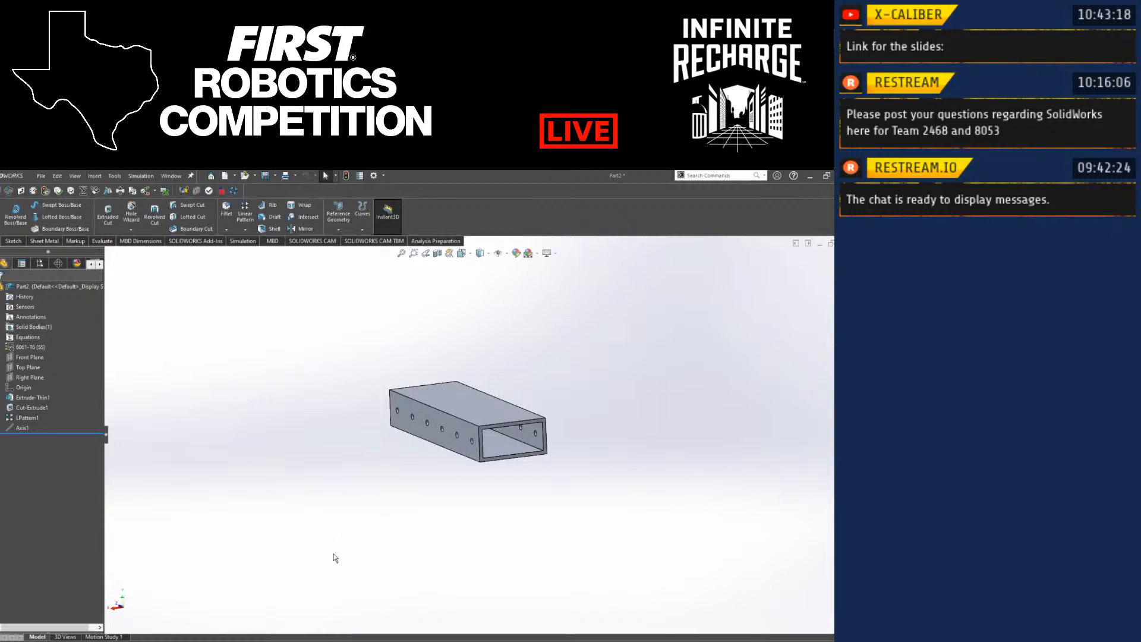
Step: Bring up the Save As dialog for the tube part and cancel it
key(ctrl+s)
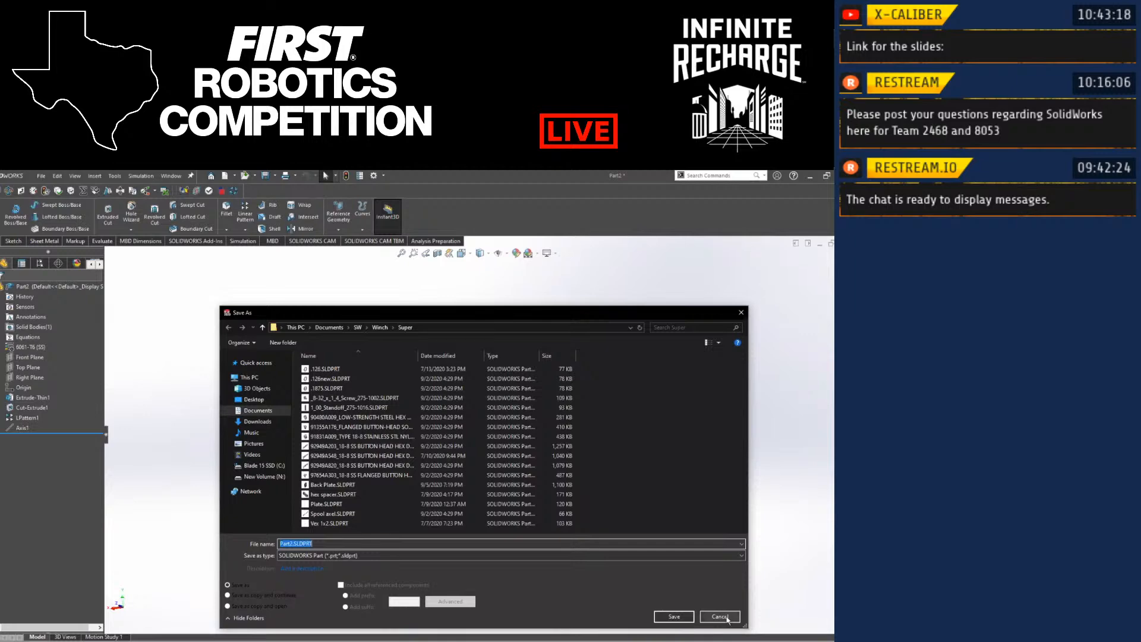
click(726, 619)
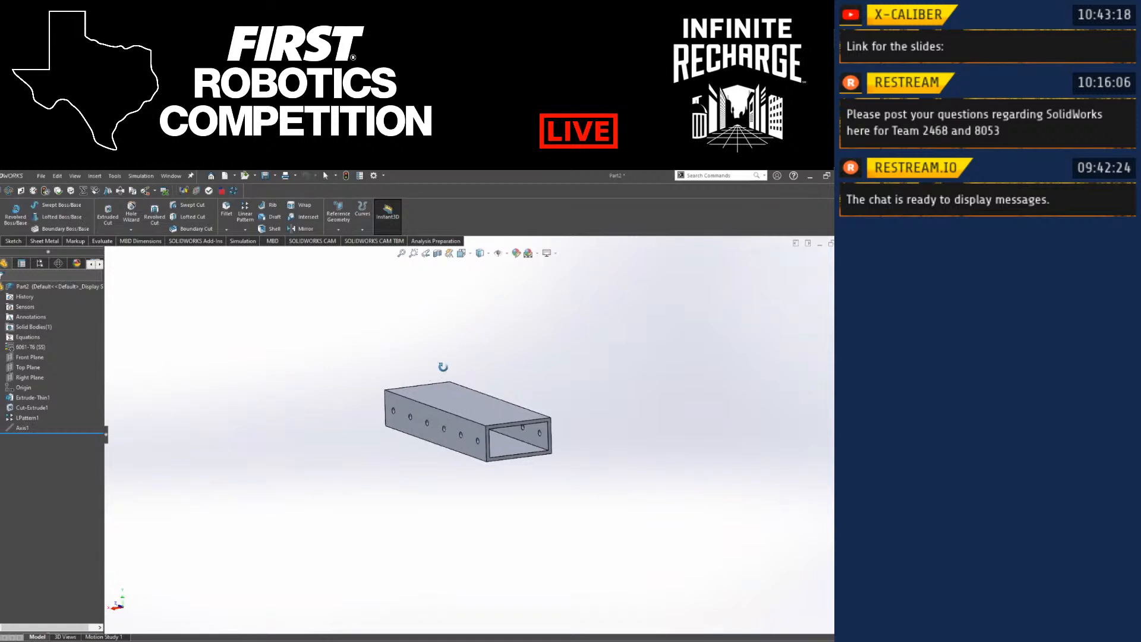
middle_drag(441, 364, 460, 382)
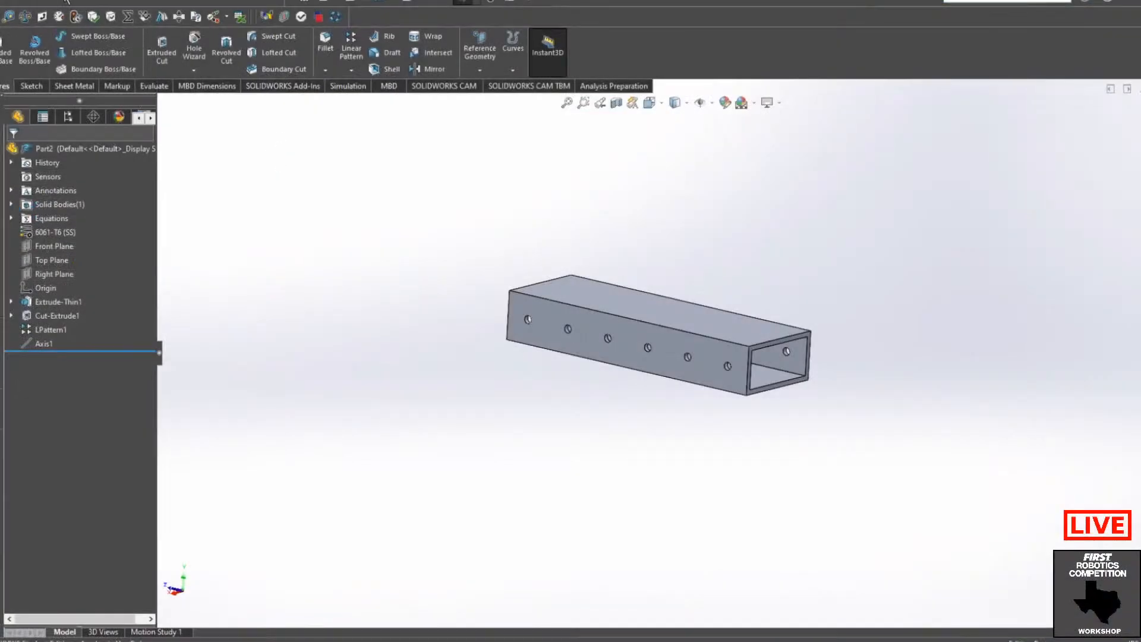
Step: Create a new blank part from the standard Part template in the second template set
click(67, 3)
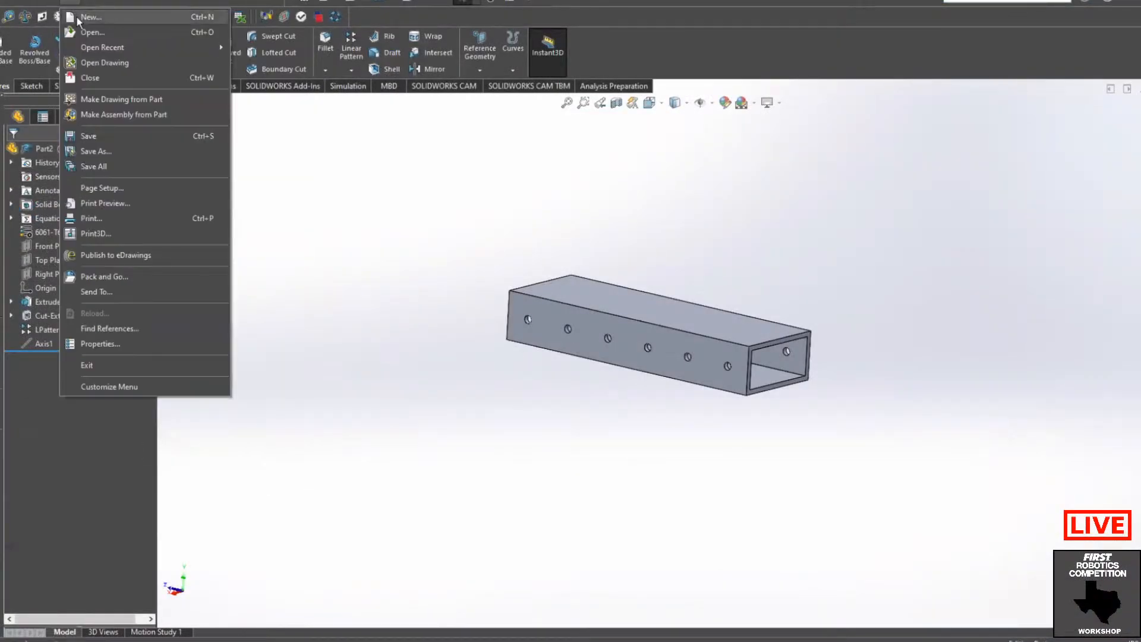
click(78, 19)
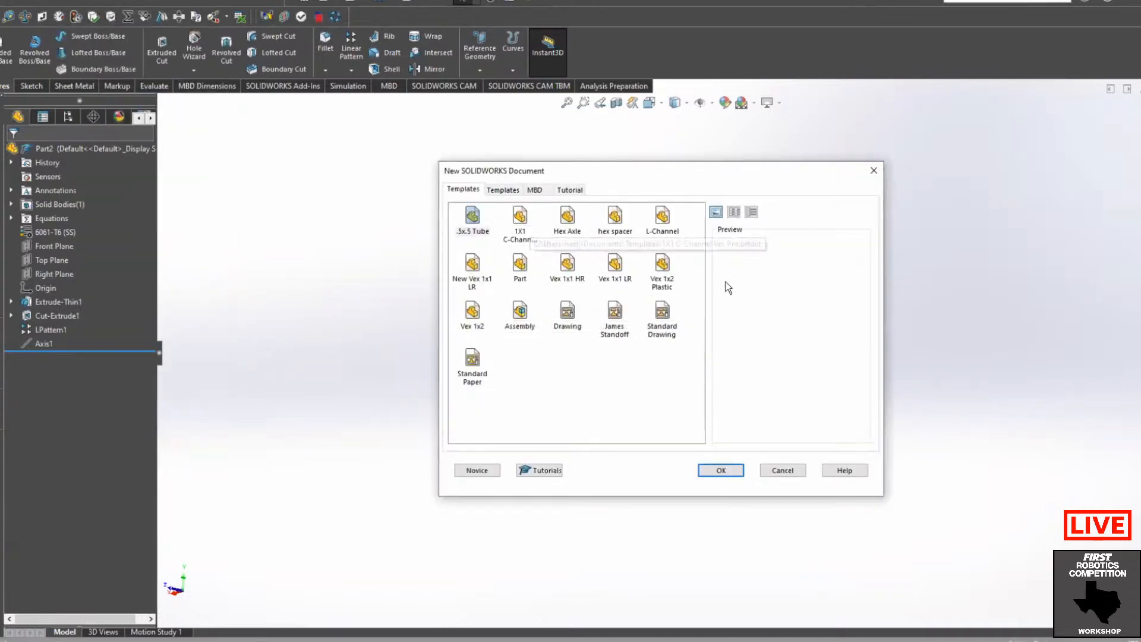
click(503, 190)
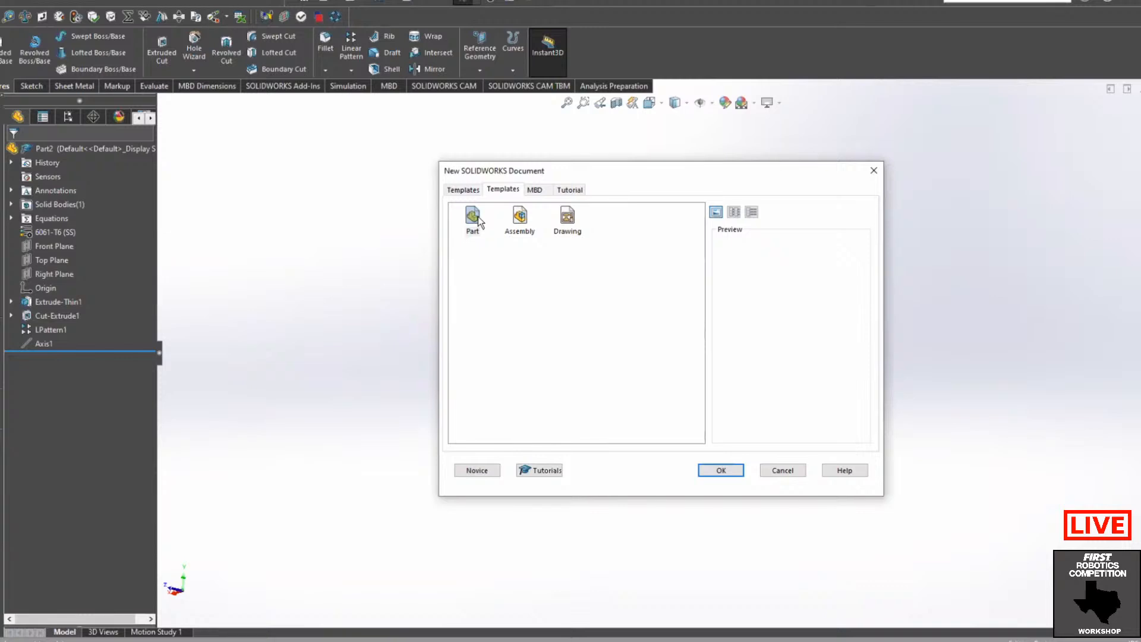
double_click(474, 217)
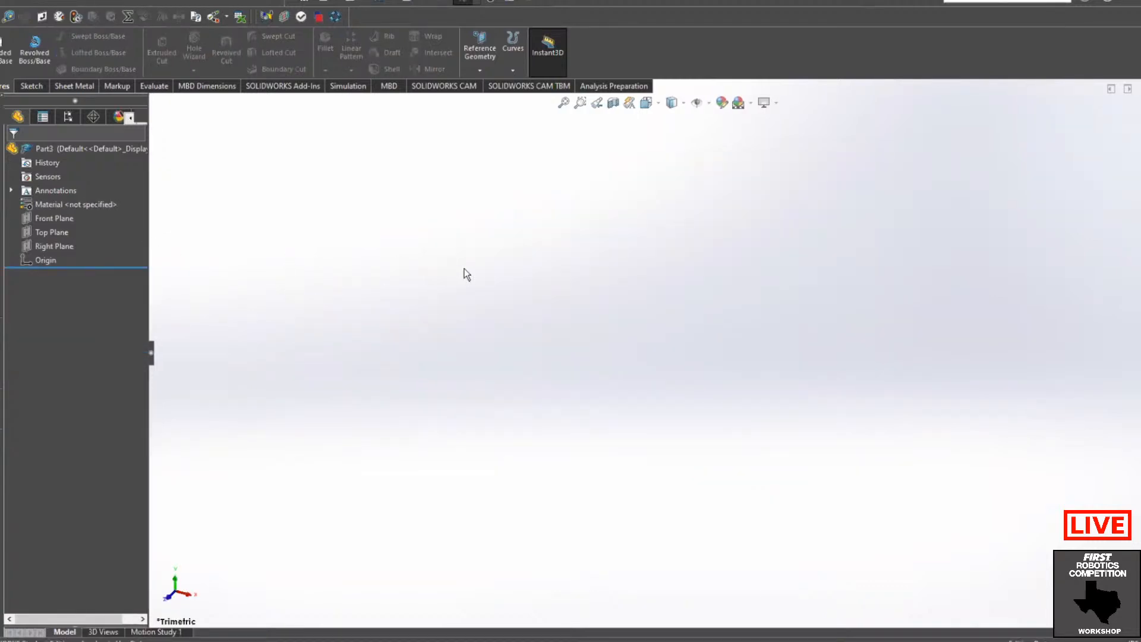
Step: Start a sketch on the Front Plane and draw a hexagon centred on the origin, about 0.9 in from centre to corner
click(55, 233)
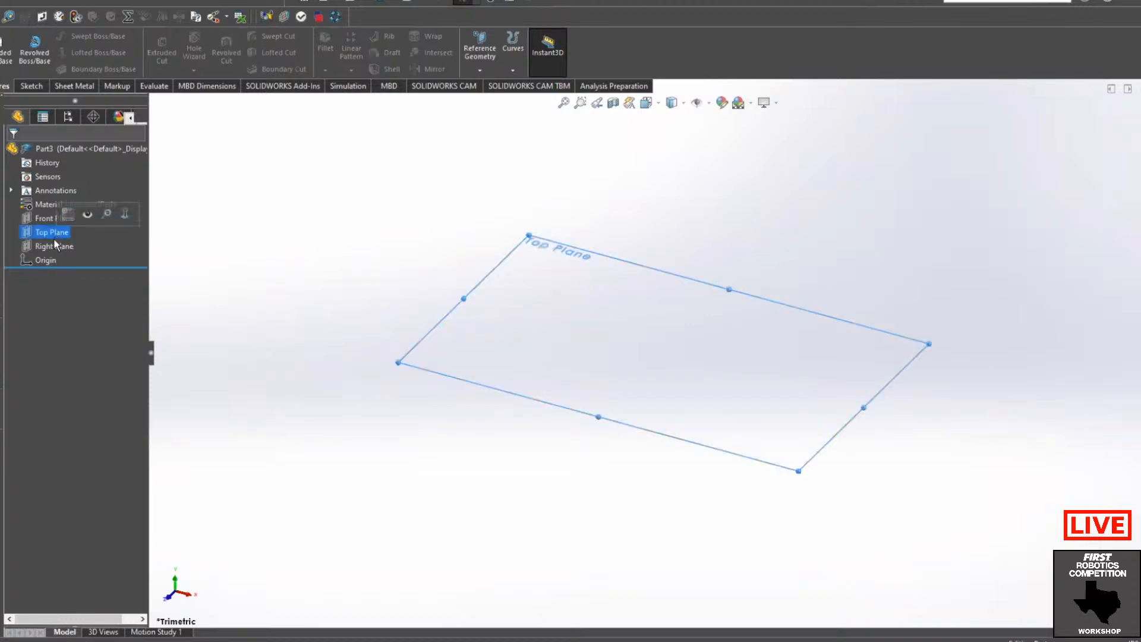
click(42, 219)
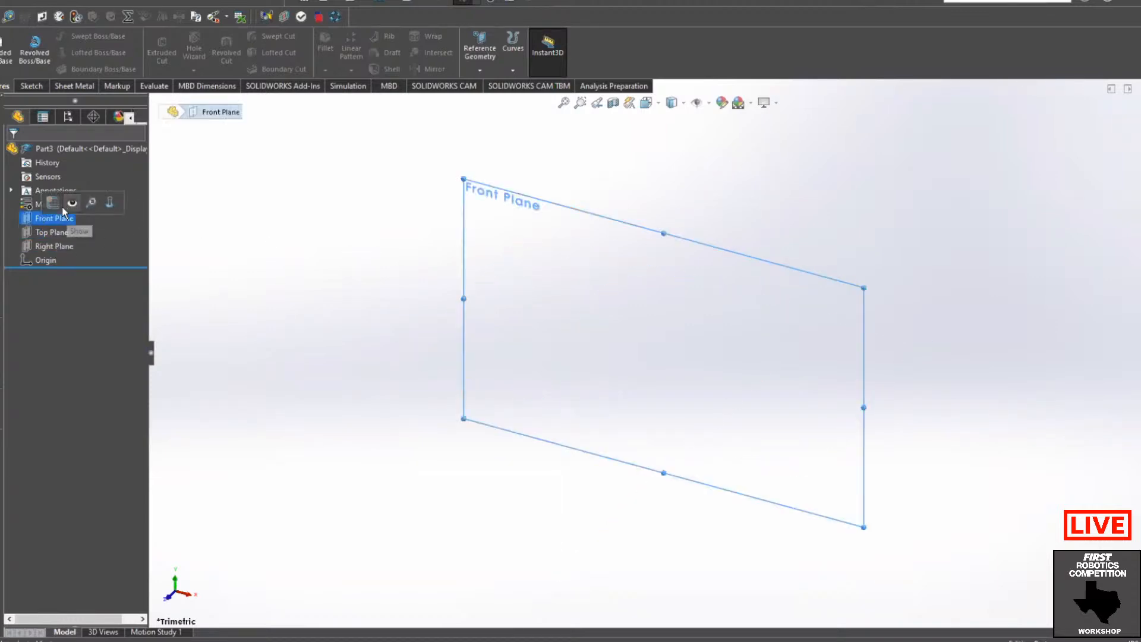
click(50, 202)
scroll(672, 356, down, 4)
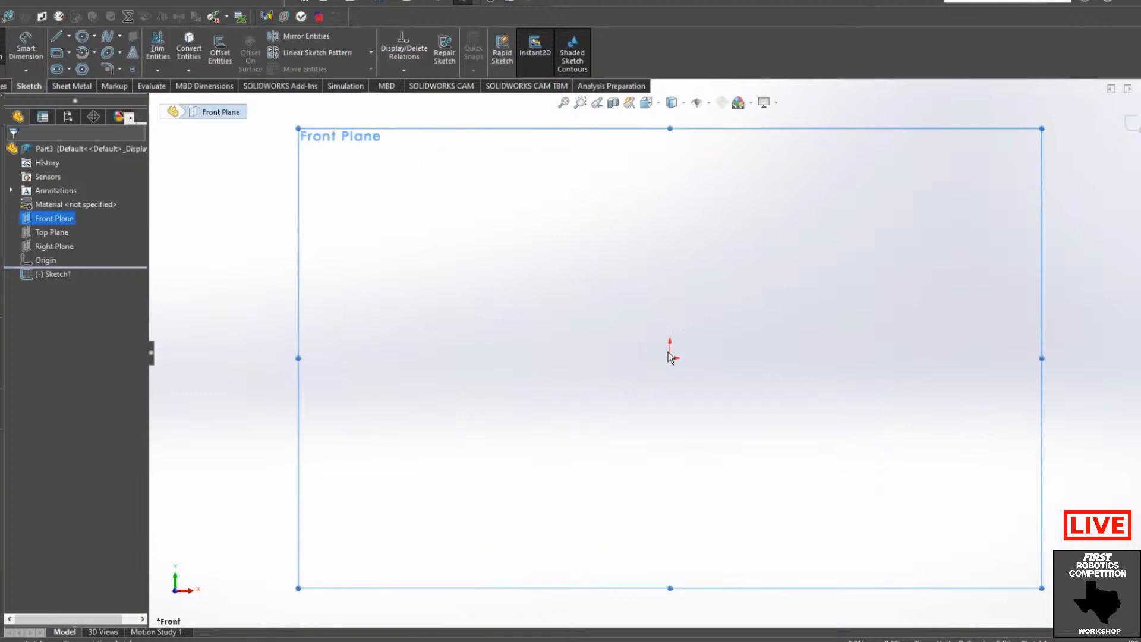
click(82, 69)
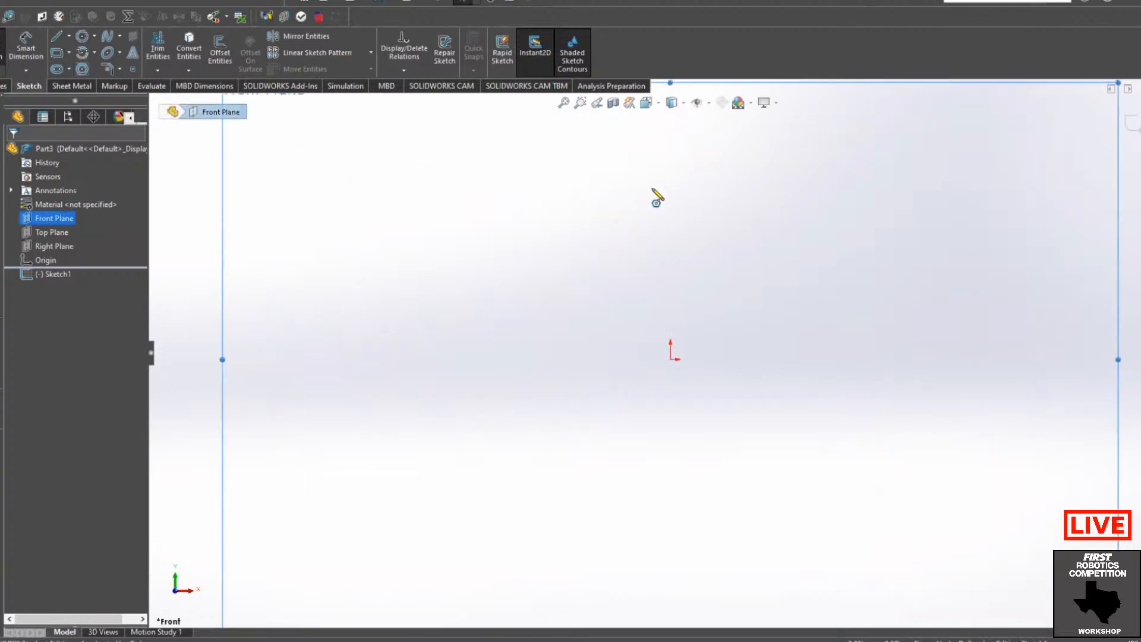
click(671, 360)
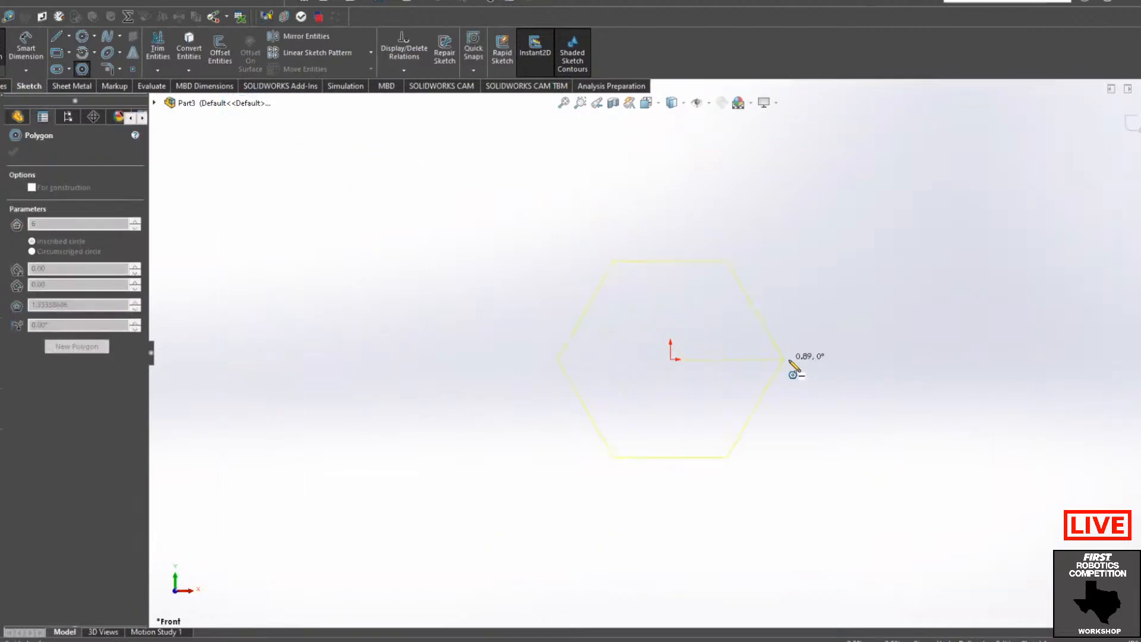
click(789, 359)
key(Escape)
click(671, 357)
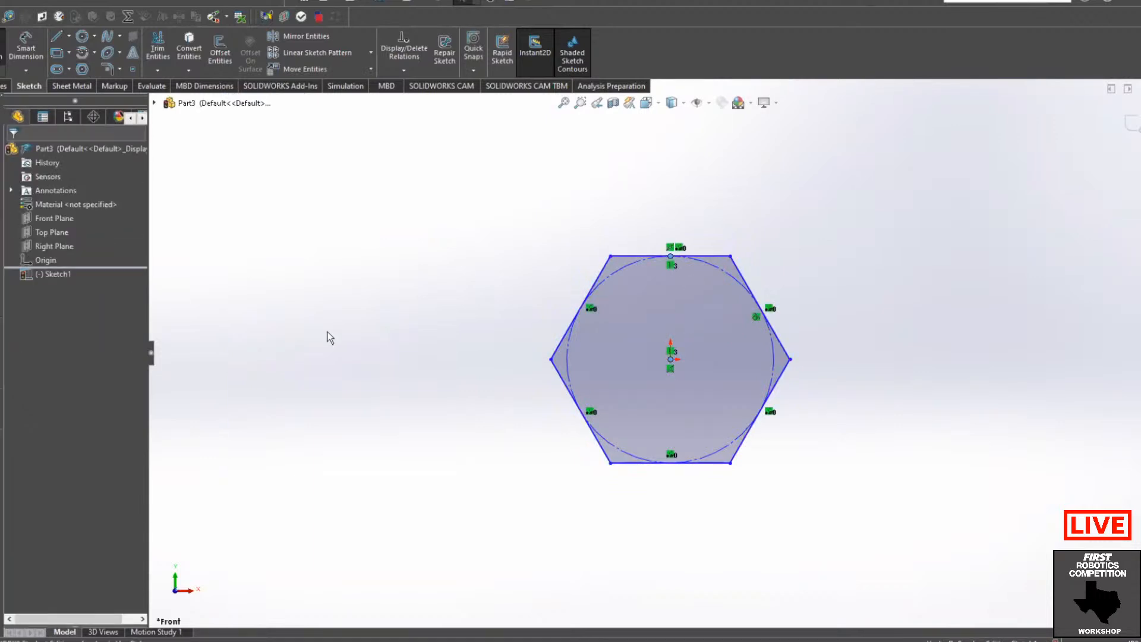
Step: Dimension the diameter of the hexagon's inscribed construction circle to 0.5 in
key(d)
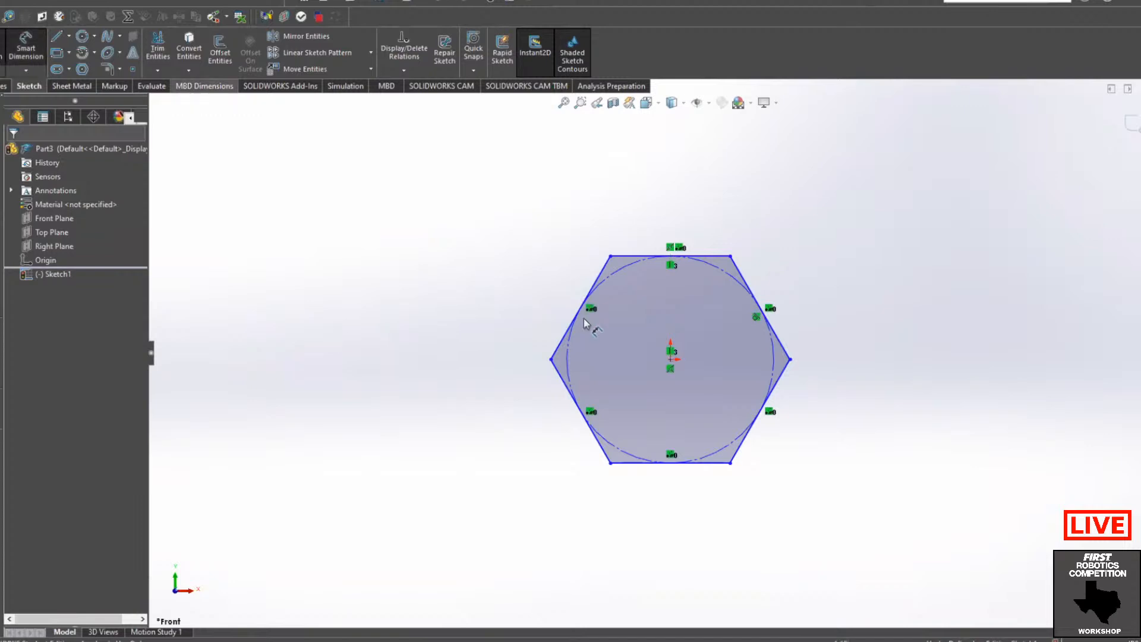
click(615, 273)
click(400, 342)
text(.5)
key(Return)
Step: Draw a circle about 0.73 in in diameter around the hexagon, centred on the origin
click(82, 39)
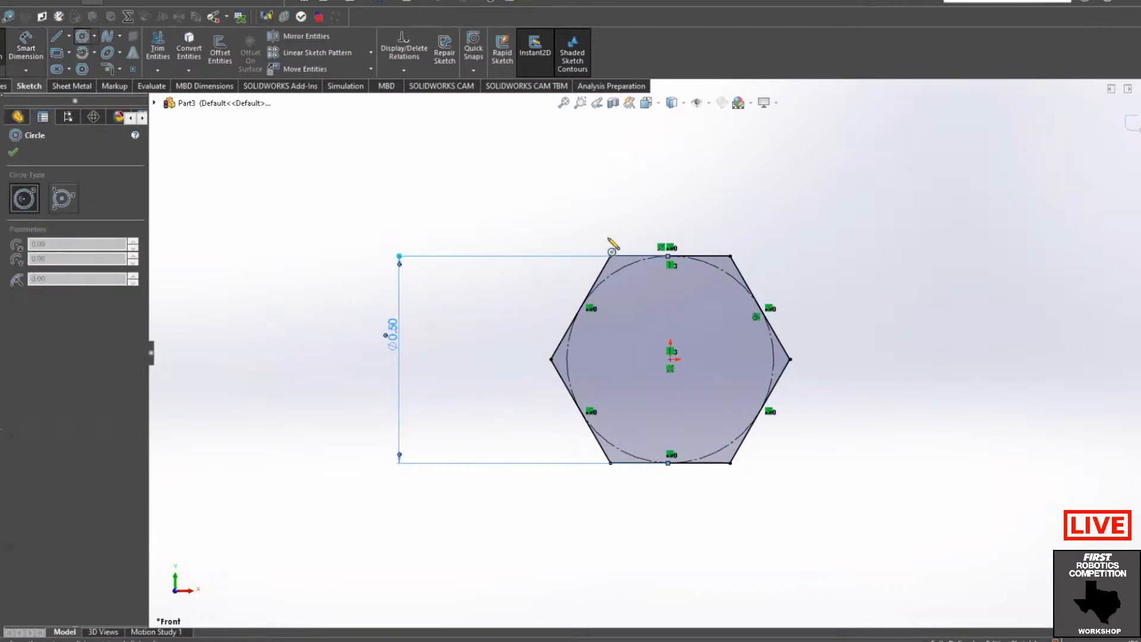
click(670, 359)
click(519, 361)
key(Escape)
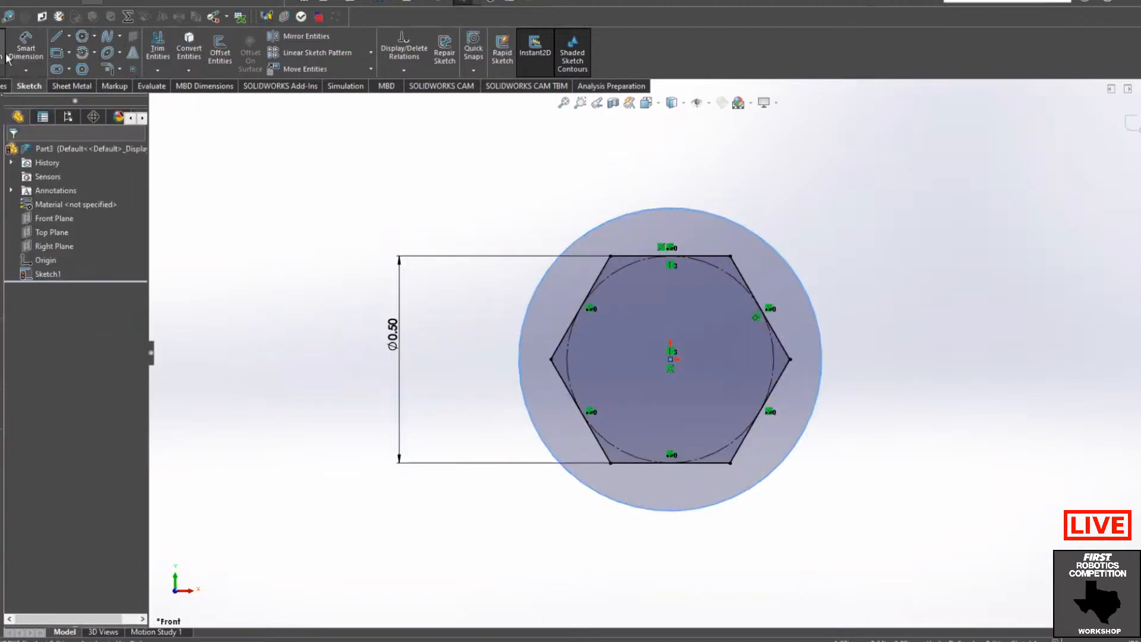
Step: Dimension the gap between the hexagon's inscribed circle and the outer circle to 0.1 in
click(25, 47)
click(581, 244)
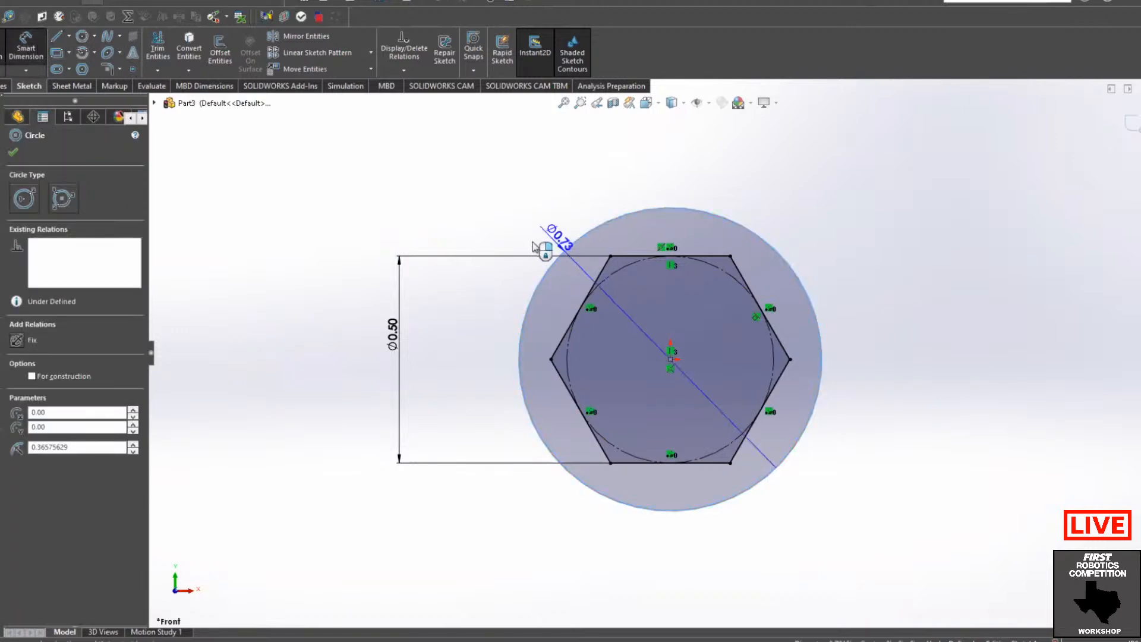
key(Escape)
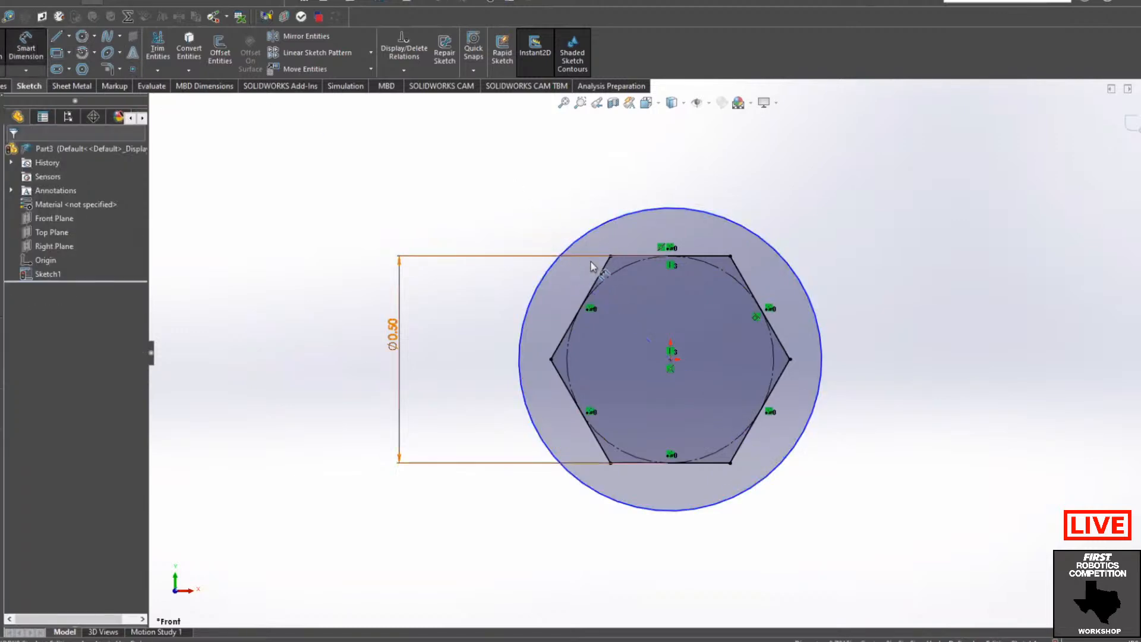
click(631, 262)
click(603, 229)
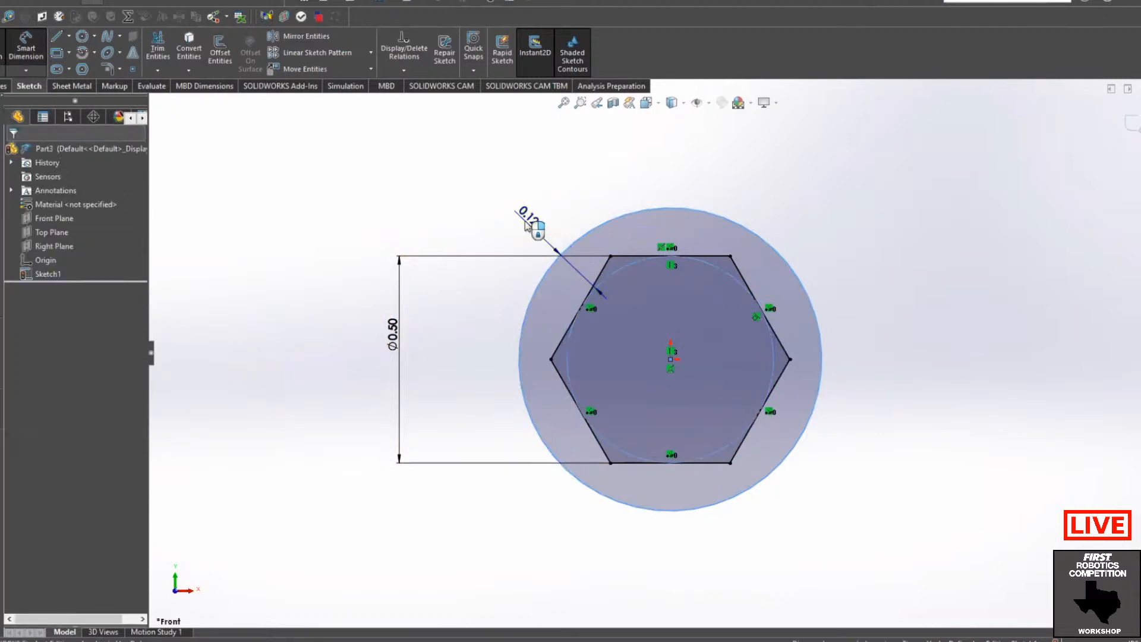
click(525, 225)
text(.1)
key(Return)
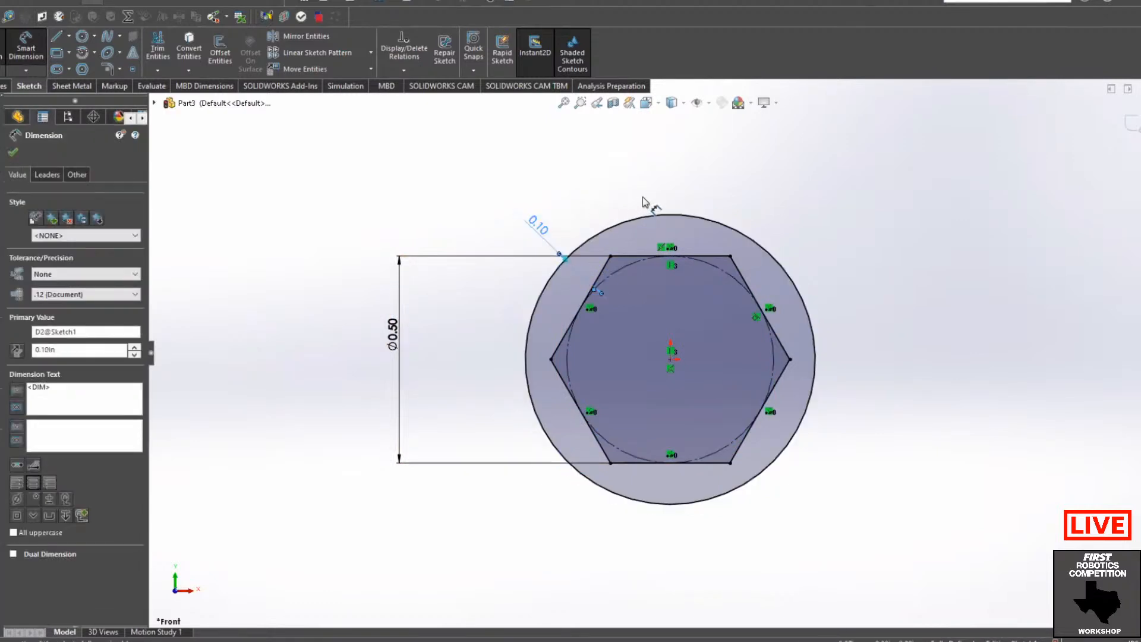
Step: Extrude the ring between the circle and hexagon 0.1 in, linking its depth to a new global variable x
click(7, 86)
click(5, 58)
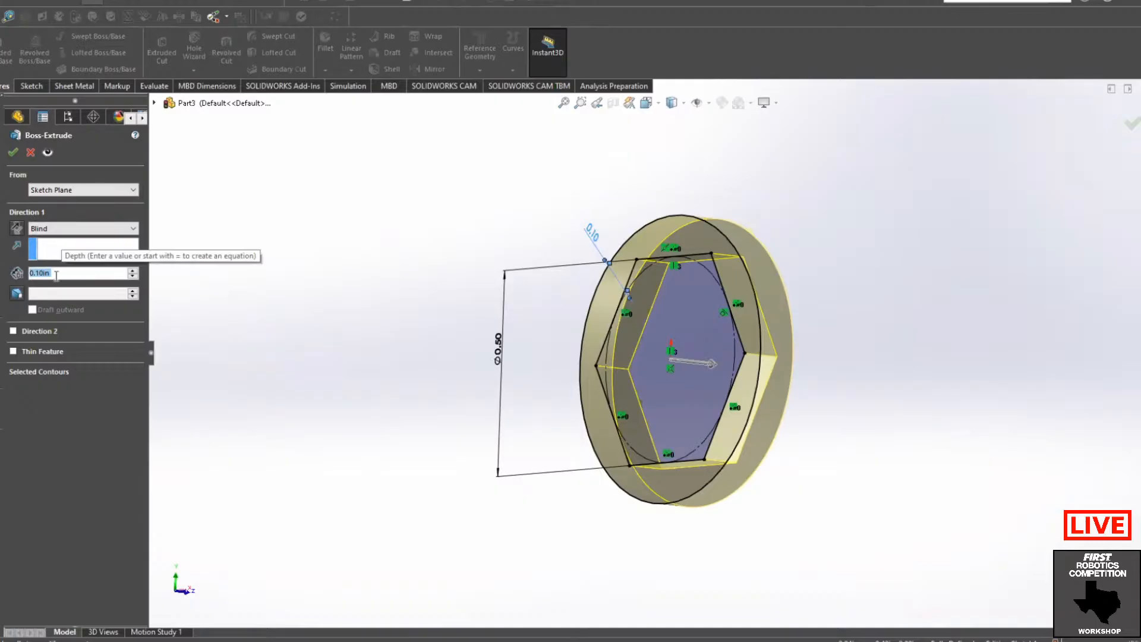
text(=x)
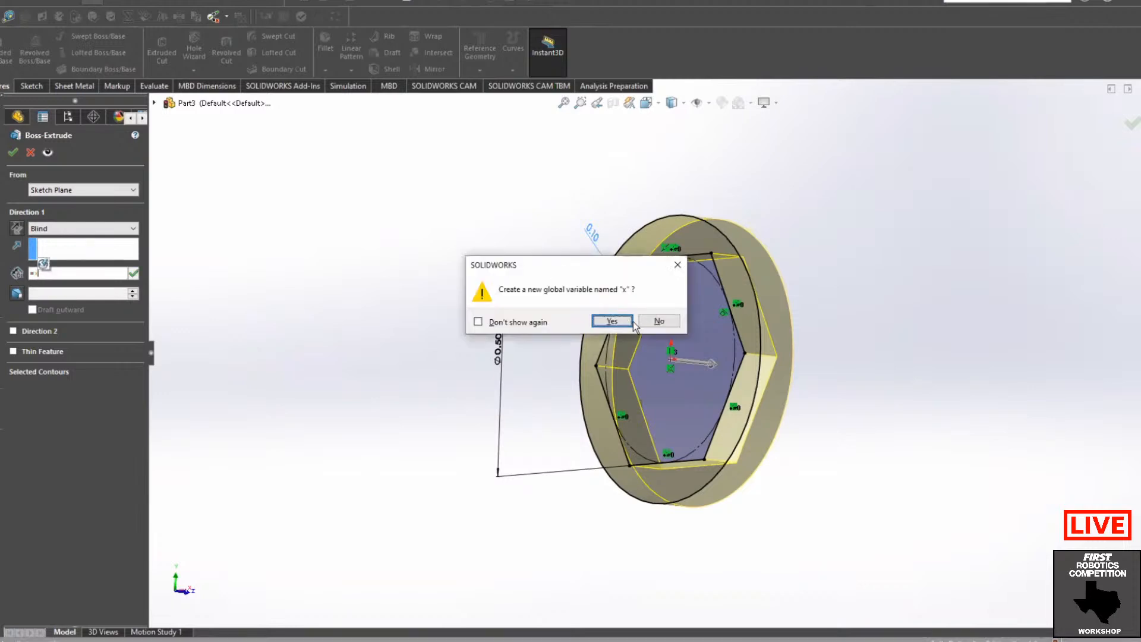
click(660, 324)
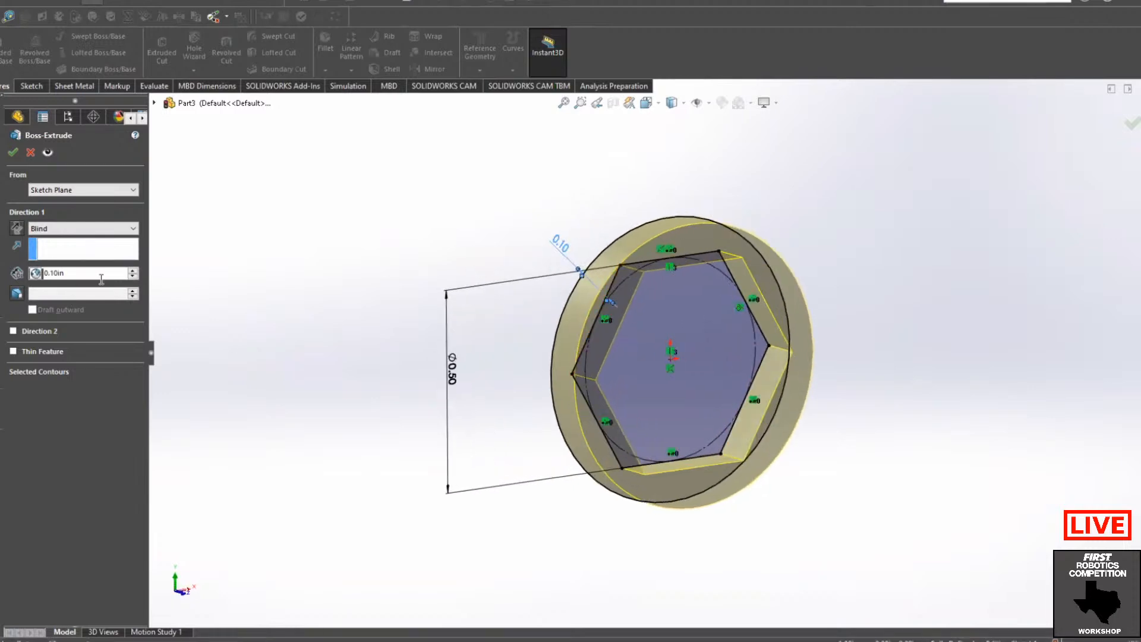
click(12, 152)
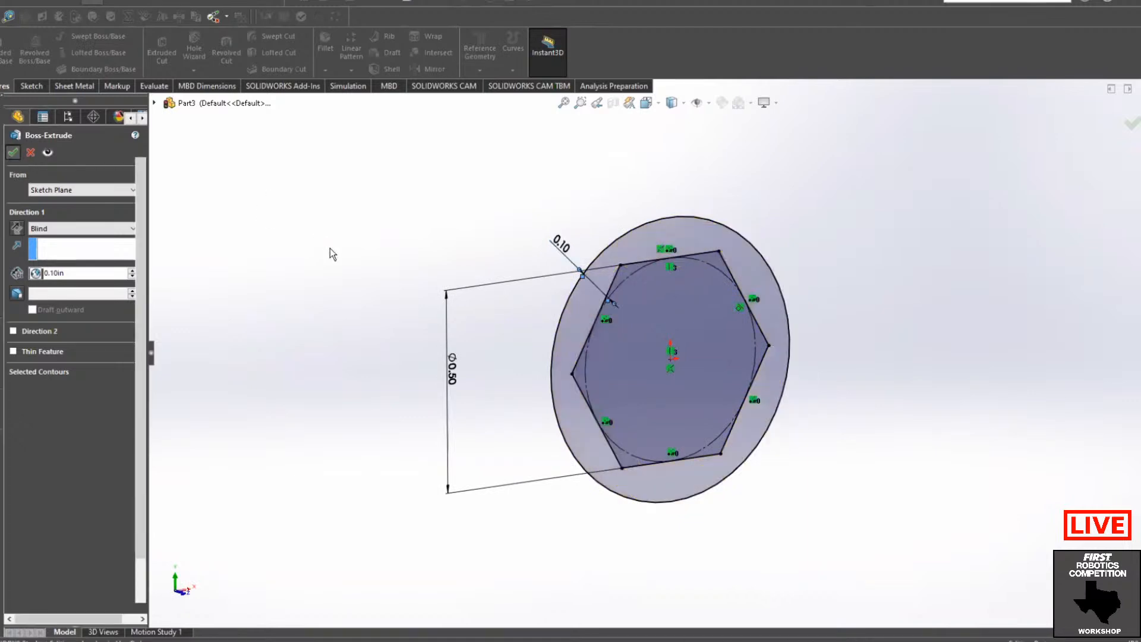
click(404, 294)
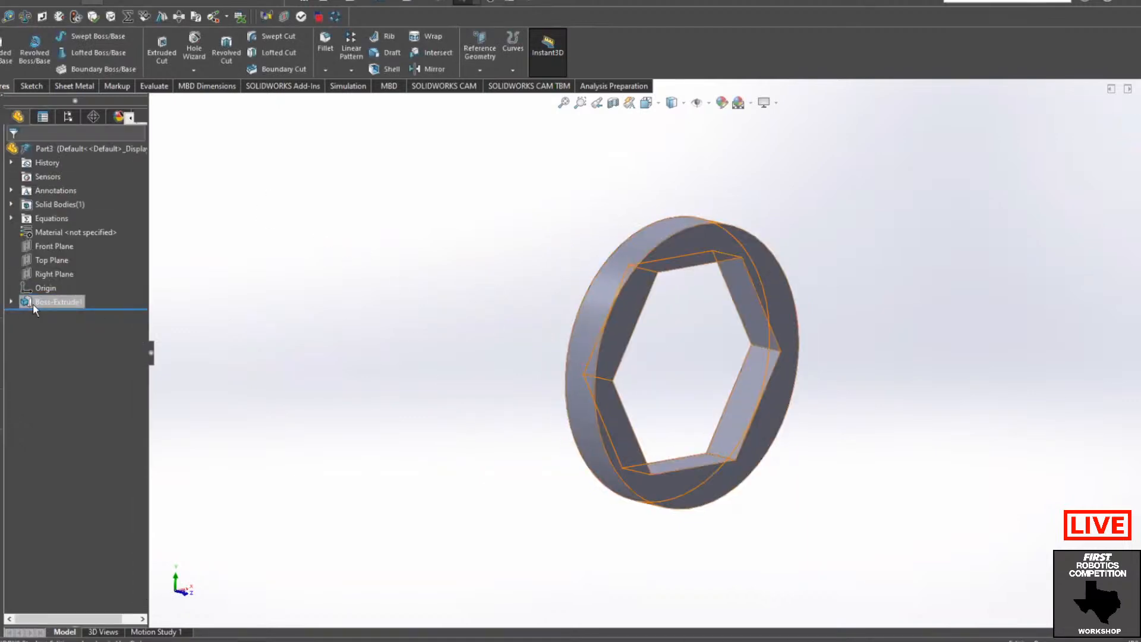
Step: Set the global variable x, which drives the extrusion depth, to 1 in the part's equations
click(16, 304)
click(40, 278)
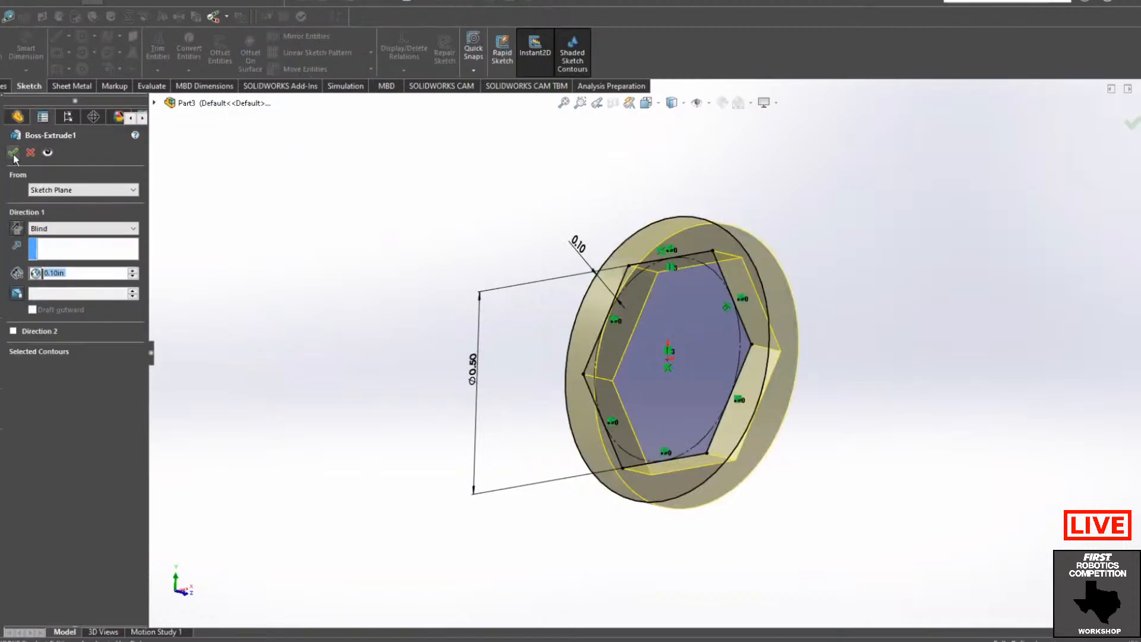
scroll(339, 250, up, 4)
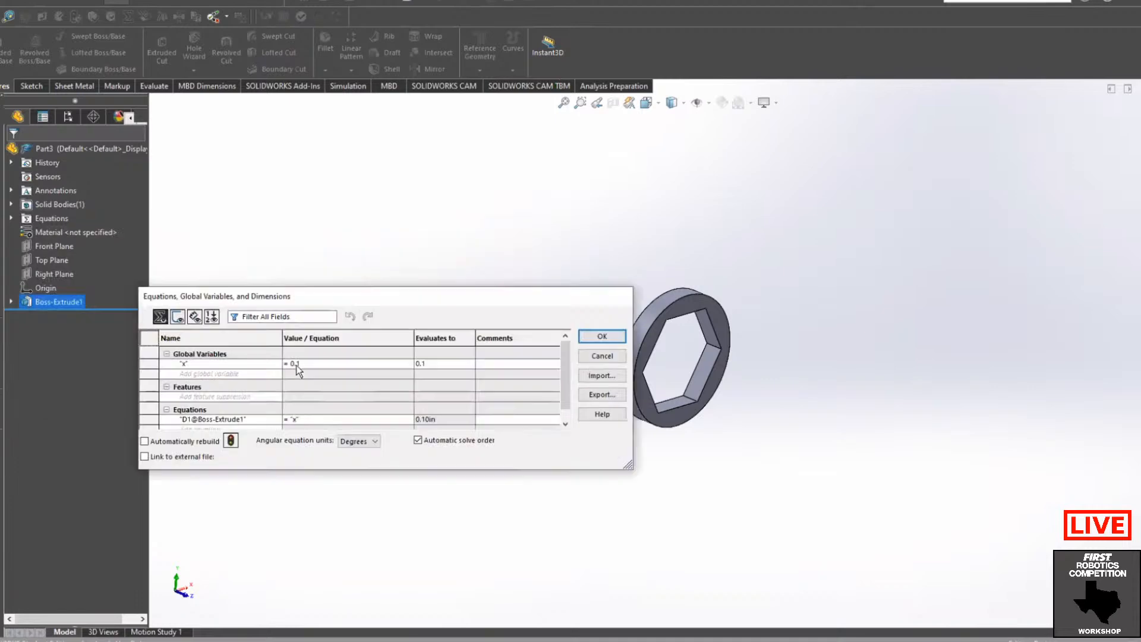
click(307, 364)
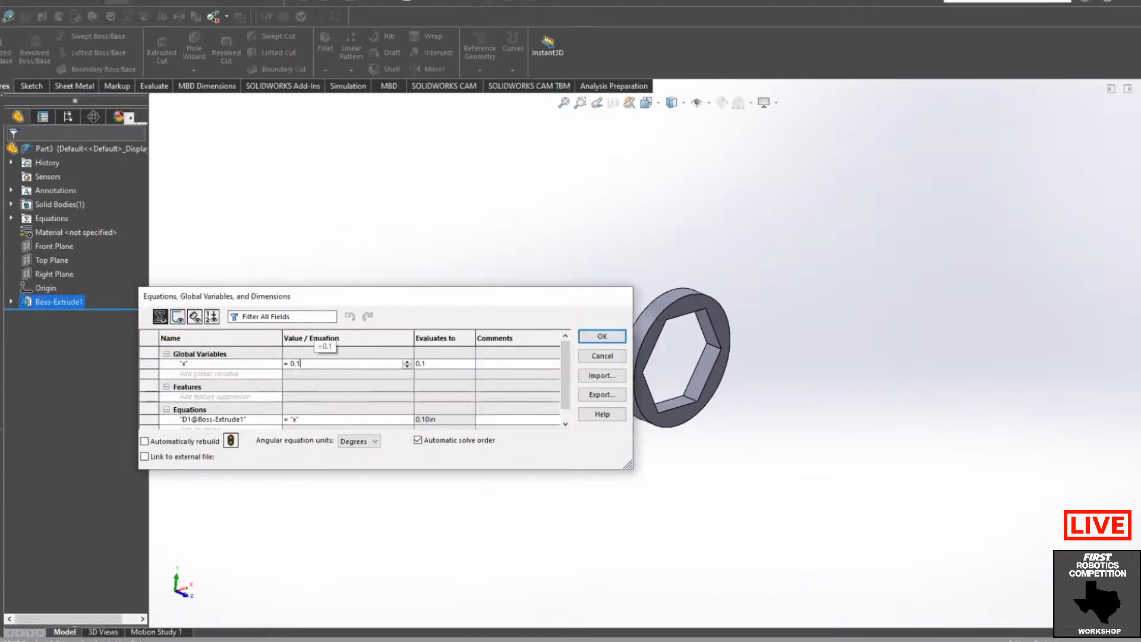
key(BackSpace)
key(BackSpace)
key(BackSpace)
text(1)
click(623, 339)
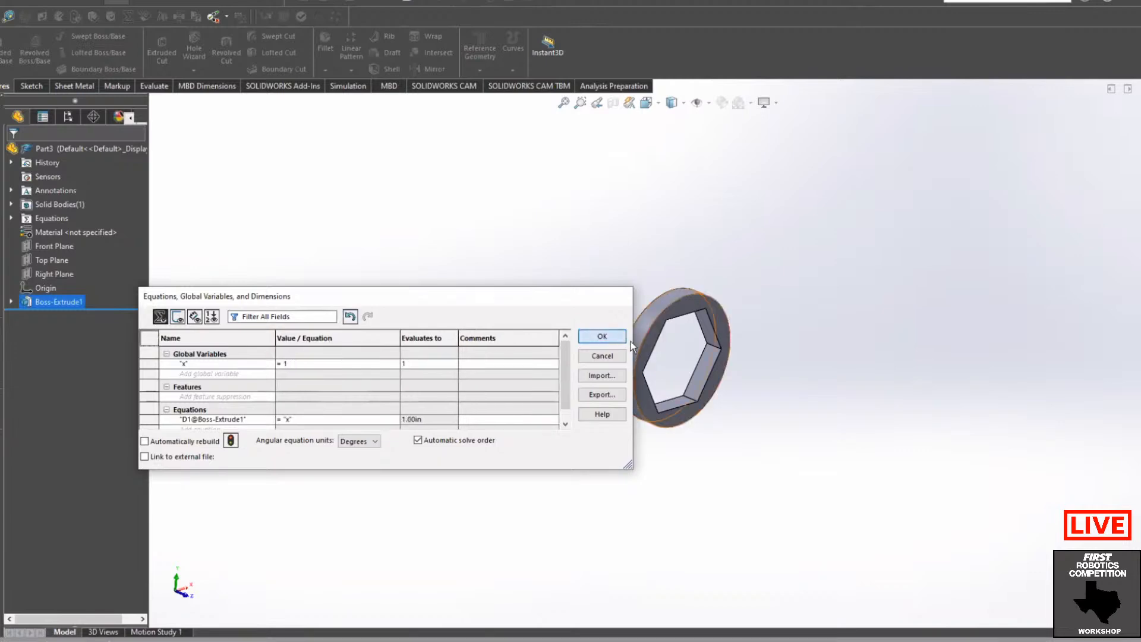
middle_drag(957, 354, 860, 331)
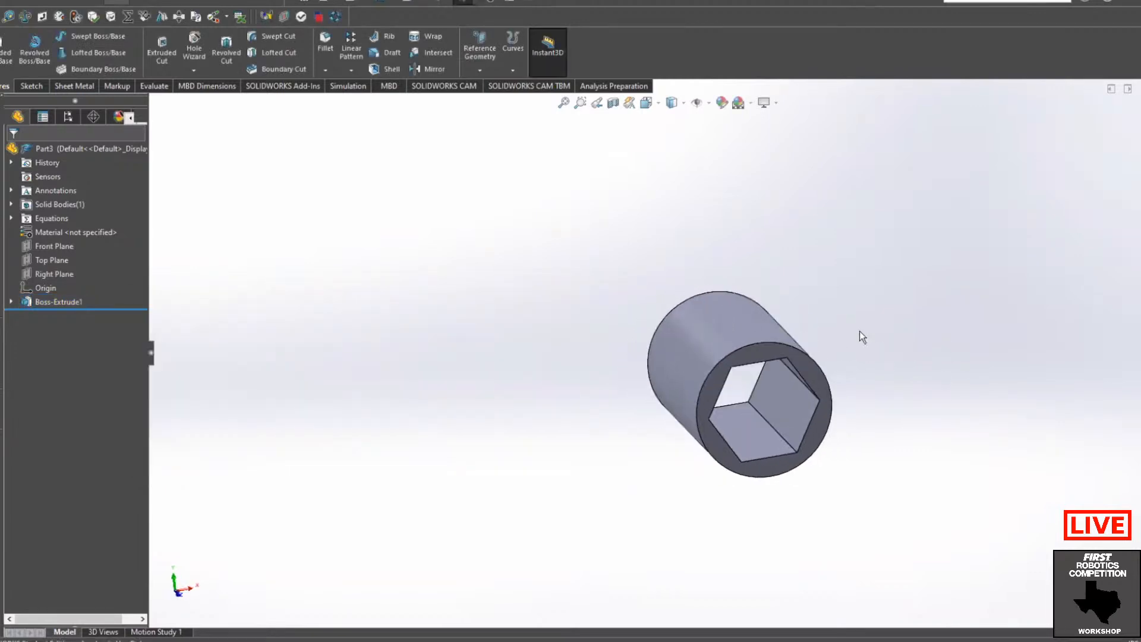
Step: Open the save dialog for the hex spacer, choose the Part Templates (*.prtdot) file type, and cancel without saving
click(67, 6)
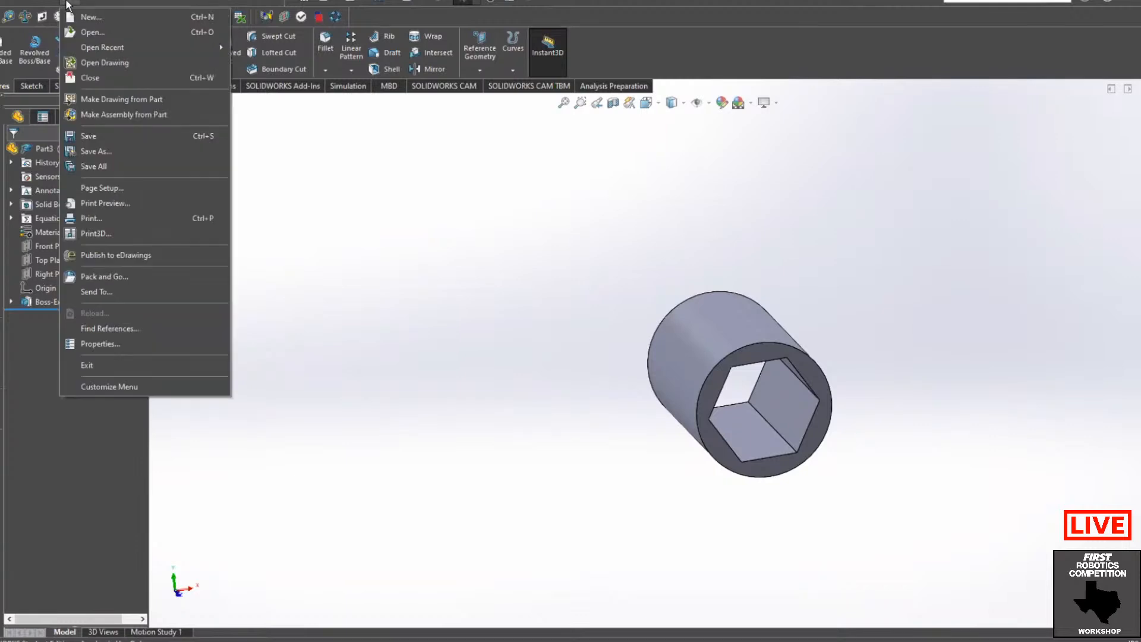
click(107, 136)
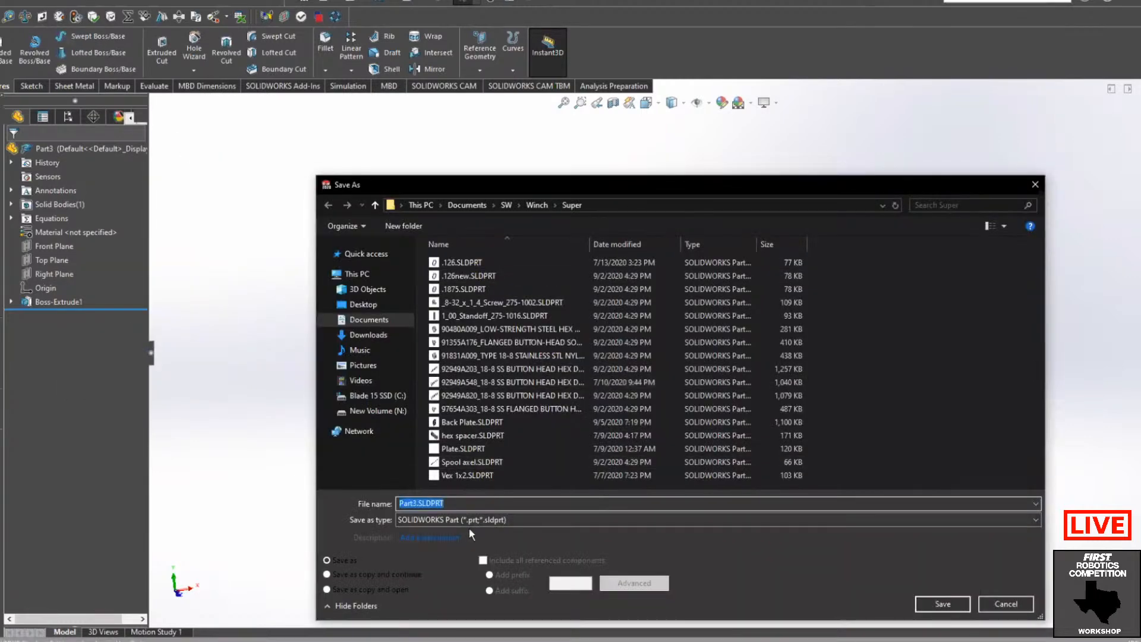
click(469, 520)
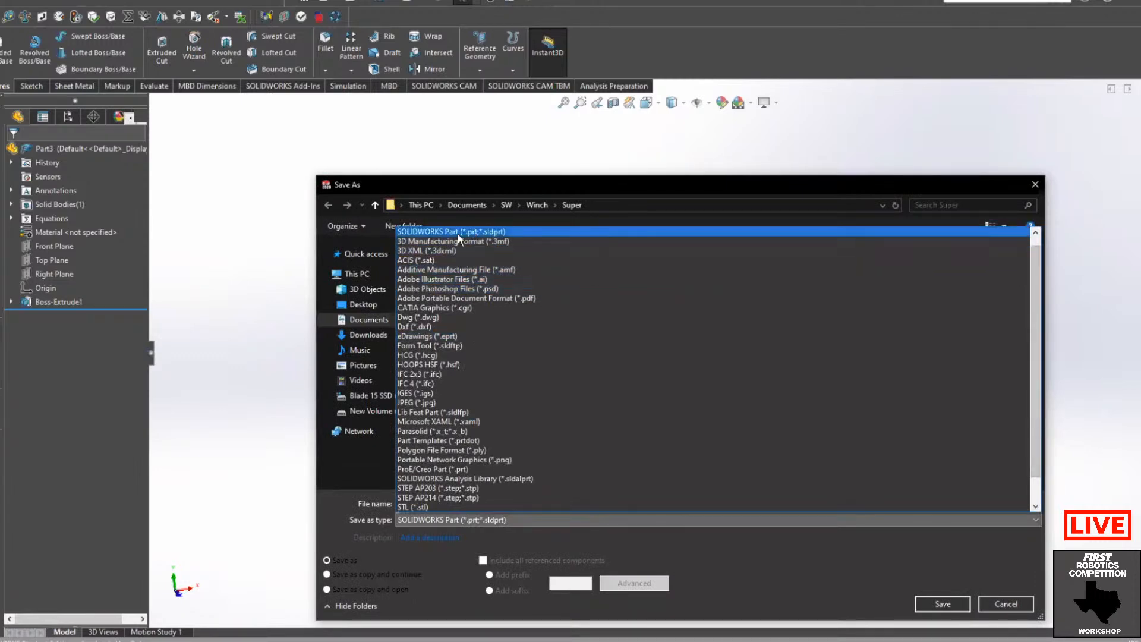
scroll(1037, 326, down, 1)
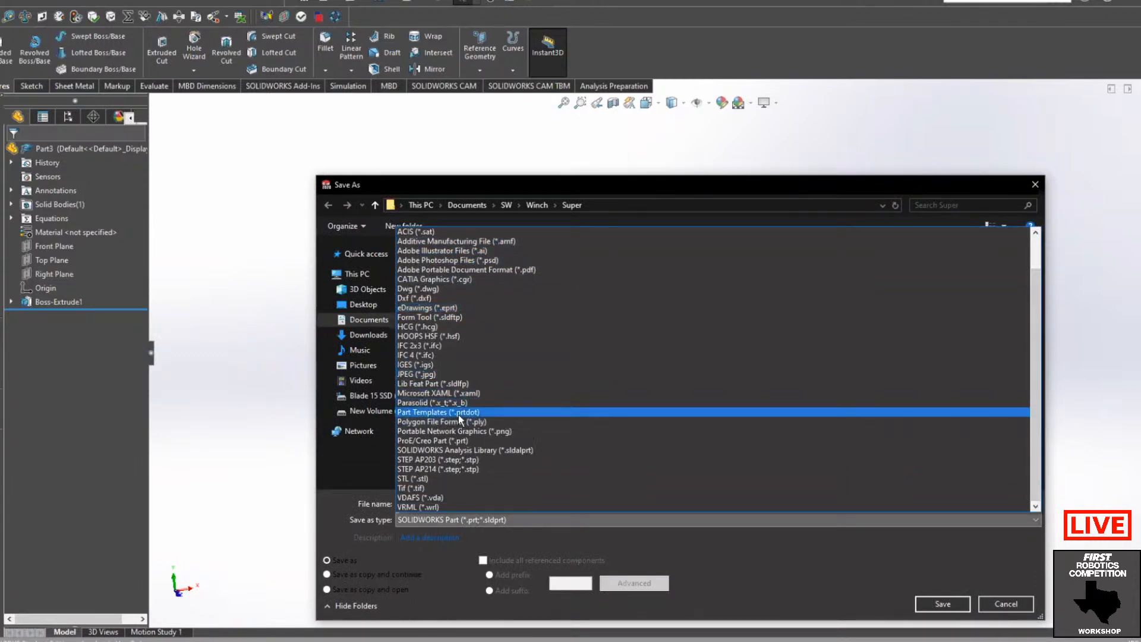
click(461, 412)
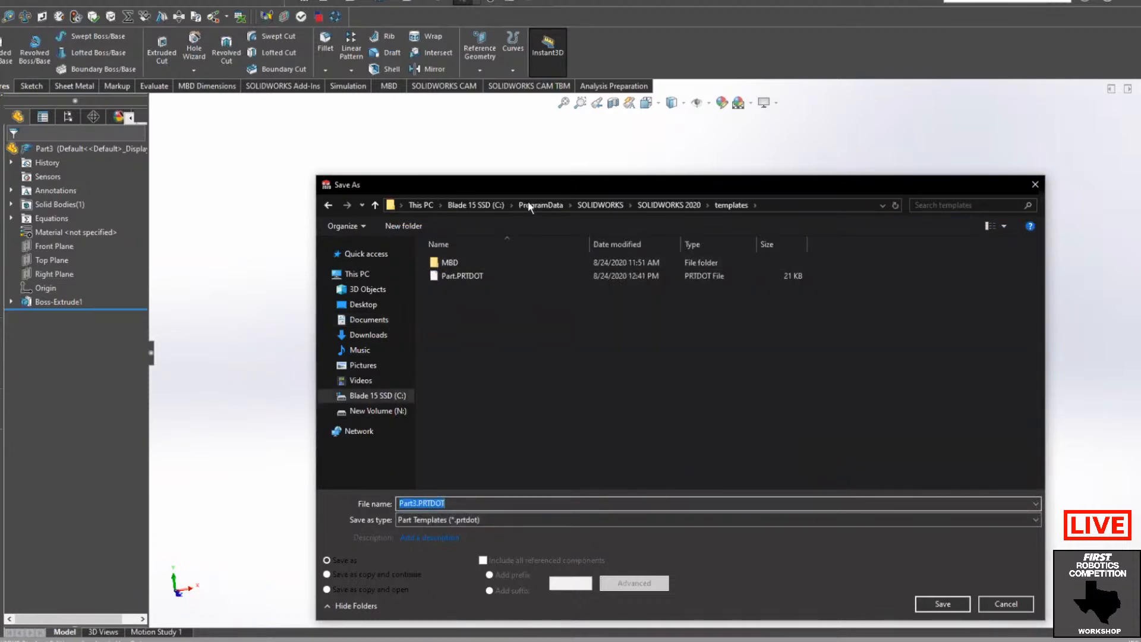
drag(533, 183, 540, 135)
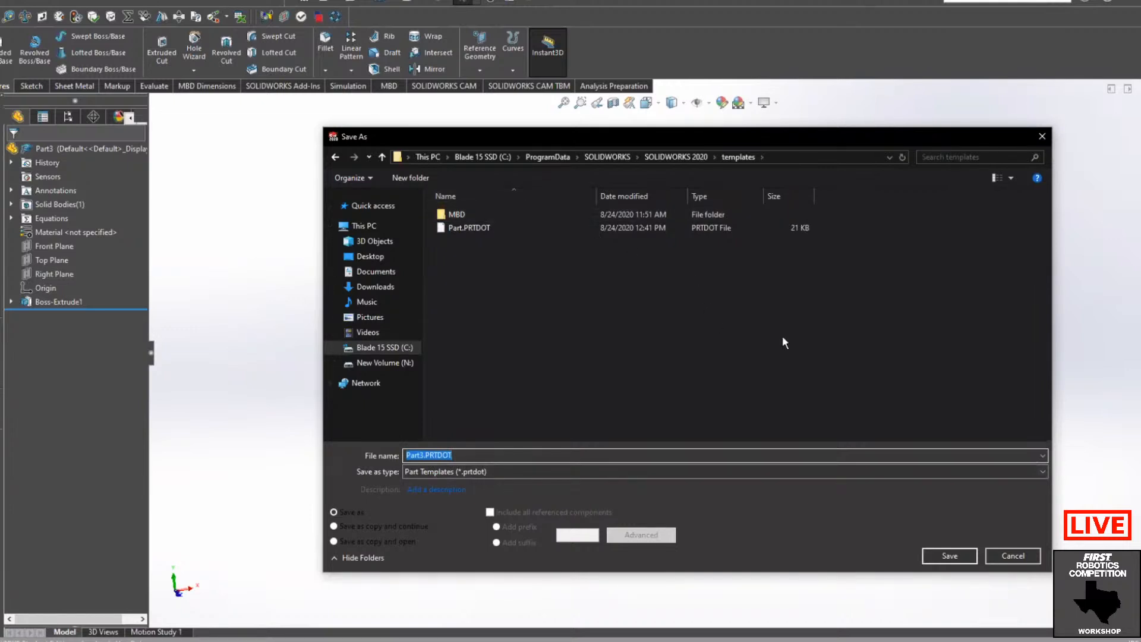
click(1013, 556)
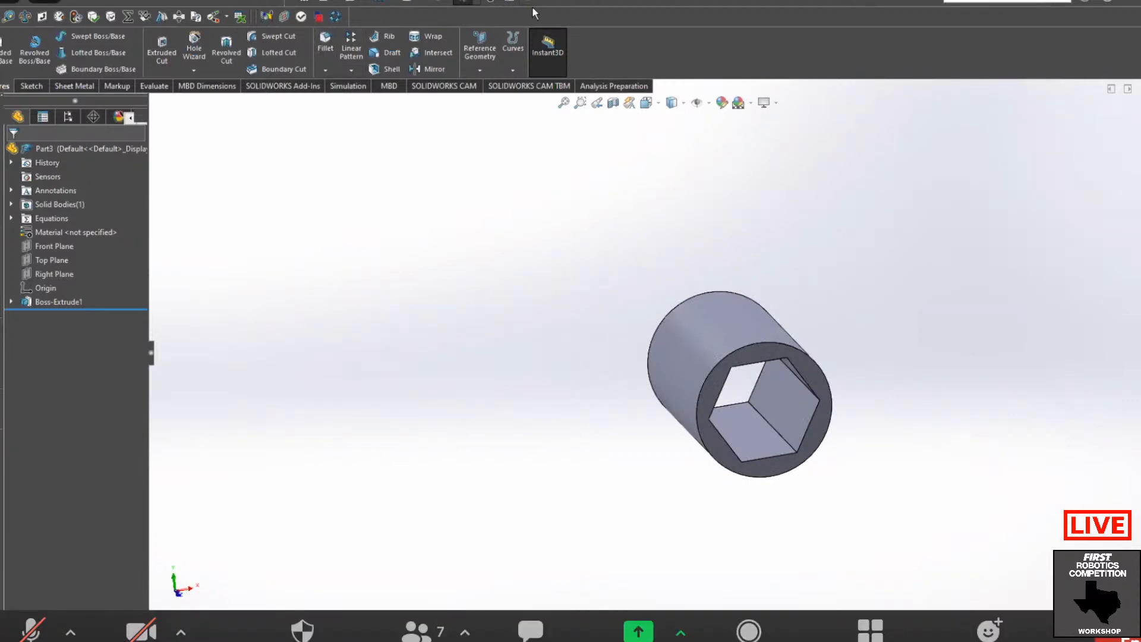
click(31, 630)
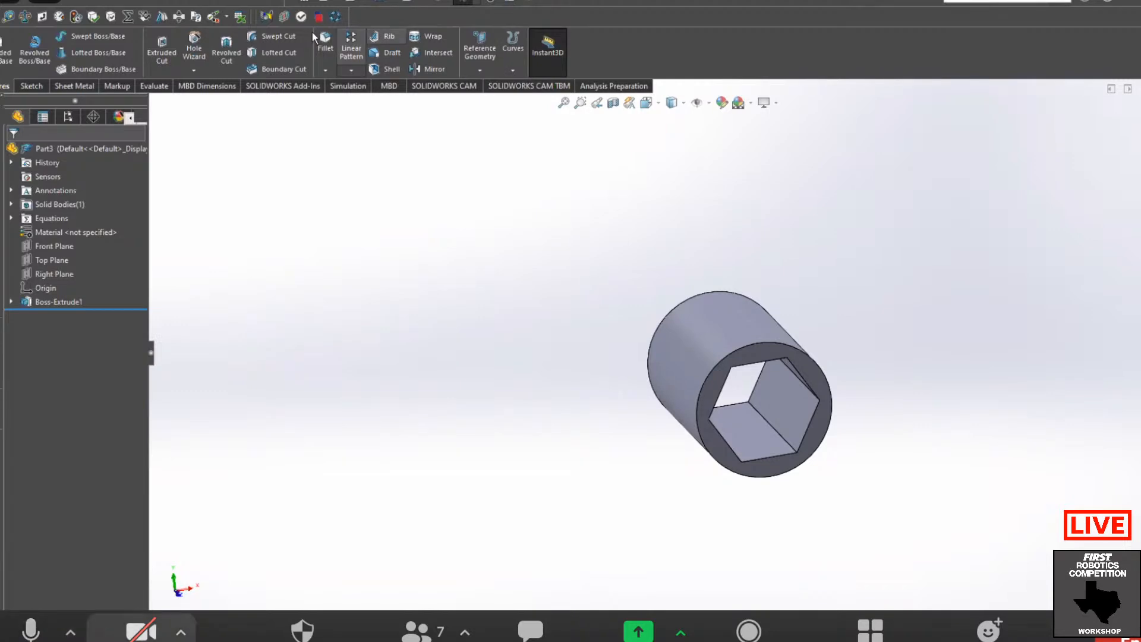